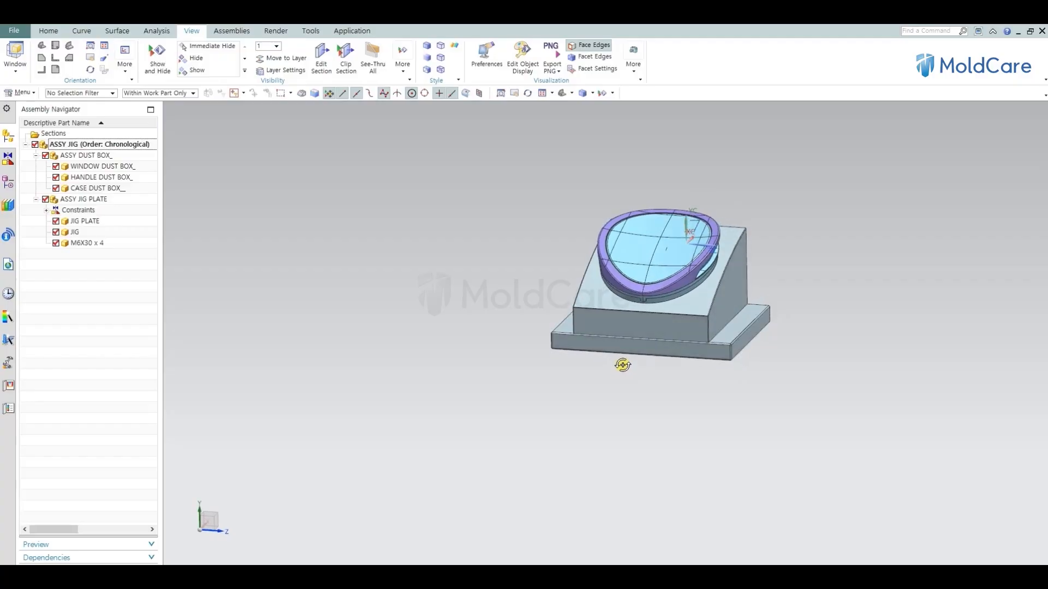
Step: Create a new component named HORN from the Assembly template in the jig assembly, without selecting any objects for it
click(232, 31)
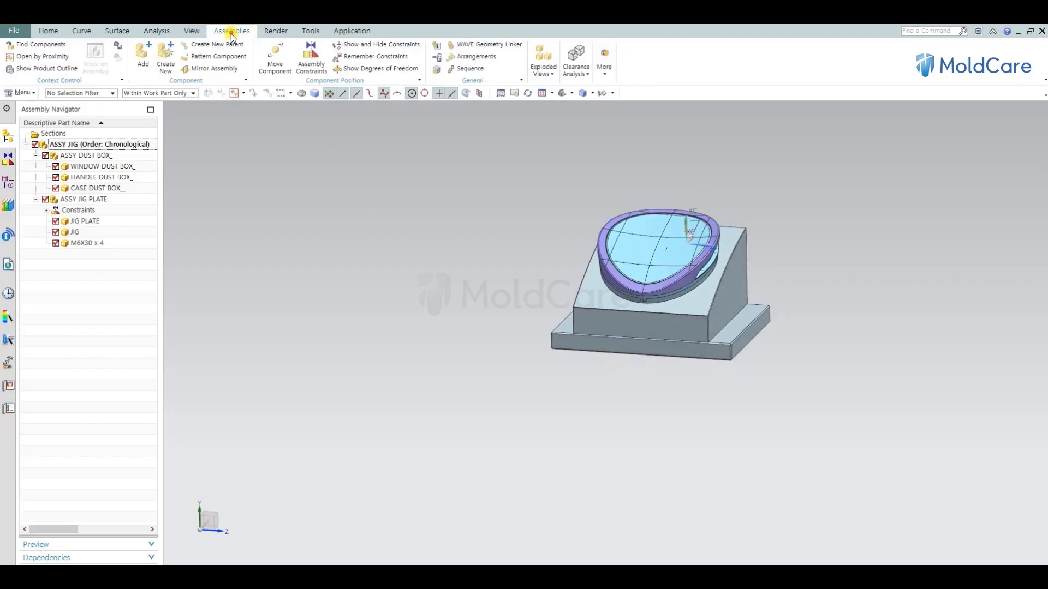
click(165, 59)
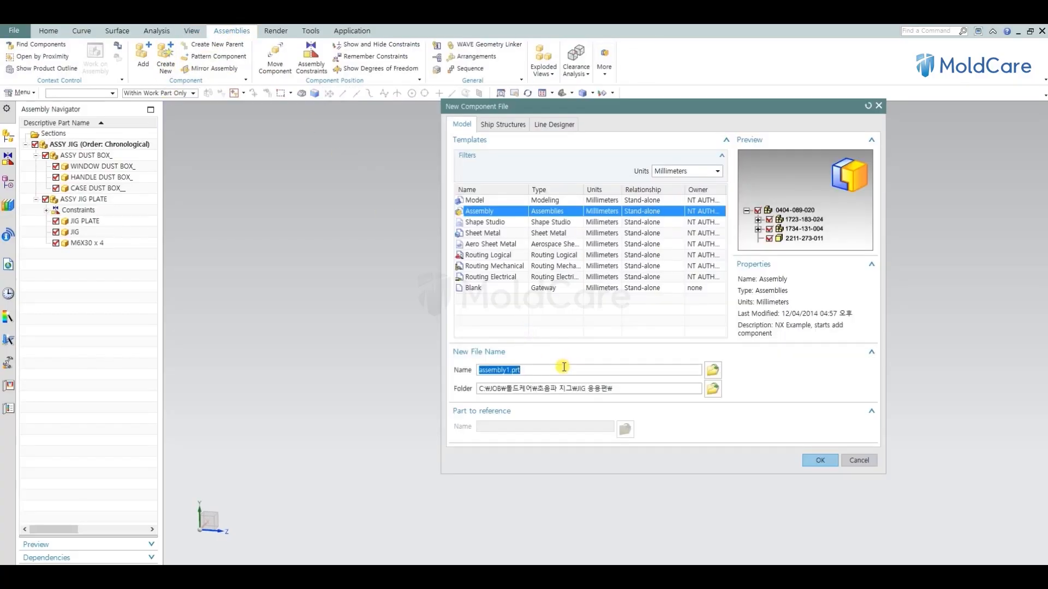
key(Home)
key(Delete)
key(Return)
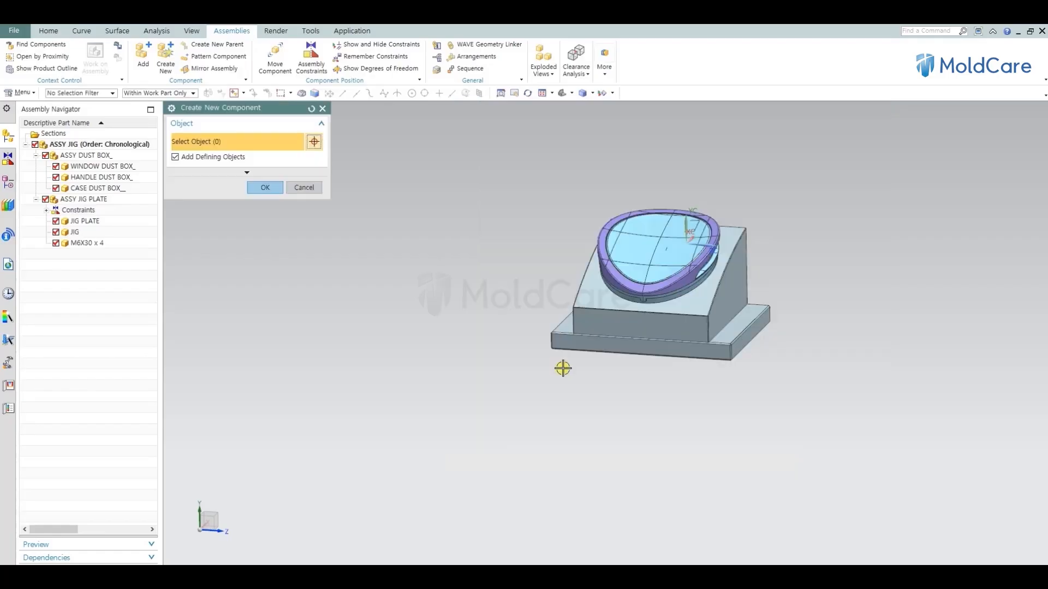
click(265, 187)
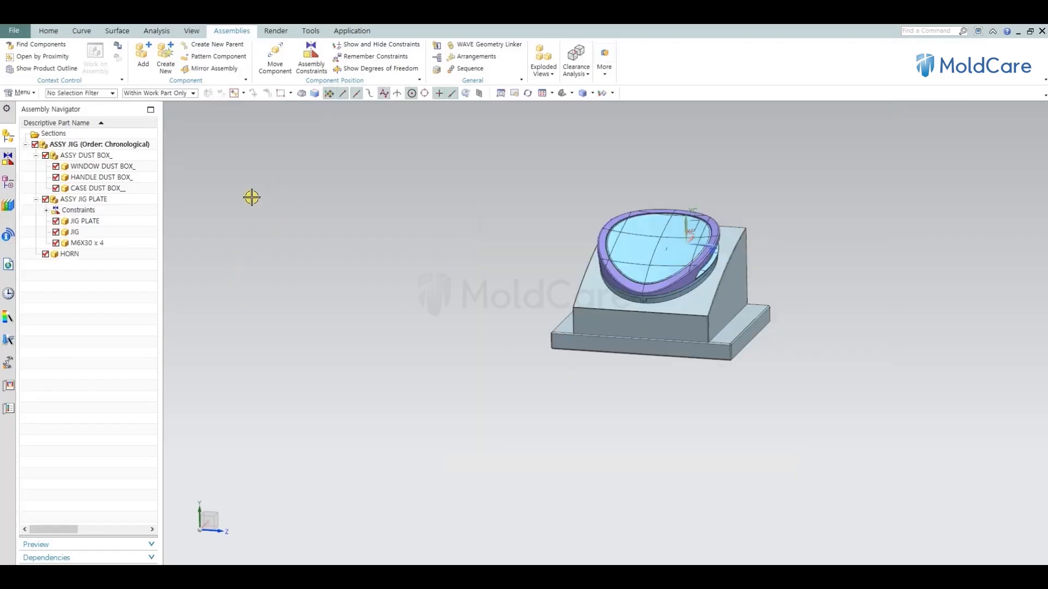
Step: Make the HORN component the work part and examine the dust box seated on the jig
double_click(71, 255)
scroll(686, 348, up, 3)
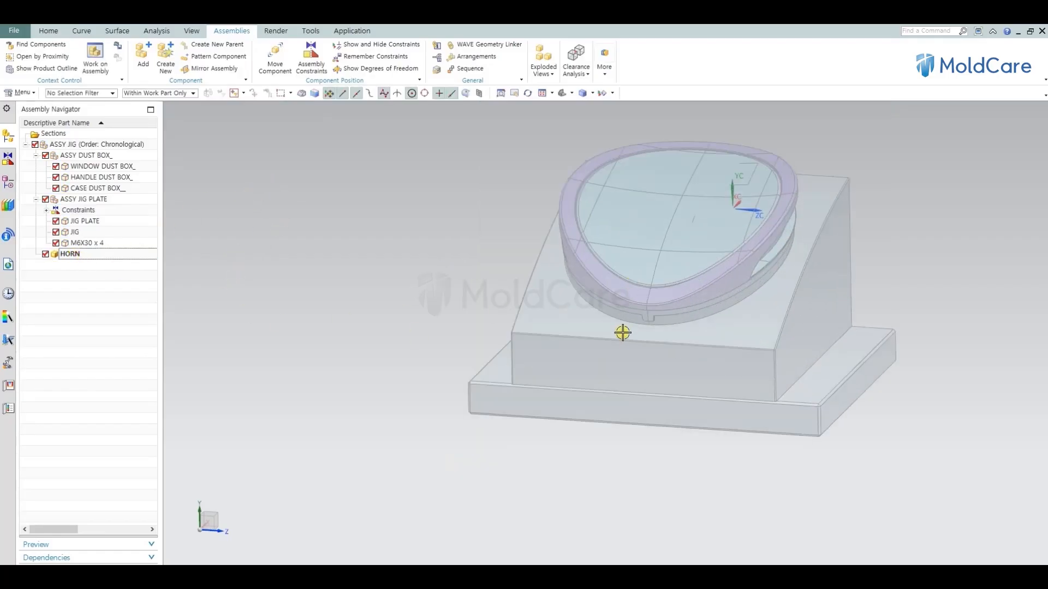
middle_drag(624, 334, 627, 327)
scroll(585, 186, up, 3)
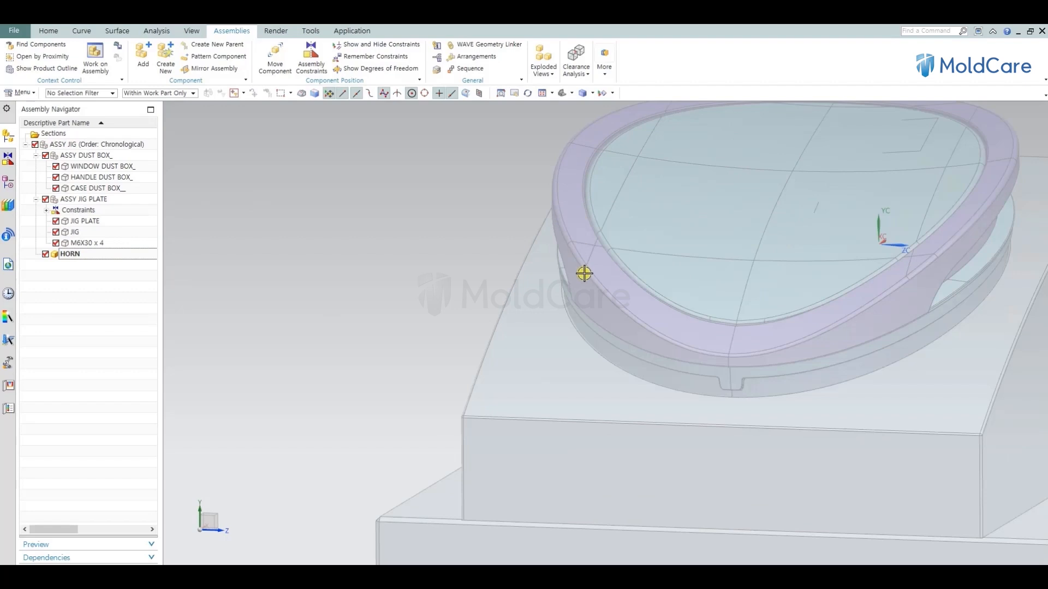
middle_drag(585, 273, 601, 251)
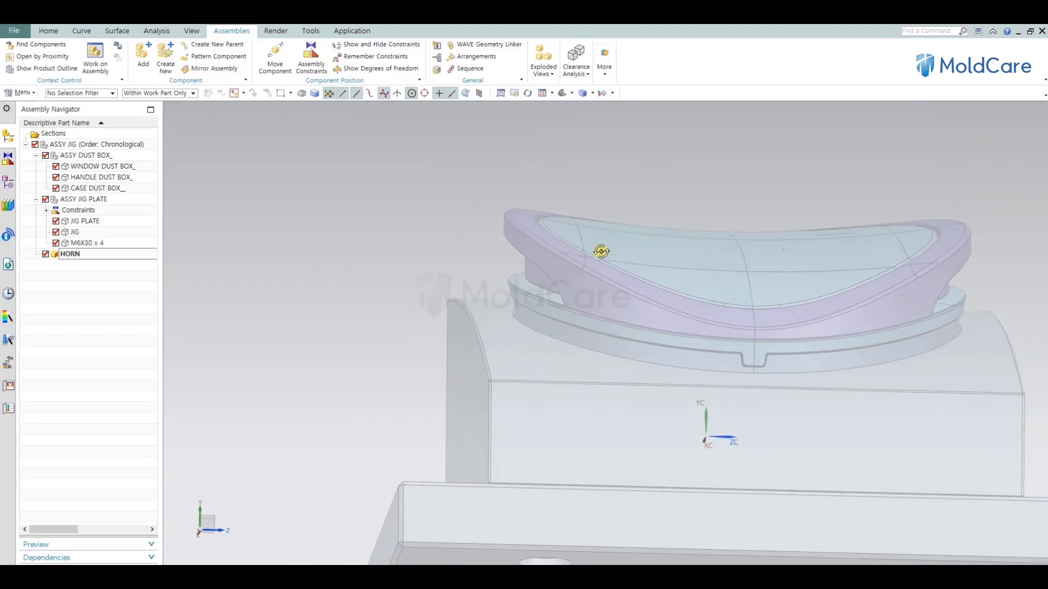
scroll(533, 269, up, 3)
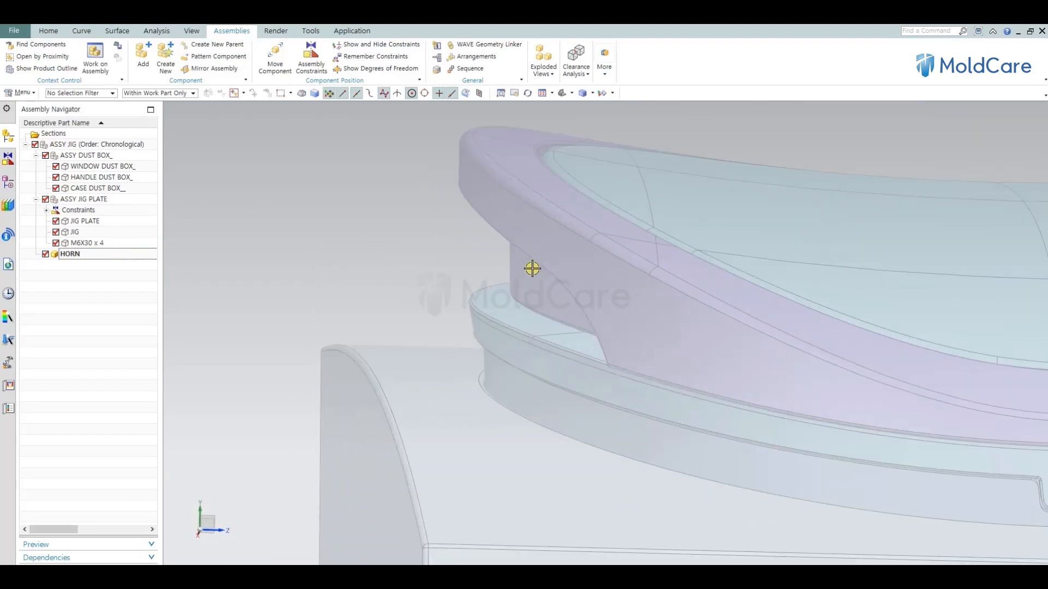
Step: Make ASSY JIG the work part and highlight the dust box's case, handle and window components to examine them
double_click(69, 144)
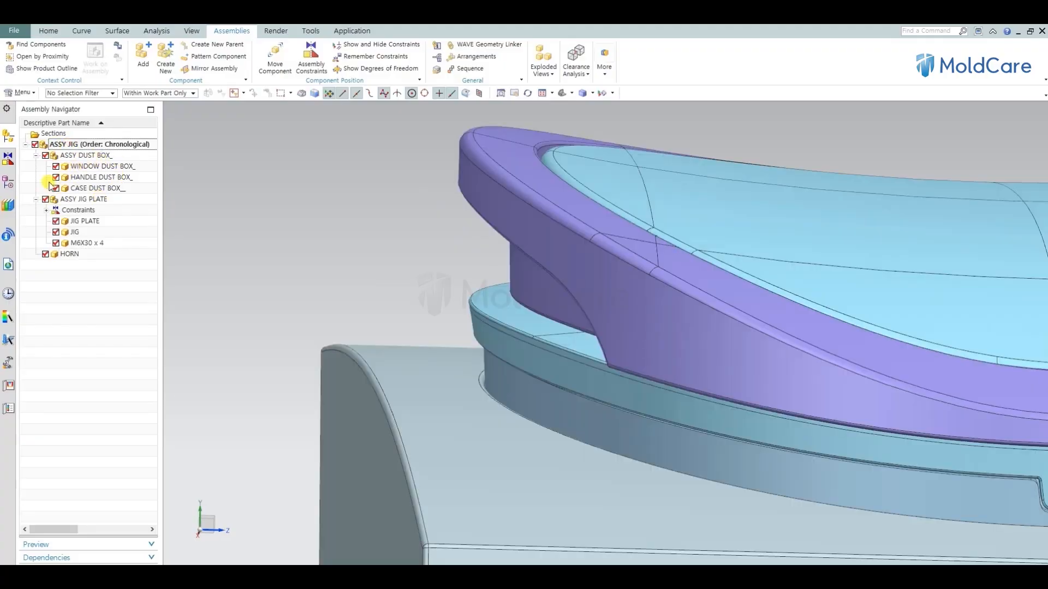
click(93, 189)
click(97, 177)
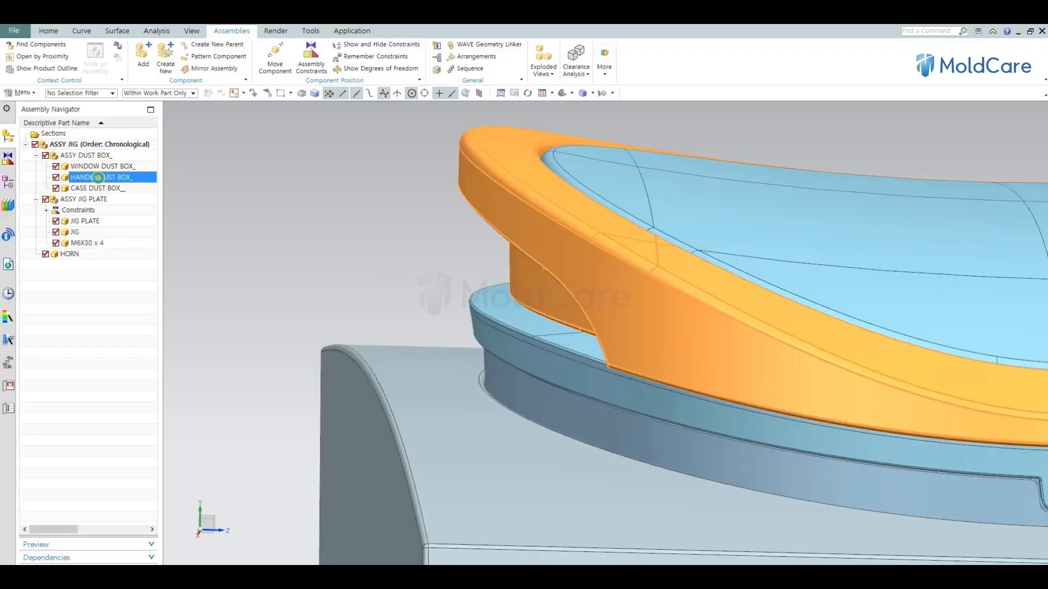
scroll(392, 261, down, 3)
middle_drag(490, 304, 601, 388)
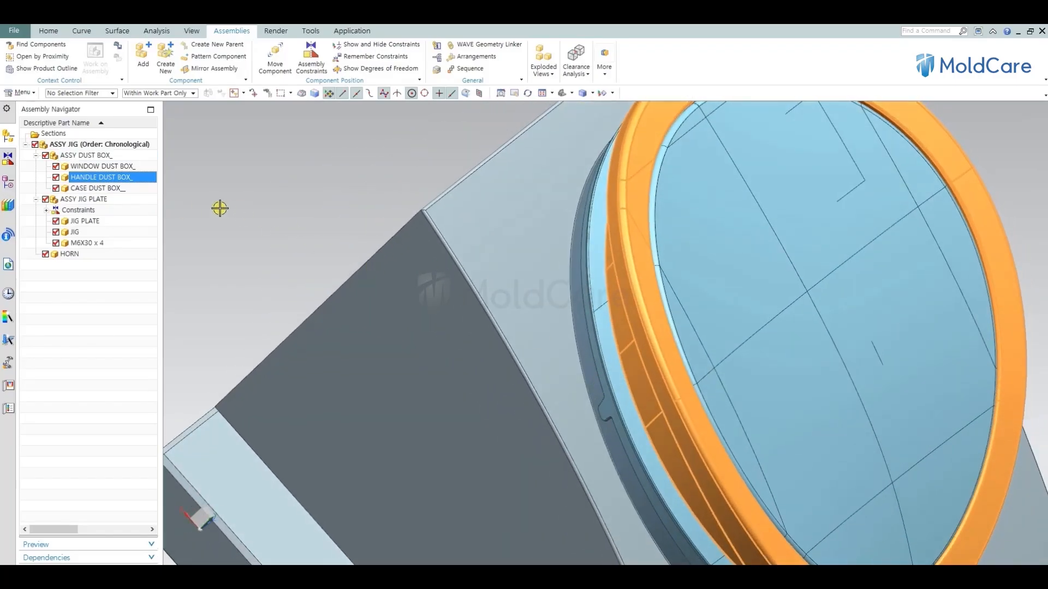
scroll(220, 208, down, 3)
click(116, 165)
middle_drag(515, 325, 466, 288)
Step: Open the ASSY DUST BOX_ subassembly on its own as the displayed part
click(90, 155)
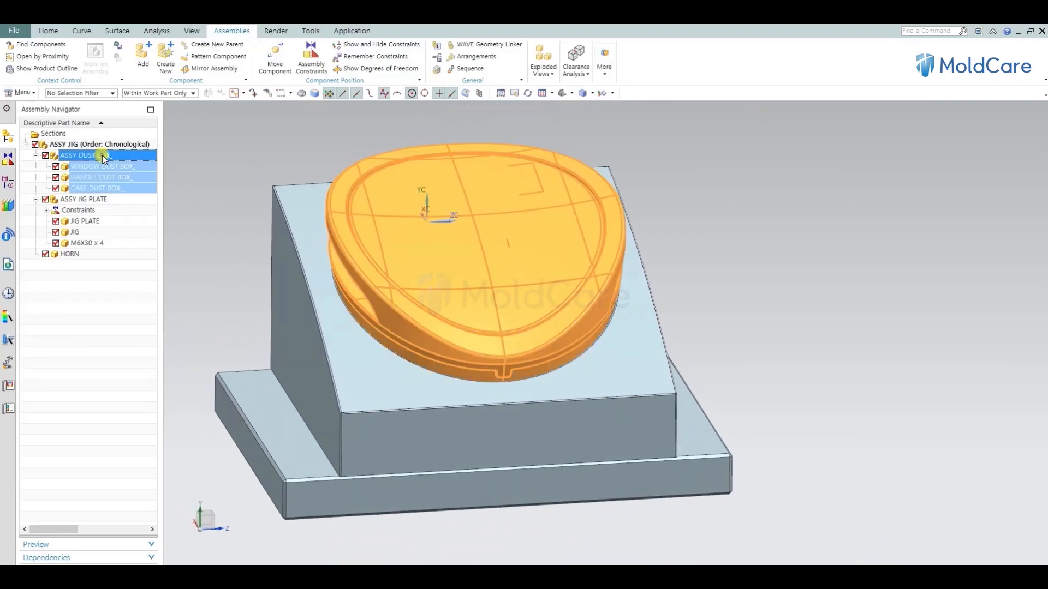
right_click(104, 155)
click(164, 192)
scroll(633, 306, up, 3)
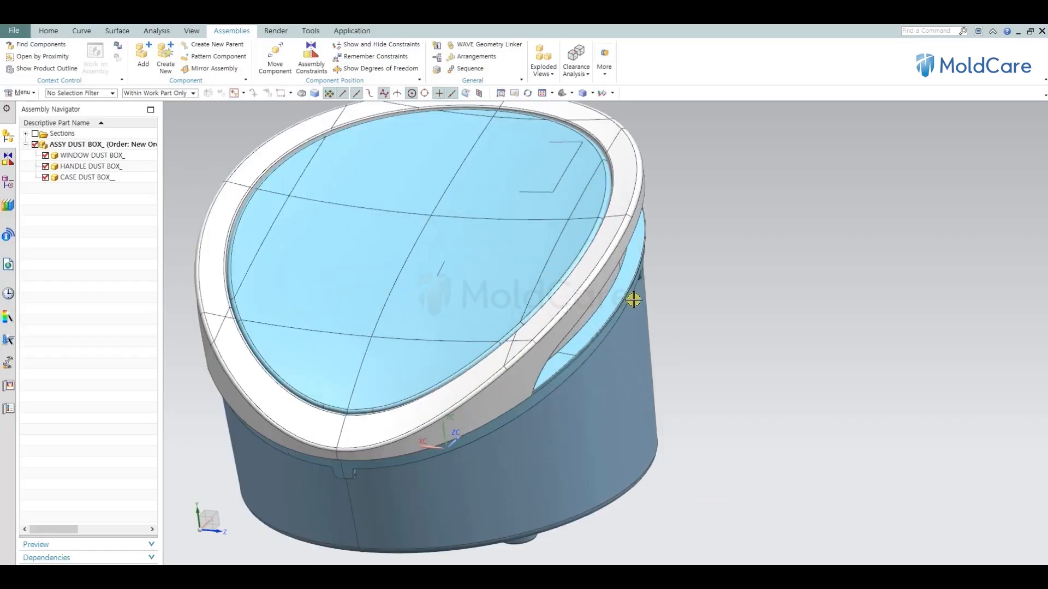
mouse_move(632, 300)
middle_down()
mouse_move(627, 311)
mouse_move(623, 290)
mouse_move(619, 300)
middle_up()
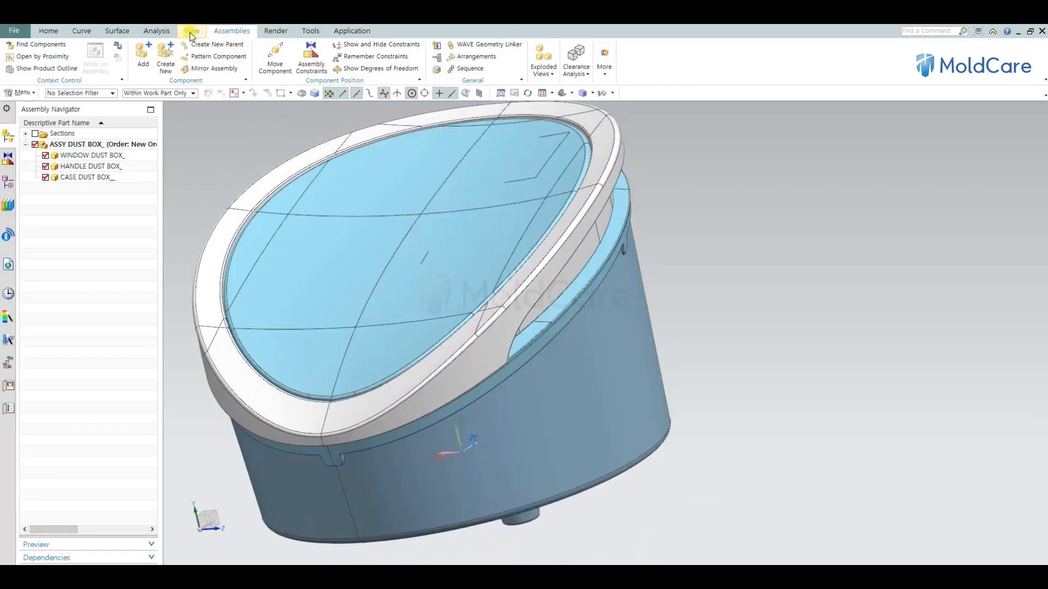
Step: Preview a one-plane section through the dust box assembly and view the cut face straight on
click(191, 31)
click(321, 61)
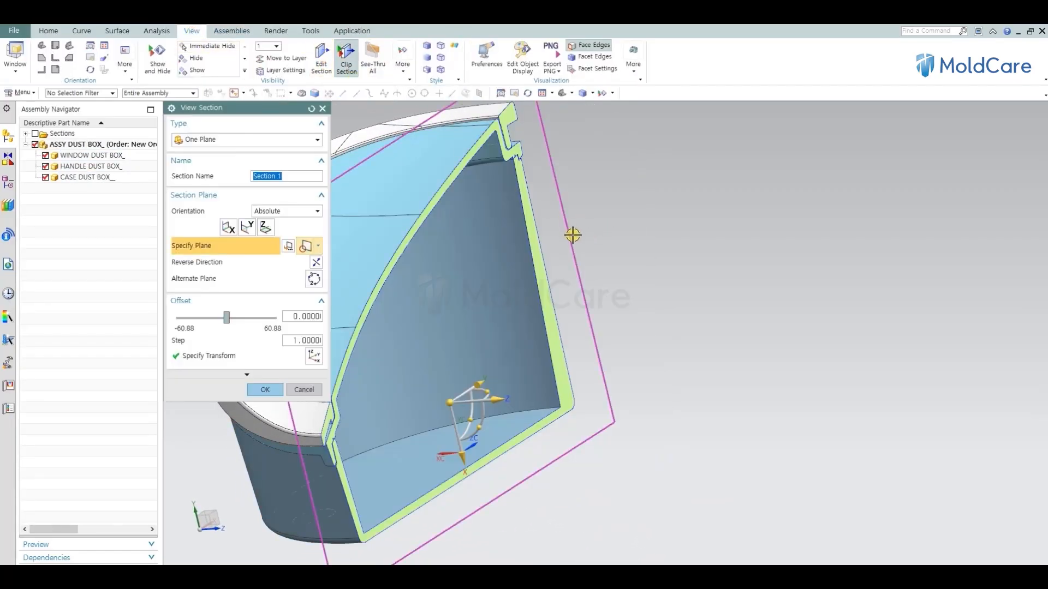
scroll(641, 267, down, 5)
middle_drag(641, 267, 492, 293)
key(F8)
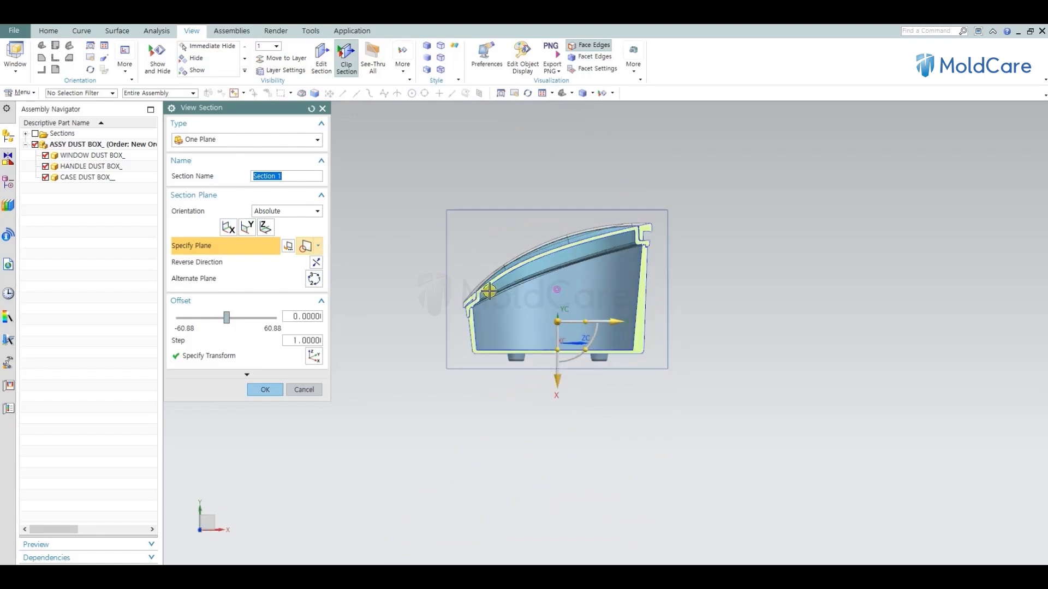
Step: Examine the joints between handle, window and case at both ends of the section, and discard the section
scroll(486, 290, up, 10)
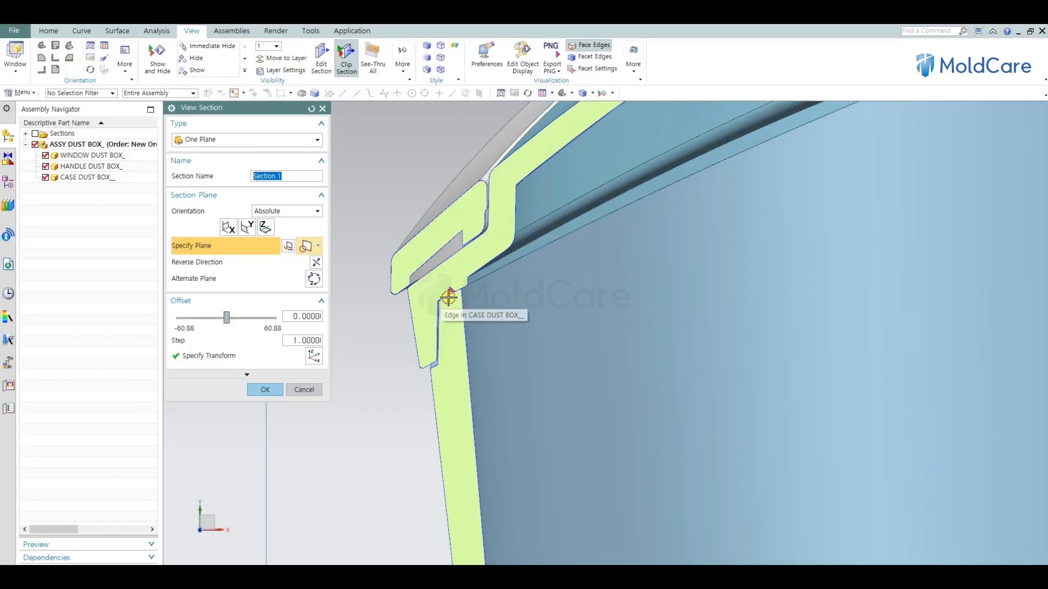
scroll(446, 299, down, 5)
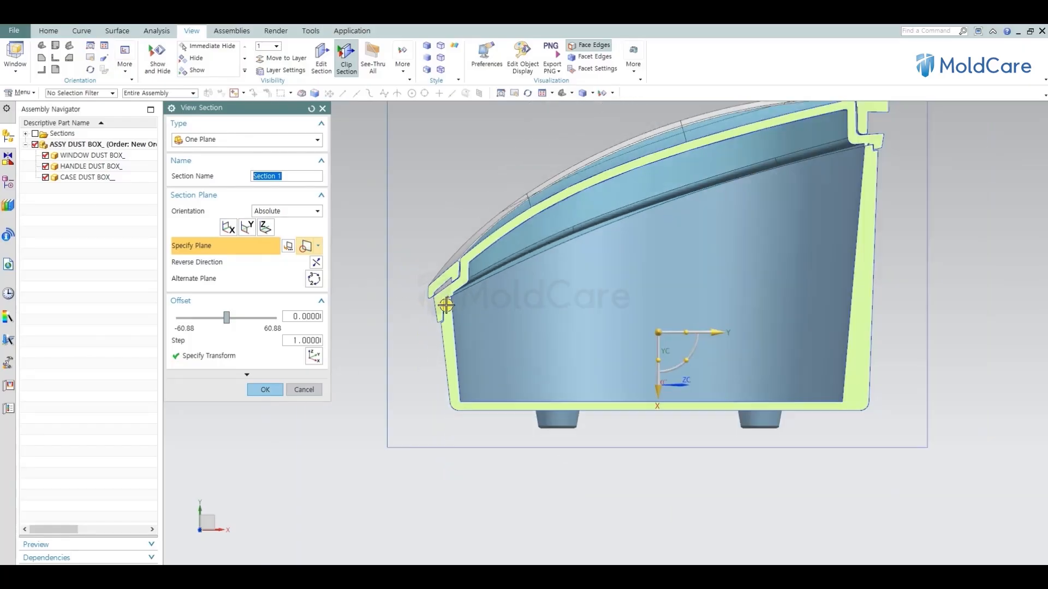
scroll(626, 211, up, 8)
scroll(720, 251, down, 6)
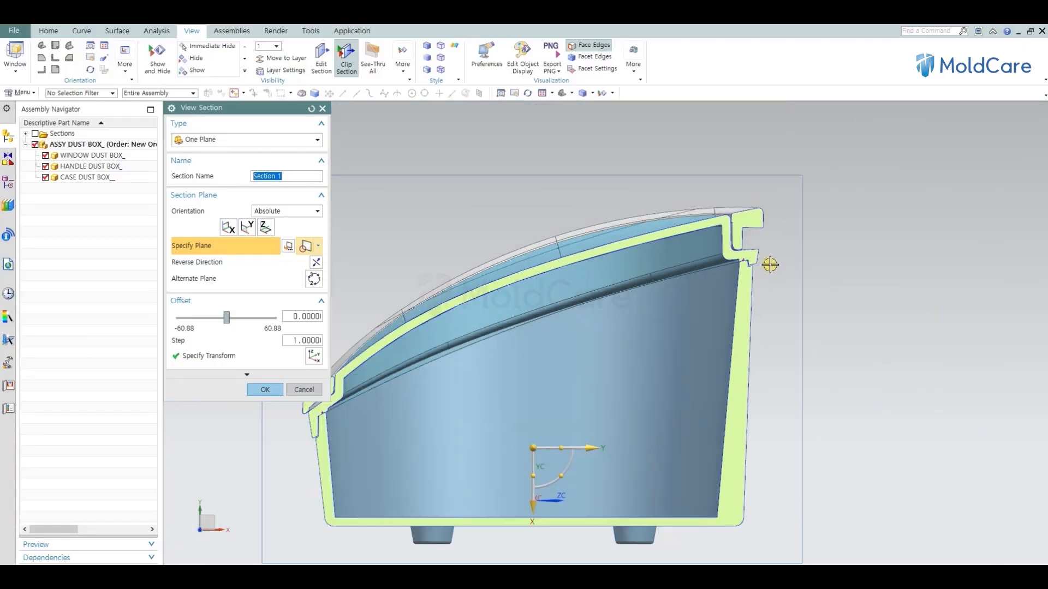
scroll(627, 306, down, 2)
scroll(375, 370, up, 3)
scroll(422, 261, up, 4)
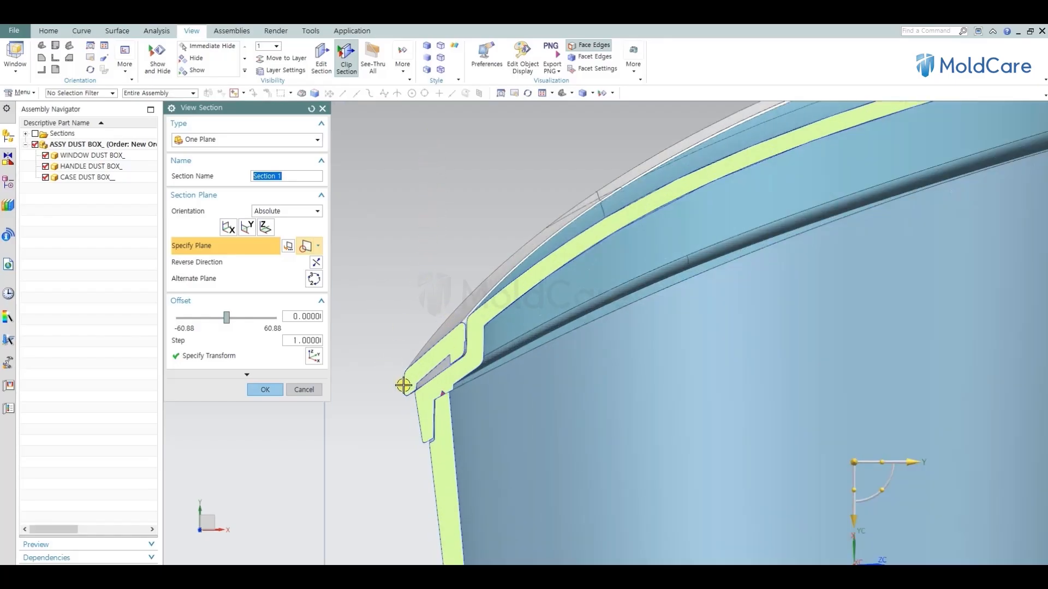
scroll(459, 346, down, 6)
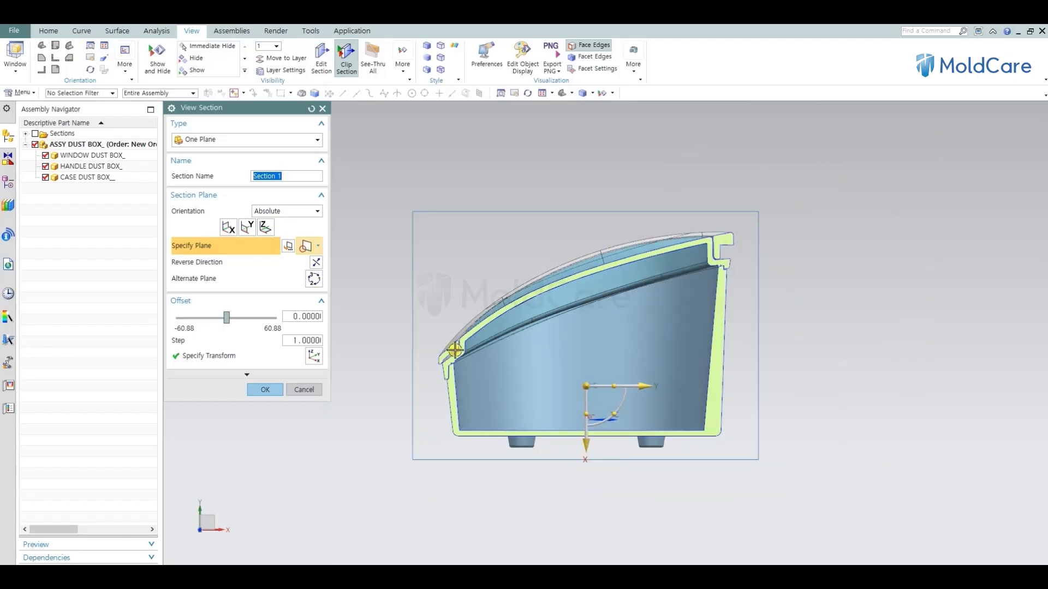
scroll(687, 262, up, 8)
scroll(626, 320, down, 5)
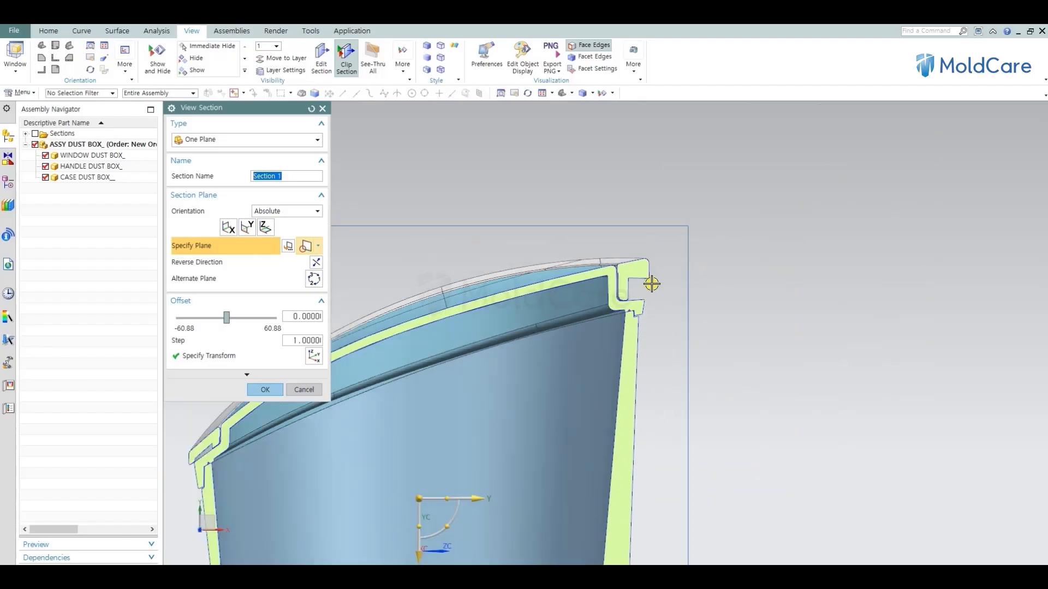
scroll(458, 388, up, 4)
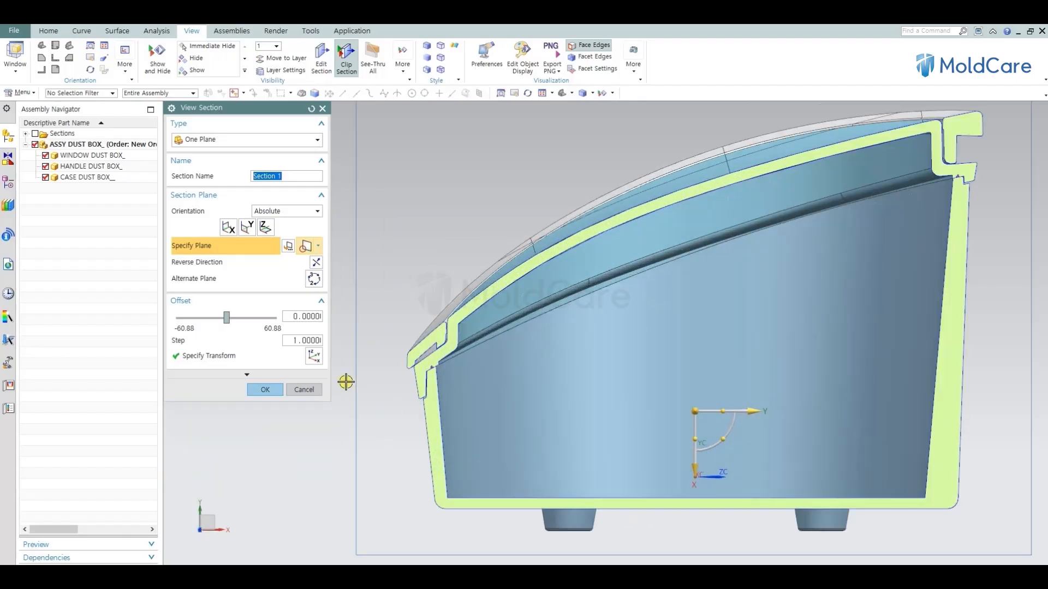
click(304, 388)
Step: Section the dust box assembly on one plane again, inspect the joint at its taller end, and discard the section
middle_drag(490, 332, 476, 323)
middle_drag(794, 256, 750, 338)
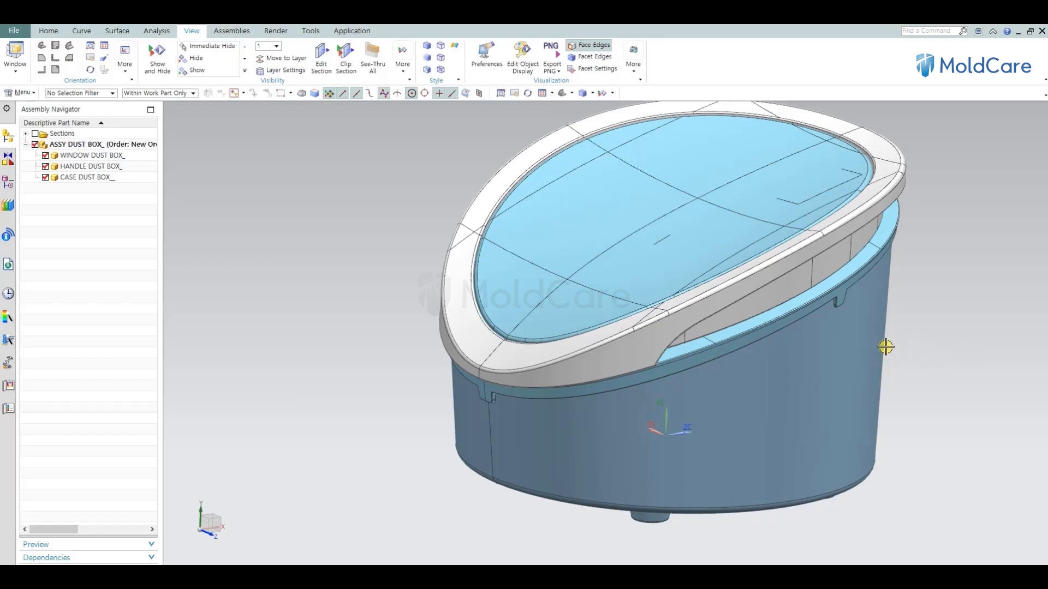
middle_drag(851, 344, 850, 335)
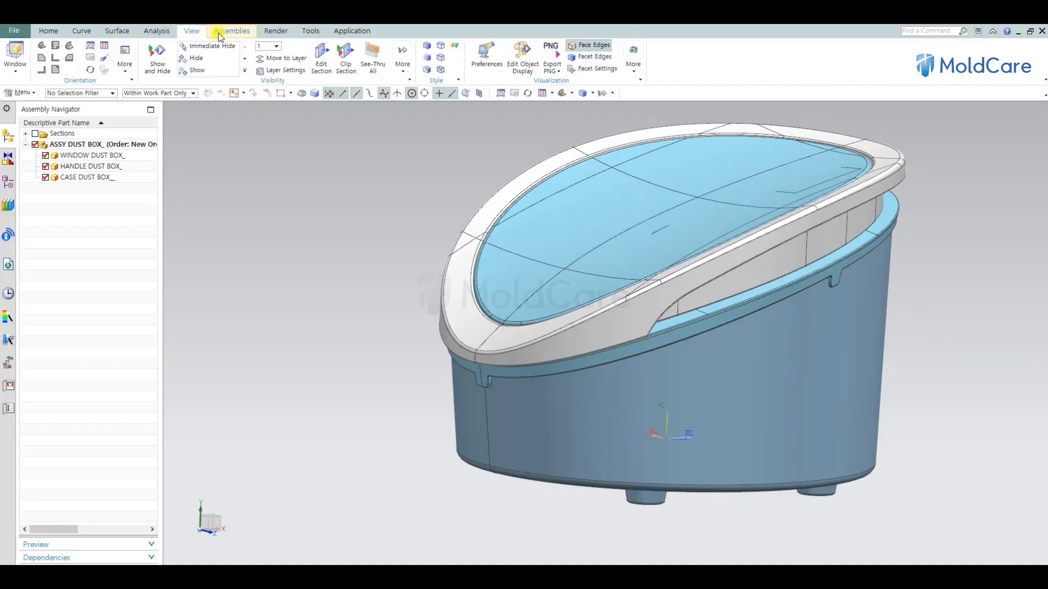
click(322, 57)
middle_drag(524, 318, 487, 303)
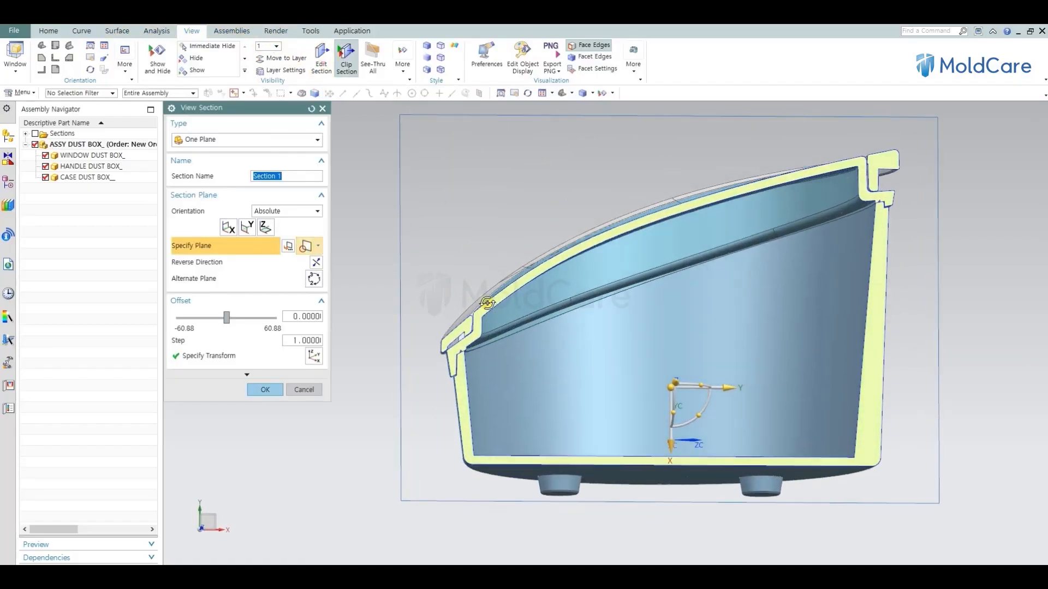
key(F8)
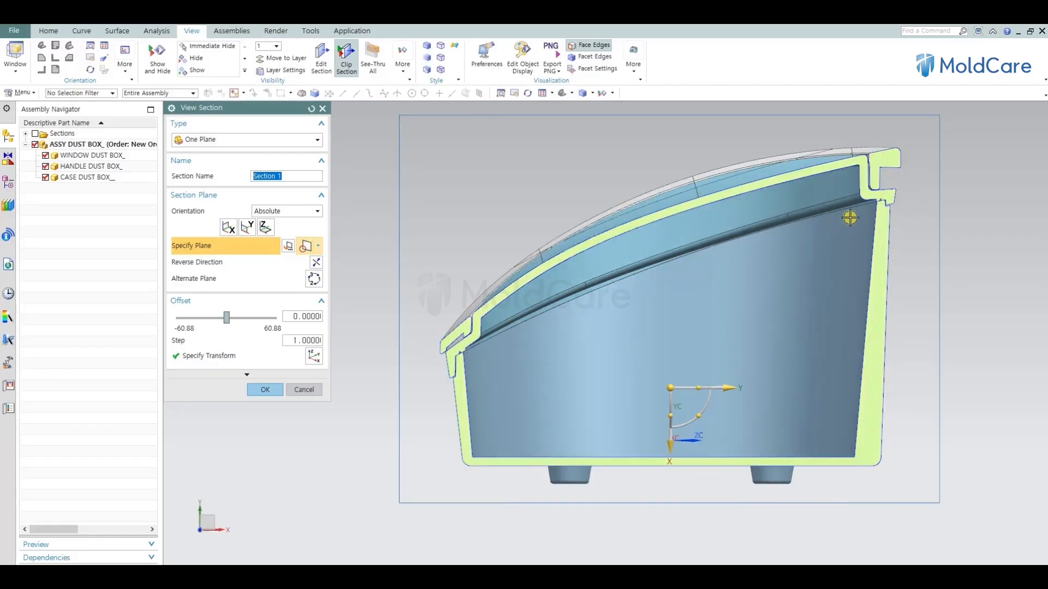
scroll(910, 152, up, 3)
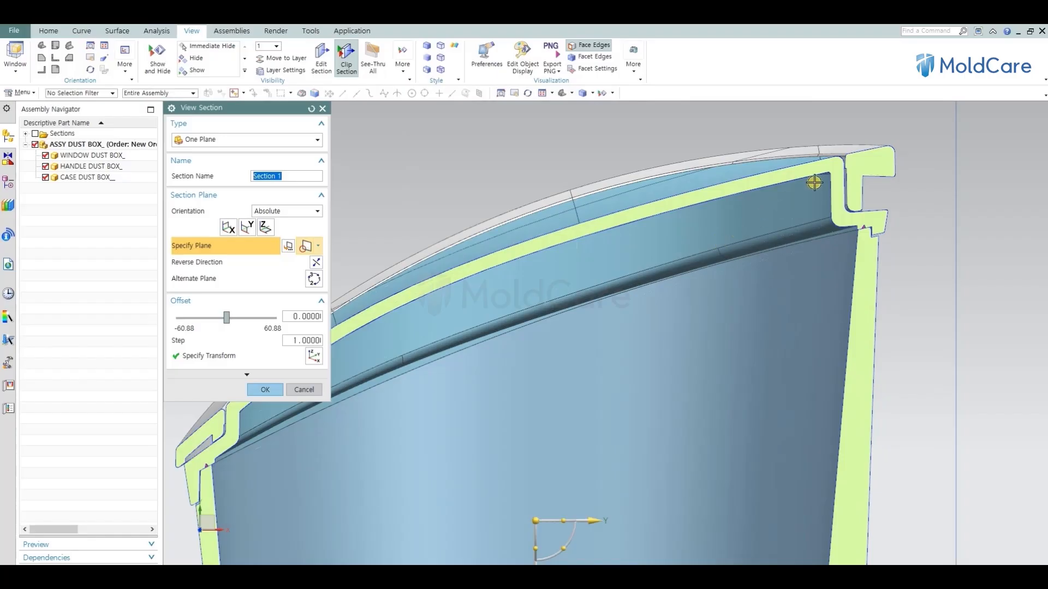
scroll(819, 185, down, 2)
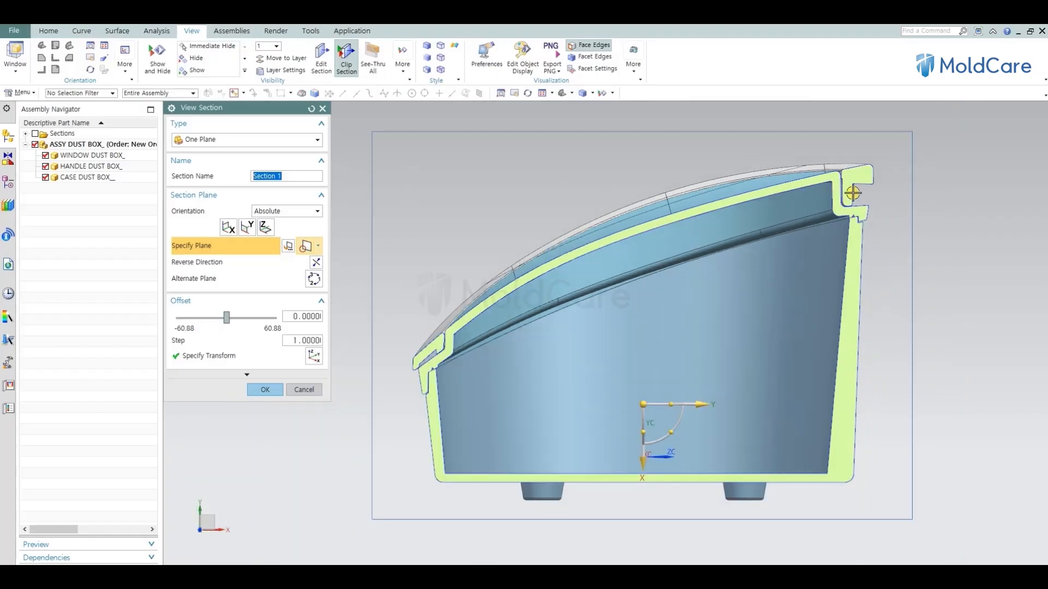
scroll(857, 188, up, 3)
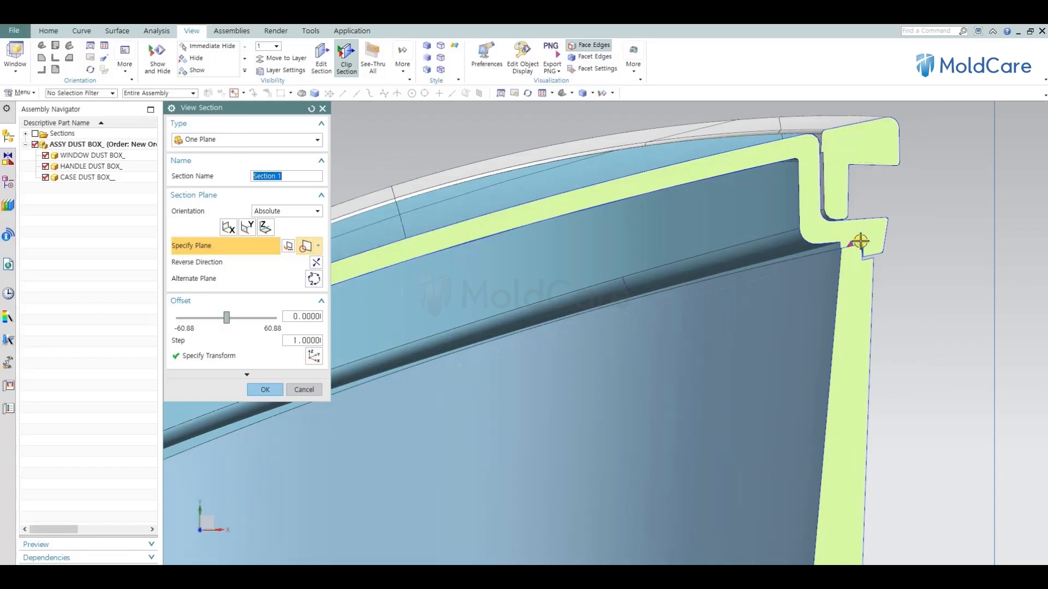
scroll(849, 251, down, 2)
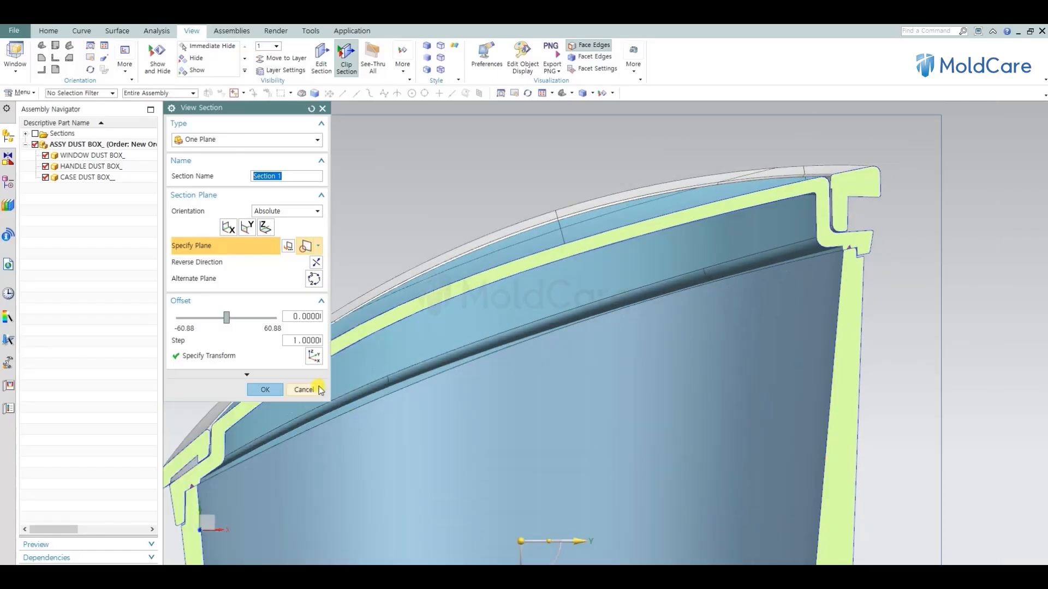
click(320, 390)
Step: Hide the HANDLE DUST BOX_ component to inspect the window's rim underneath, and show the handle again
scroll(604, 244, down, 3)
click(578, 254)
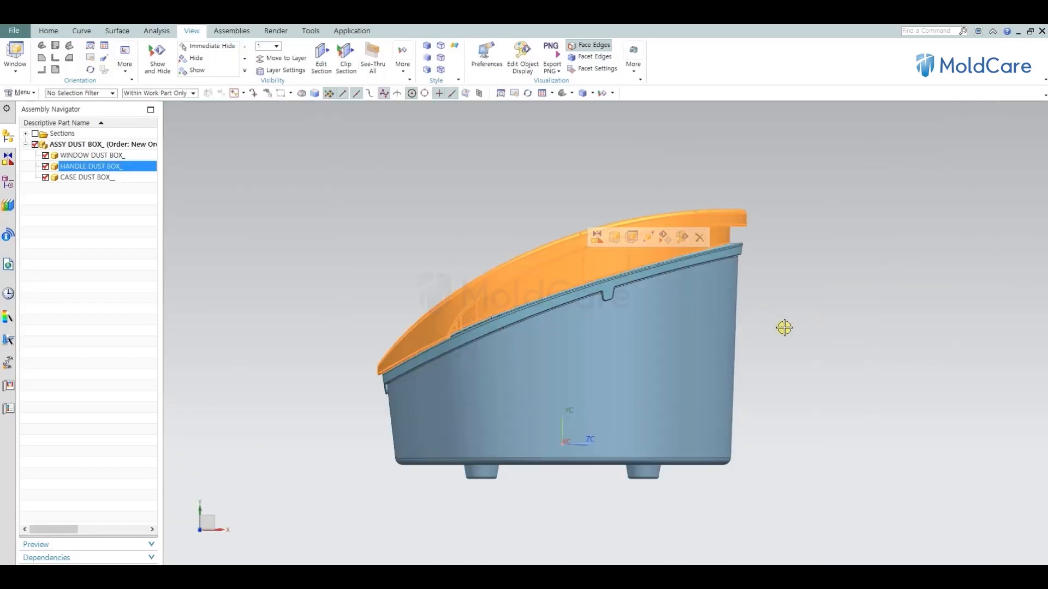
key(ctrl+b)
middle_drag(771, 329, 745, 357)
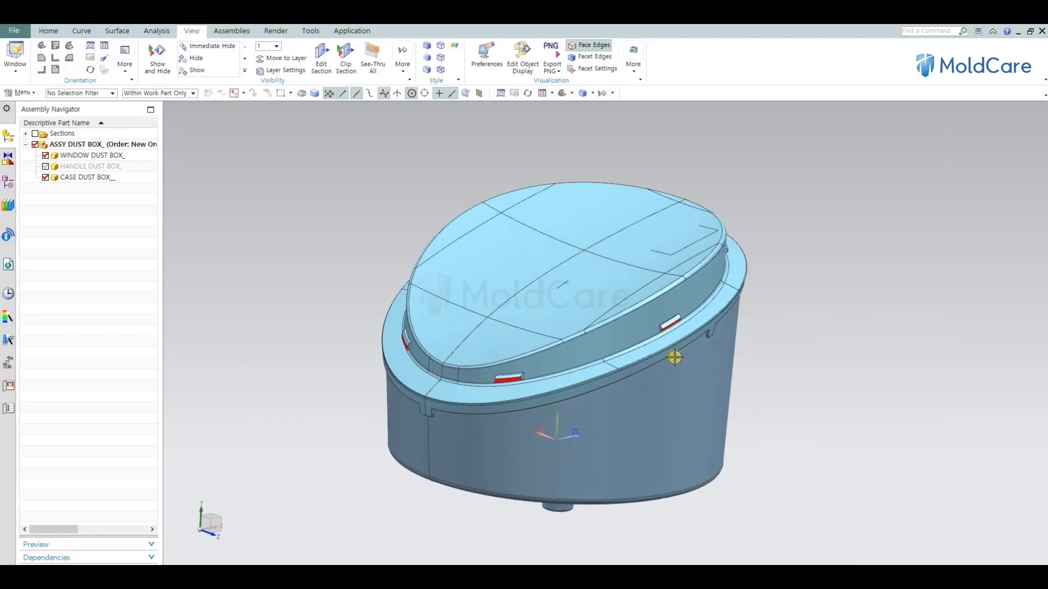
click(46, 166)
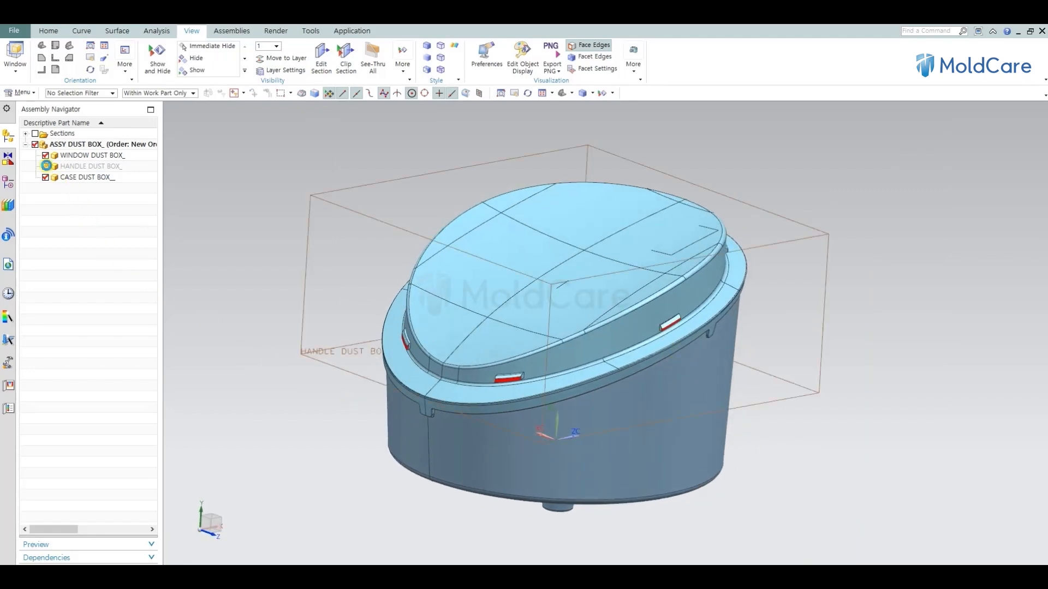
mouse_move(607, 339)
middle_down()
mouse_move(573, 330)
mouse_move(601, 335)
middle_up()
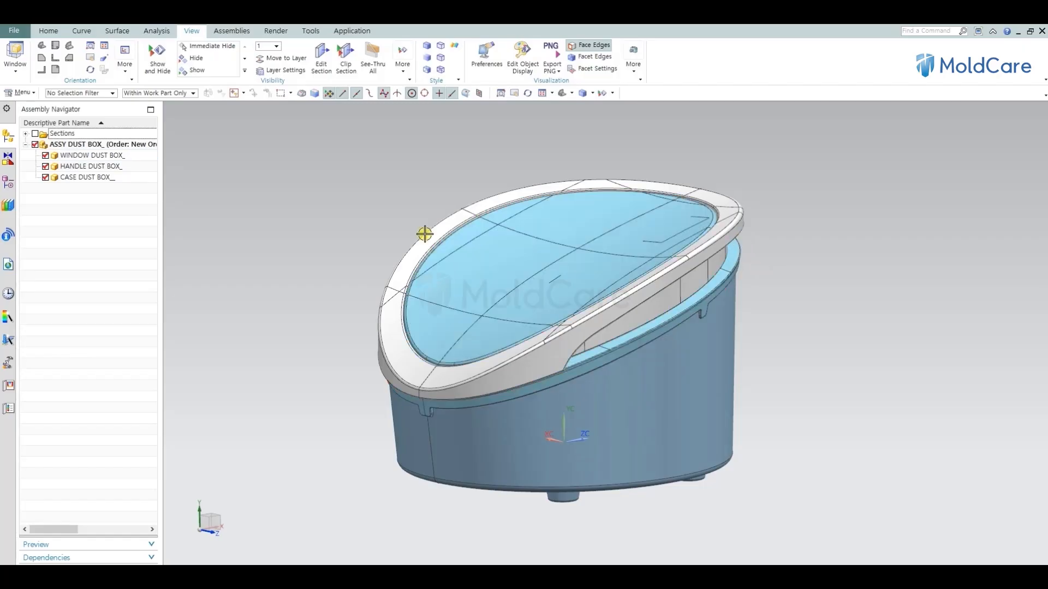
Step: Display the parent ASSY JIG assembly of the dust box and make the HORN component the work part
click(130, 144)
right_click(130, 144)
mouse_move(180, 172)
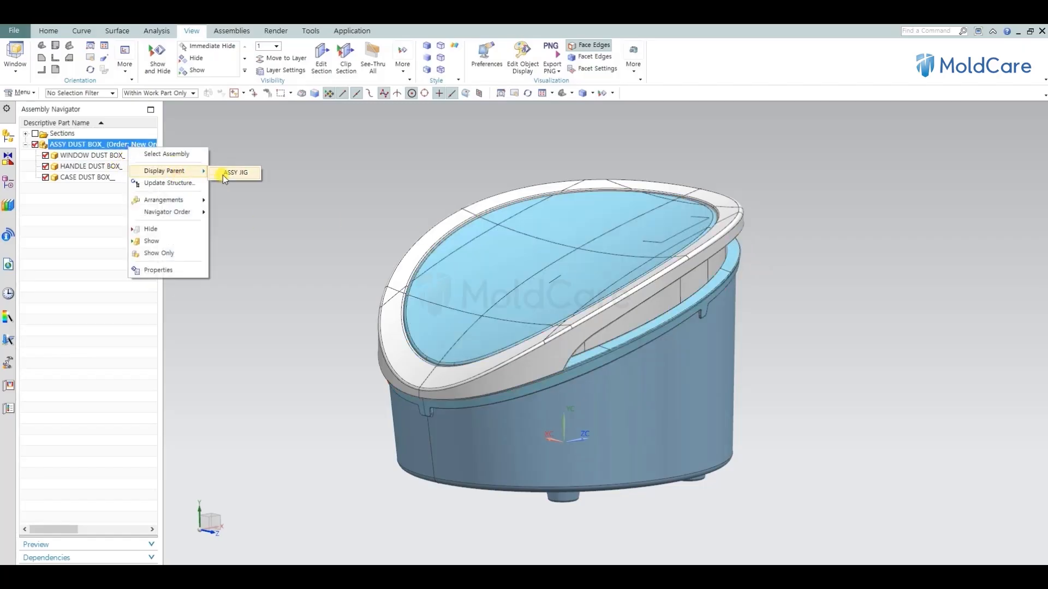
click(222, 173)
double_click(74, 145)
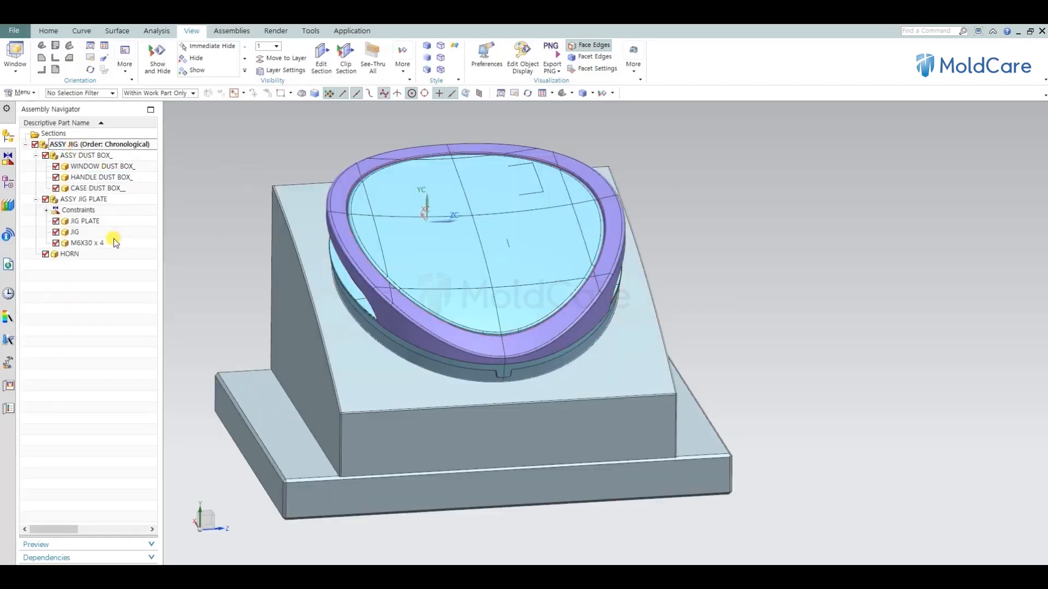
click(85, 255)
double_click(85, 255)
middle_drag(253, 279, 568, 306)
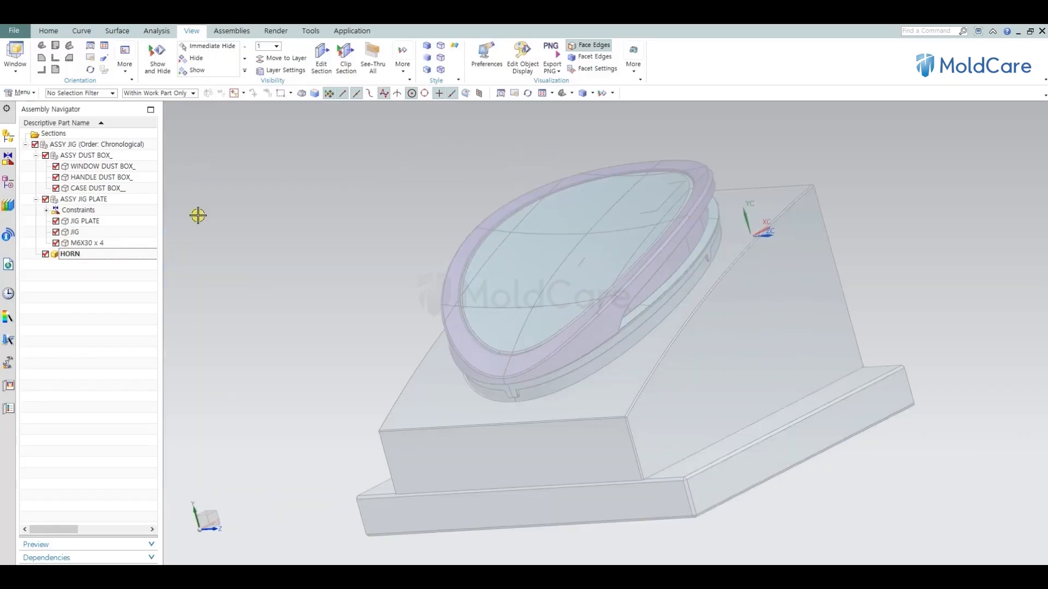
Step: Hide the HANDLE DUST BOX_ component and inspect the window's side wall and flange underneath
click(88, 177)
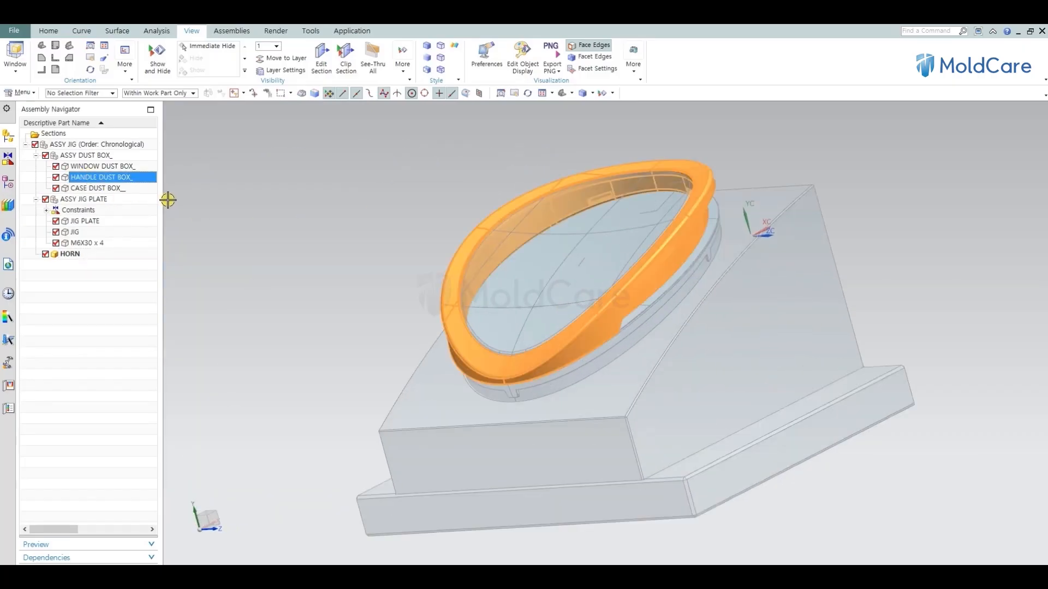
key(ctrl+b)
scroll(592, 304, up, 4)
scroll(661, 348, up, 2)
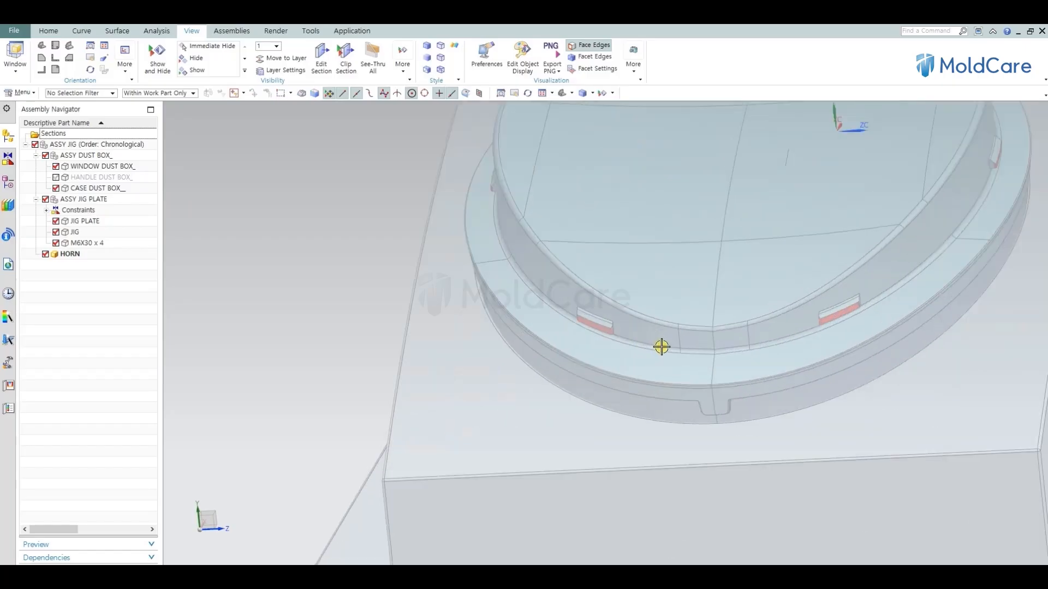
scroll(606, 367, up, 3)
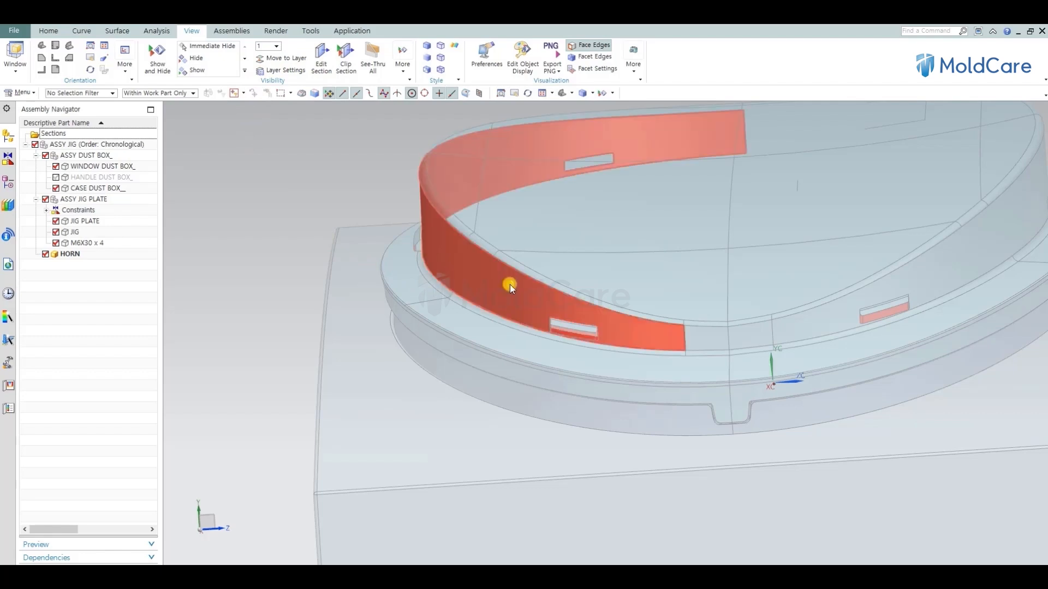
mouse_move(507, 284)
middle_down()
mouse_move(545, 290)
mouse_move(535, 273)
mouse_move(500, 283)
middle_up()
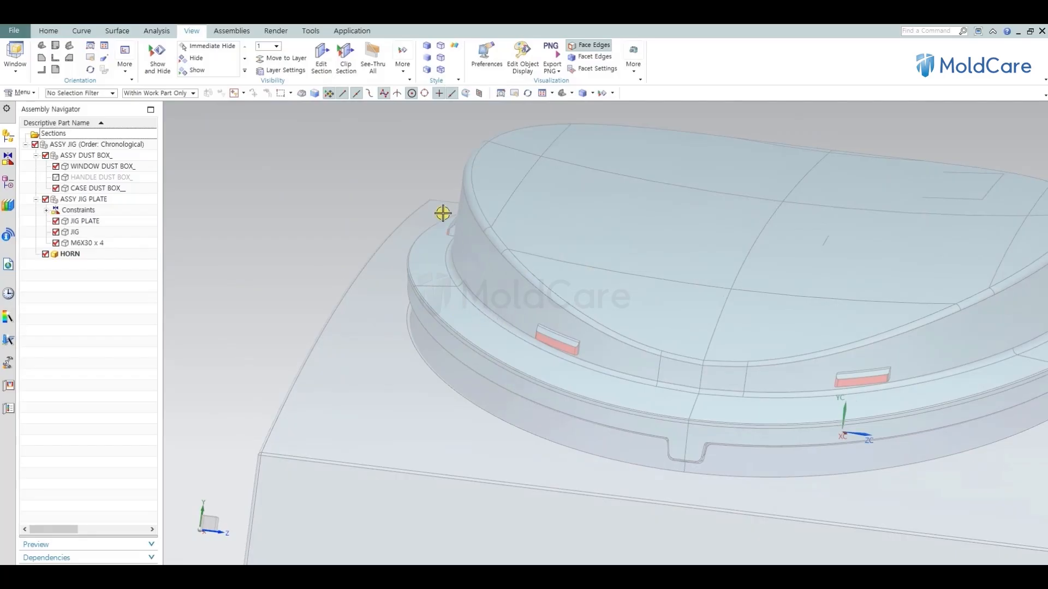
Step: Start the WAVE Geometry Linker with the Face type to link faces of WINDOW DUST BOX_ into HORN
click(232, 30)
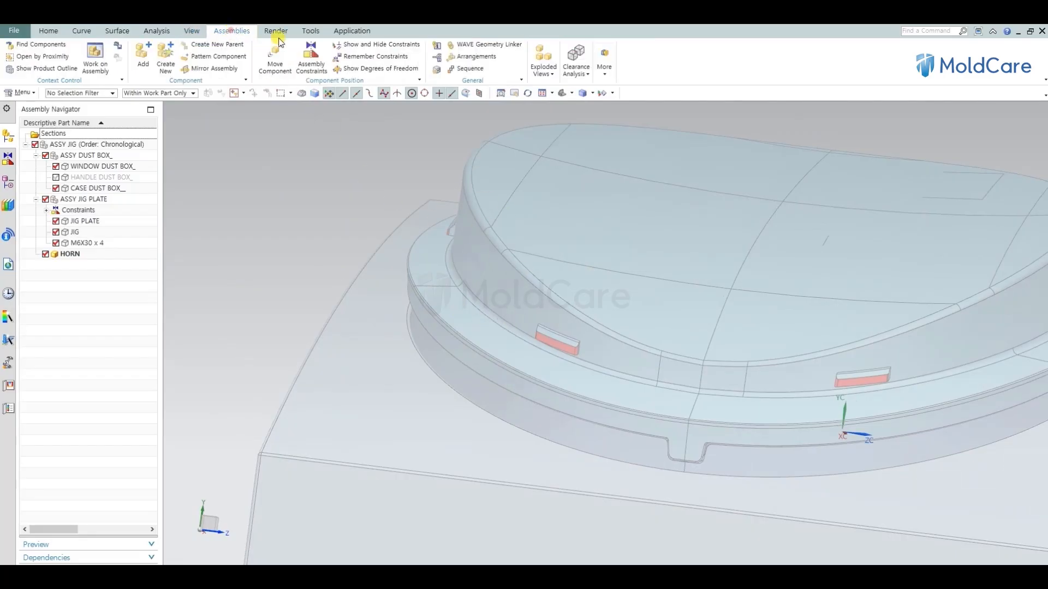
click(483, 44)
click(208, 140)
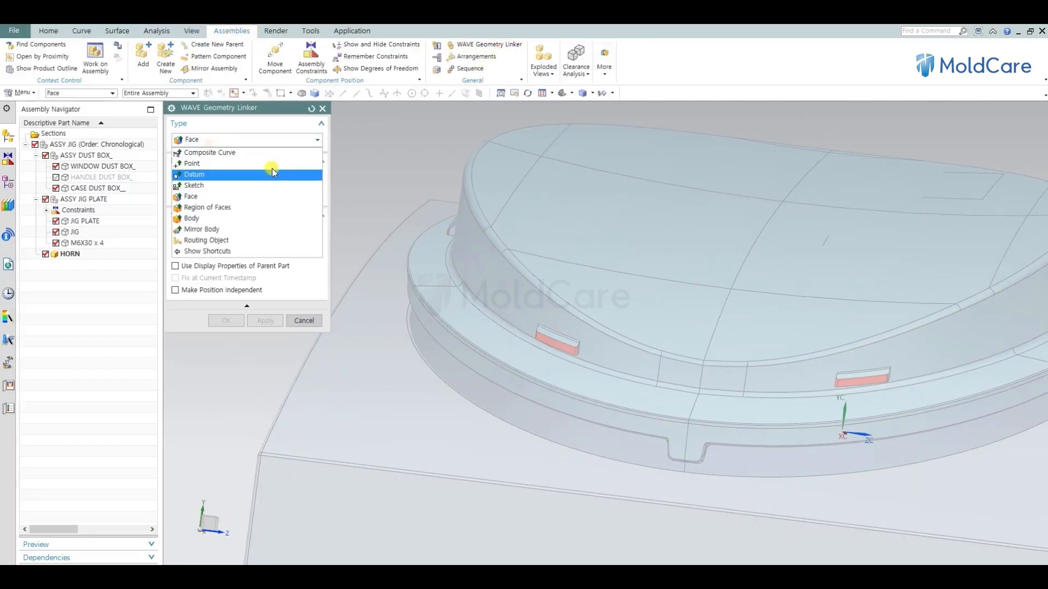
click(243, 195)
scroll(414, 273, down, 3)
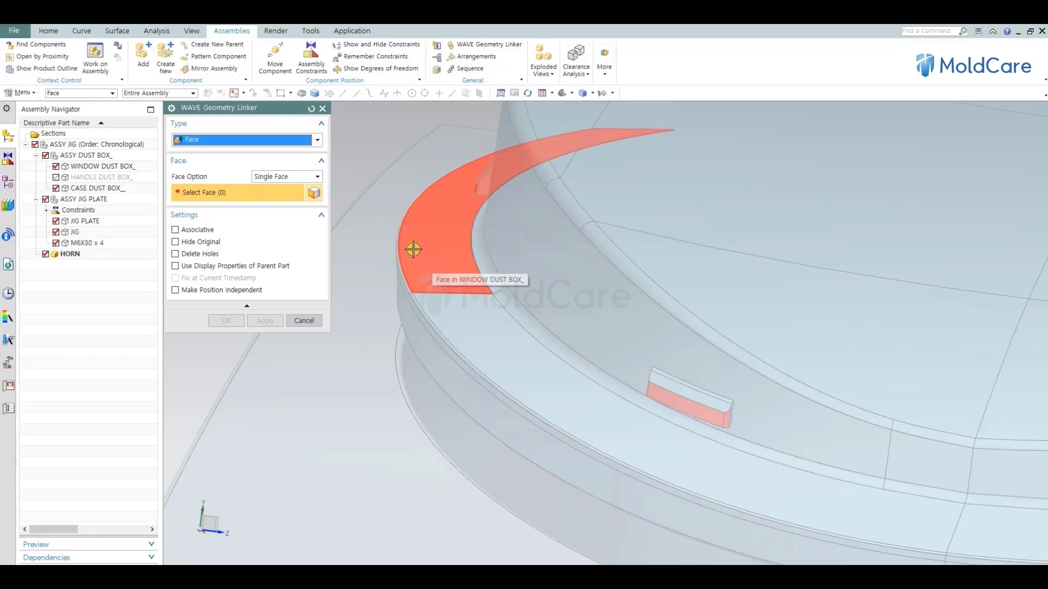
scroll(416, 248, up, 4)
middle_drag(554, 285, 545, 284)
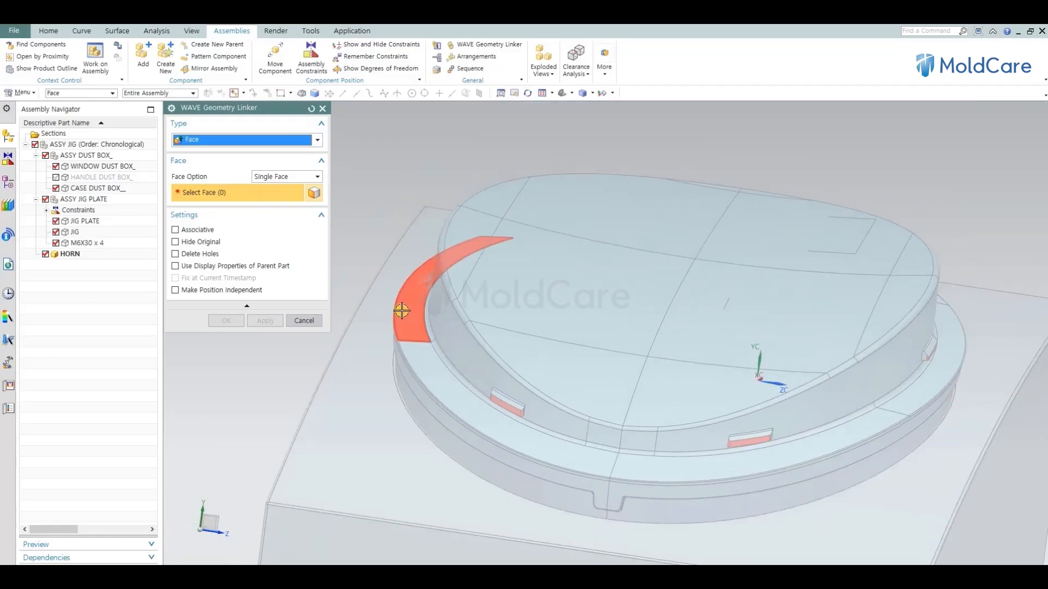
Step: Try picking the window's outer flange faces one by one, and deselect the picked faces
click(404, 311)
click(458, 389)
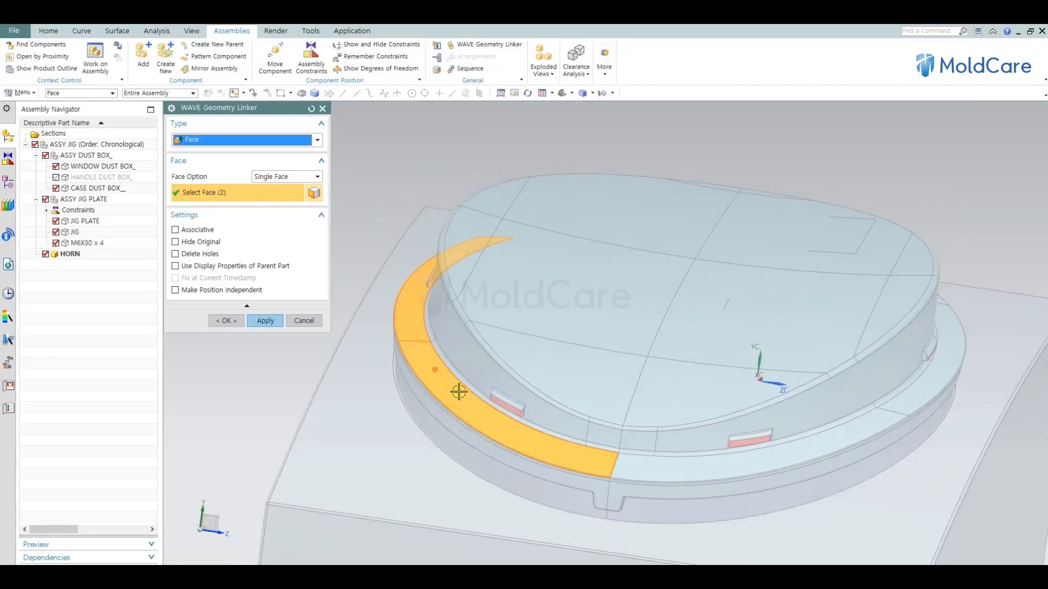
click(647, 472)
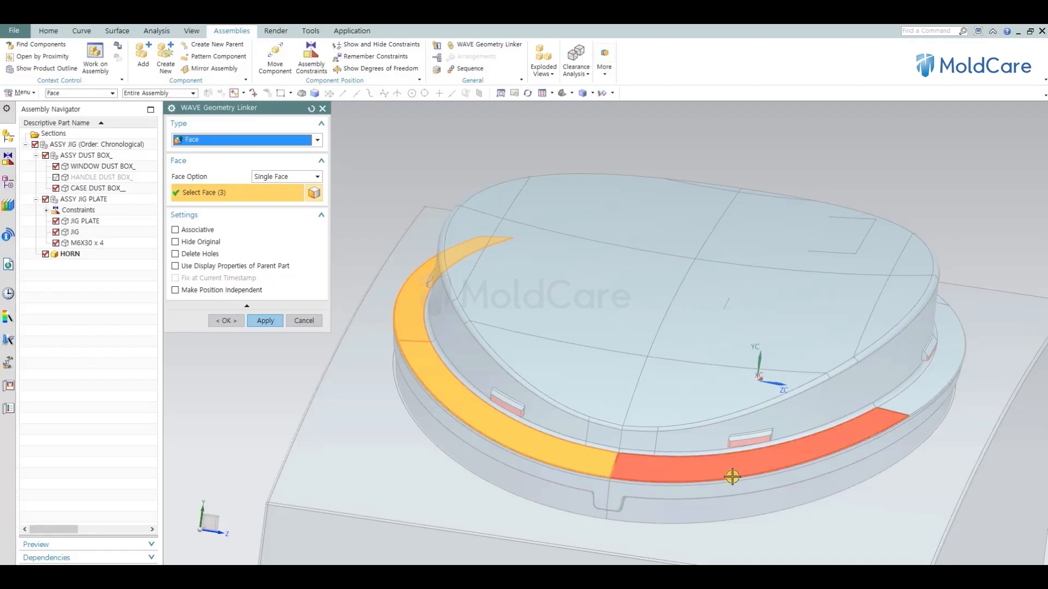
shift+click(732, 477)
shift+click(569, 455)
shift+click(403, 307)
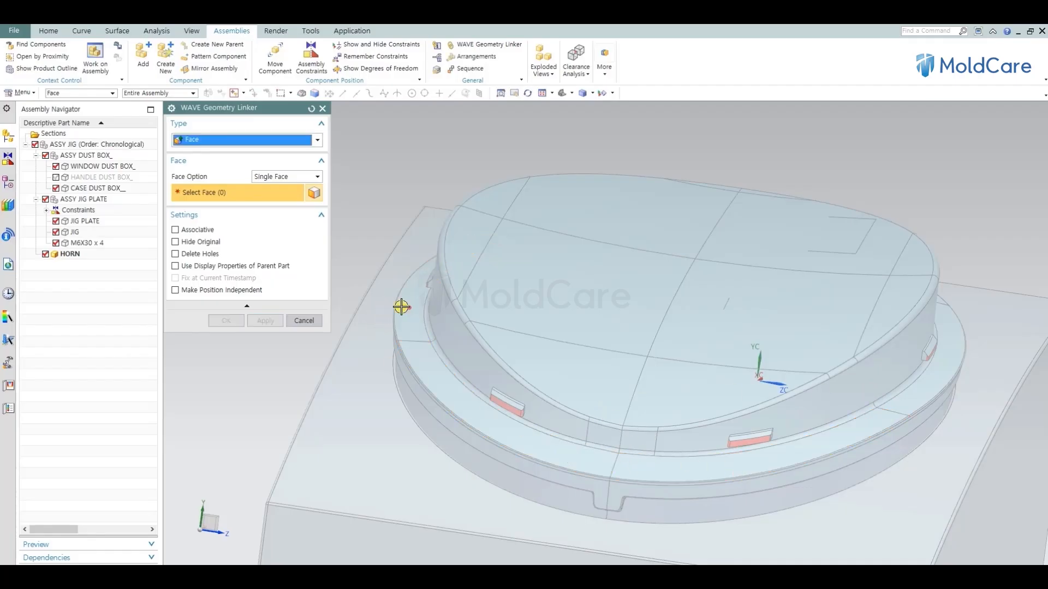
Step: Try the Face Chain option with the Single Face and Tangent Faces rules on the flange, and return to the Single Face option
click(279, 177)
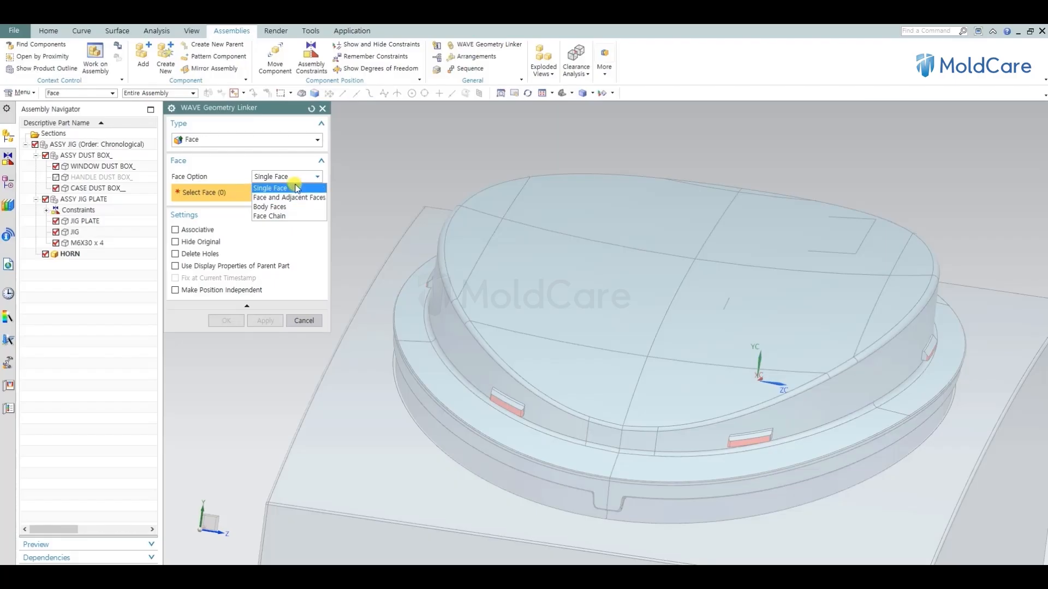
click(273, 216)
scroll(398, 334, up, 3)
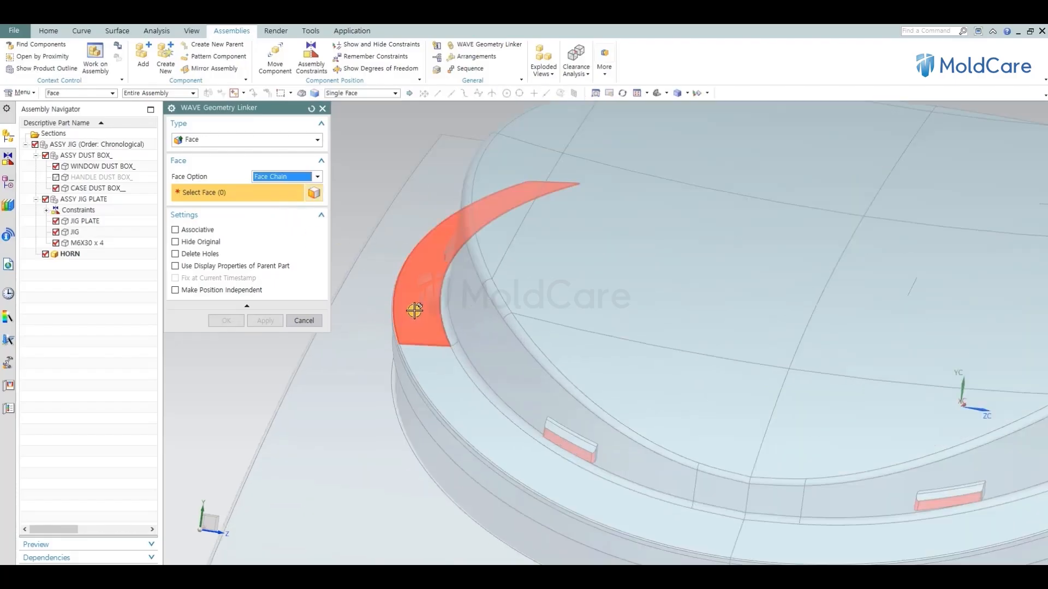
click(415, 323)
shift+click(414, 296)
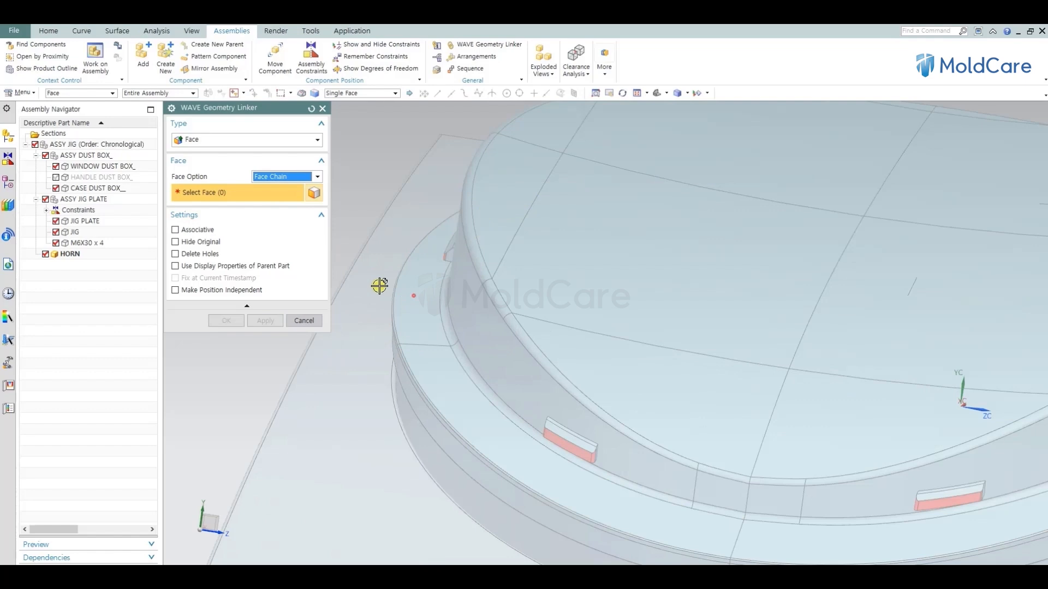
click(339, 96)
click(342, 115)
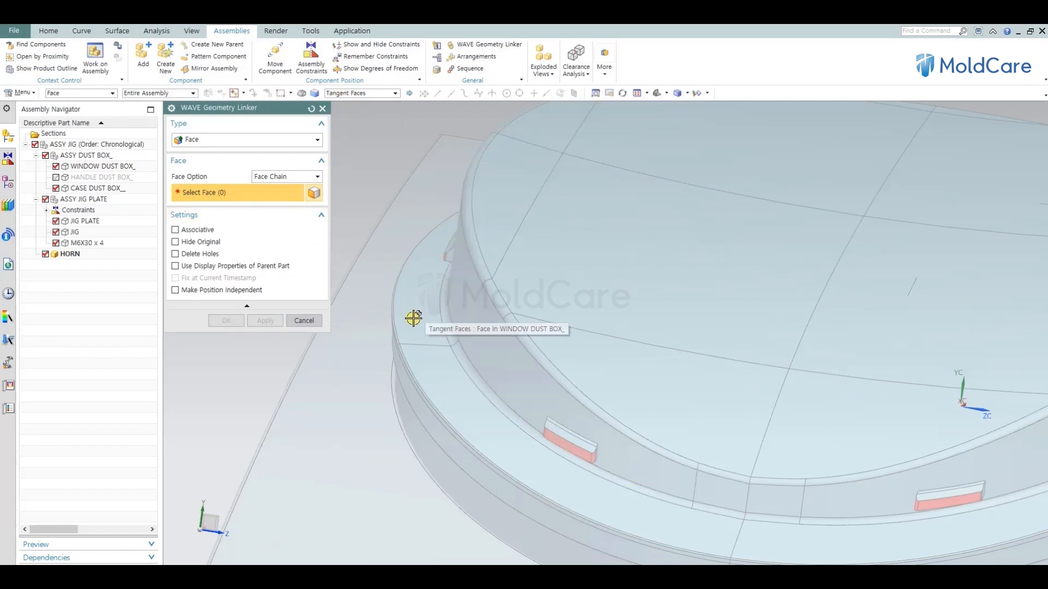
middle_drag(427, 363, 385, 264)
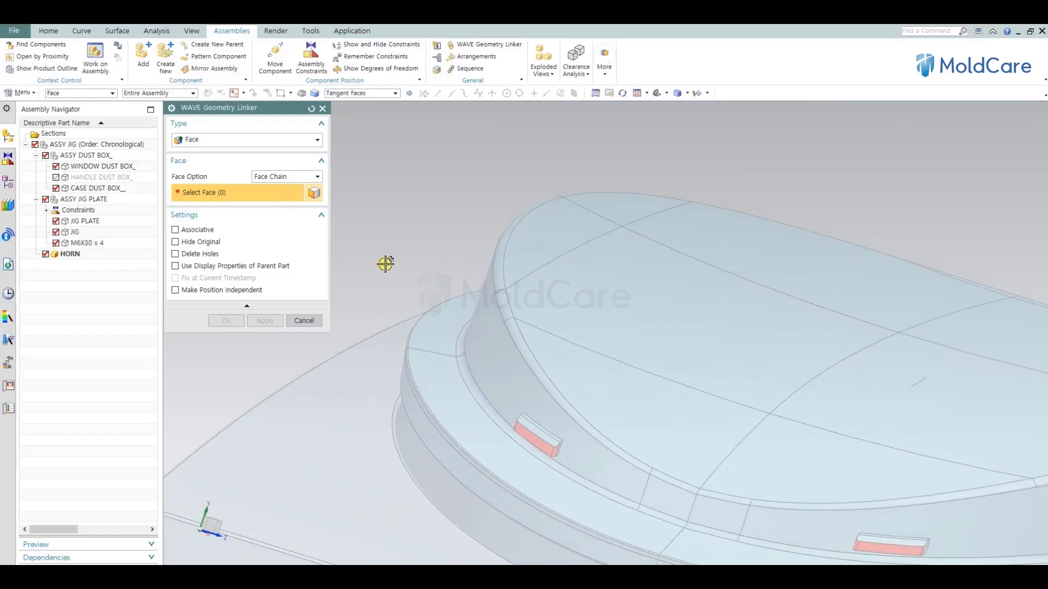
scroll(468, 311, down, 5)
middle_drag(461, 335, 440, 293)
click(276, 176)
click(267, 188)
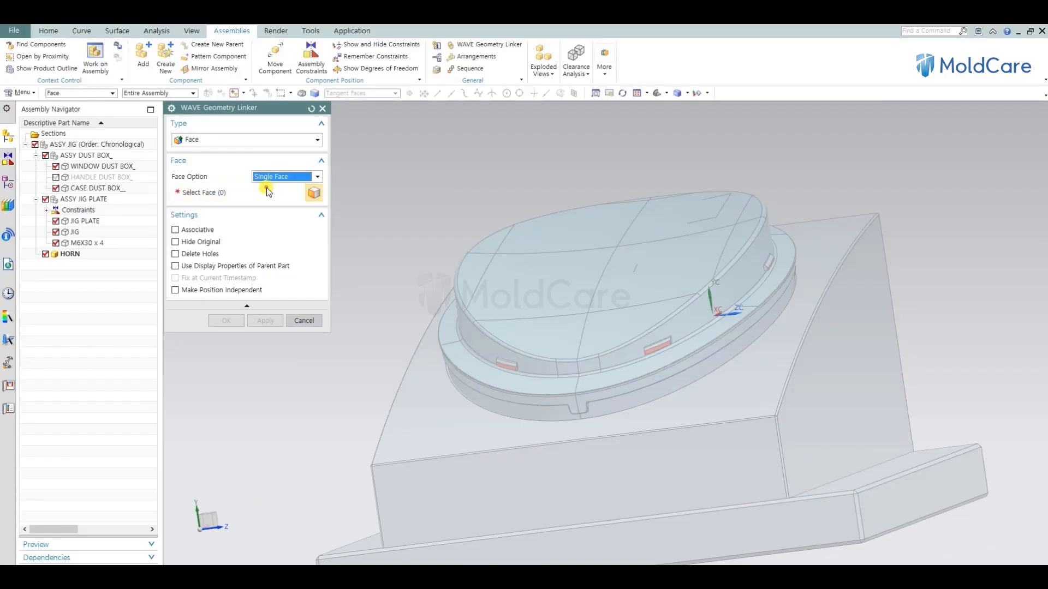
Step: Select three adjacent faces of the window's outer flange with the Single Face option
scroll(480, 382, up, 5)
click(461, 334)
click(400, 240)
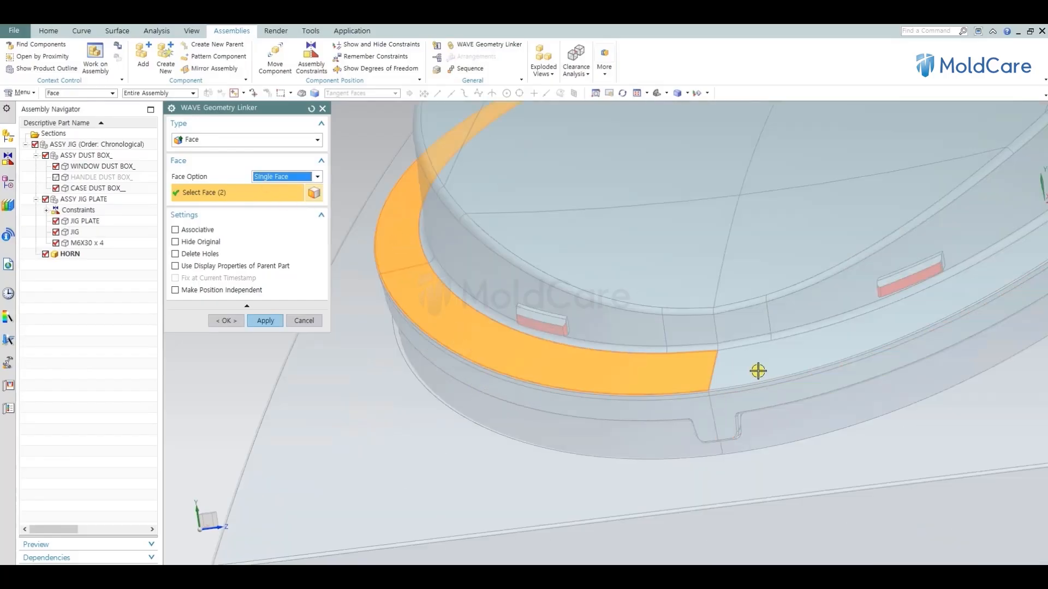
click(758, 371)
scroll(536, 424, down, 3)
middle_drag(535, 424, 739, 329)
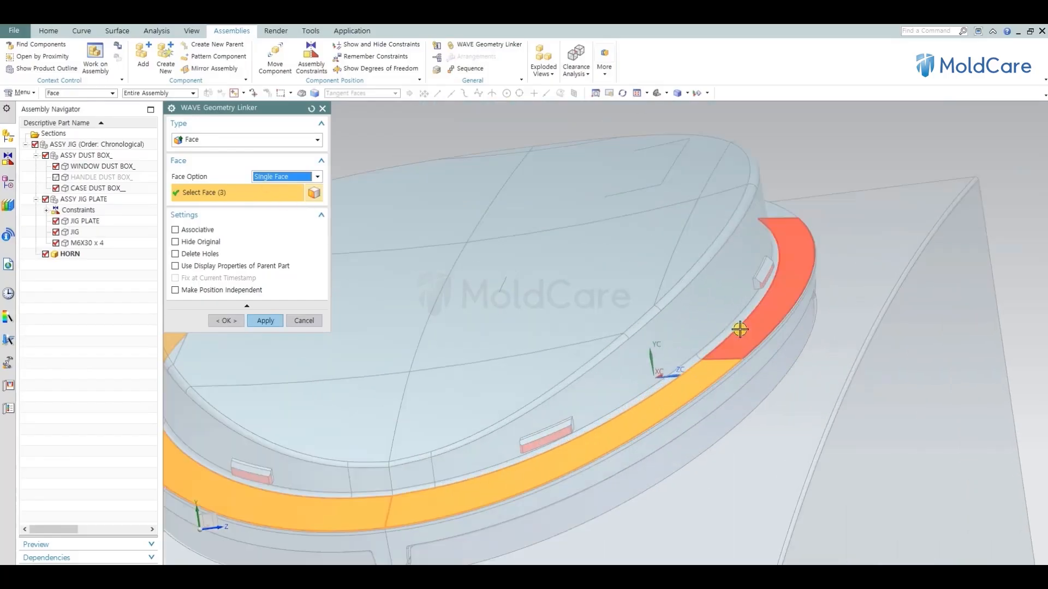
Step: Try to add the rest of the flange with Face Chain and the Tangent Faces rule, and clear the selection
click(288, 178)
click(276, 211)
click(702, 366)
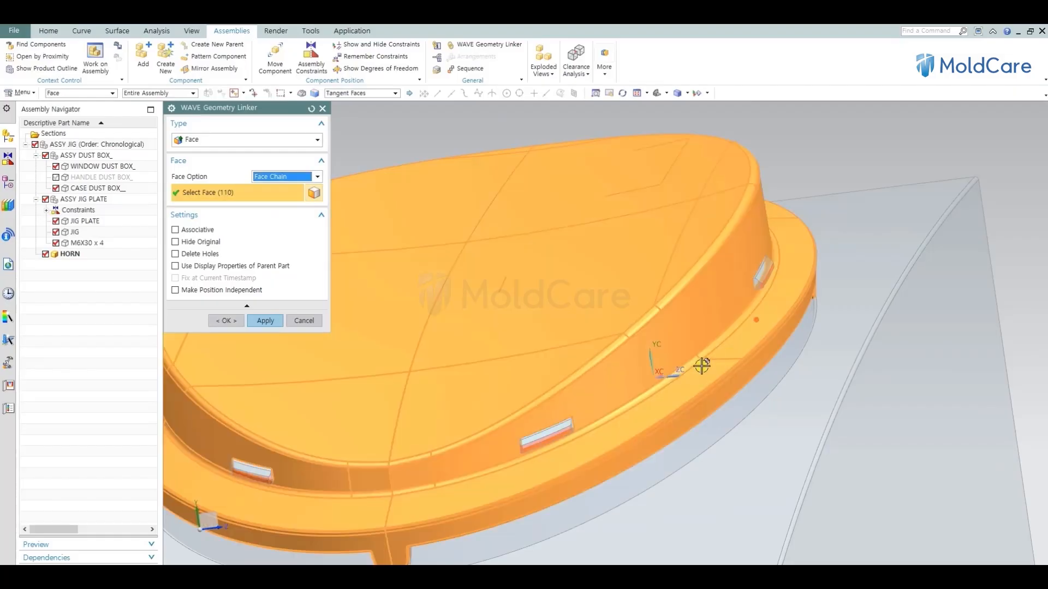
scroll(767, 331, down, 3)
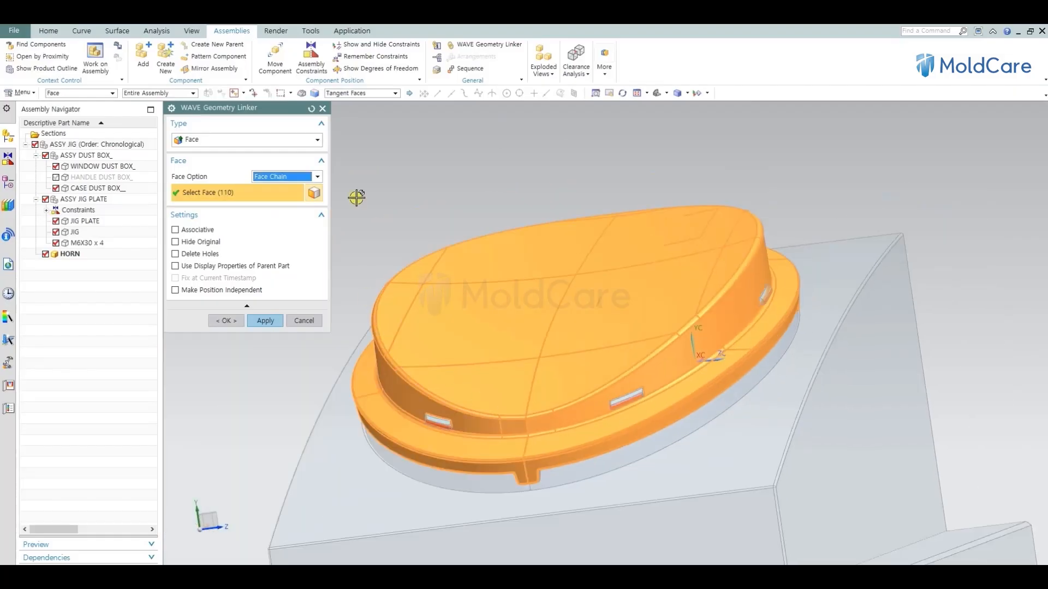
shift+click(400, 405)
Step: Set the chain's face rule to Single Face and select four adjacent faces of the window's outer flange
click(347, 94)
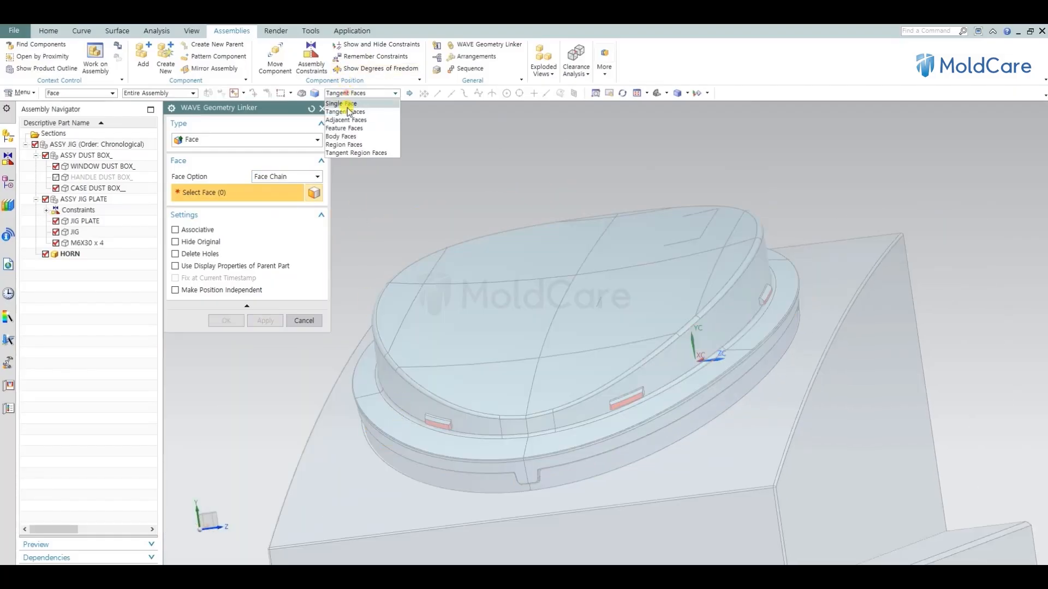
click(346, 103)
click(405, 429)
click(368, 377)
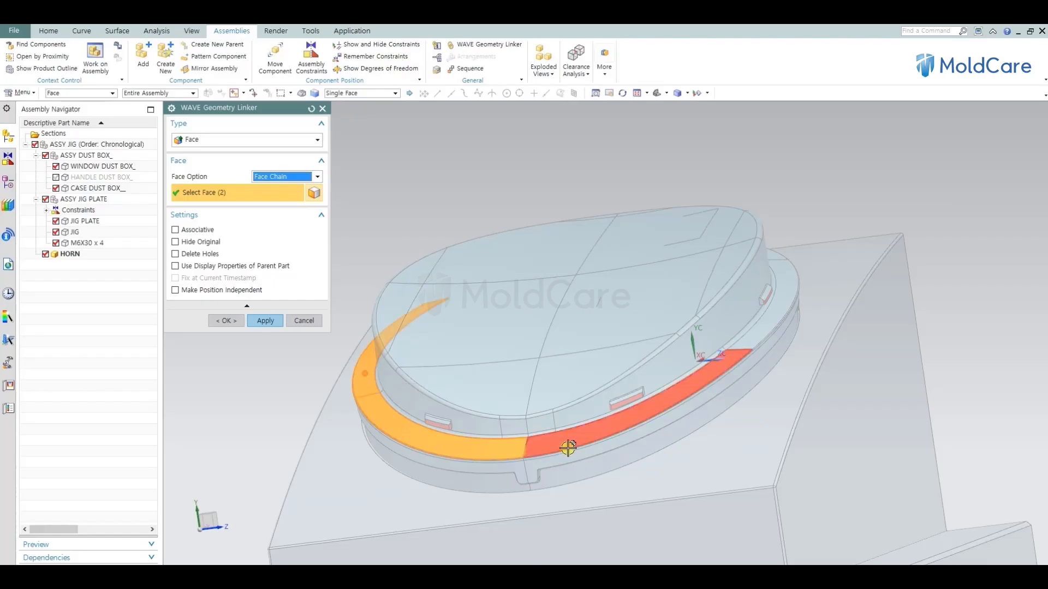
click(568, 444)
click(759, 311)
Step: Add the remaining two faces on the far side of the flange and apply the link of the complete ring
middle_drag(650, 292, 616, 349)
scroll(687, 283, down, 2)
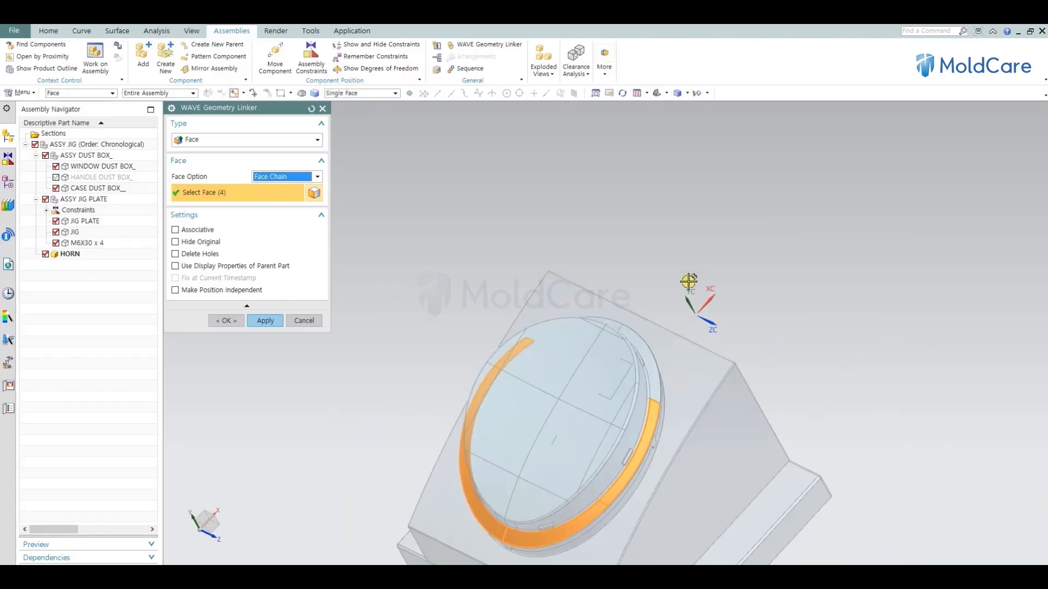
scroll(642, 412, up, 3)
click(672, 355)
scroll(689, 328, down, 2)
middle_drag(615, 305, 646, 333)
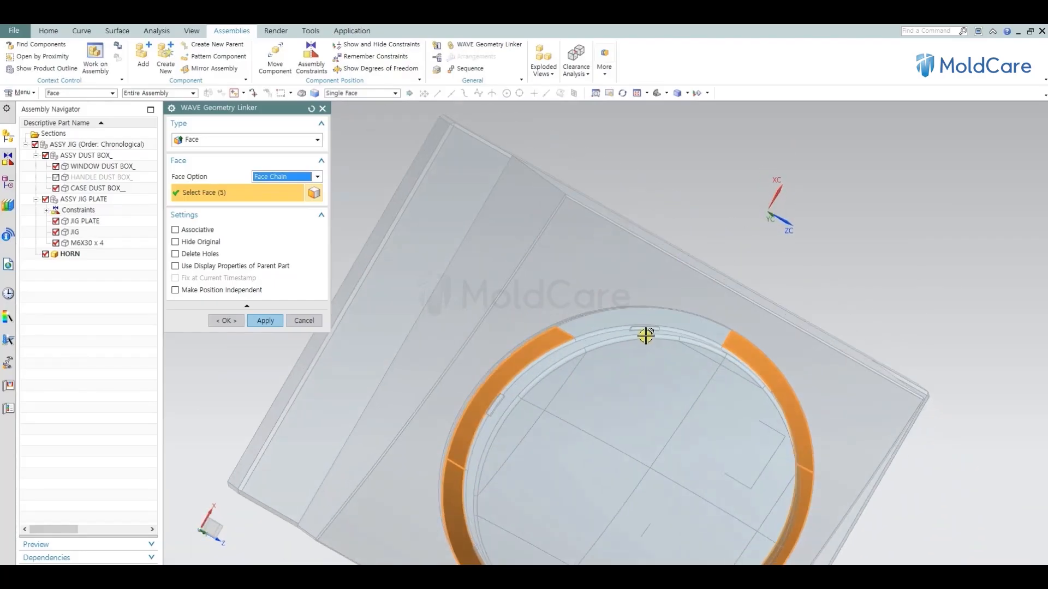
scroll(646, 322, up, 3)
click(646, 311)
scroll(627, 250, down, 3)
middle_click(858, 389)
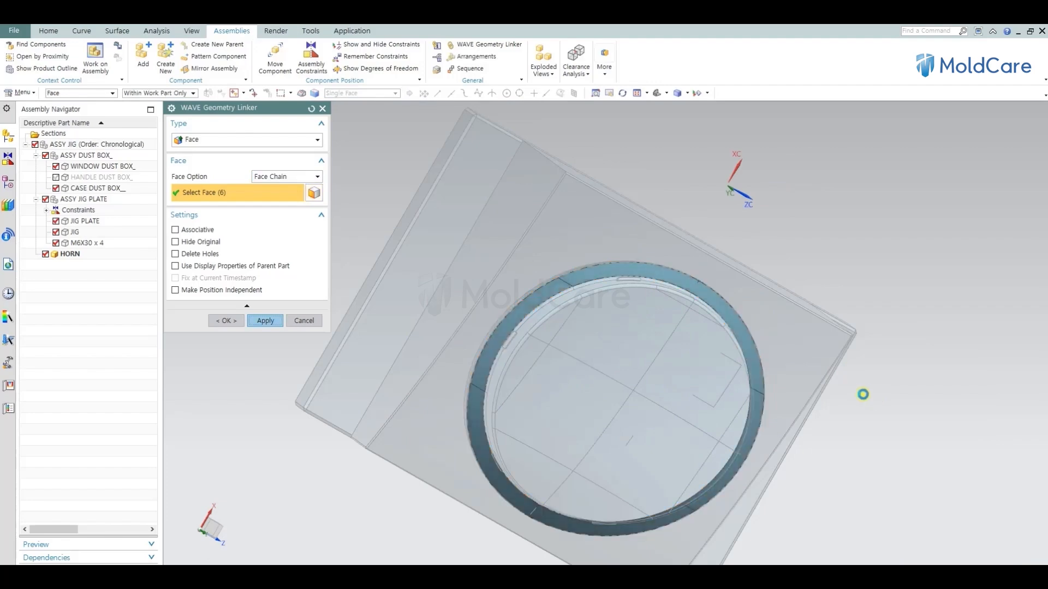
Step: Begin a second face link by selecting the window's side wall and the adjoining edge blend and top surface faces
middle_drag(620, 326, 651, 309)
scroll(610, 329, down, 3)
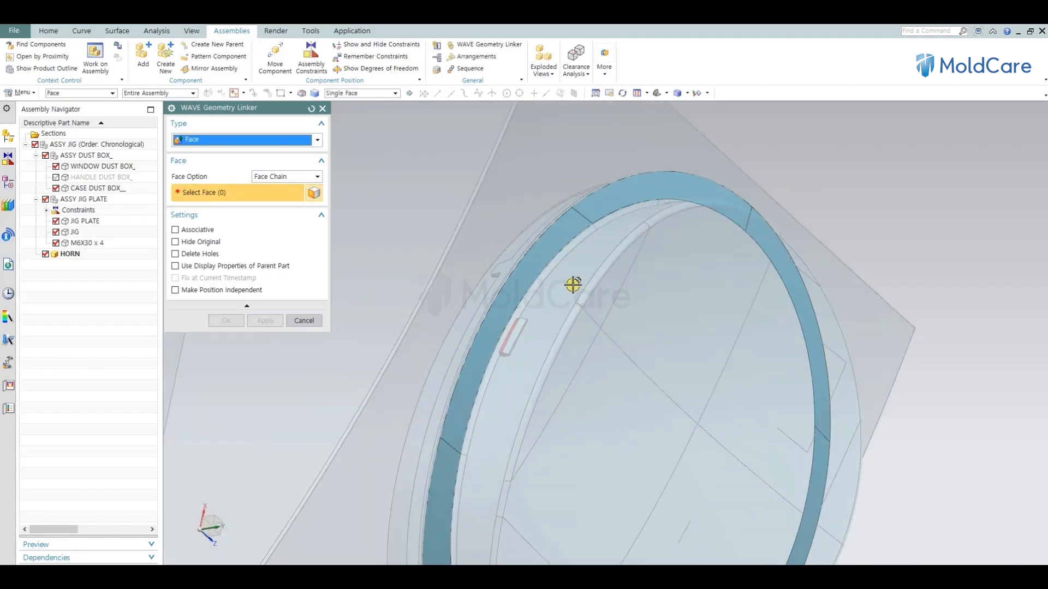
click(567, 283)
scroll(671, 220, down, 2)
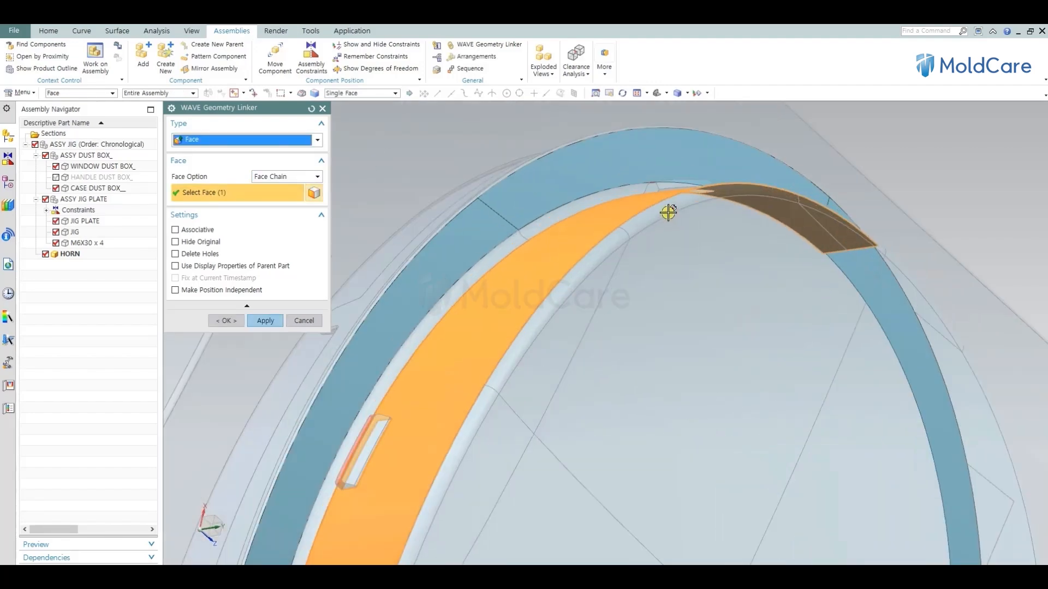
click(663, 214)
click(566, 276)
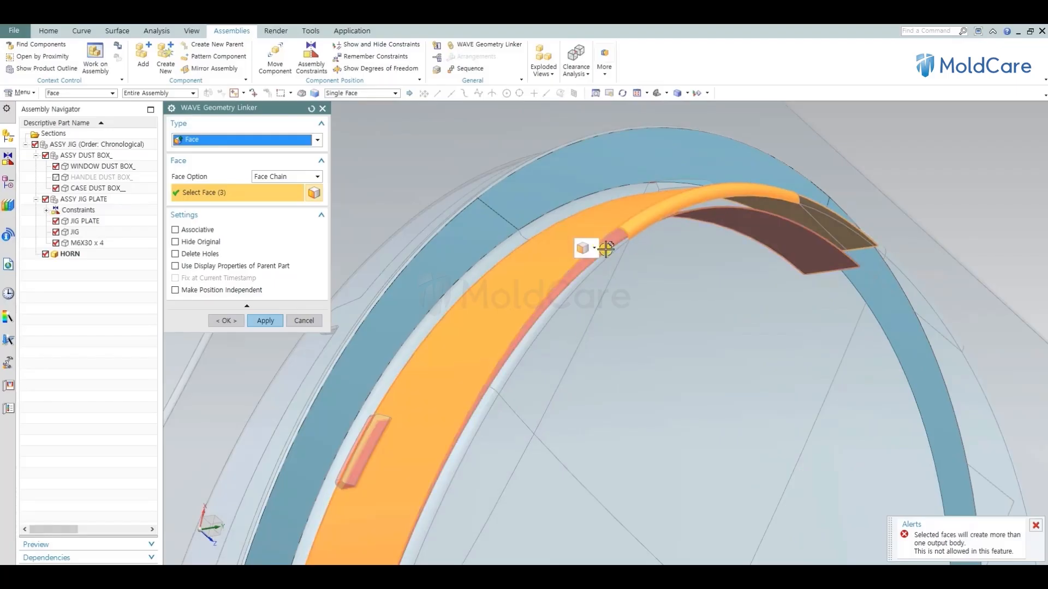
click(571, 334)
click(639, 351)
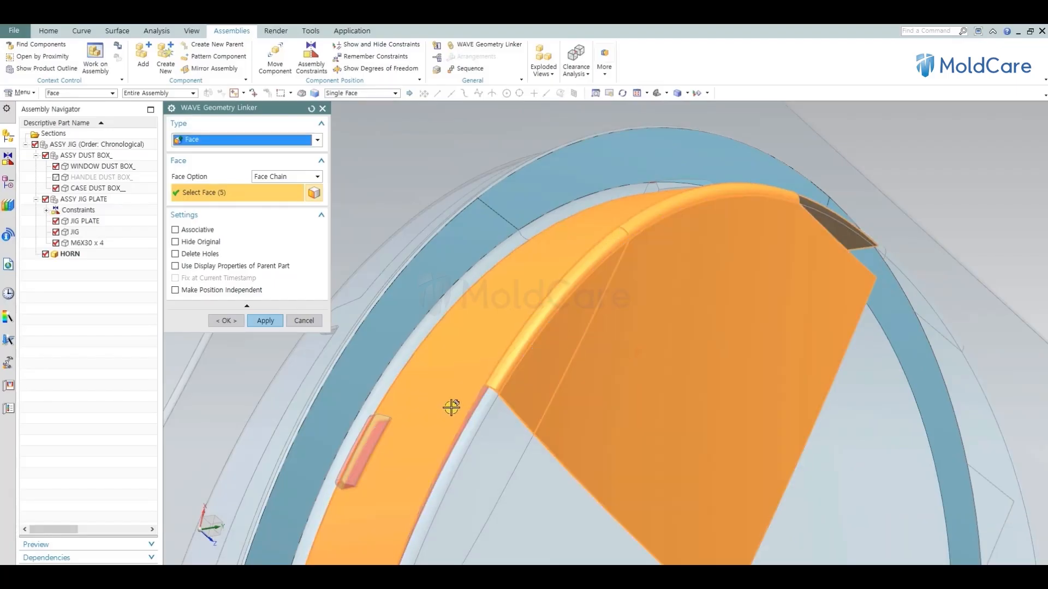
Step: Add the adjoining edge blend, top surface and side wall faces along the window's near side to the face link selection
click(483, 410)
click(503, 450)
scroll(614, 190, up, 4)
click(597, 344)
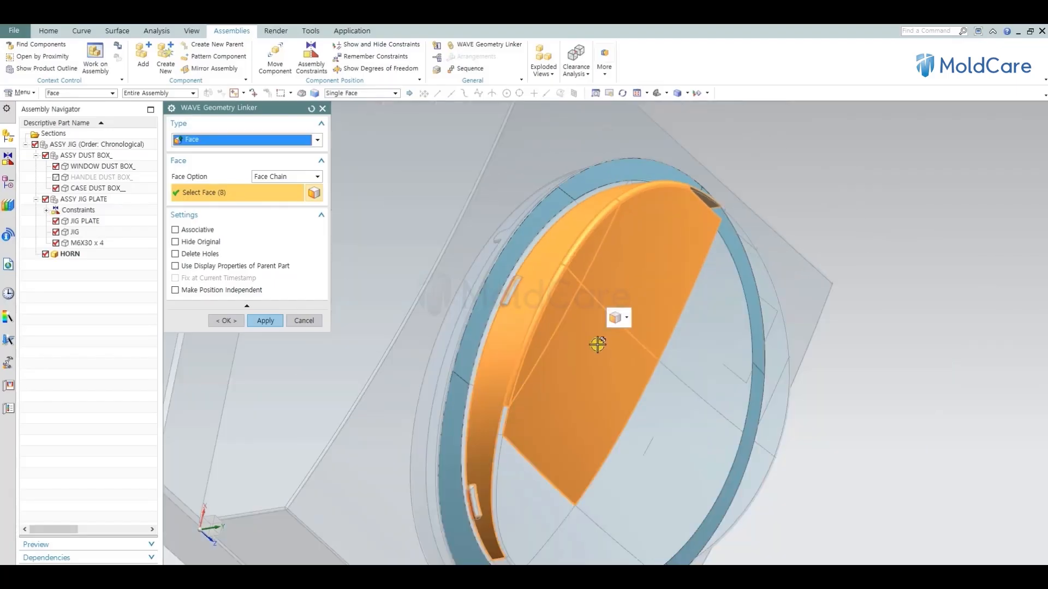
scroll(538, 422, down, 7)
click(395, 372)
scroll(565, 180, up, 5)
scroll(501, 374, down, 3)
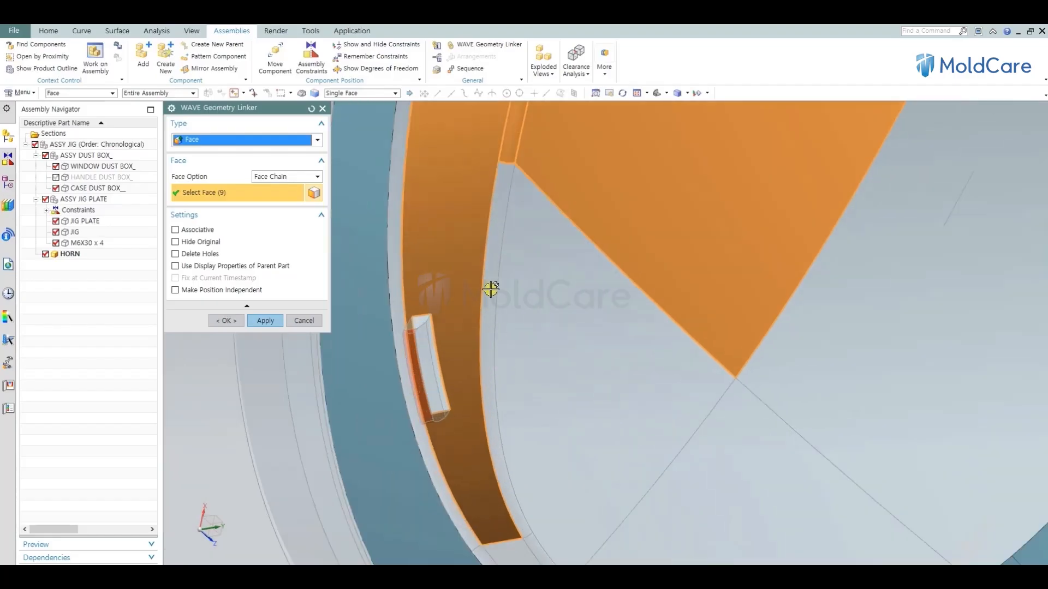
Step: Add the long edge blend face beside the selected side wall and two neighbouring top surface faces to the selection
click(491, 290)
click(532, 327)
scroll(494, 234, up, 4)
scroll(540, 358, down, 3)
click(608, 336)
scroll(491, 355, down, 3)
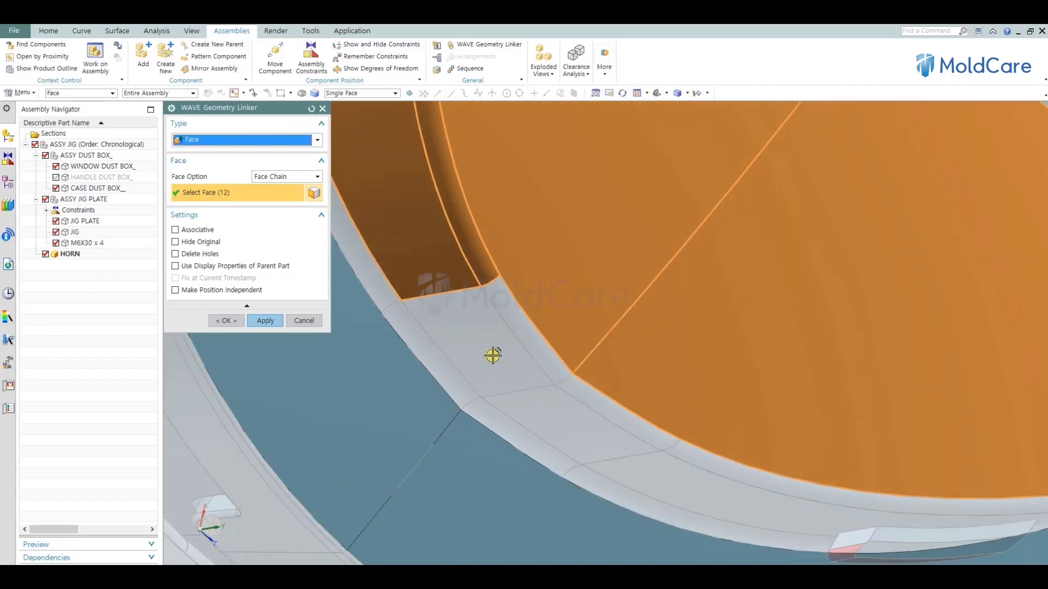
Step: Add the short side wall and edge blend faces at the window's corner and the wall and blend faces beyond them
click(493, 330)
click(524, 340)
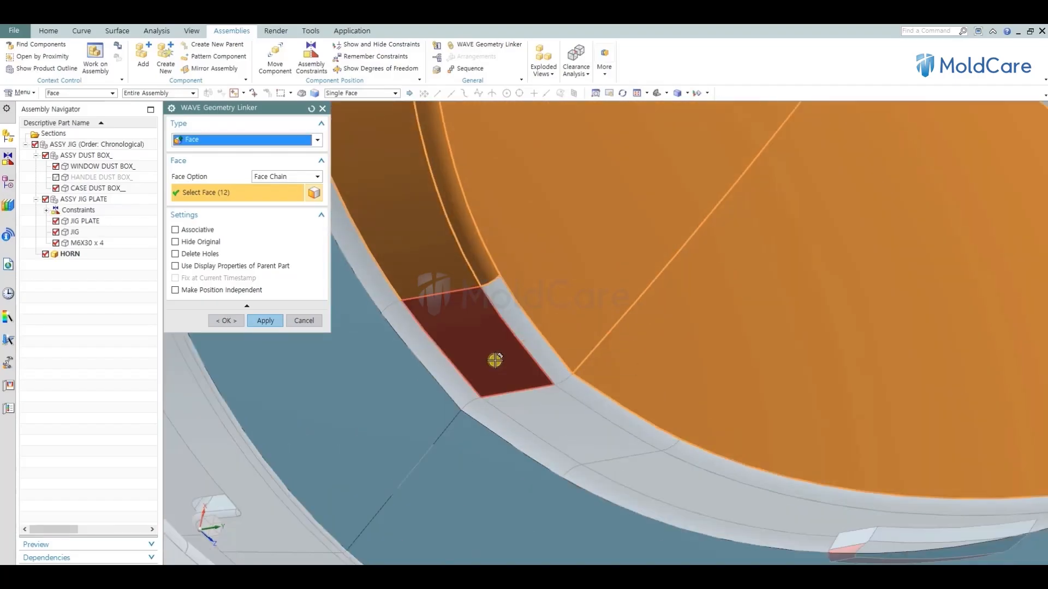
click(494, 363)
click(582, 427)
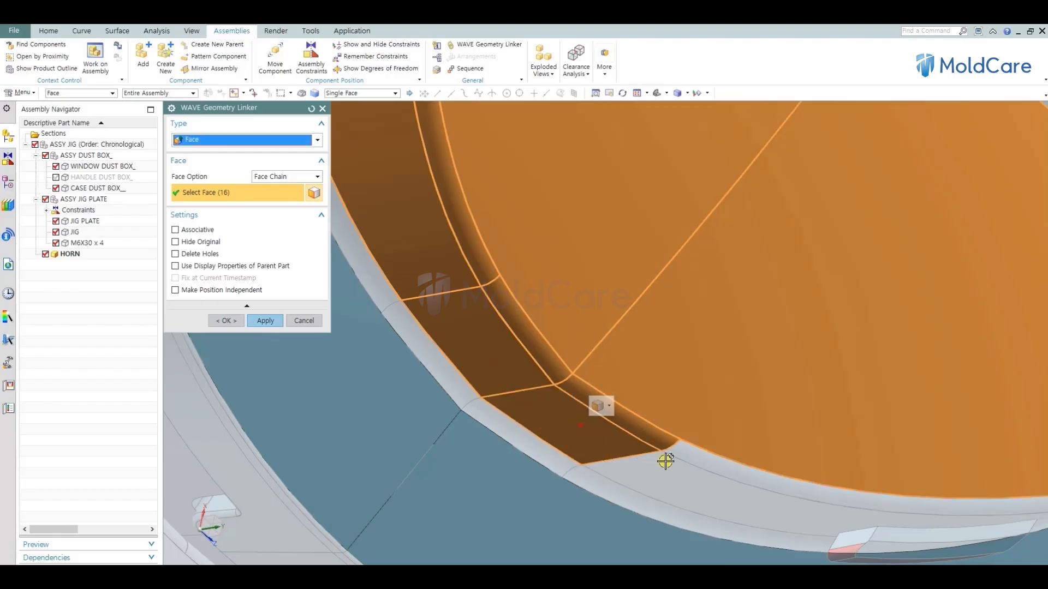
click(715, 461)
Step: Add two more top surface faces and the adjoining rim faces past the corner to the face link selection
scroll(513, 318, up, 3)
middle_drag(811, 268, 771, 236)
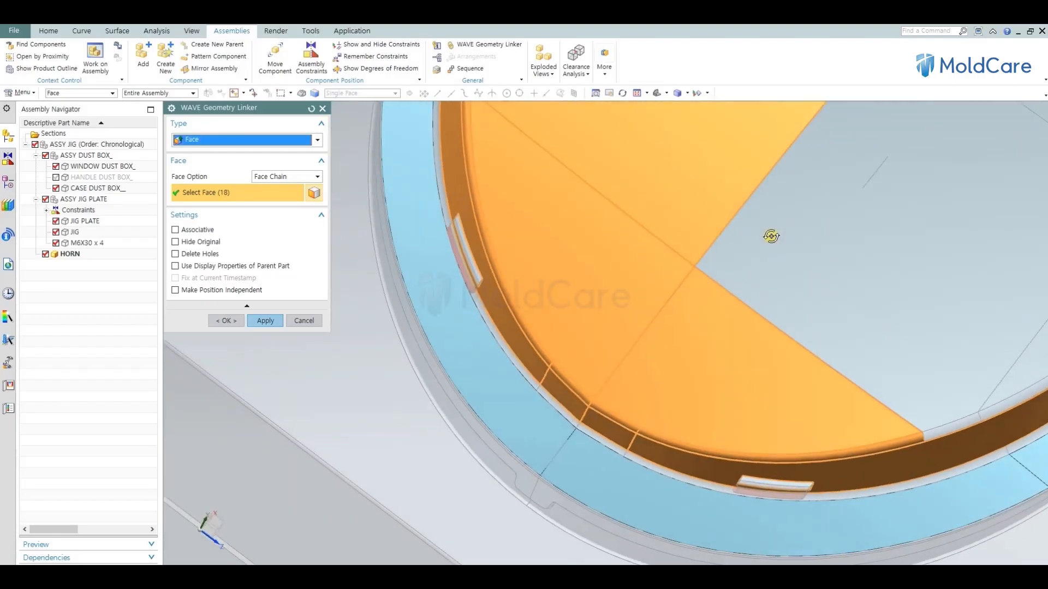
scroll(535, 239, up, 3)
scroll(763, 329, down, 3)
click(556, 240)
click(674, 272)
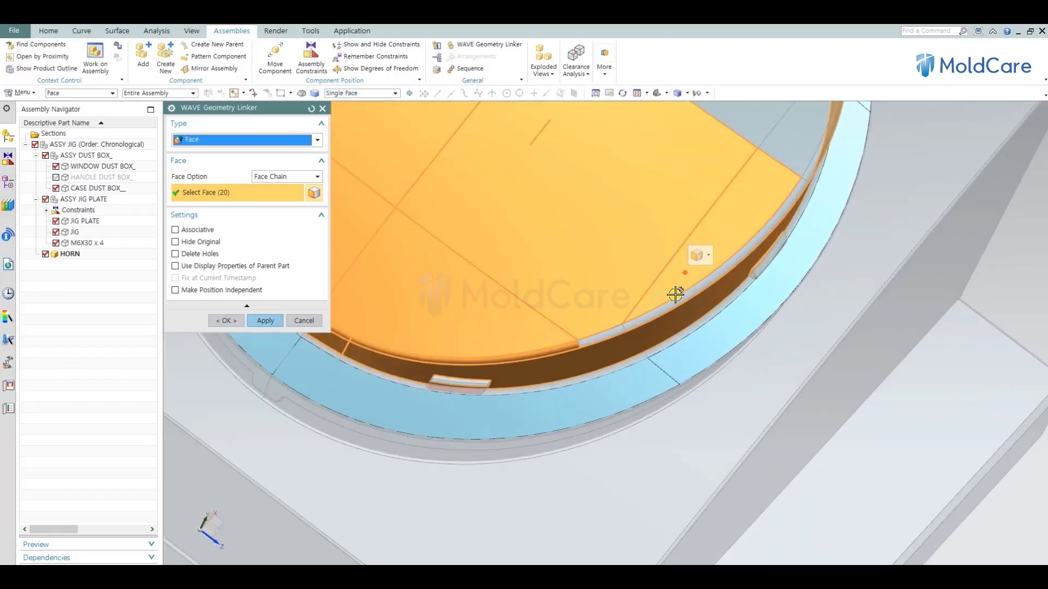
click(676, 299)
click(615, 330)
Step: Add the remaining top surface faces on the window's far side and the next edge blend face to the selection
scroll(590, 394, up, 4)
scroll(690, 264, down, 2)
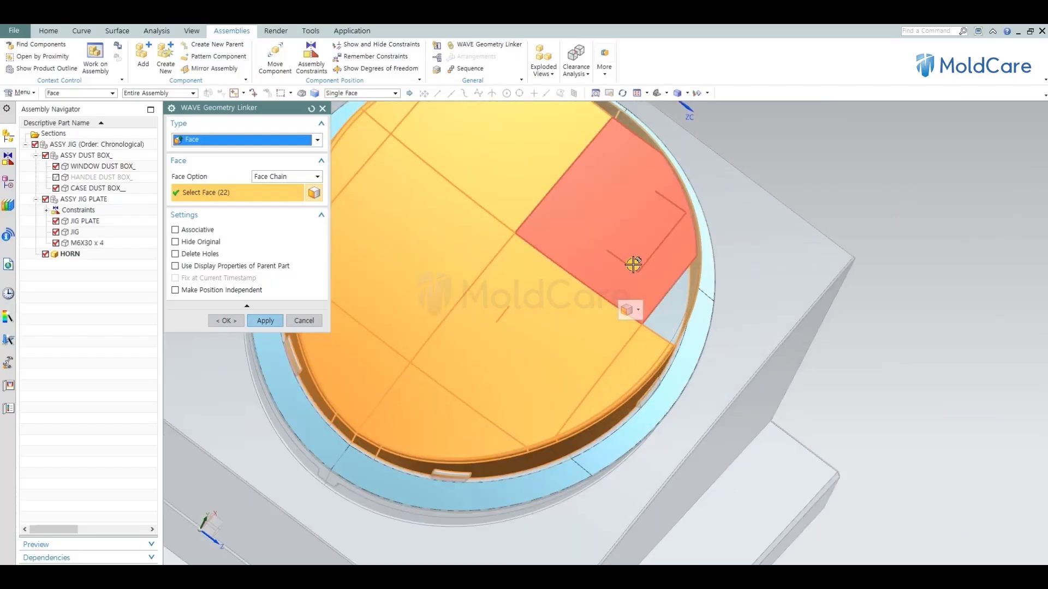
click(633, 264)
click(676, 304)
mouse_move(580, 232)
middle_down()
mouse_move(563, 258)
mouse_move(567, 235)
middle_up()
scroll(580, 159, down, 3)
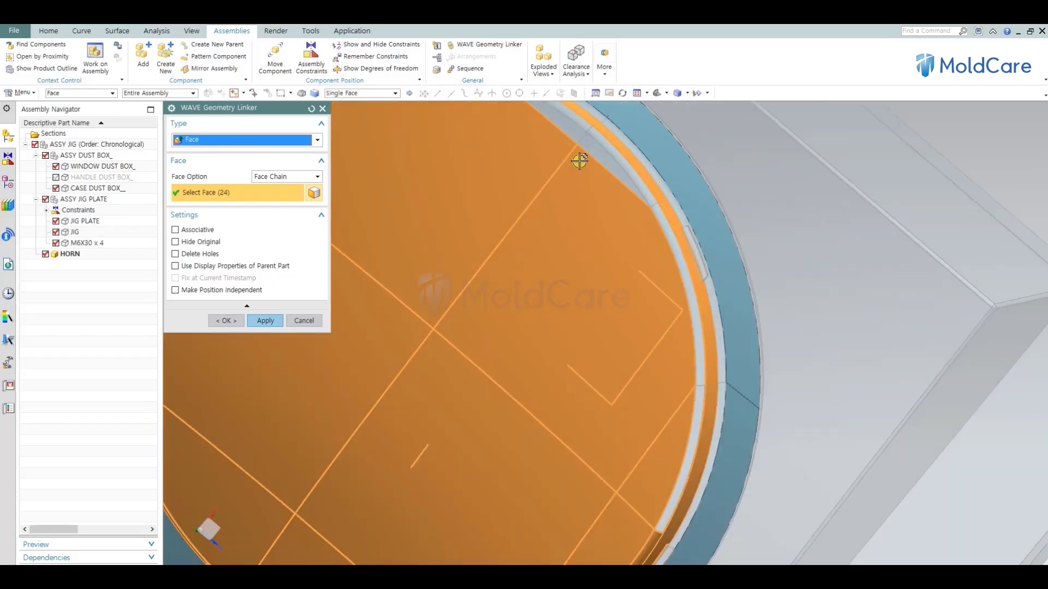
click(622, 151)
scroll(620, 164, up, 3)
scroll(613, 191, down, 3)
click(607, 210)
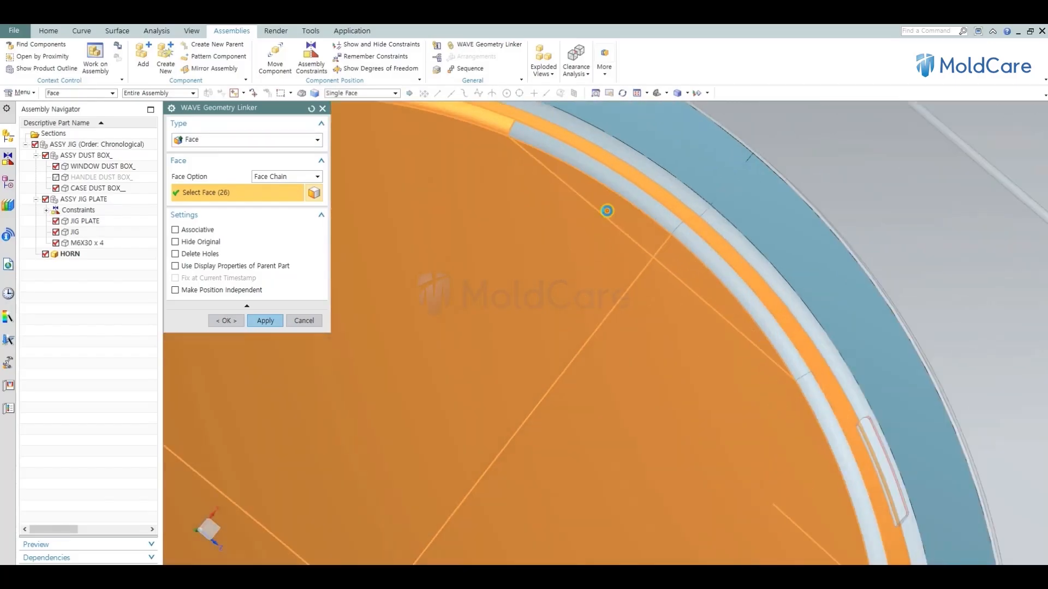
Step: Add the remaining edge blend faces around the rim to complete the window's wall and top face selection
click(660, 209)
click(689, 237)
shift+middle_drag(834, 426, 683, 267)
click(683, 267)
scroll(641, 266, up, 3)
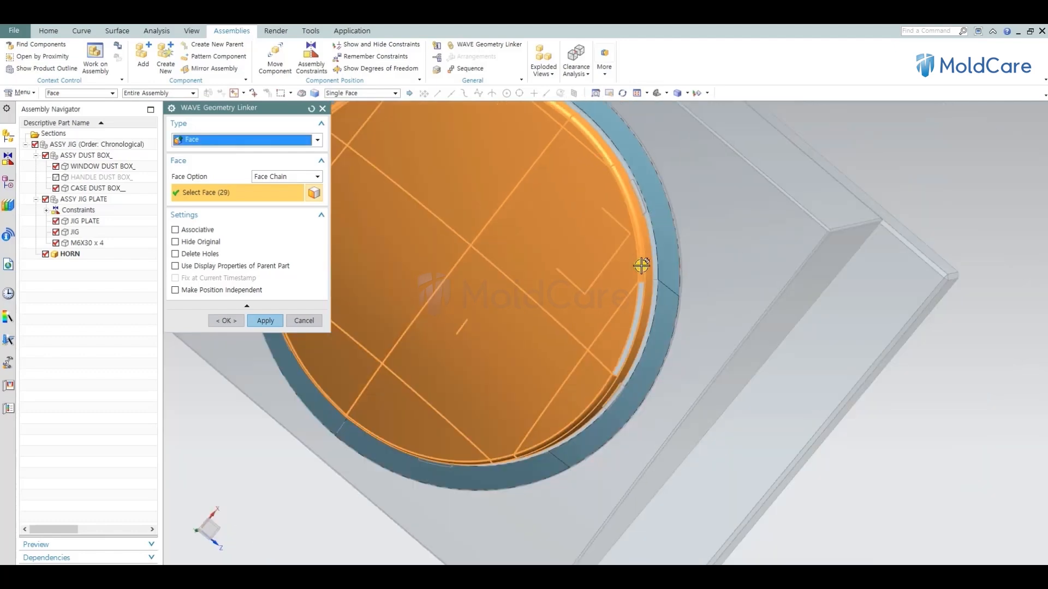
middle_drag(609, 355, 660, 241)
scroll(655, 234, down, 4)
click(625, 231)
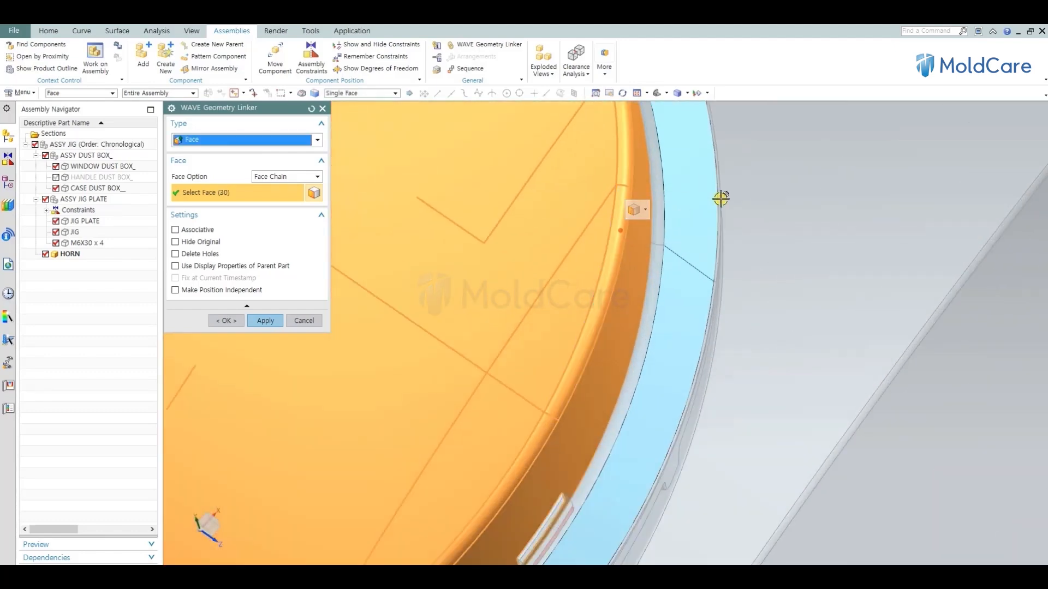
Step: Check the selection all around the window, apply the face link and close the WAVE Geometry Linker
scroll(735, 221, up, 4)
middle_drag(659, 309, 722, 285)
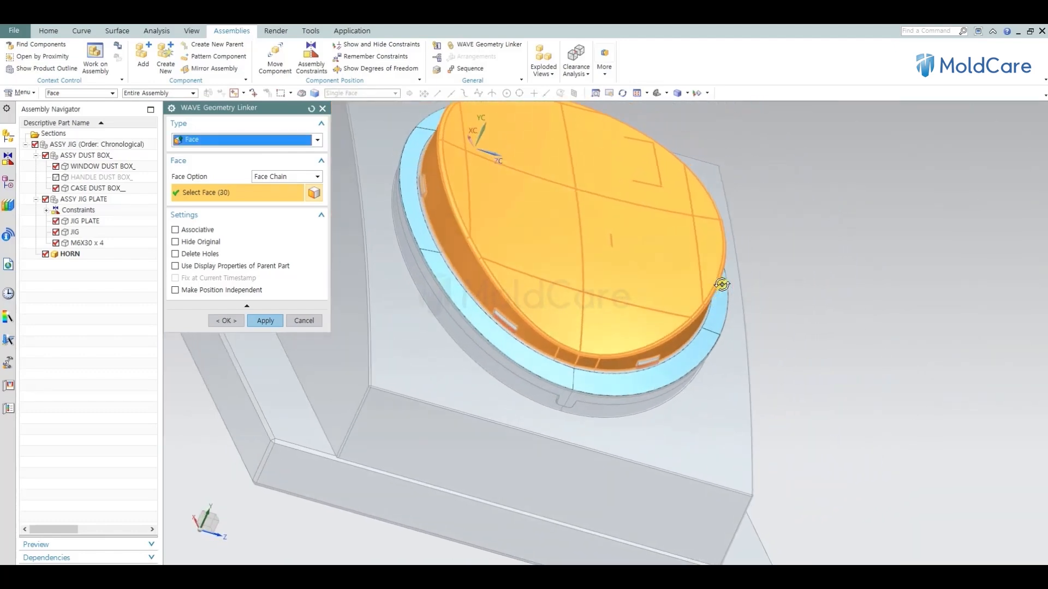
middle_drag(652, 299, 846, 285)
middle_click(847, 285)
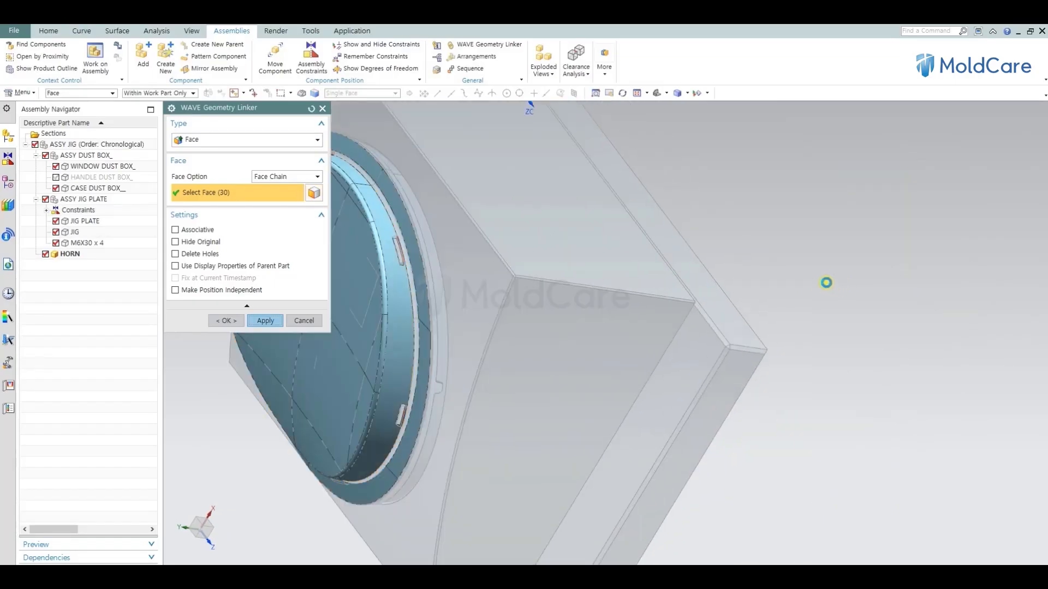
click(299, 320)
Step: Display the HORN component on its own, separate from the assembly
click(103, 255)
right_click(105, 259)
click(159, 260)
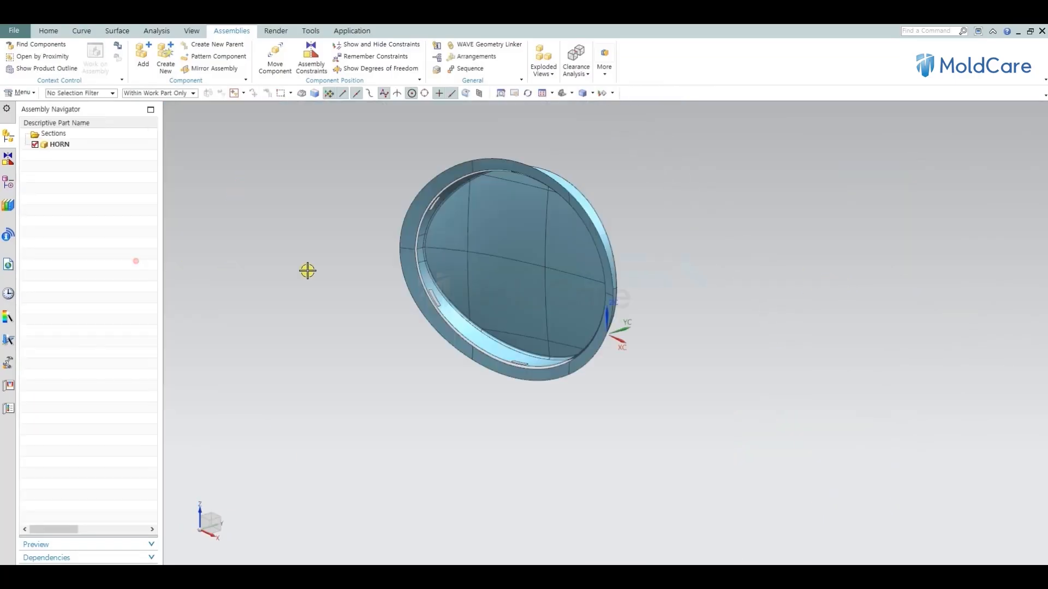
middle_drag(307, 272, 445, 218)
scroll(452, 238, up, 4)
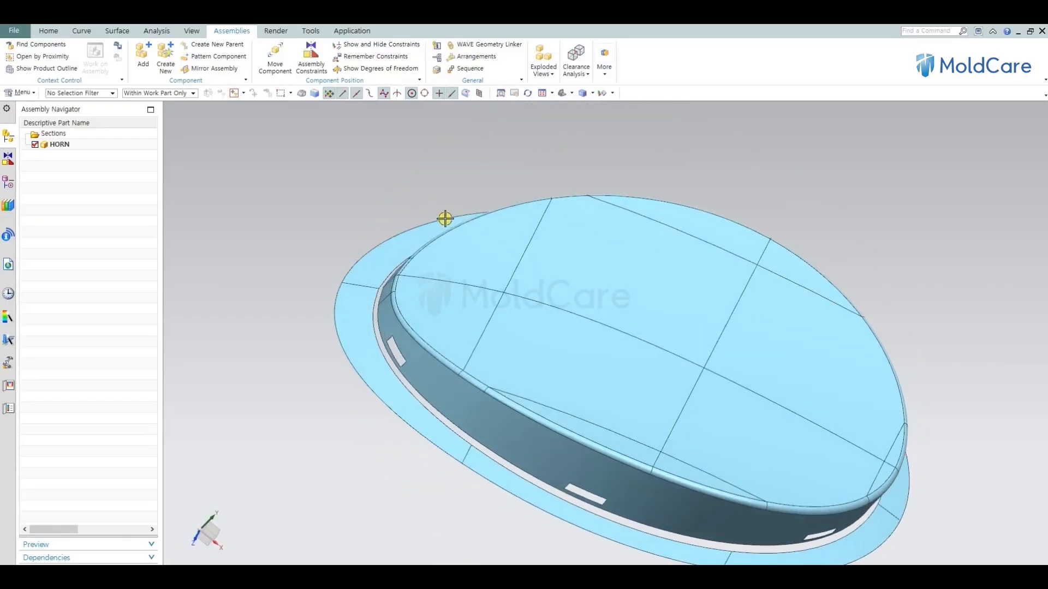
Step: Highlight the two linked face features in the model history to examine which sheet each one contains
click(116, 30)
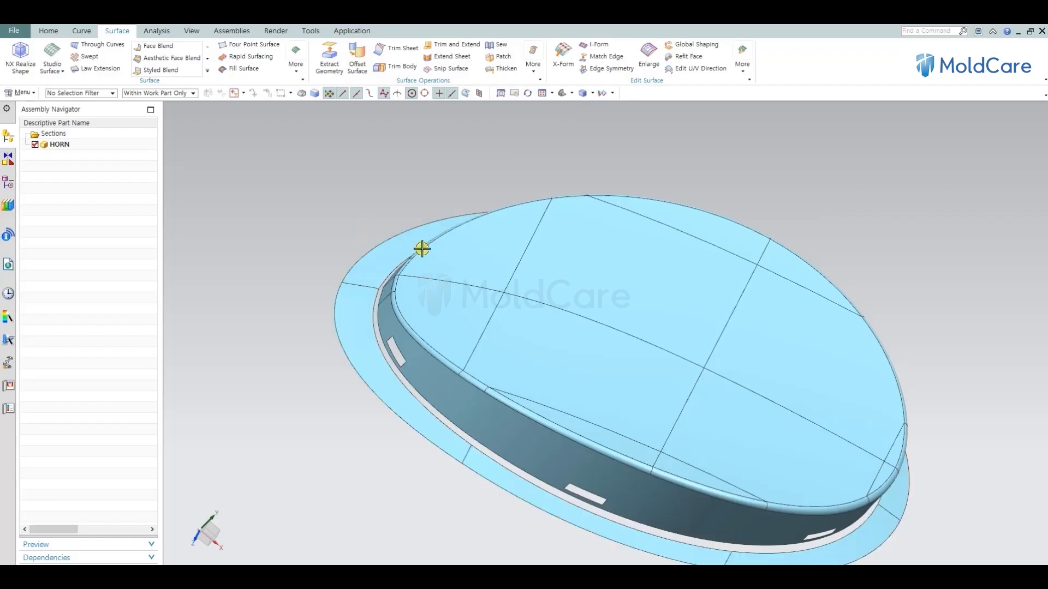
click(8, 183)
click(82, 176)
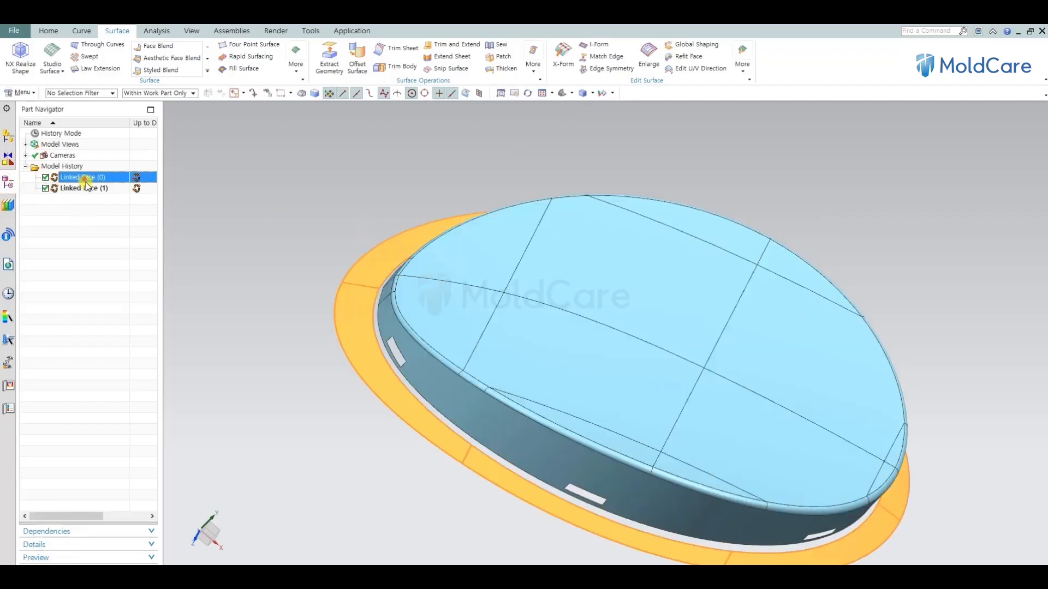
click(85, 188)
key(Escape)
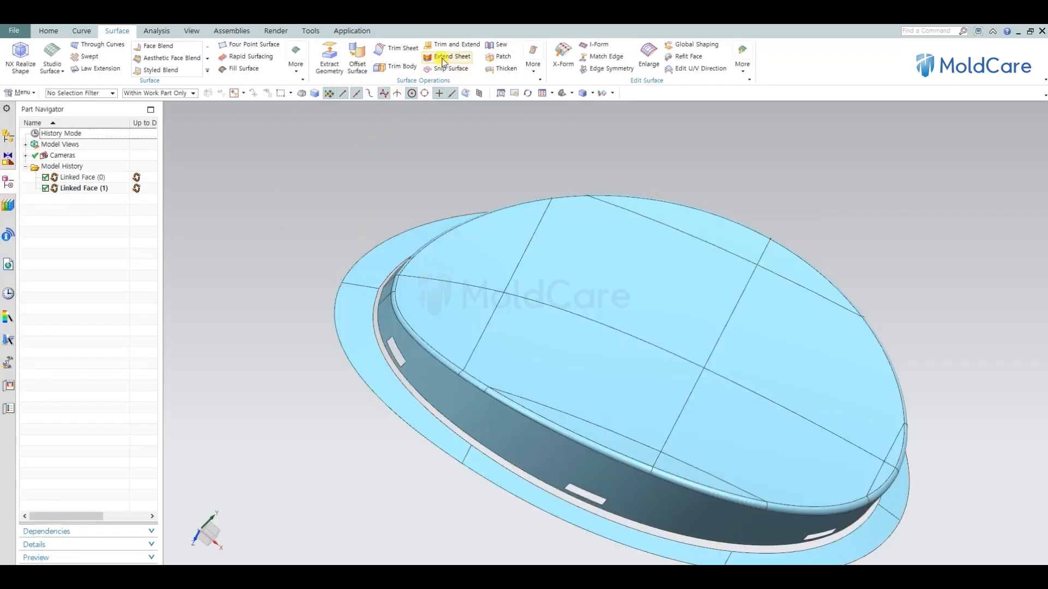
Step: Extend the flange sheet inward from its inner edge loop with Extend Sheet and an offset of 4 mm
click(441, 58)
scroll(382, 262, up, 5)
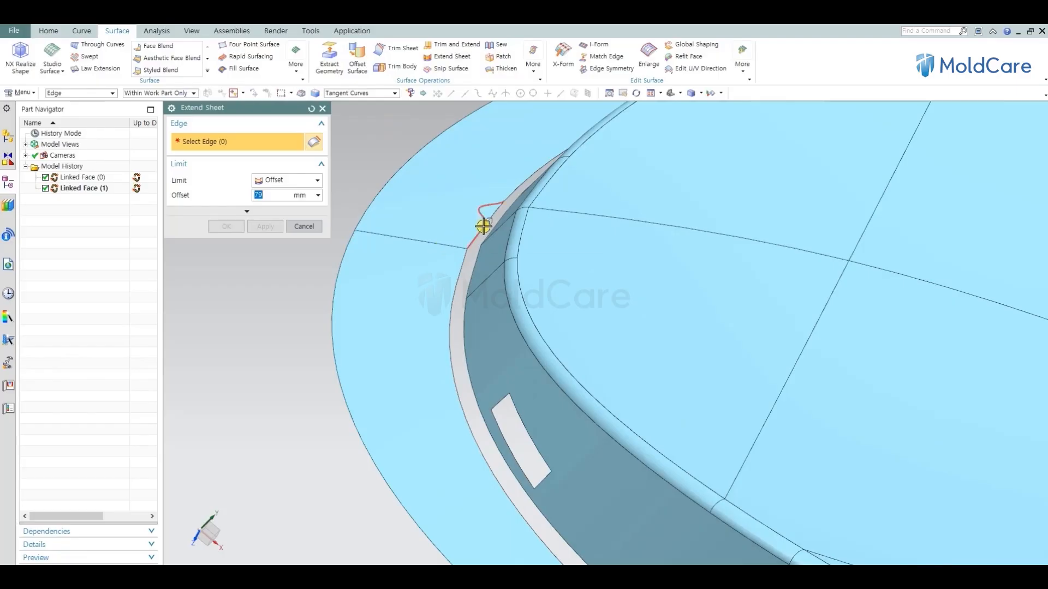
click(461, 231)
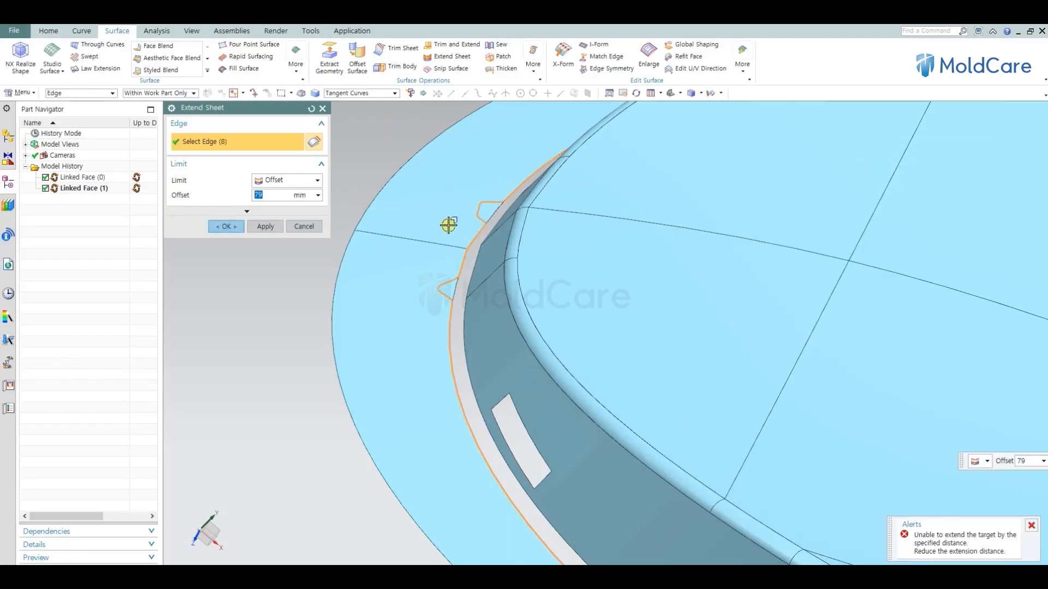
text(2)
key(Return)
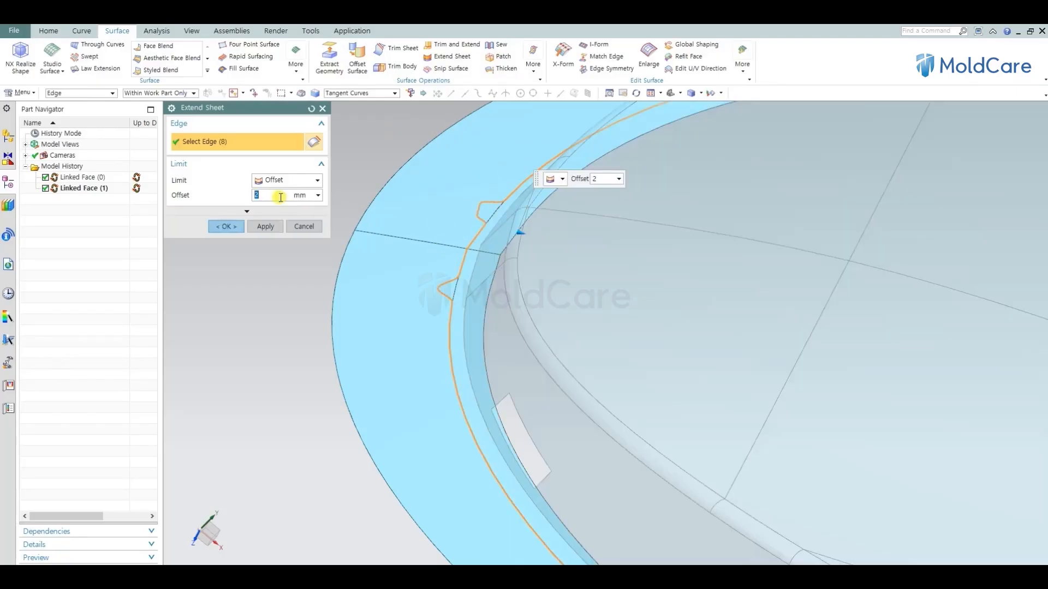
scroll(455, 314, down, 5)
middle_drag(456, 293, 554, 364)
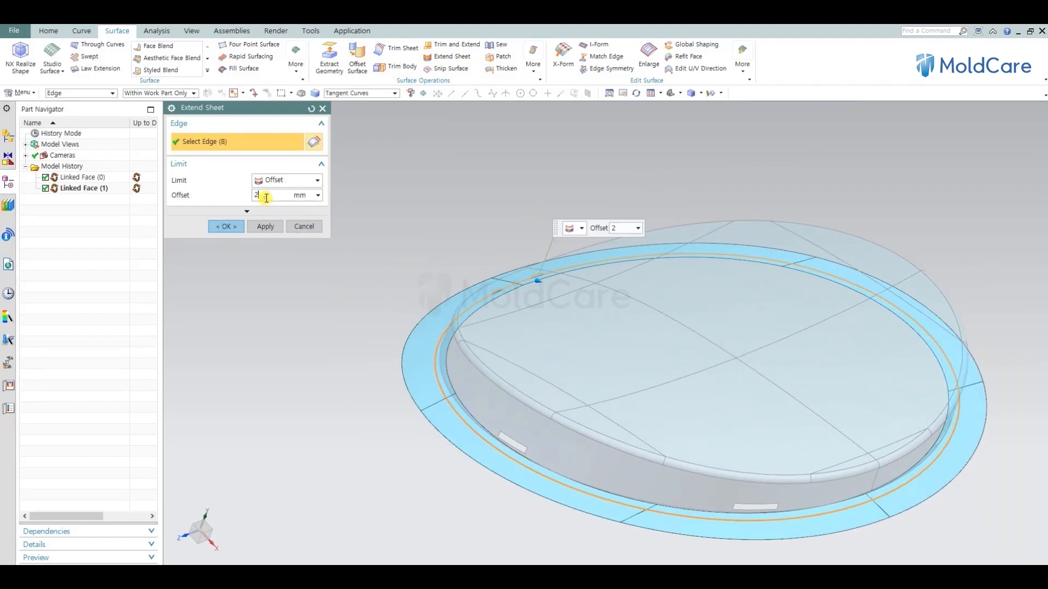
text(4)
key(Return)
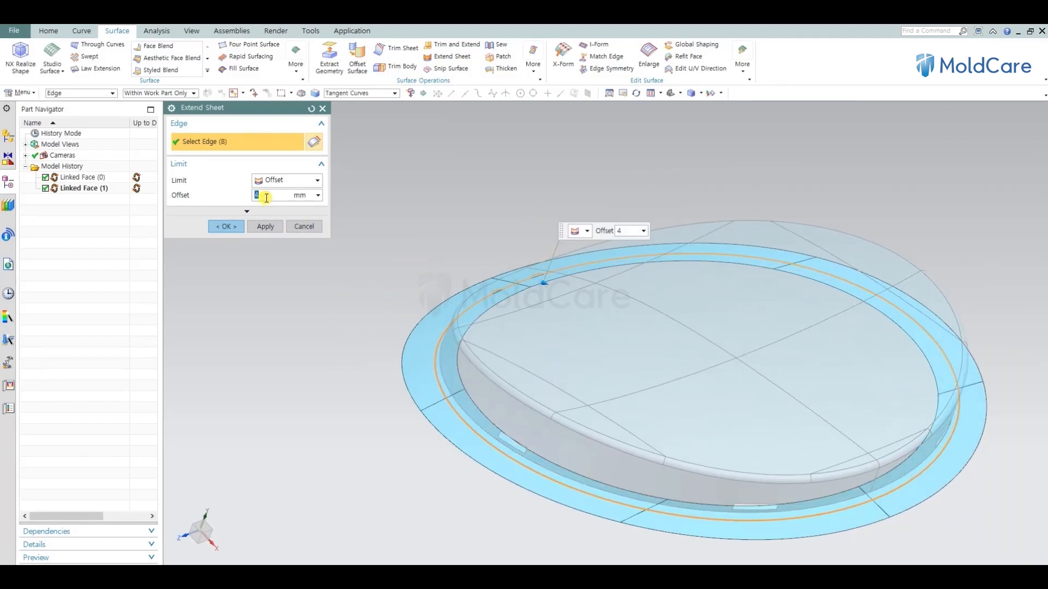
middle_click(569, 354)
Step: Inspect the extended flange sheet from the side, and insert a datum coordinate system with the default settings
mouse_move(533, 393)
middle_down()
mouse_move(574, 393)
mouse_move(601, 416)
mouse_move(582, 438)
mouse_move(528, 384)
mouse_move(548, 375)
mouse_move(533, 402)
middle_up()
key(F8)
scroll(491, 466, up, 3)
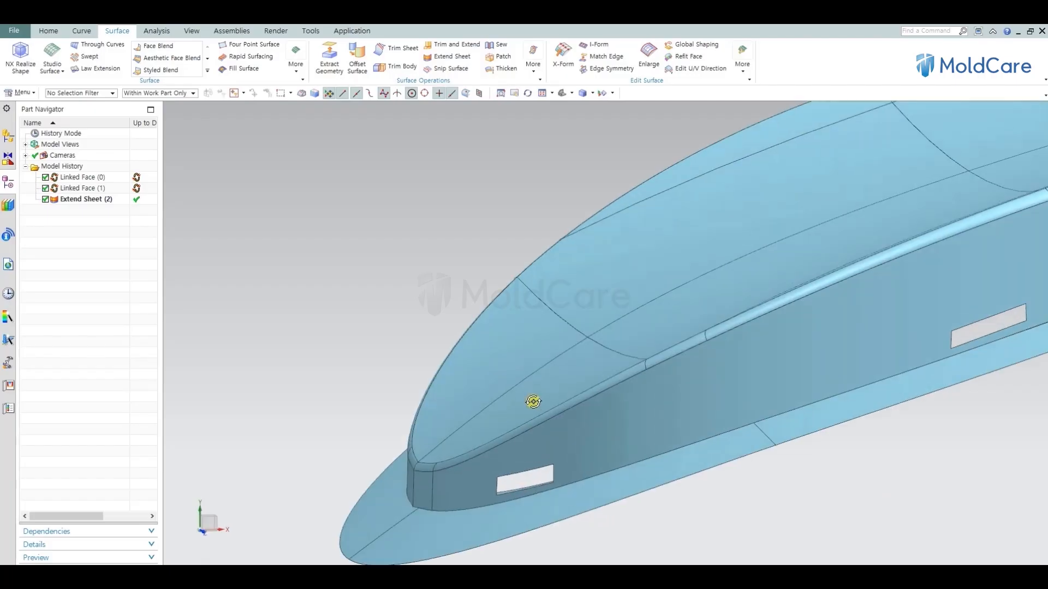
scroll(519, 381, down, 3)
scroll(522, 451, up, 4)
middle_drag(522, 451, 524, 355)
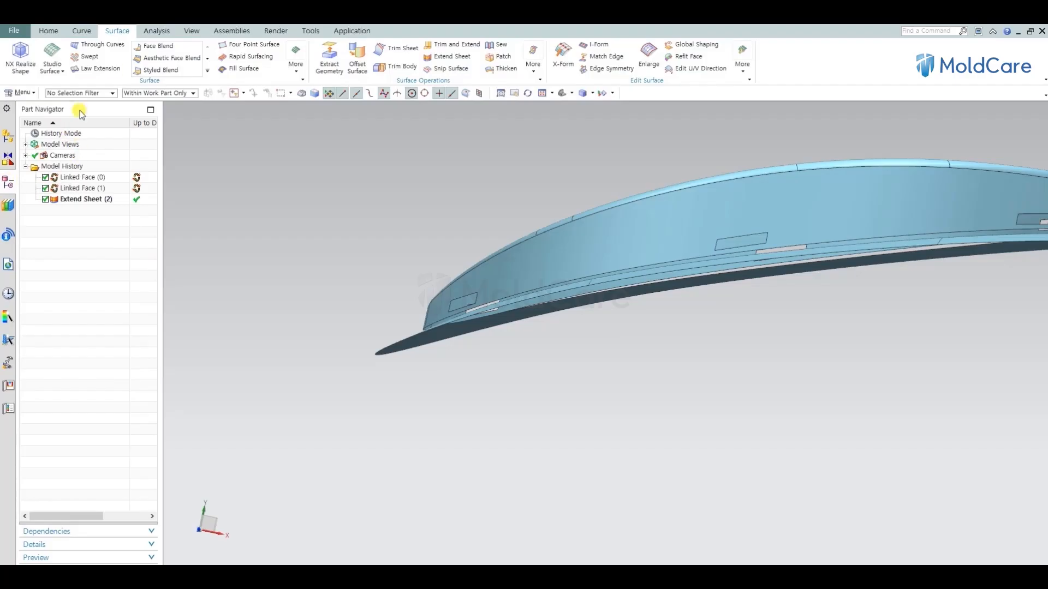
click(53, 33)
click(123, 72)
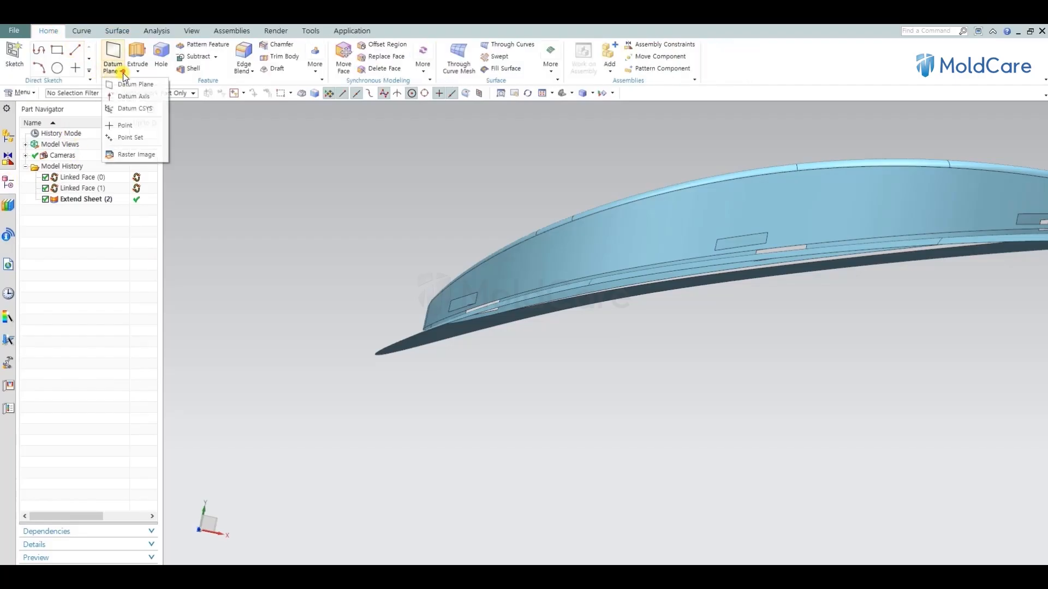
click(134, 109)
middle_click(467, 396)
key(ctrl+f)
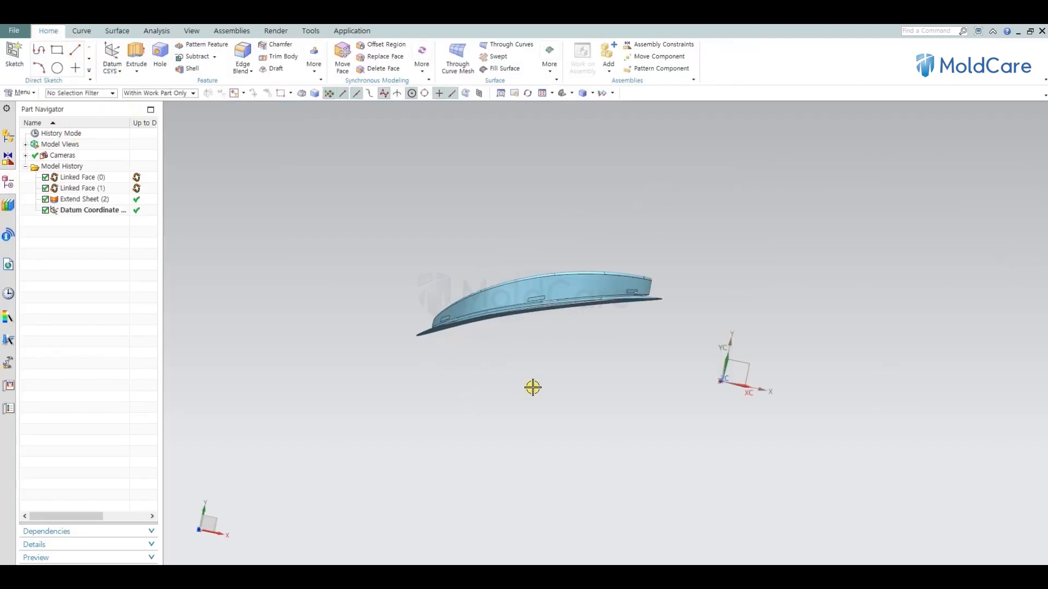
Step: Start a sketch on the XY plane of the datum coordinate system, facing the window's side profile
middle_drag(532, 388, 674, 369)
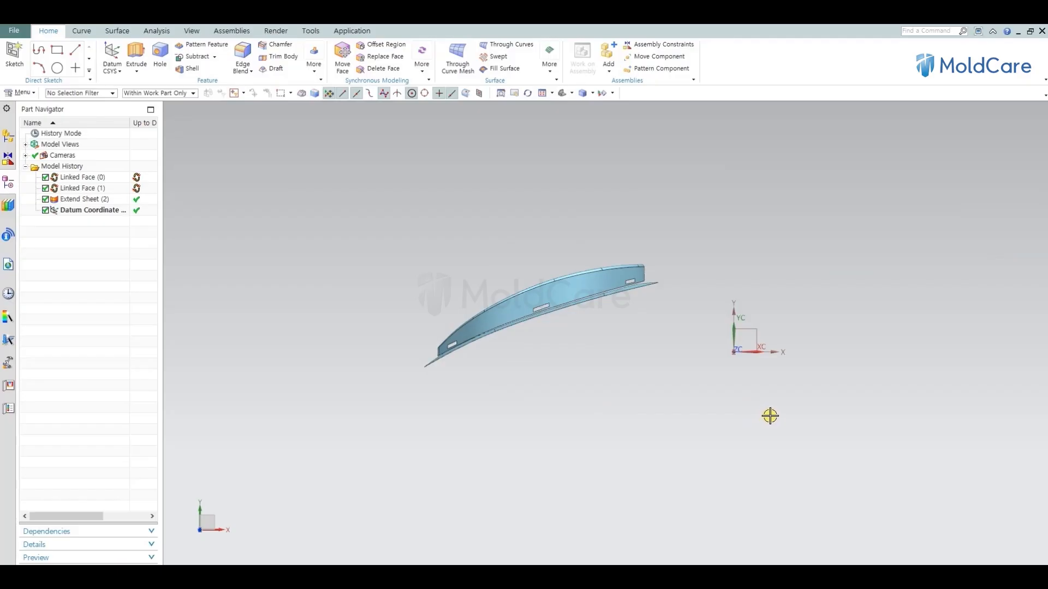
key(x)
click(748, 326)
scroll(411, 332, up, 4)
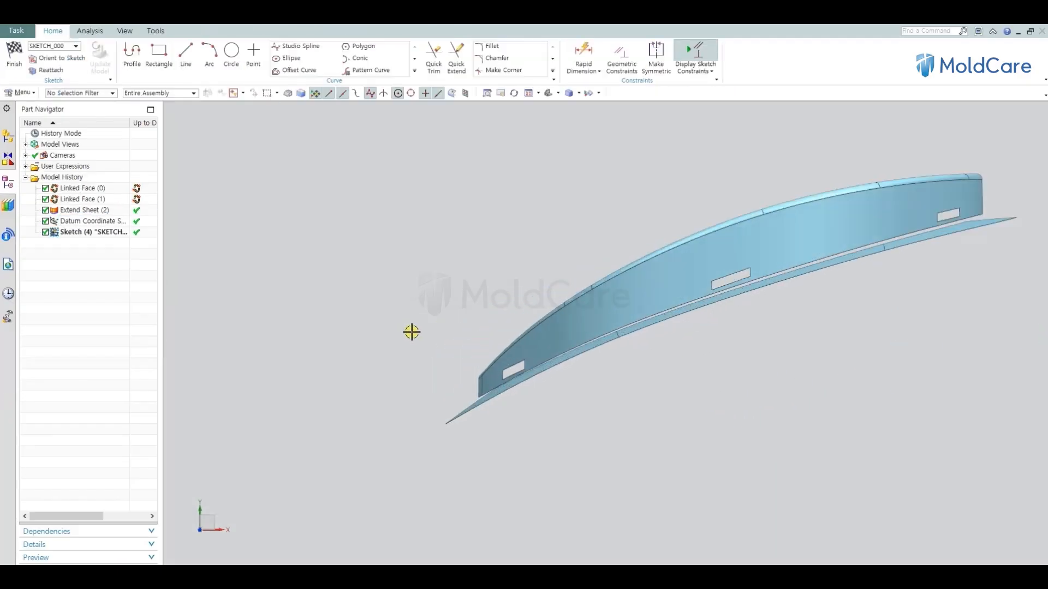
scroll(454, 375, up, 3)
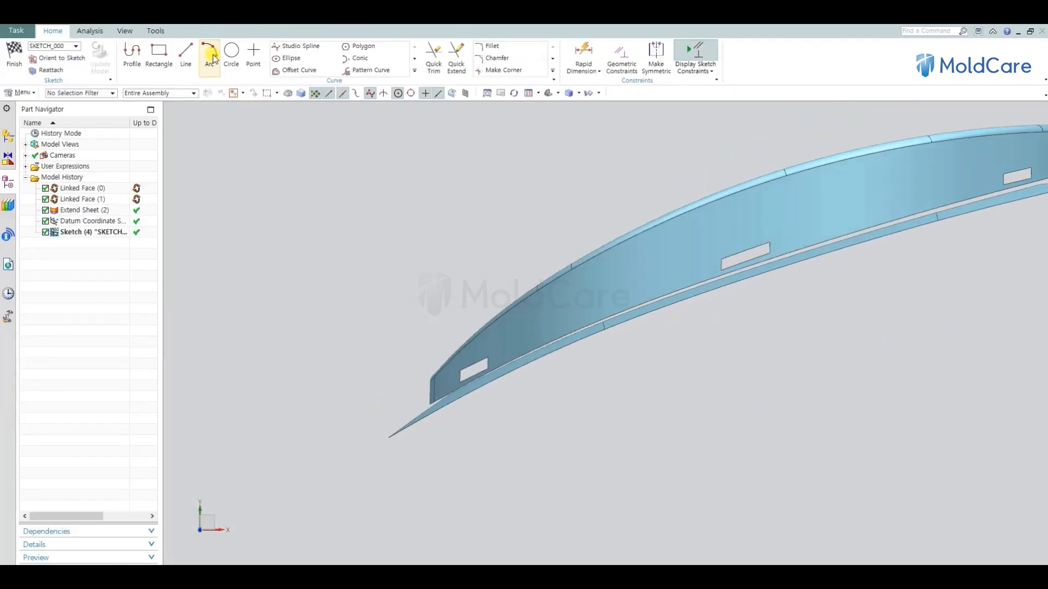
click(211, 55)
click(376, 416)
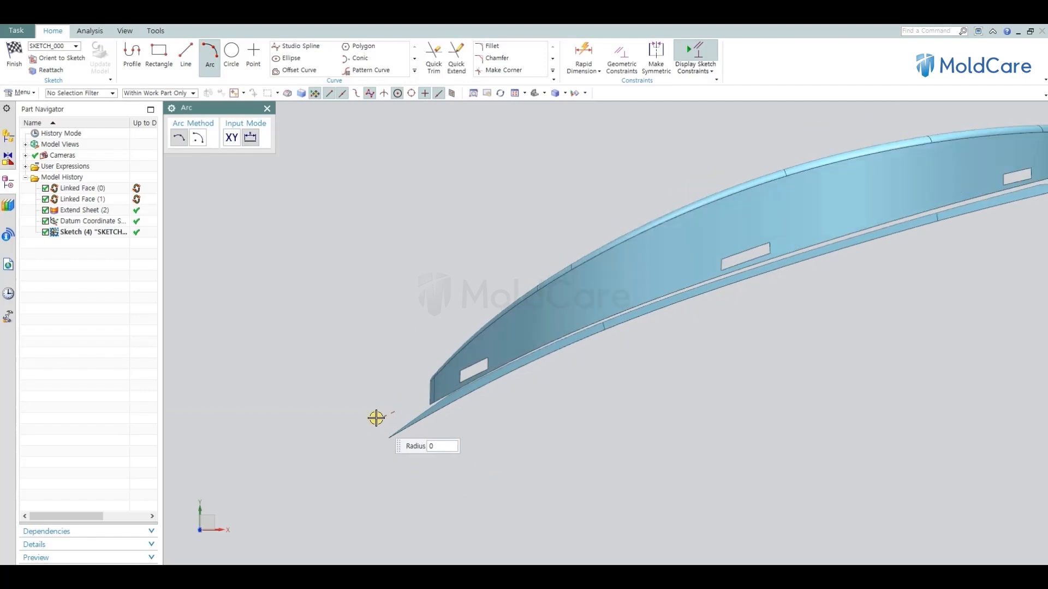
scroll(555, 349, down, 3)
scroll(562, 306, up, 1)
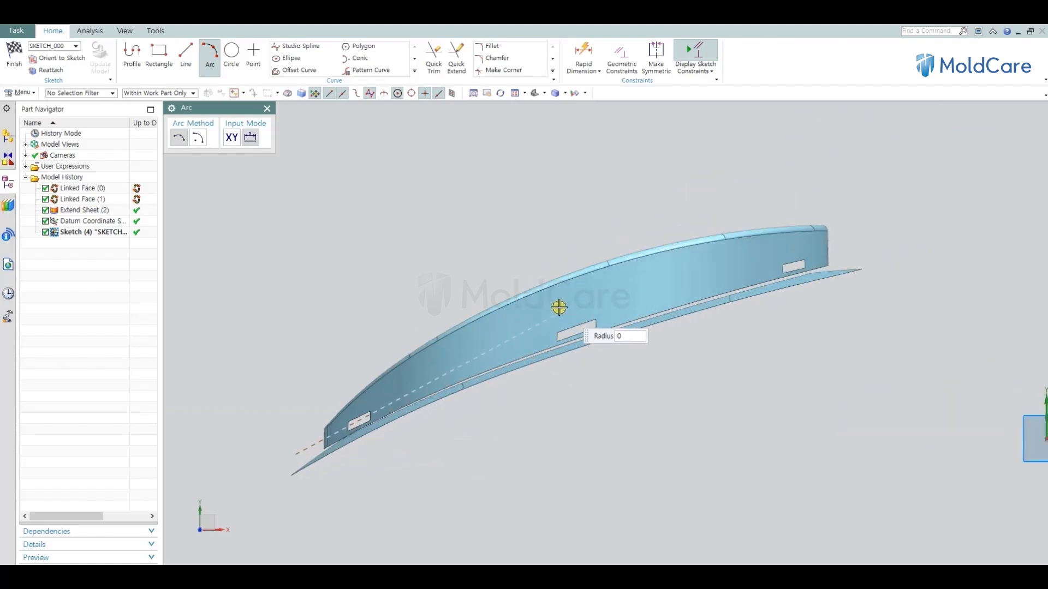
click(461, 339)
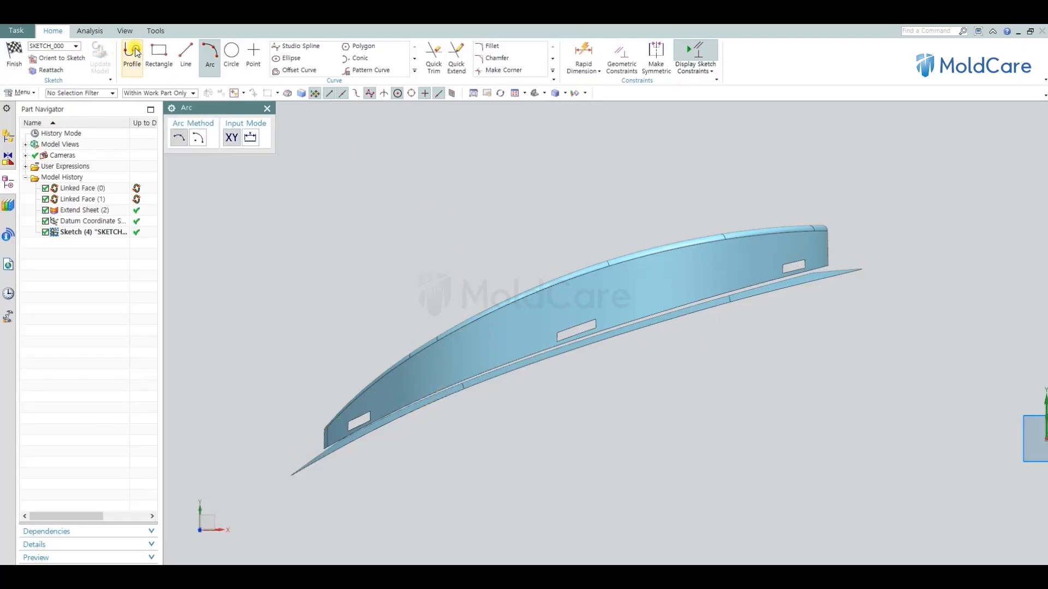
click(186, 57)
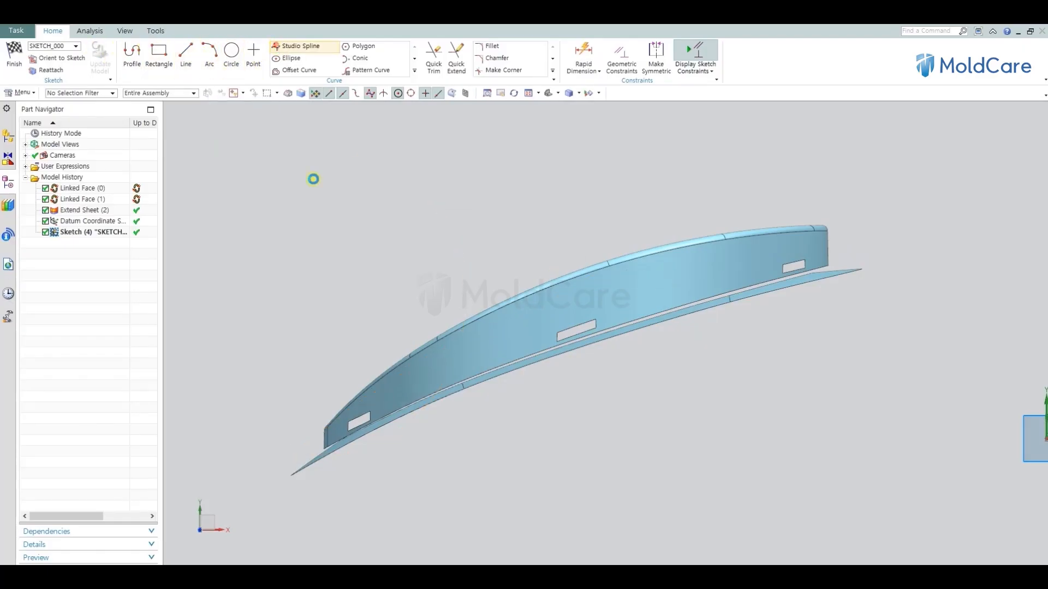
Step: Draw a by-poles Studio Spline with five poles along the window's side profile, past both ends, and finish the sketch
click(388, 387)
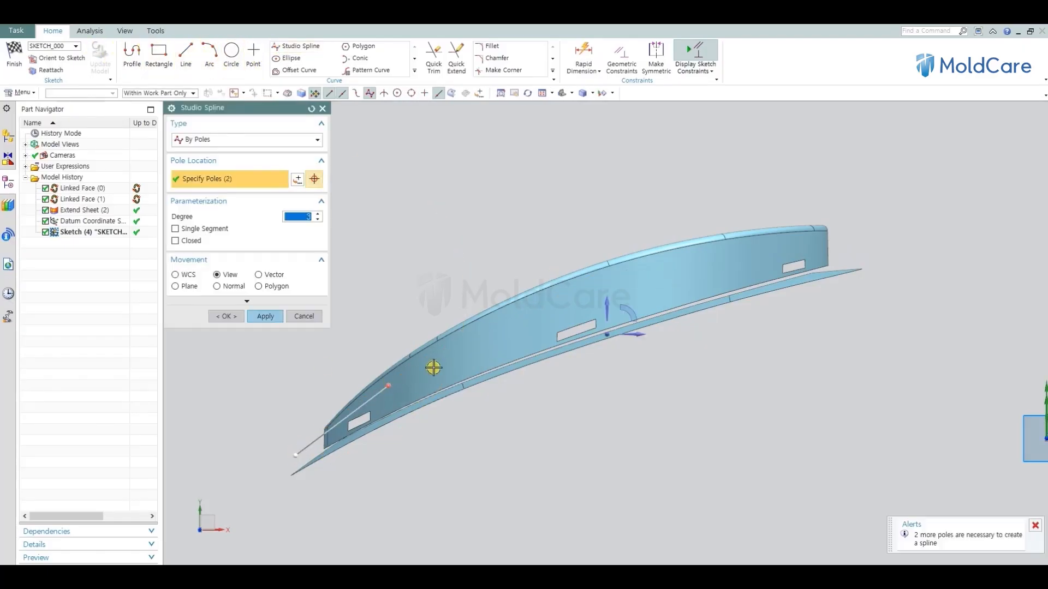
click(688, 270)
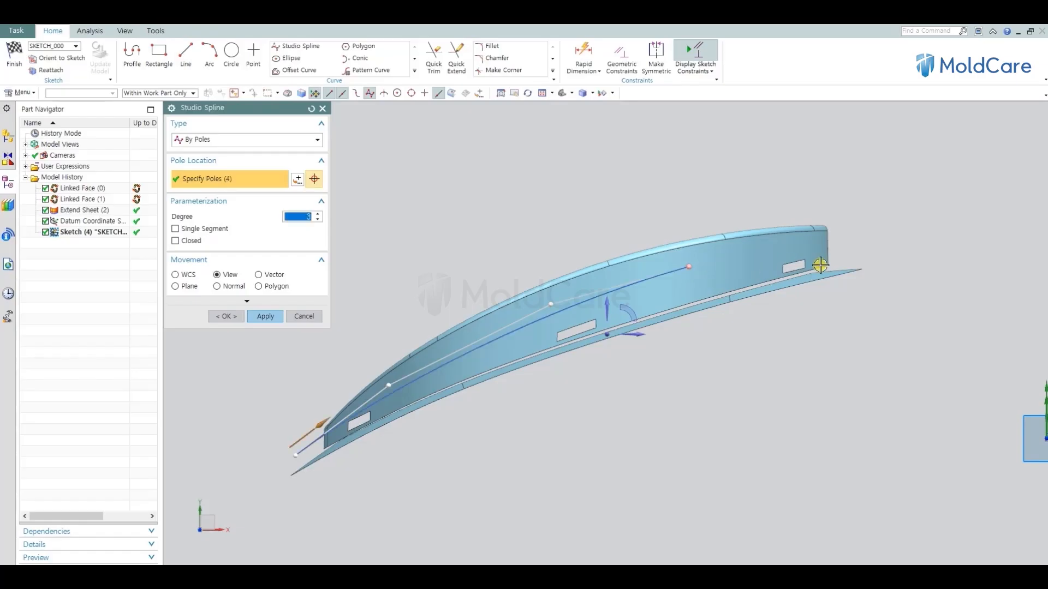
click(867, 241)
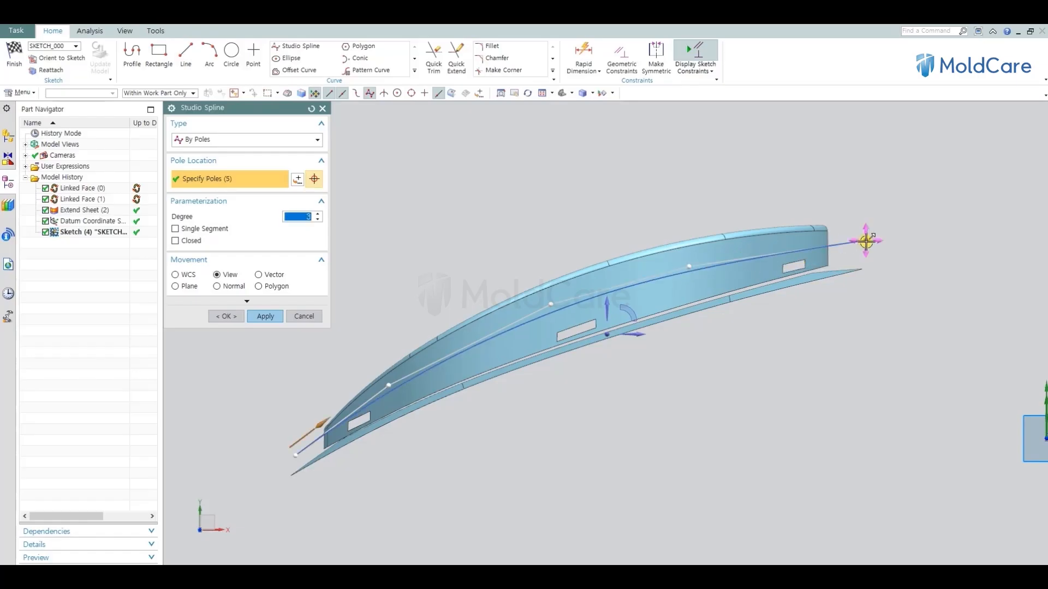
middle_click(822, 441)
scroll(299, 454, up, 4)
scroll(388, 377, down, 4)
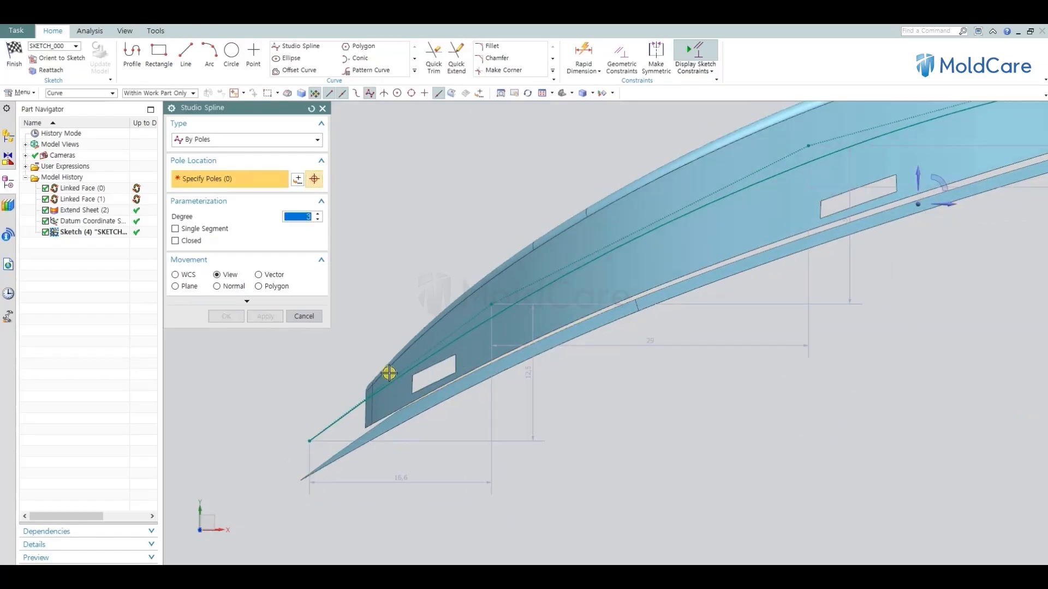
click(21, 57)
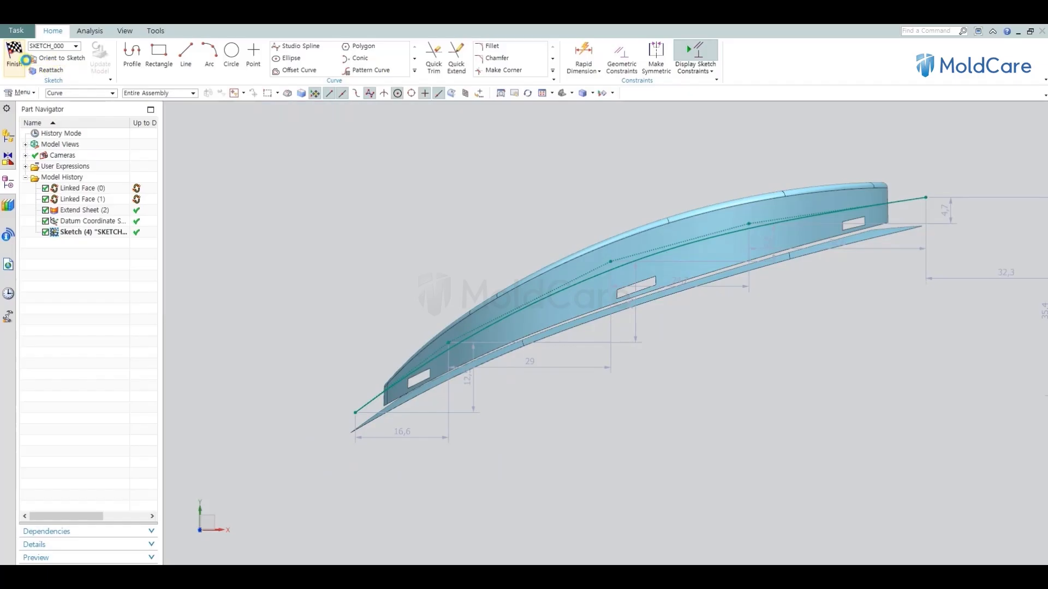
Step: Extrude the spline in both directions into a curved sheet that extends beyond both sides of the window
middle_drag(592, 281, 573, 288)
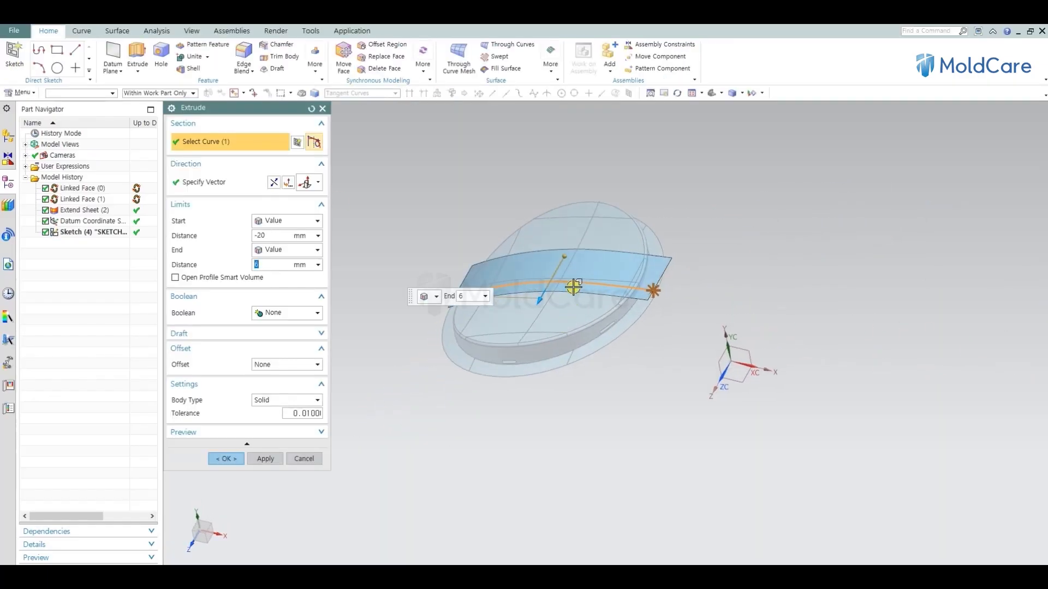
drag(564, 265, 628, 177)
drag(541, 306, 625, 461)
middle_click(629, 461)
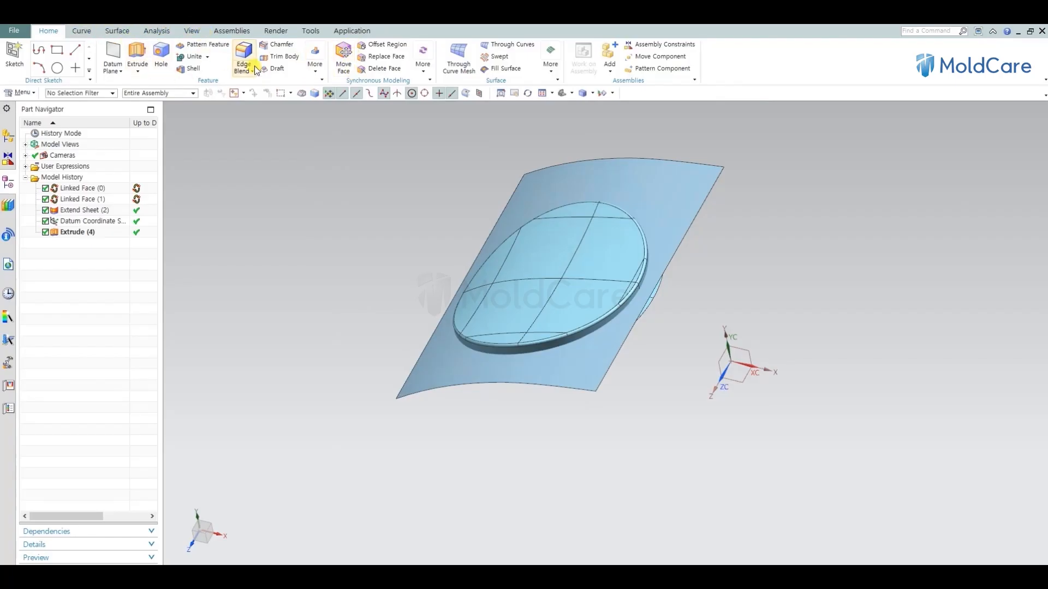
Step: Trim the window sheet body with the extruded sheet, keeping the upper part with the window face
click(293, 59)
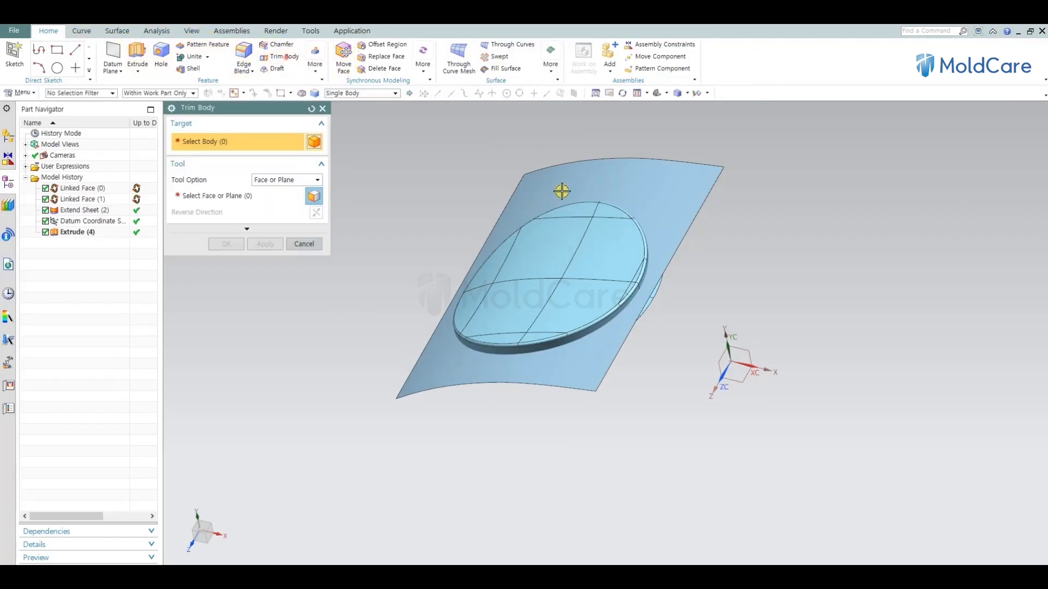
click(591, 248)
click(676, 202)
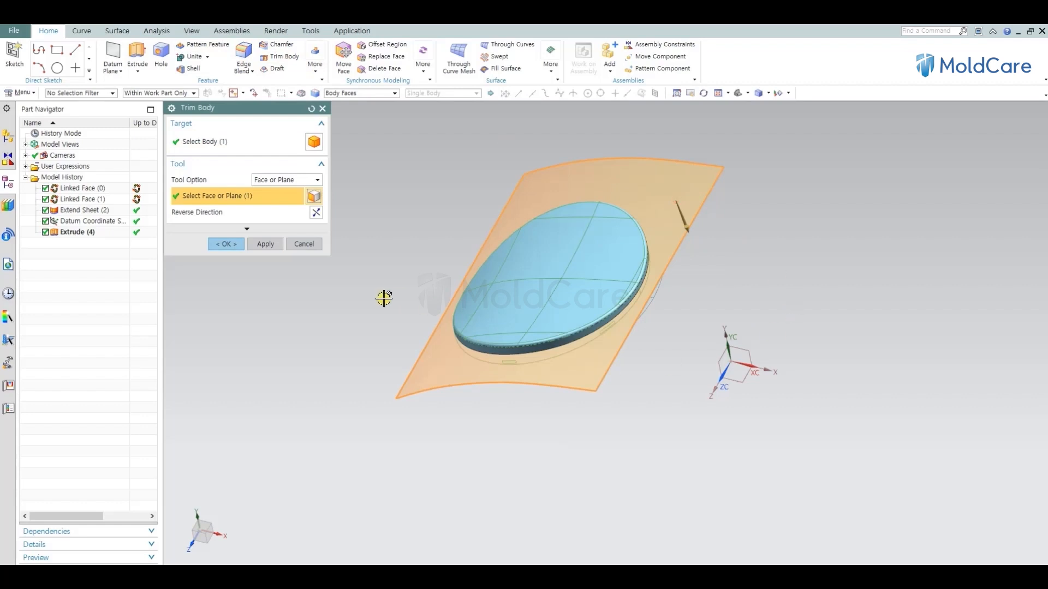
middle_click(469, 402)
Step: Move the extruded sheet to layer 256 and hide that layer
middle_drag(474, 400, 786, 311)
click(776, 313)
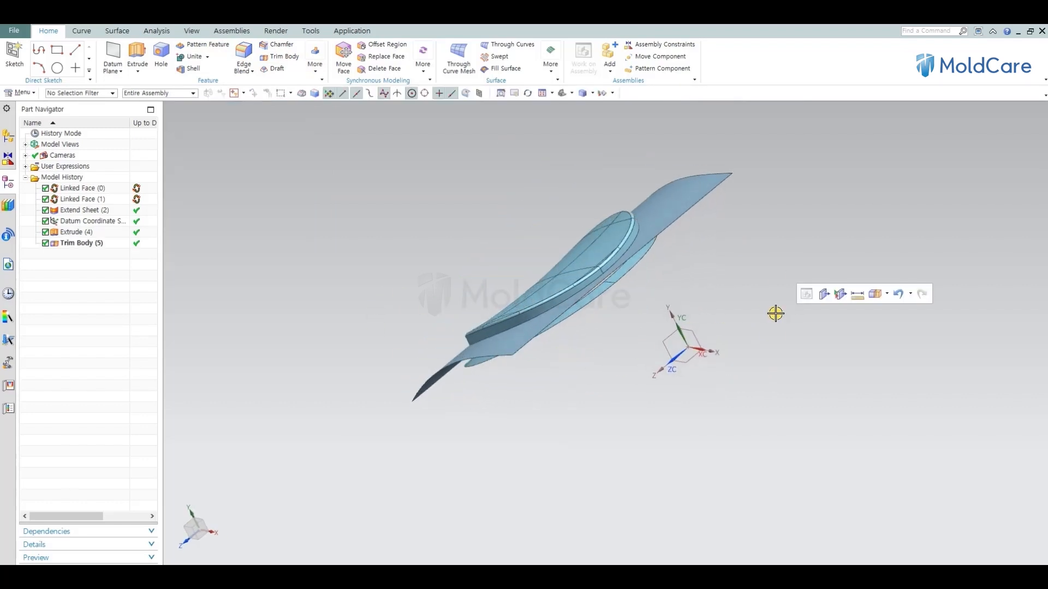
key(ctrl+j)
click(673, 196)
middle_click(787, 357)
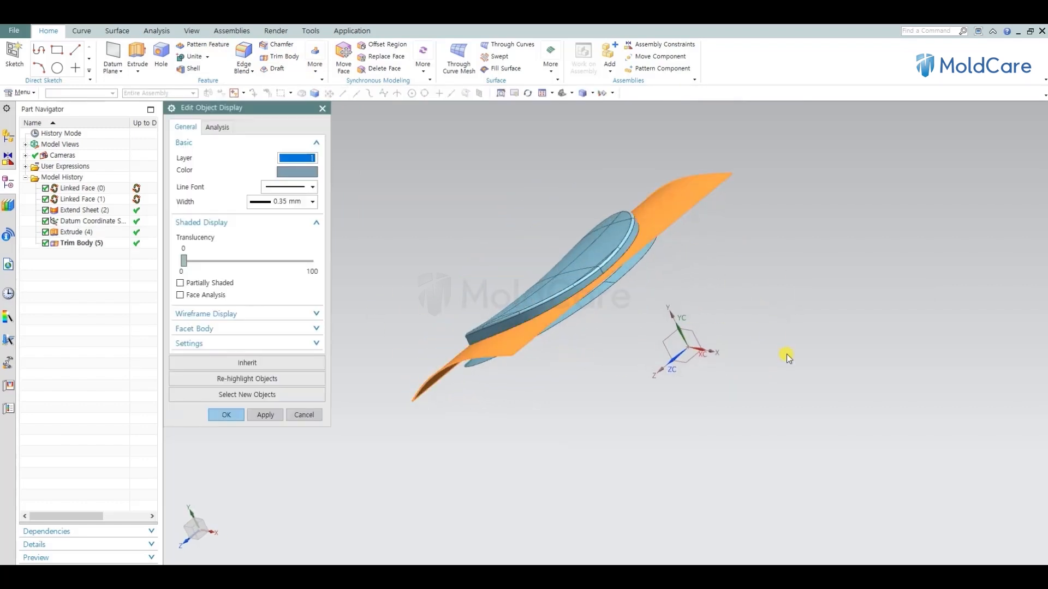
text(25)
key(Return)
key(ctrl+l)
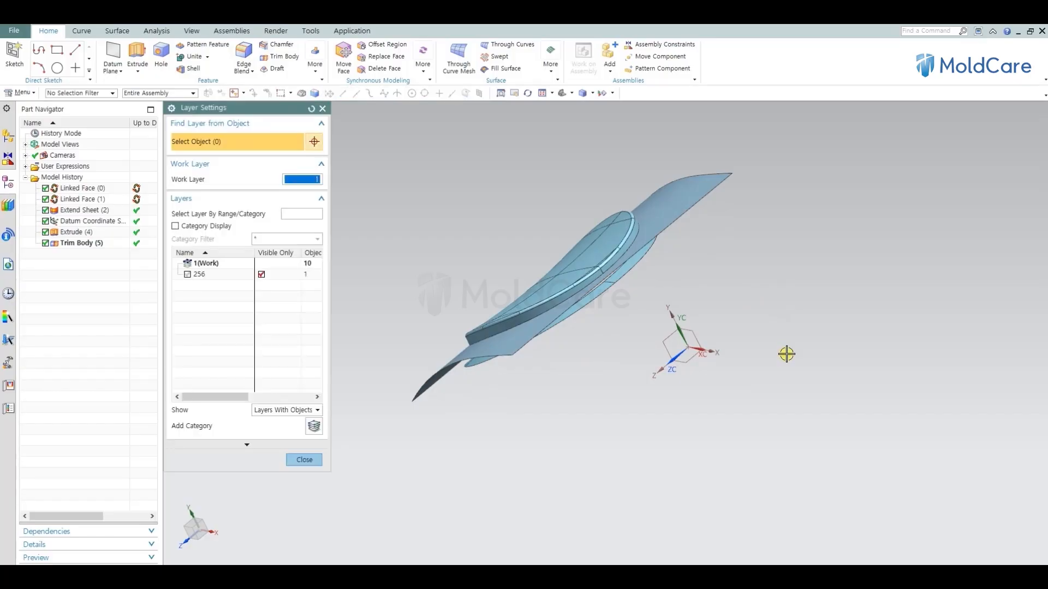
click(187, 274)
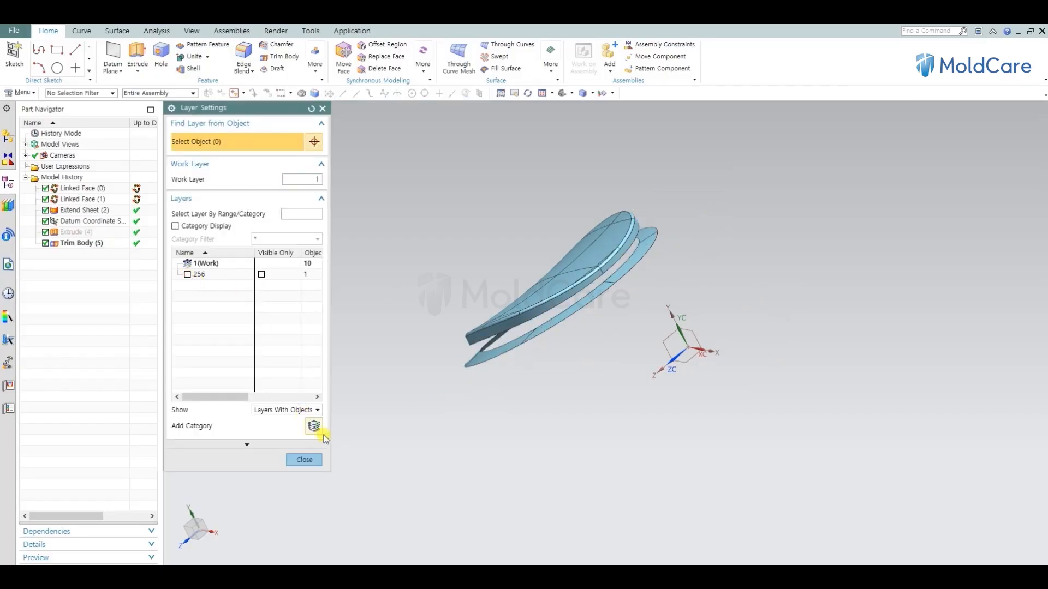
click(311, 462)
Step: Extend the trimmed lower edge loop of the window sheet by about 22.5 mm so it passes through the flange sheet
click(123, 31)
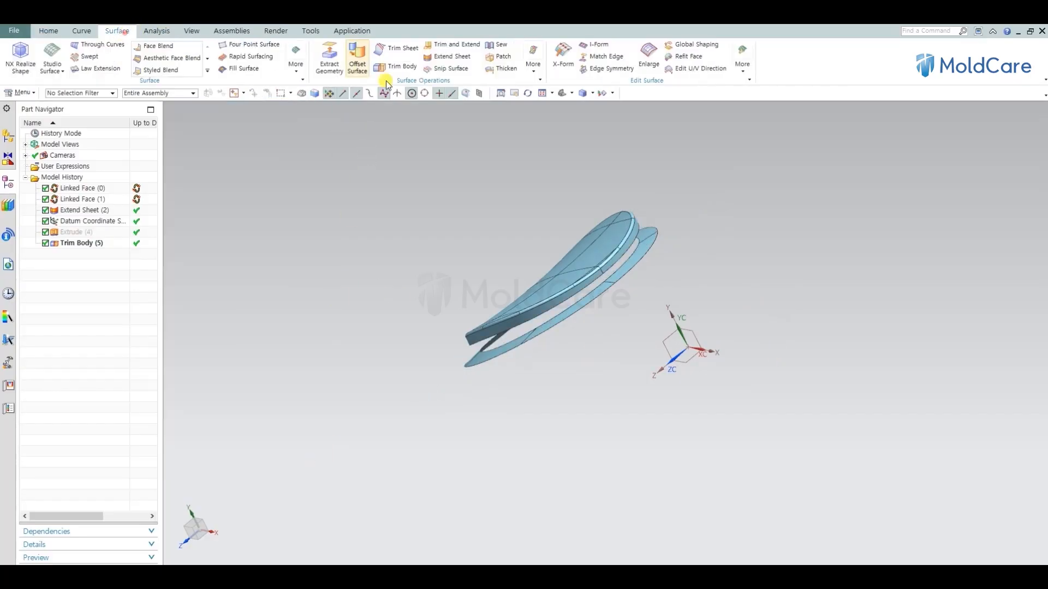
click(439, 57)
scroll(484, 339, up, 4)
click(485, 336)
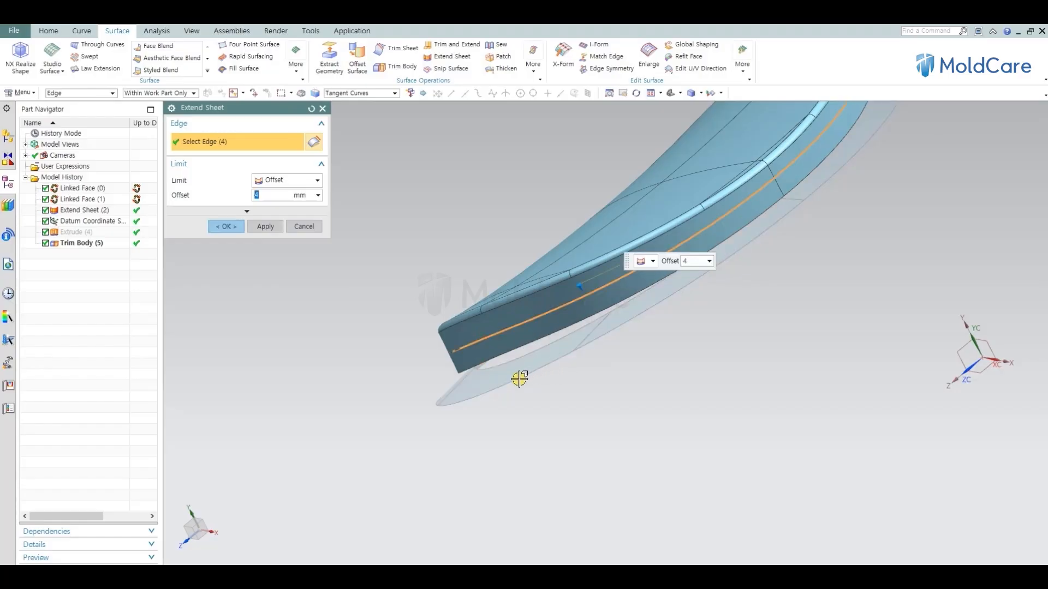
drag(616, 346, 633, 377)
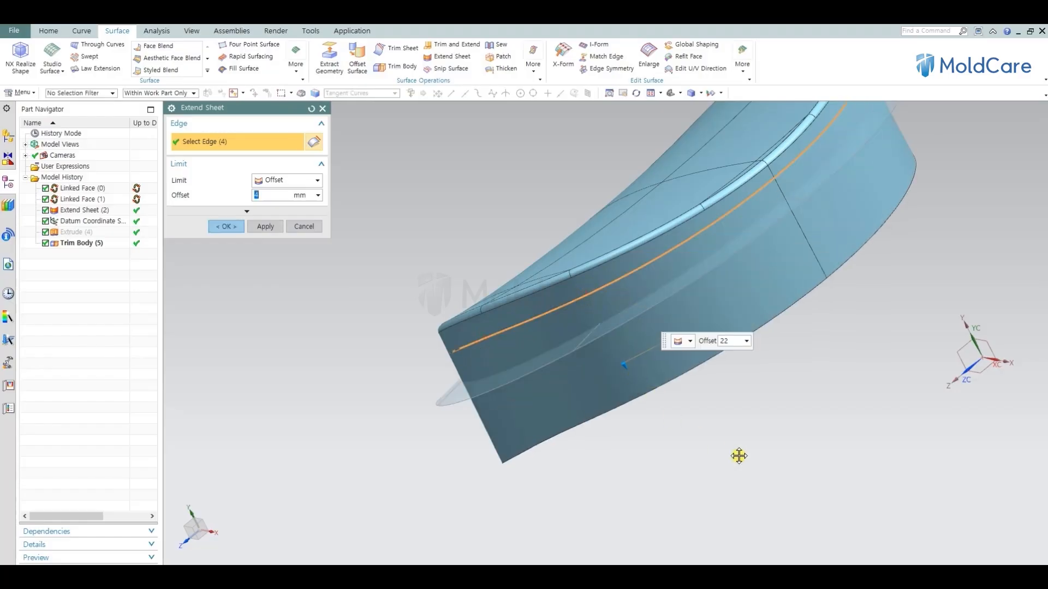
middle_click(740, 456)
Step: Join the extended window wall and the flange sheet with Trim and Extend using the Make Corner type
middle_drag(628, 366, 742, 344)
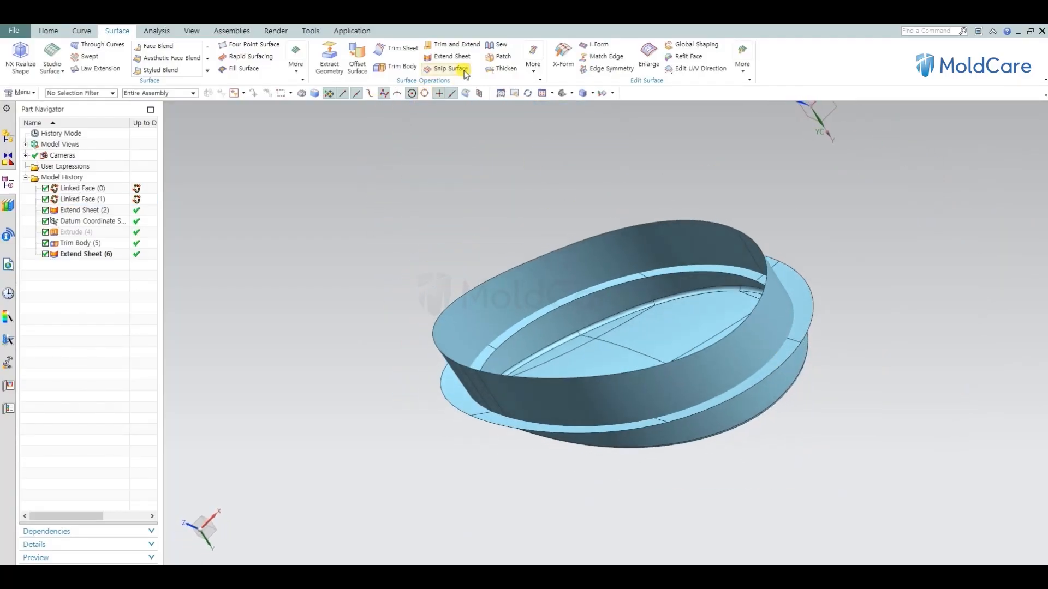
click(456, 46)
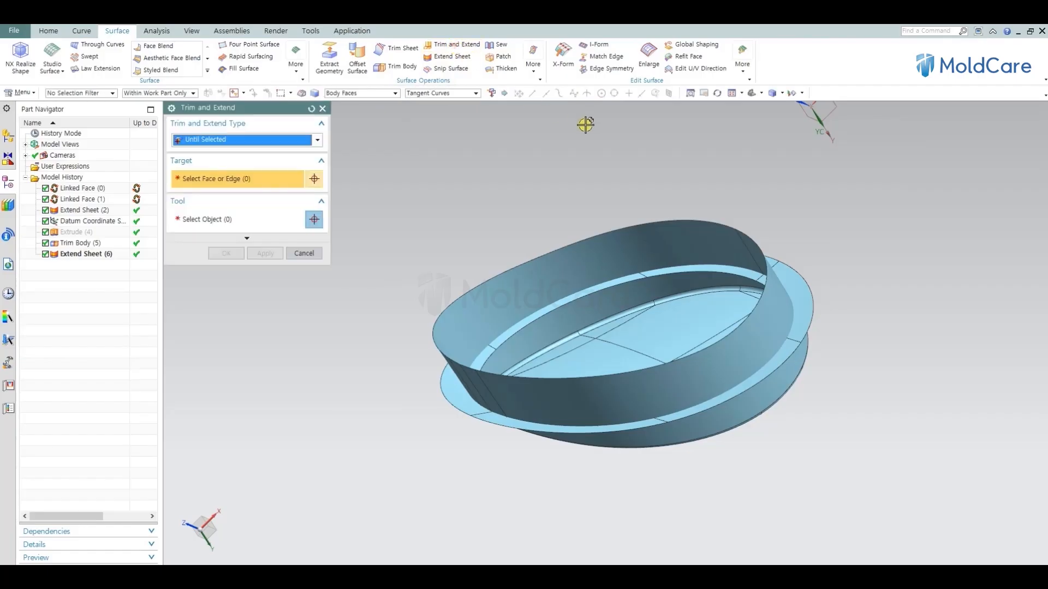
click(258, 140)
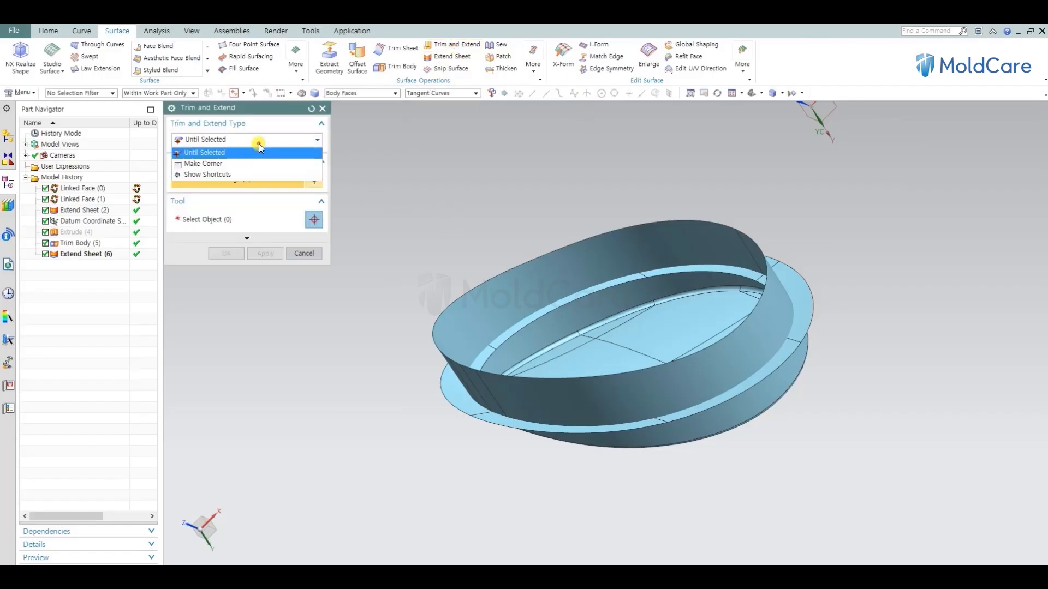
click(240, 166)
click(591, 262)
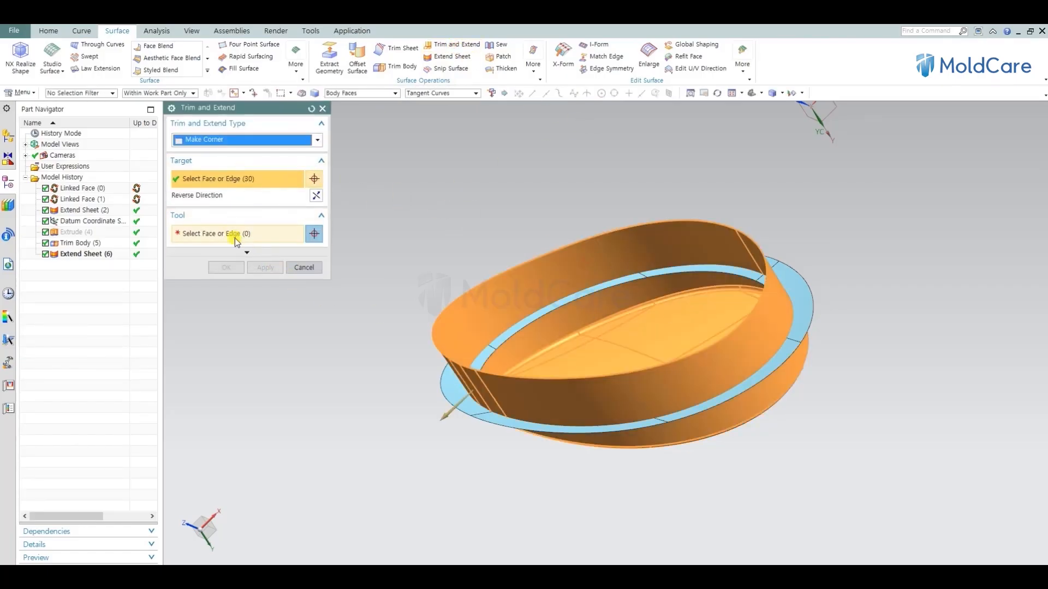
click(807, 303)
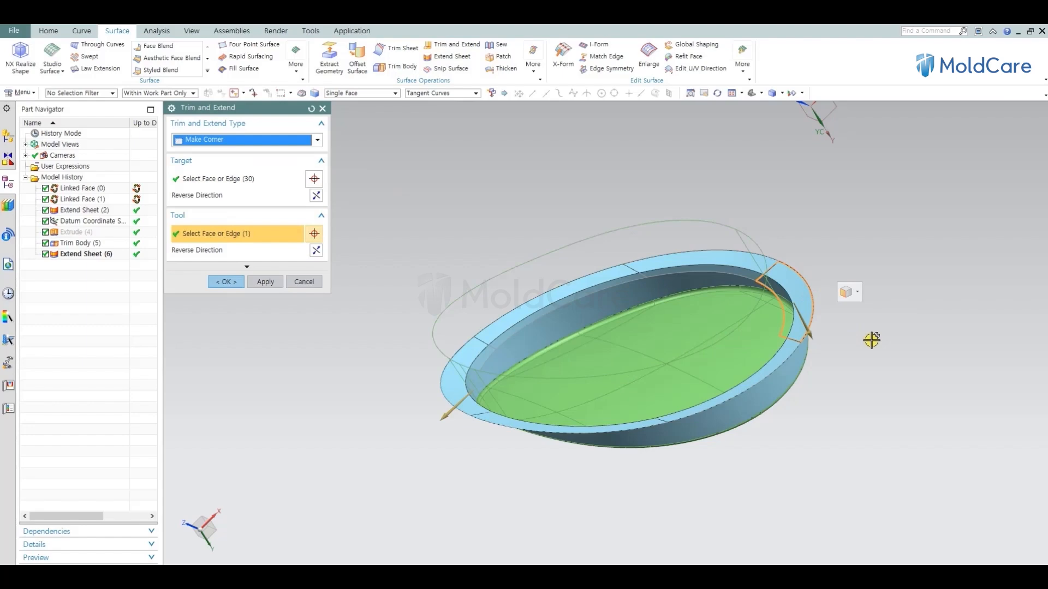
middle_click(732, 461)
middle_drag(728, 355, 857, 488)
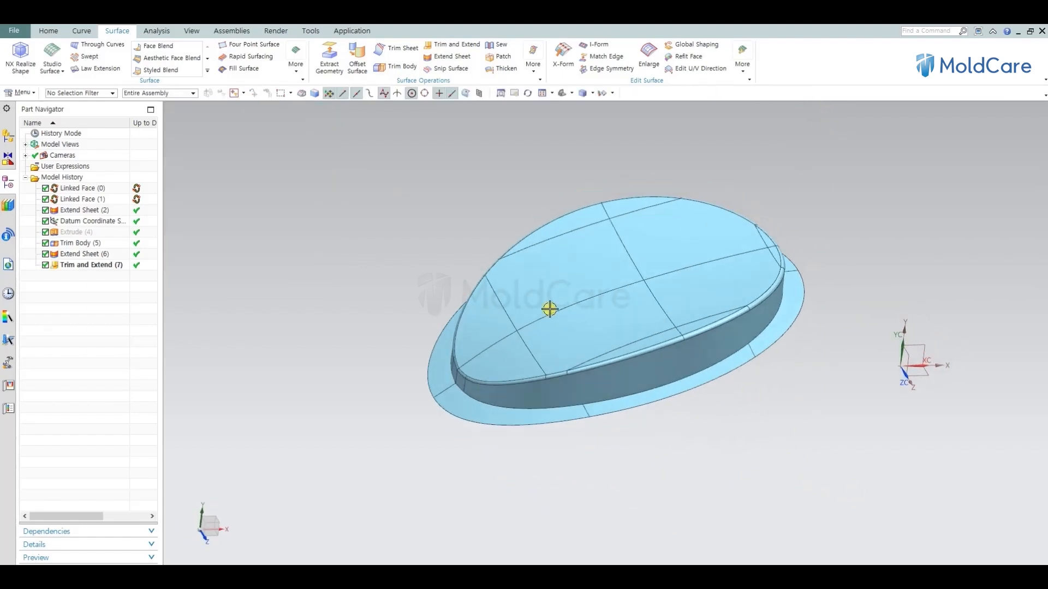
middle_drag(549, 309, 549, 328)
click(436, 58)
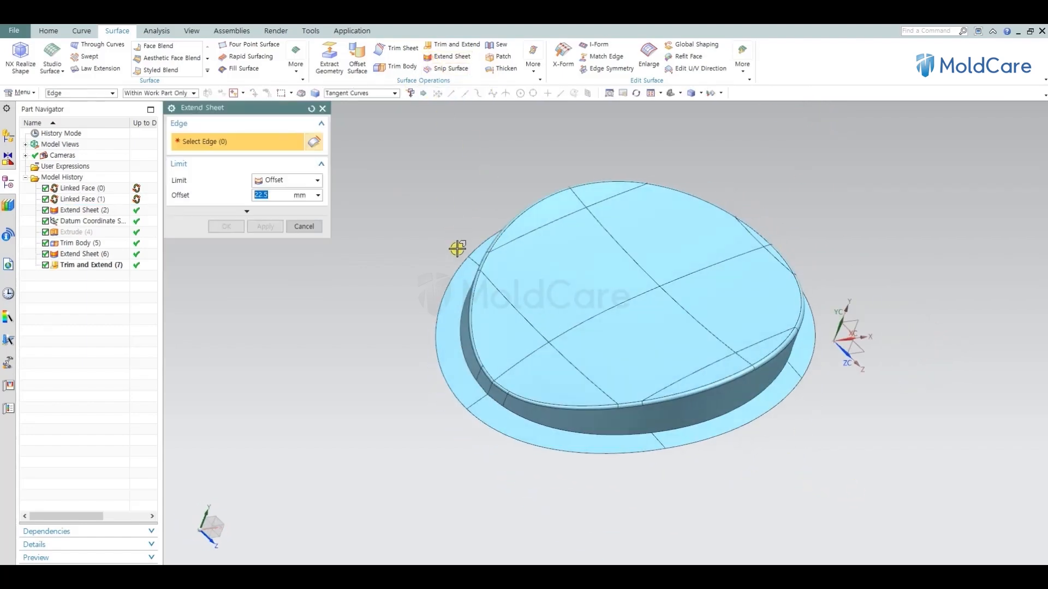
click(457, 265)
middle_drag(612, 248, 657, 283)
key(Escape)
Step: Start a sketch on the datum's XZ plane and draw a rectangle about 134 by 121 mm around the window
scroll(605, 261, down, 4)
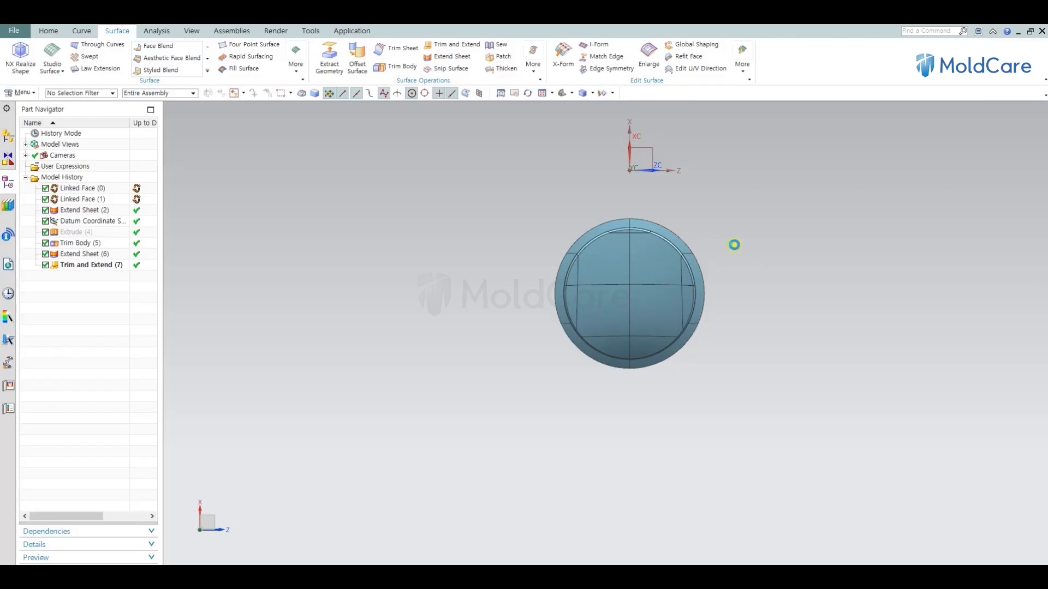
key(x)
click(646, 157)
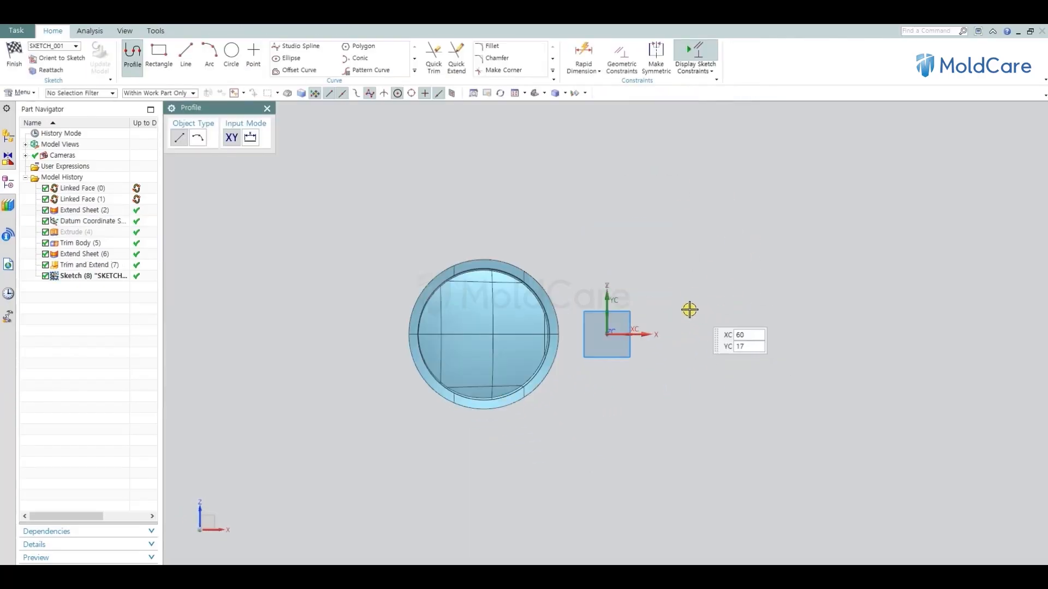
scroll(482, 381, up, 4)
scroll(635, 332, down, 2)
click(163, 59)
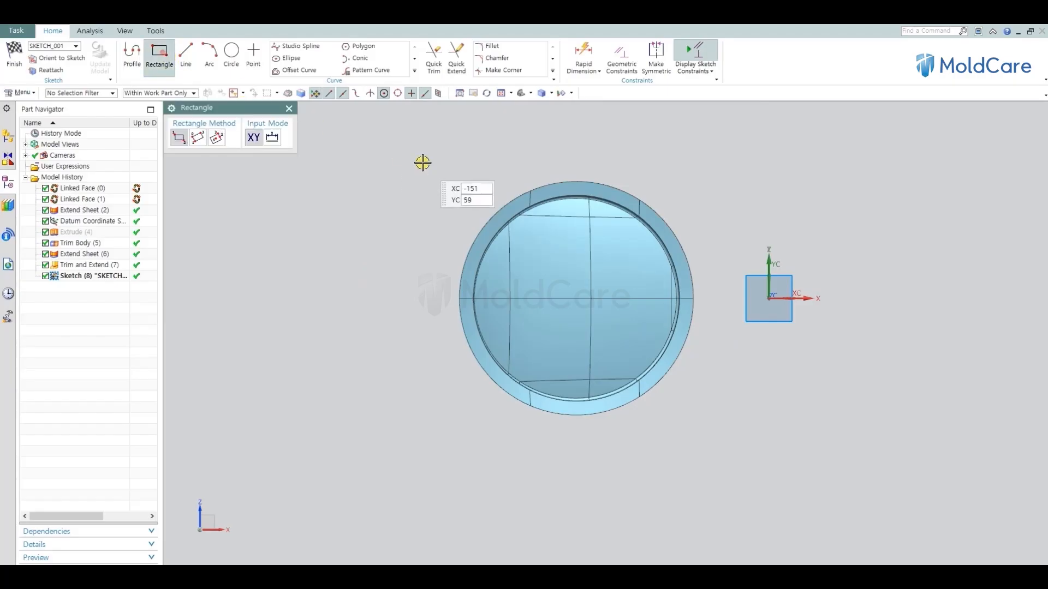
click(423, 162)
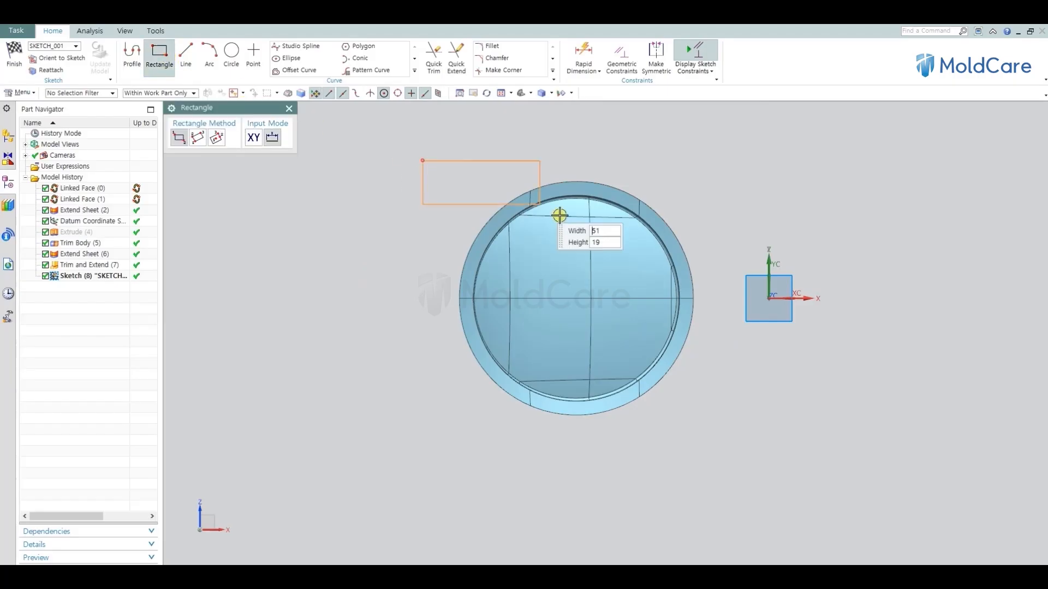
click(730, 440)
key(Escape)
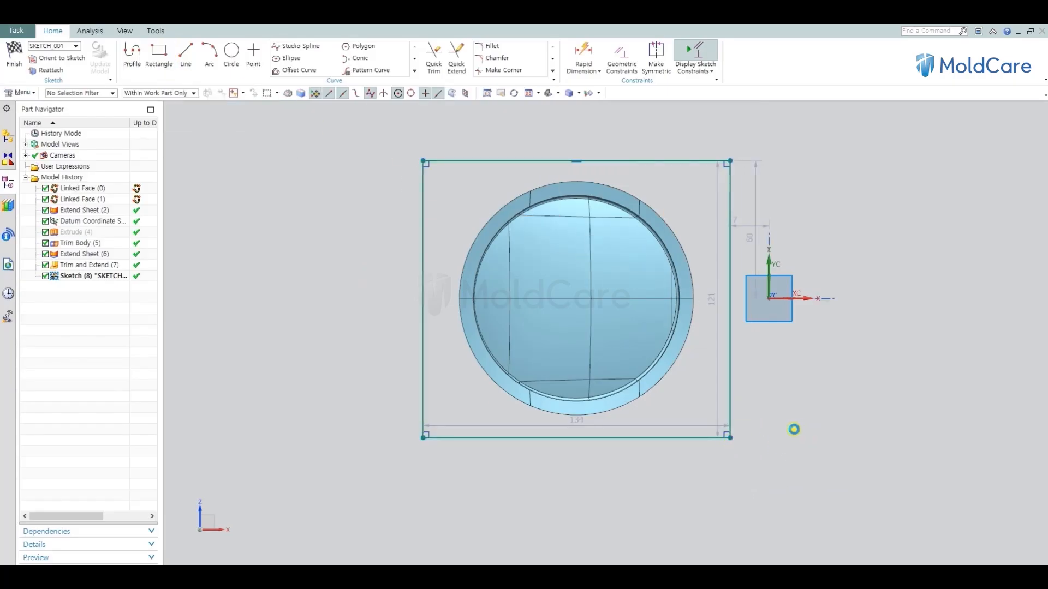
Step: Dimension the rectangle's lower edge at 60 mm from the sketch's horizontal axis
key(d)
click(729, 368)
click(673, 440)
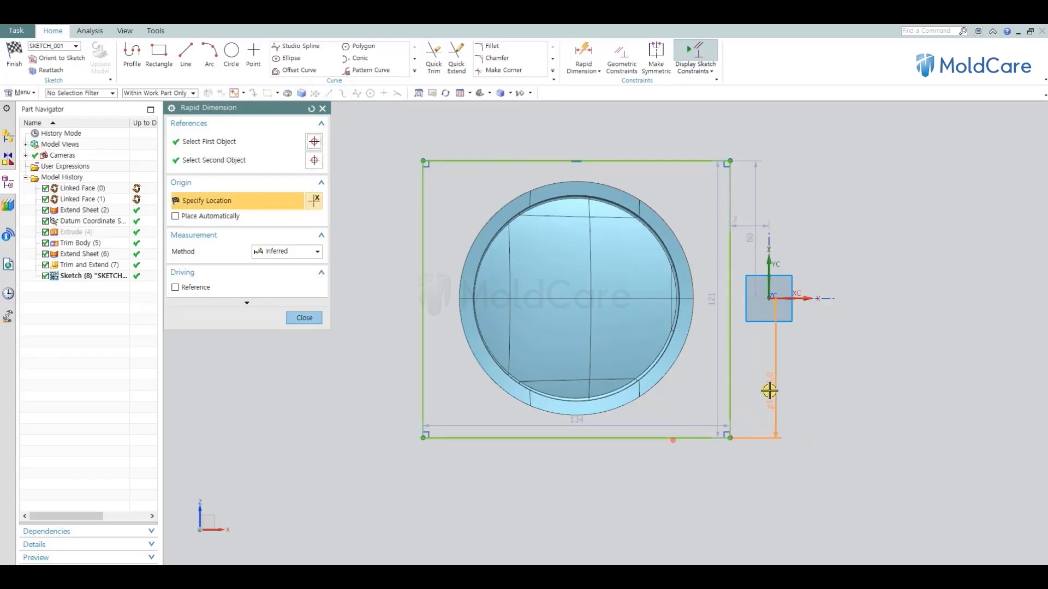
click(772, 388)
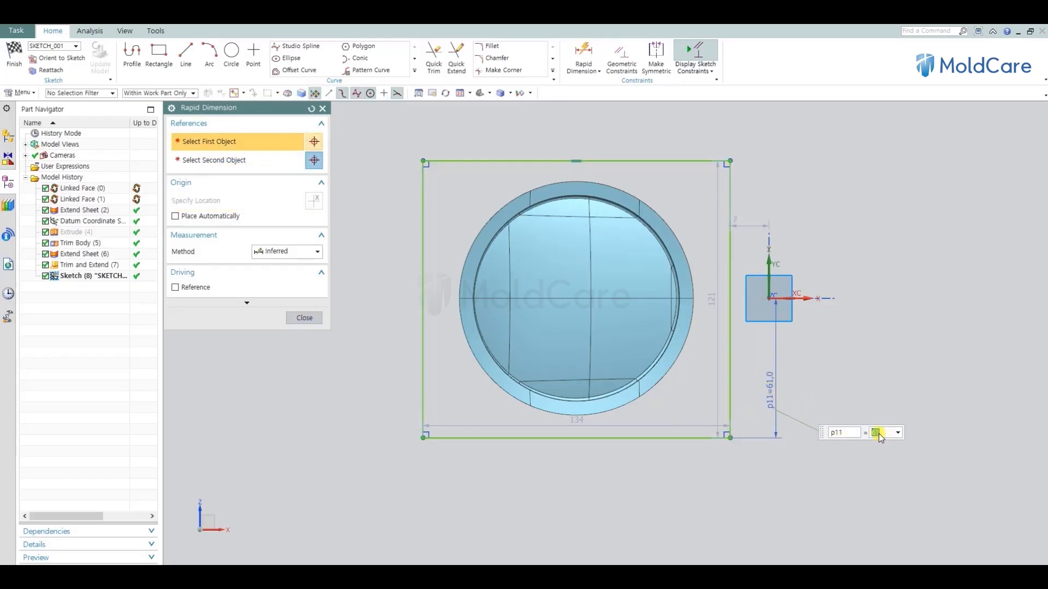
text(60)
key(Return)
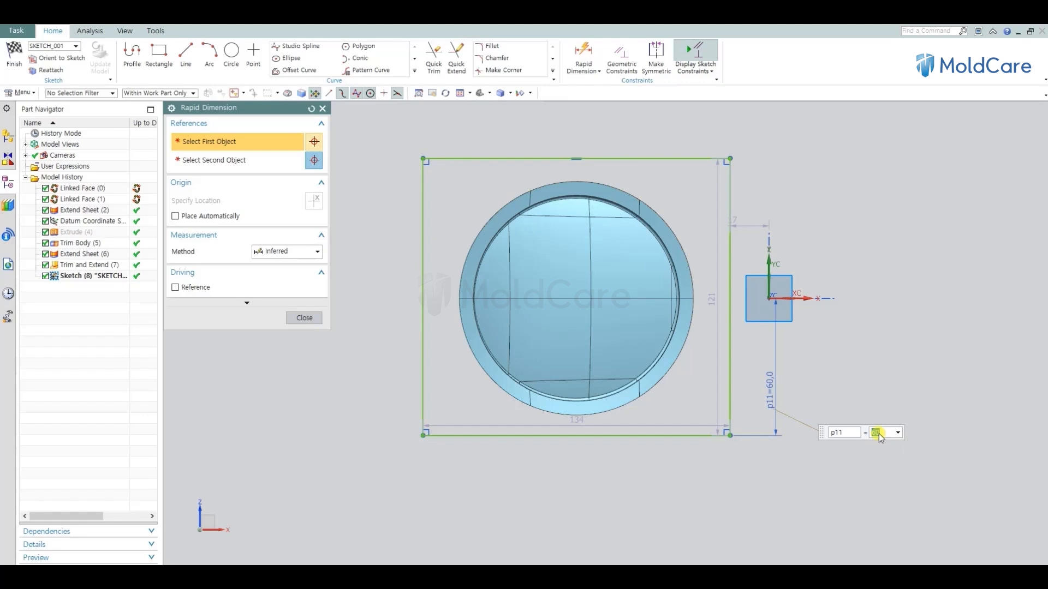
middle_click(880, 410)
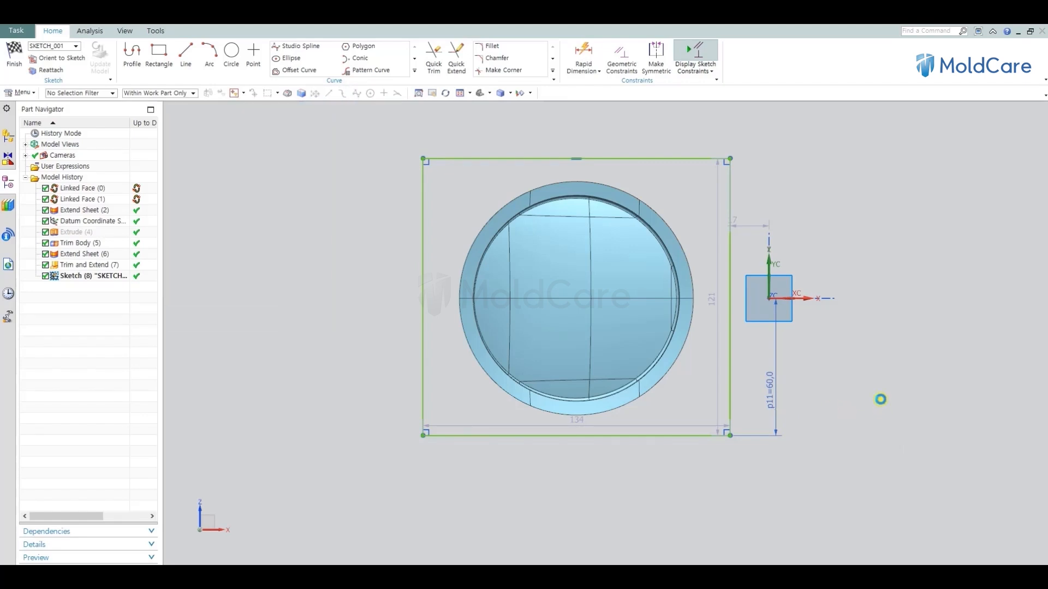
Step: Dimension the rectangle's upper edge at 60 mm from the sketch's horizontal axis
click(788, 300)
click(605, 150)
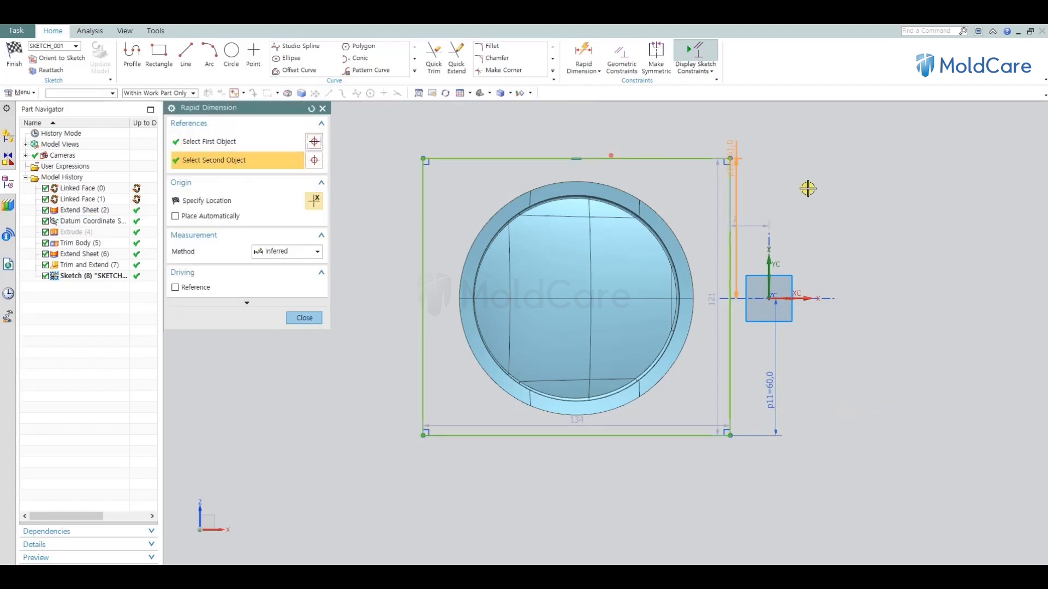
click(807, 187)
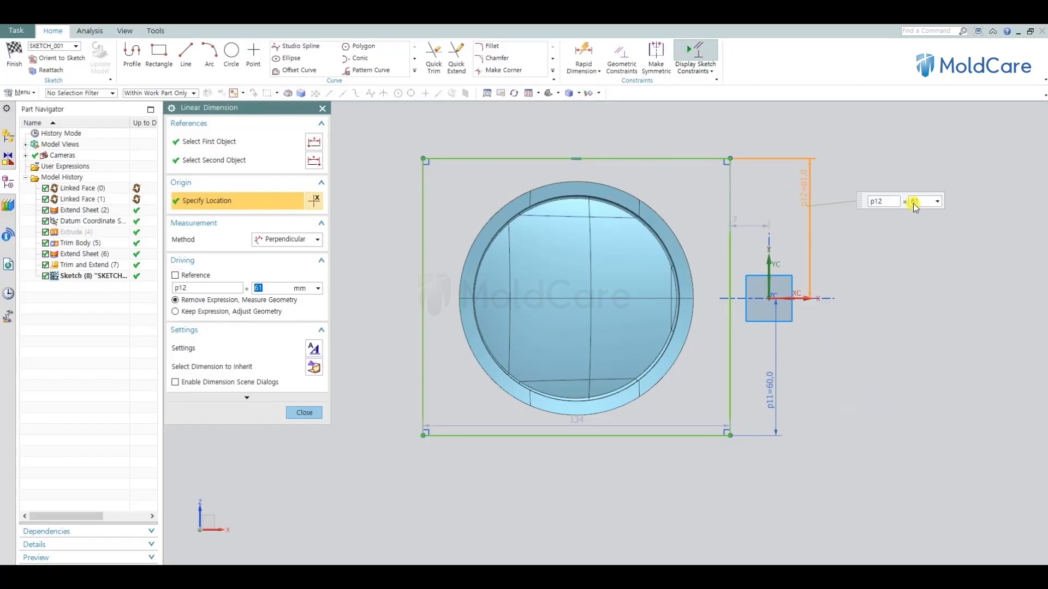
text(60)
key(Return)
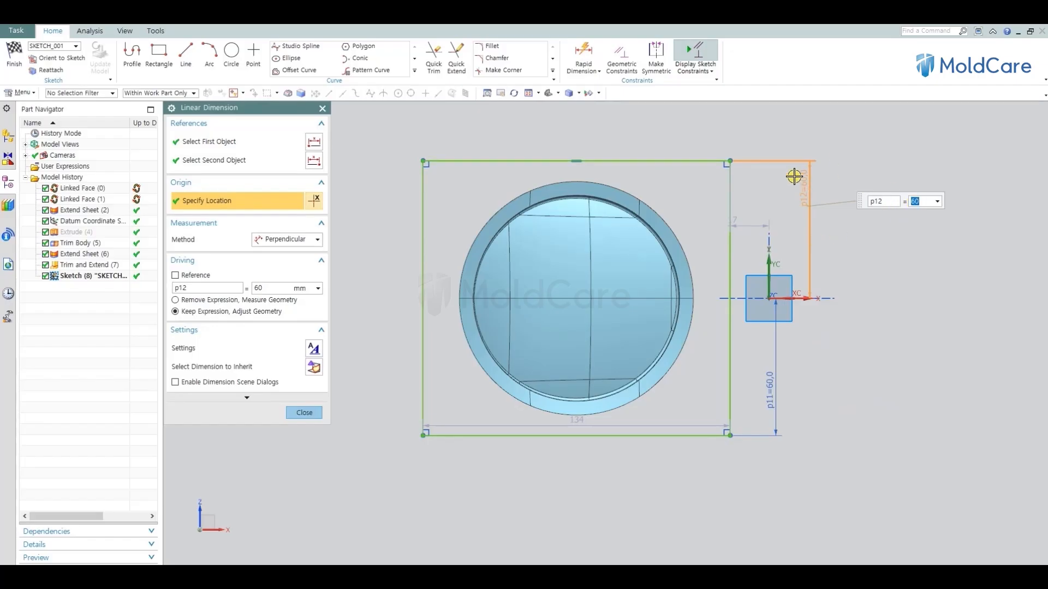
Step: Set the sketch rectangle's horizontal width to 120 mm
middle_click(747, 452)
key(d)
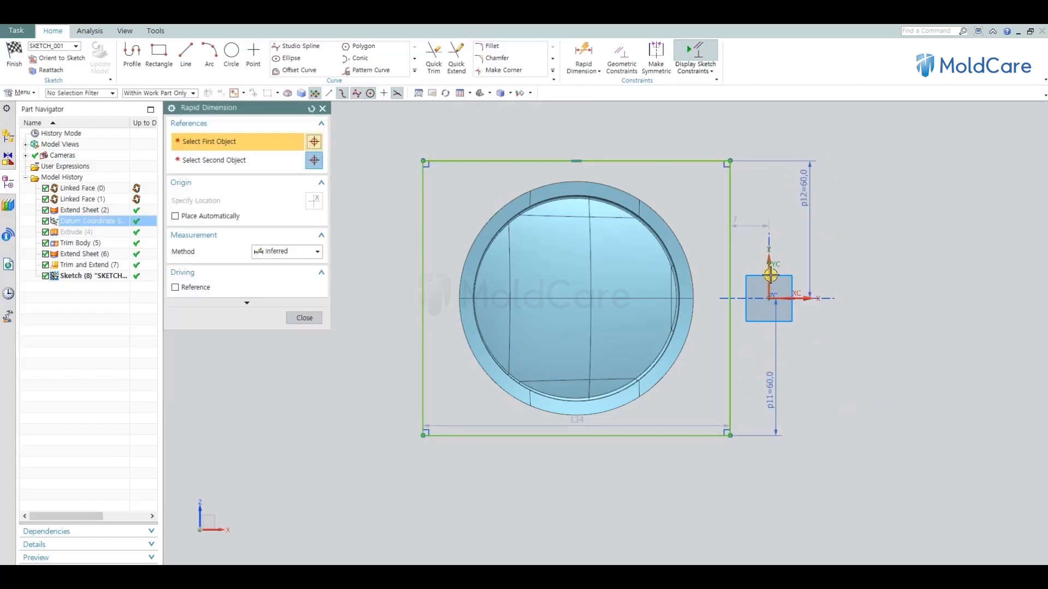
click(770, 272)
key(Escape)
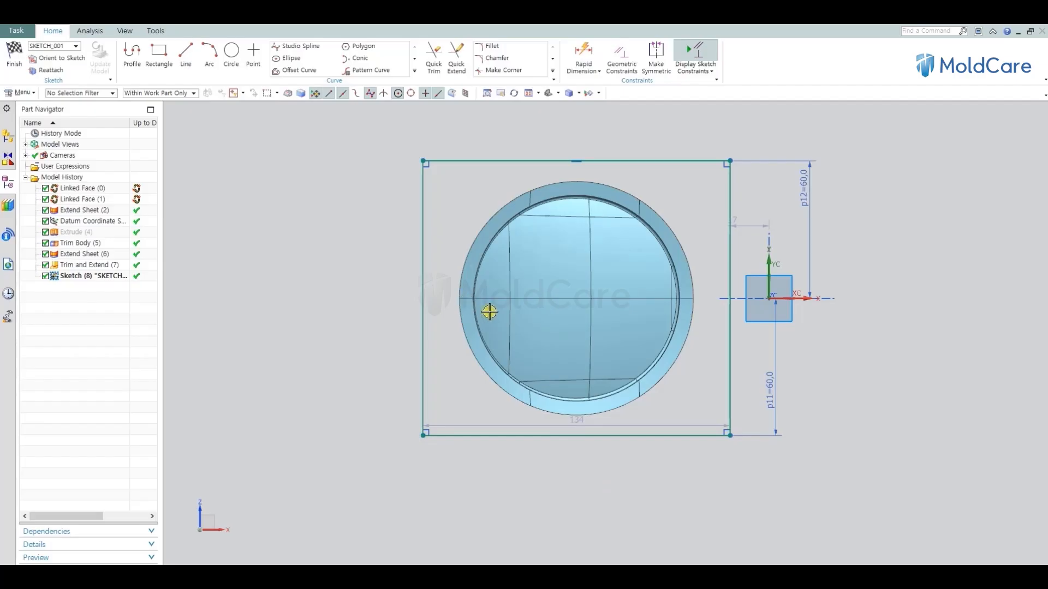
double_click(583, 422)
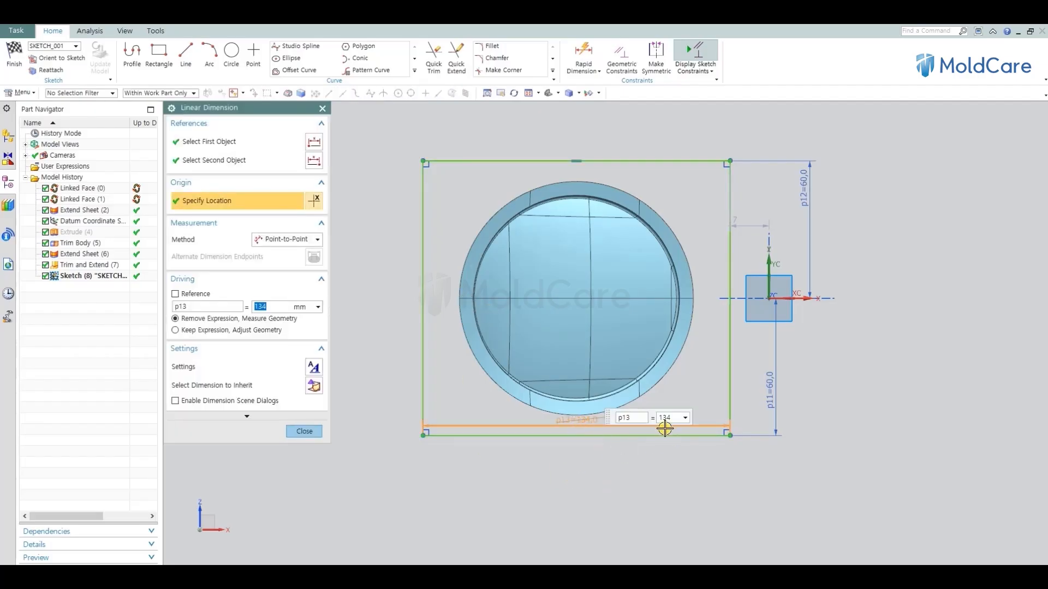
text(120)
key(Return)
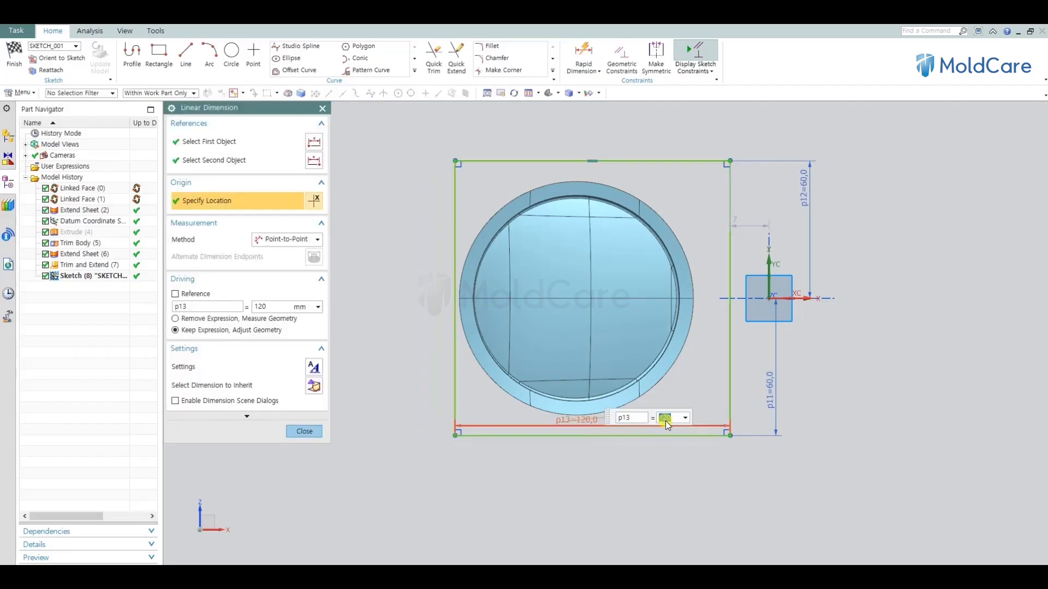
Step: Dimension the rectangle edge nearest the datum at 24 mm from the sketch's vertical axis
key(d)
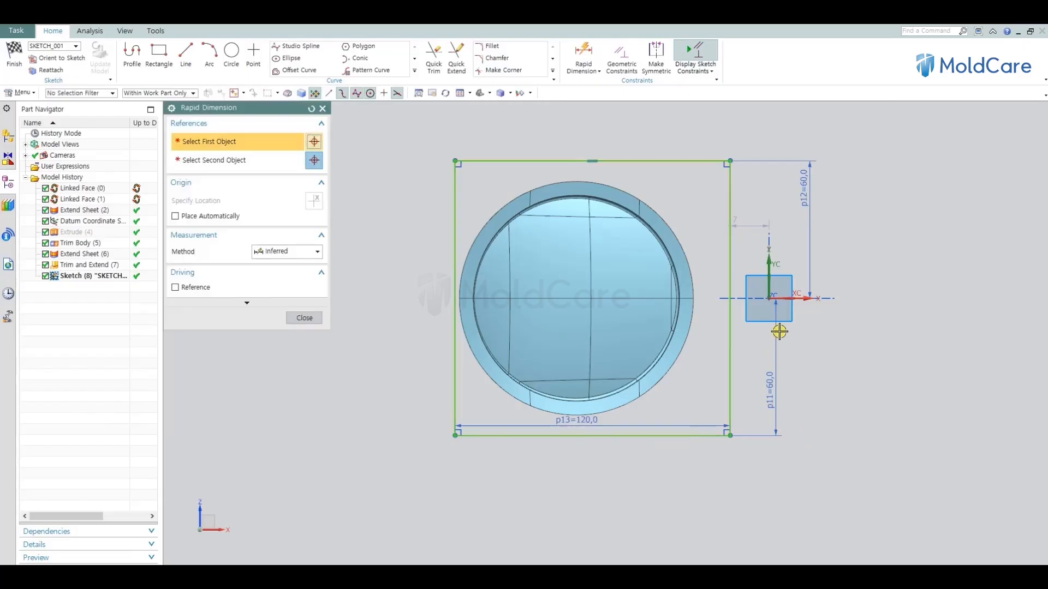
click(772, 286)
click(731, 278)
click(744, 480)
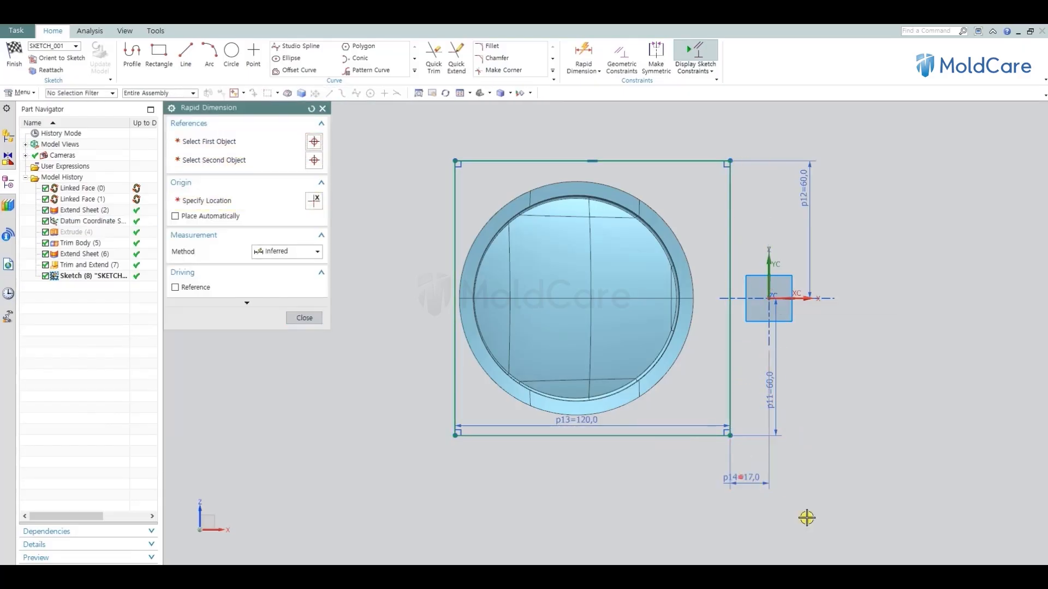
double_click(766, 483)
double_click(757, 476)
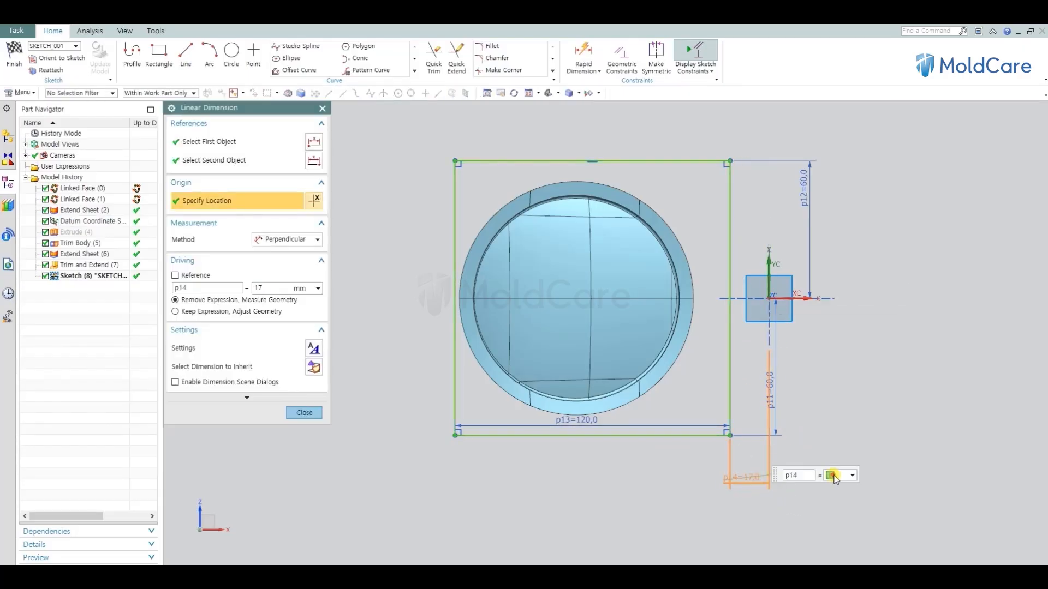
text(0)
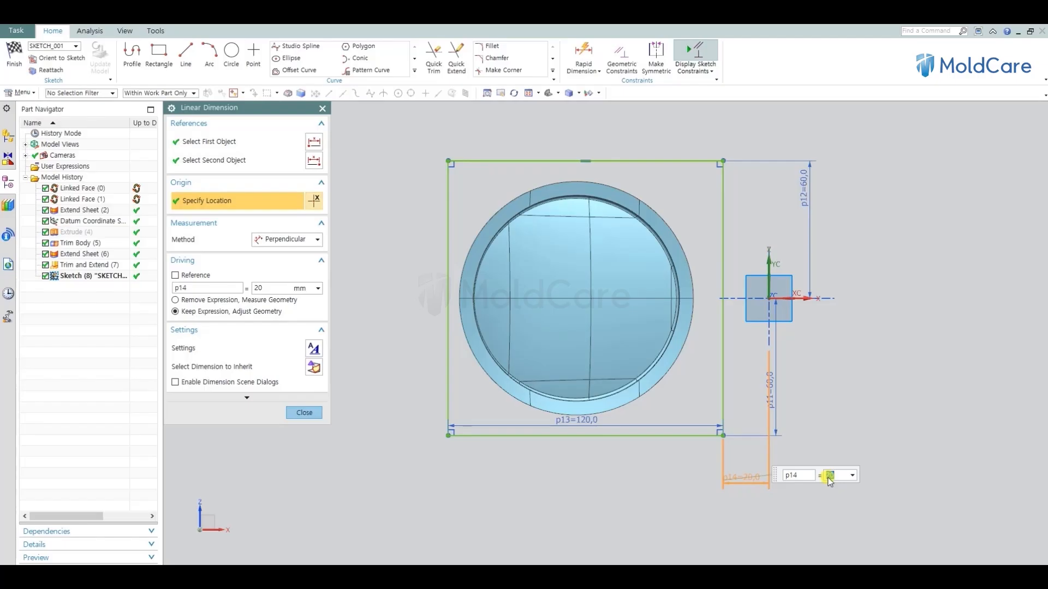
text(5)
key(Return)
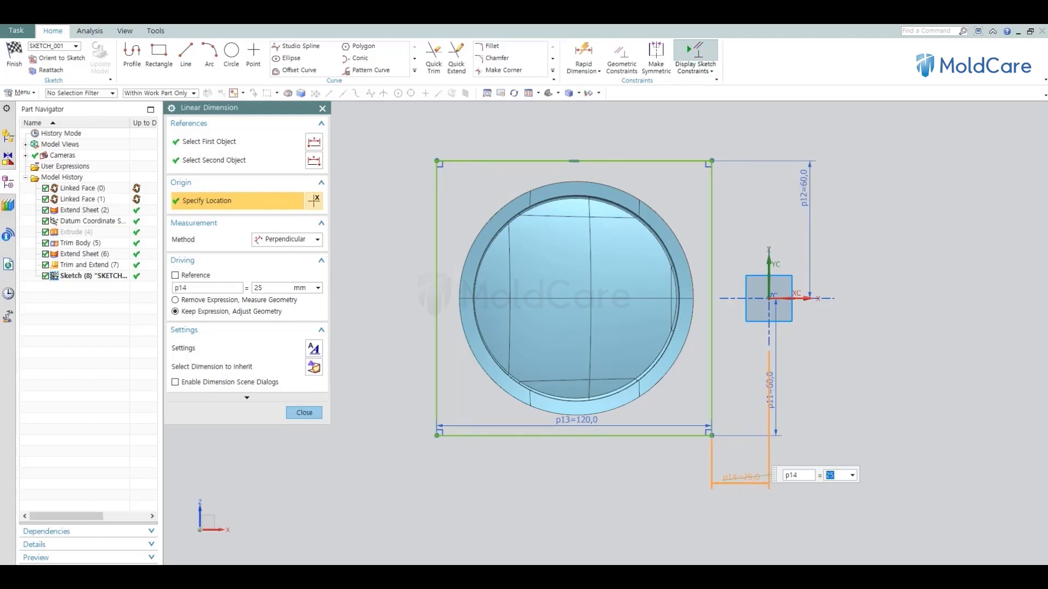
key(Return)
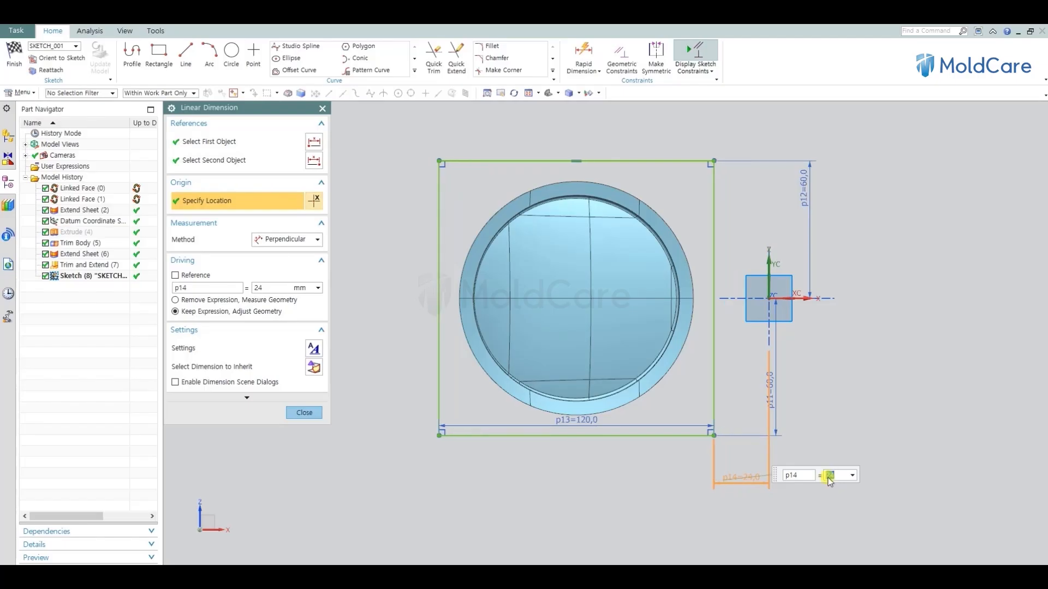
key(Escape)
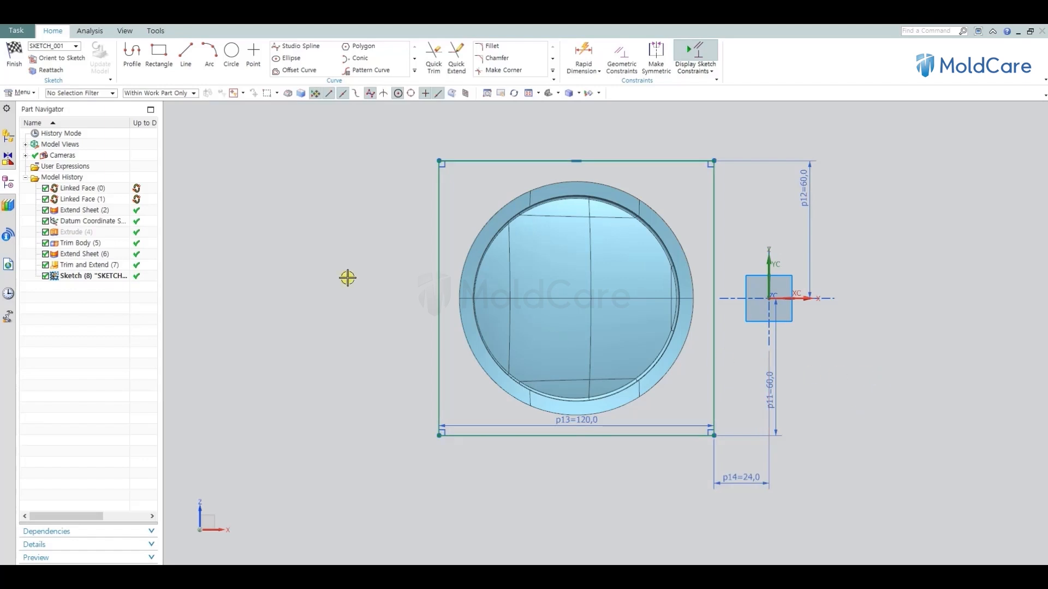
Step: Finish the sketch and set the extrusion's end distance to 22 mm
click(13, 52)
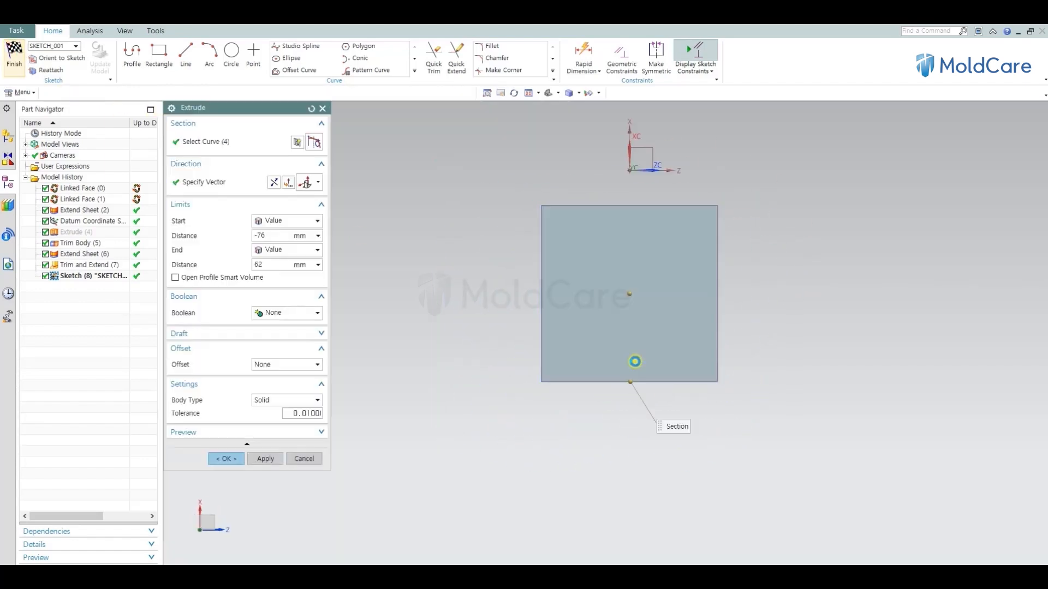
middle_drag(656, 255, 571, 367)
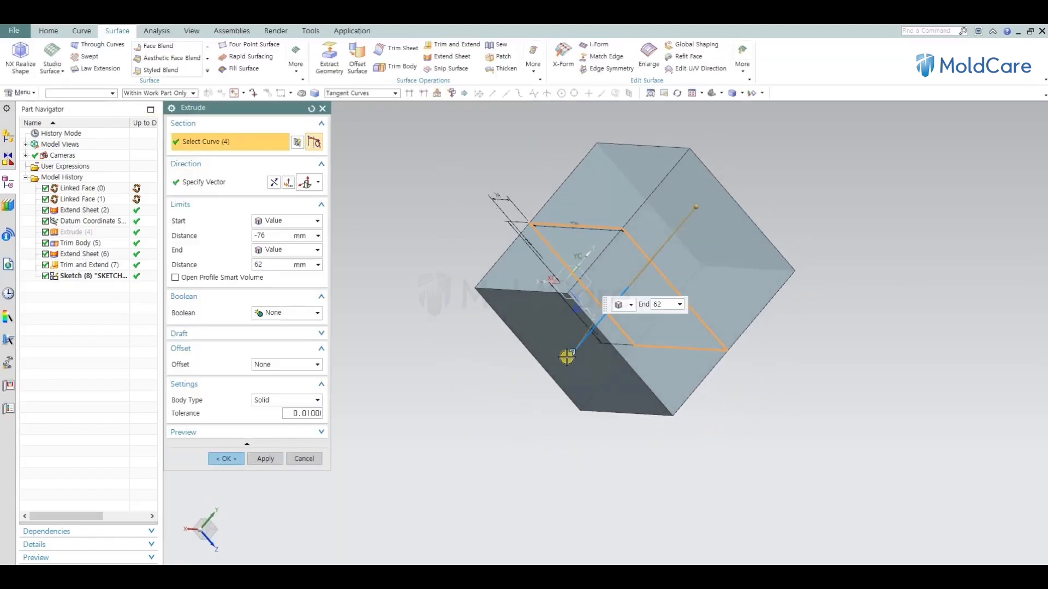
key(Return)
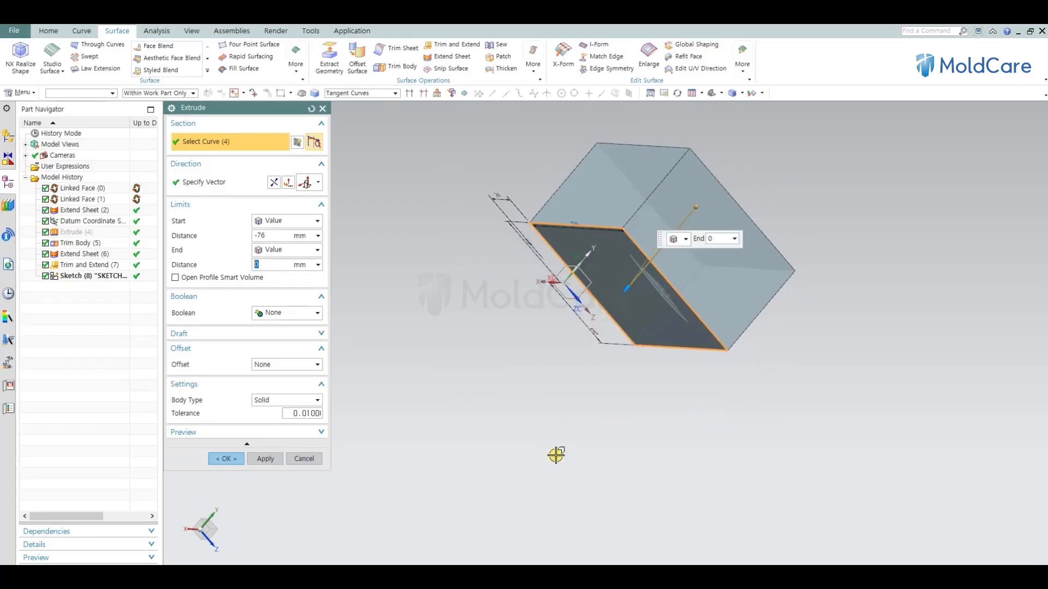
middle_drag(661, 335, 642, 297)
drag(641, 296, 631, 321)
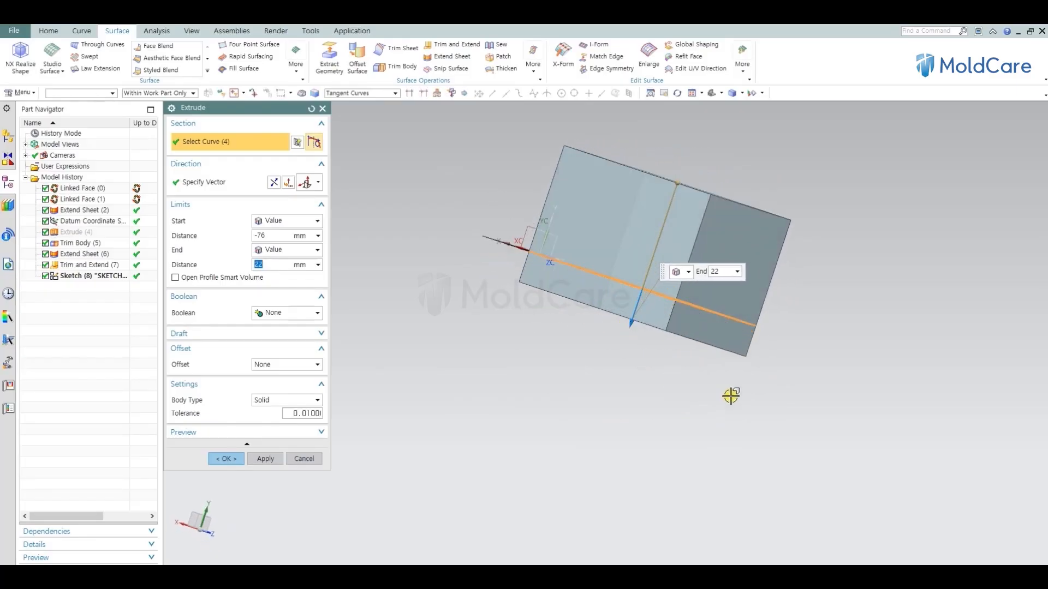
Step: Set the extrusion's start distance to -60 mm and create the solid block
middle_drag(731, 397, 636, 373)
right_drag(861, 277, 859, 296)
mouse_move(736, 244)
middle_down()
mouse_move(699, 233)
mouse_move(798, 236)
middle_up()
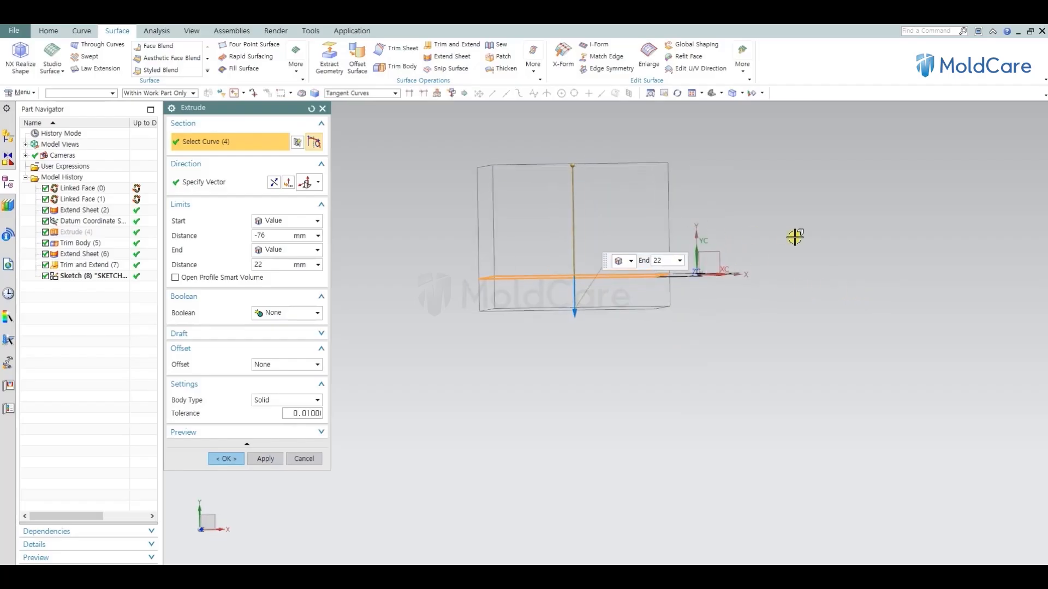
scroll(561, 178, up, 5)
right_drag(949, 276, 749, 241)
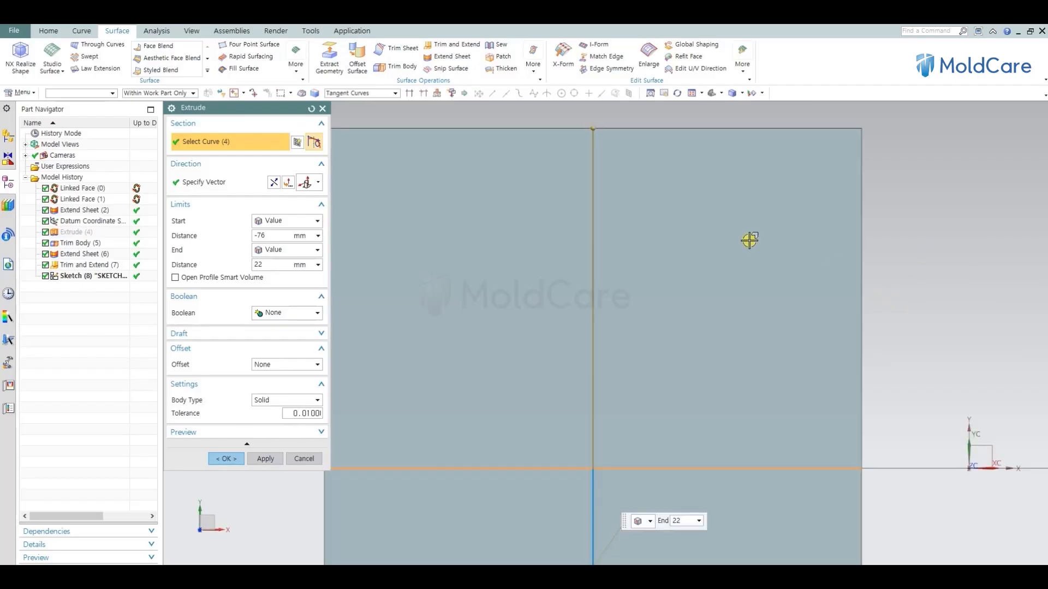
scroll(674, 202, down, 3)
drag(631, 173, 593, 363)
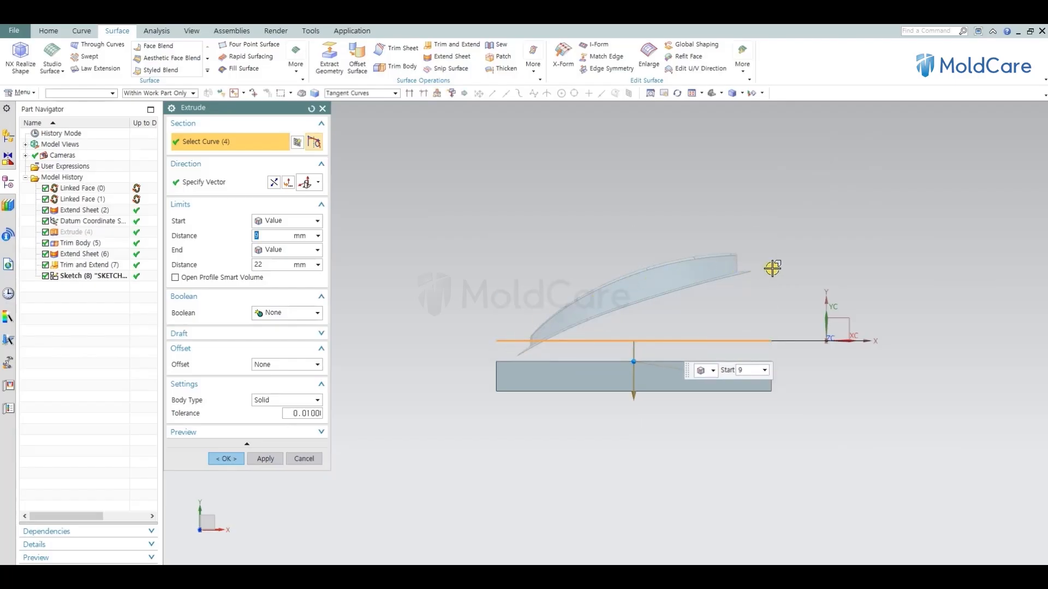
drag(634, 355, 642, 212)
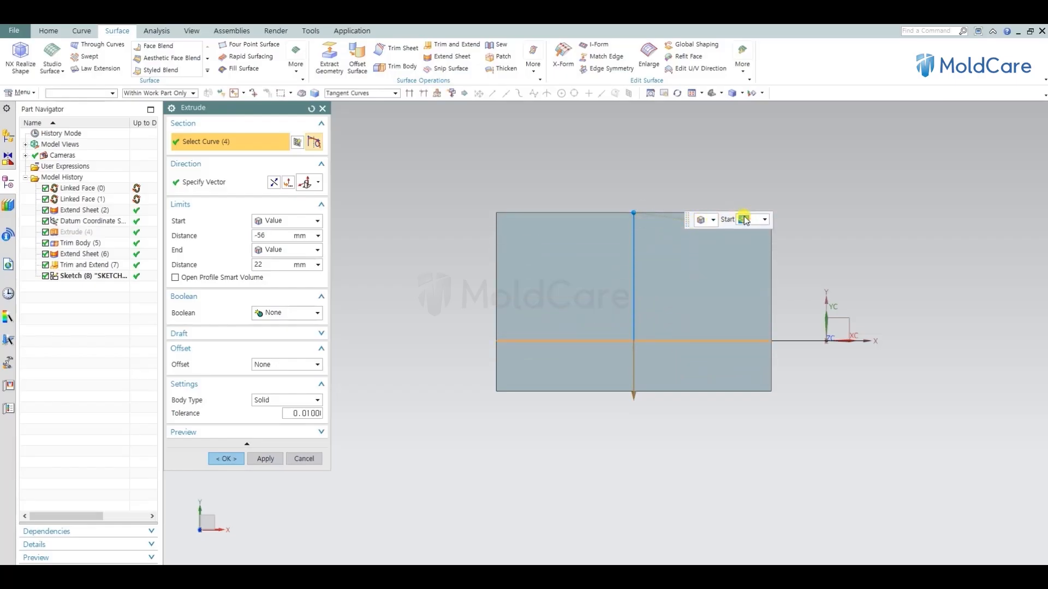
text(0)
key(Return)
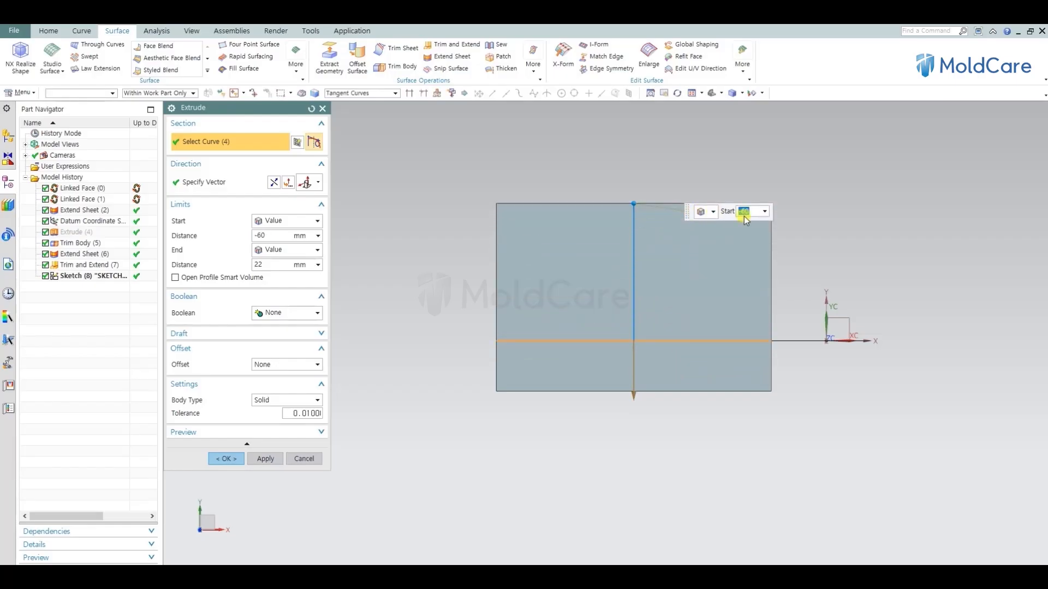
middle_click(778, 434)
Step: Hide the extruded block to expose the window and flange sheets
middle_drag(774, 433, 701, 346)
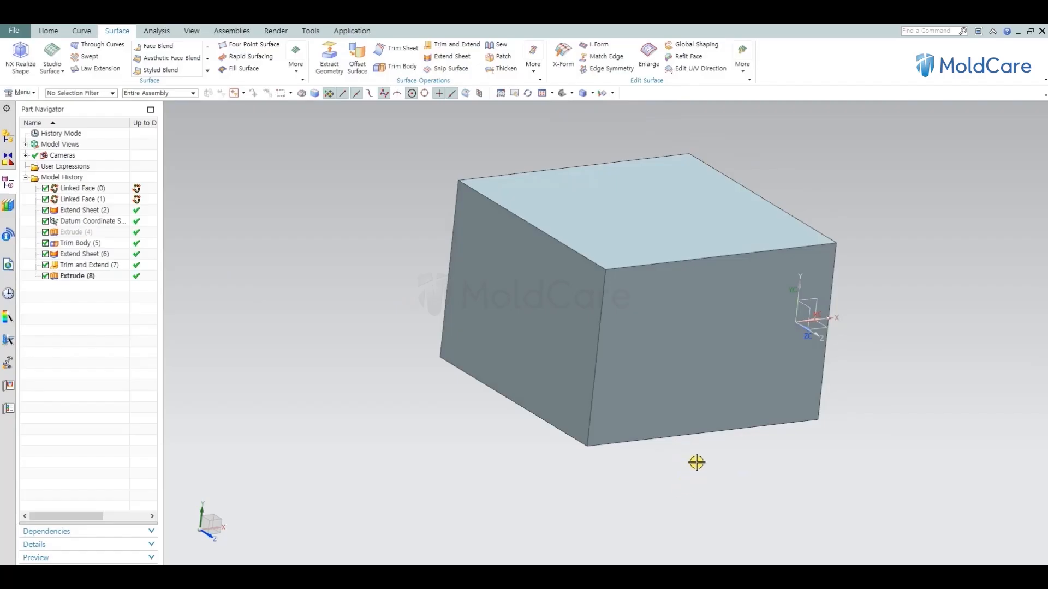
key(ctrl+j)
key(Escape)
click(753, 483)
key(ctrl+b)
click(681, 387)
middle_click(729, 481)
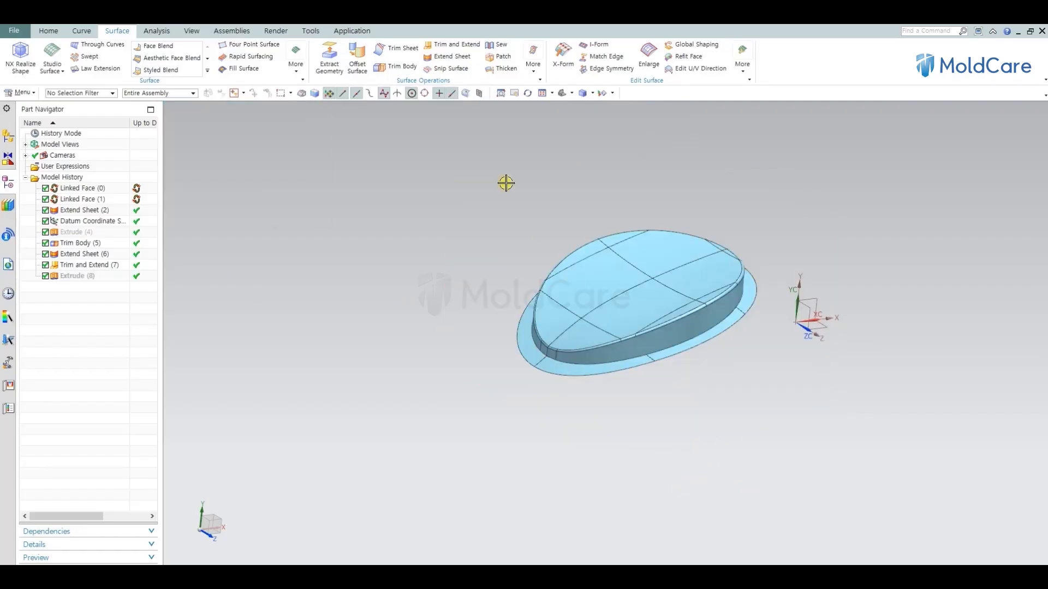
Step: Extend the flange sheet's outer edge loop outward by 62 mm and show all hidden bodies
click(446, 58)
click(738, 339)
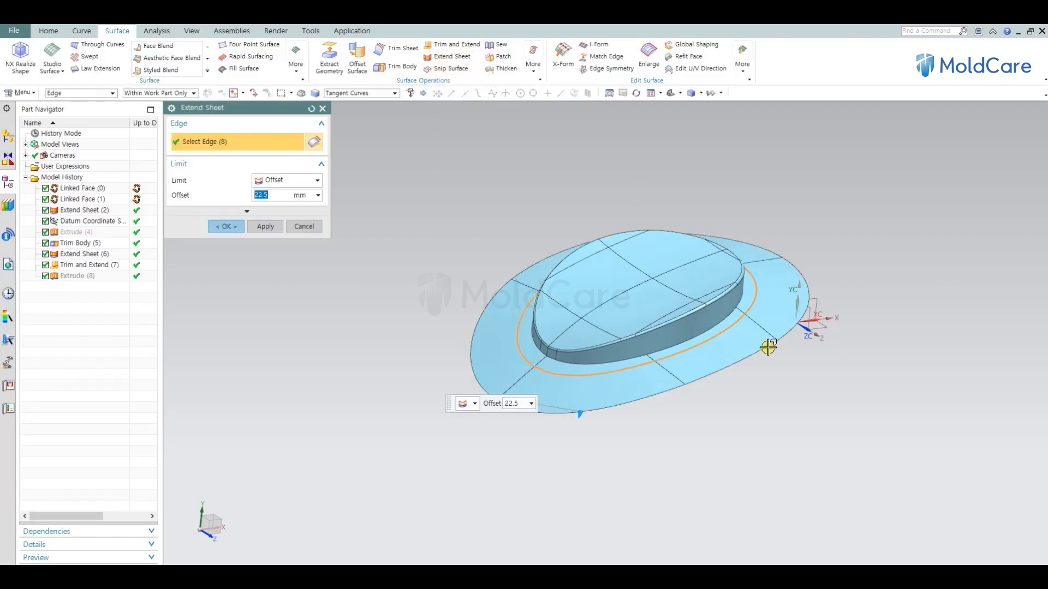
drag(573, 445, 559, 479)
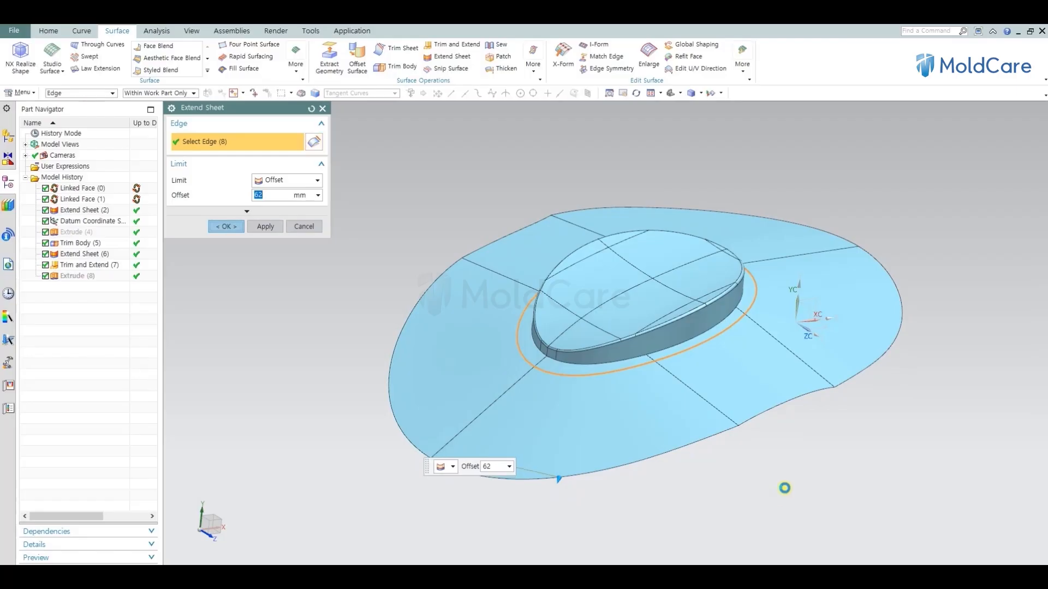
middle_click(784, 488)
key(ctrl+shift+u)
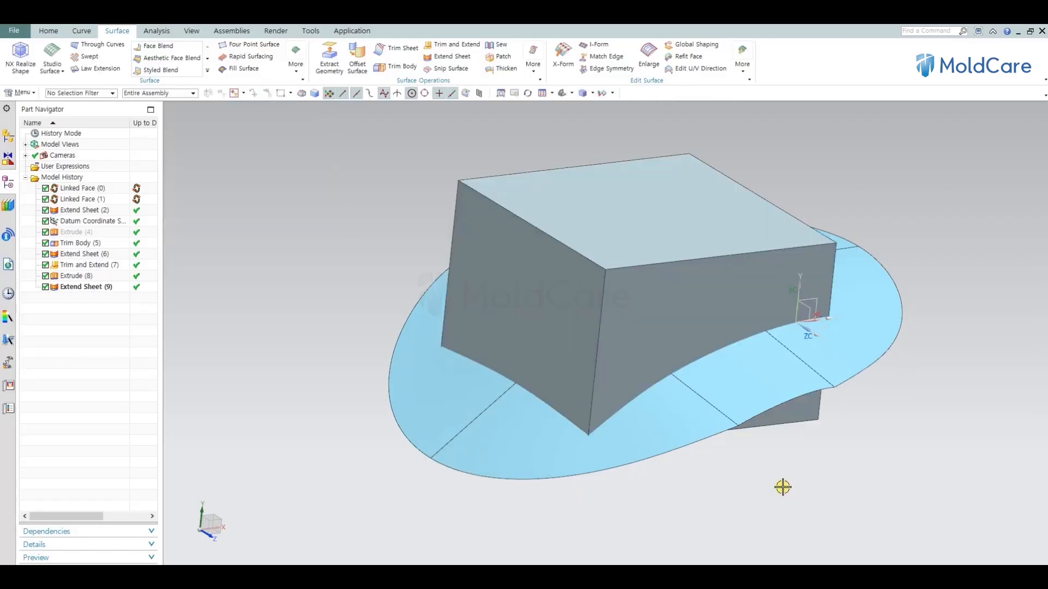
Step: Try to trim the solid block with the extended window and flange sheet as the tool
middle_drag(751, 374, 670, 362)
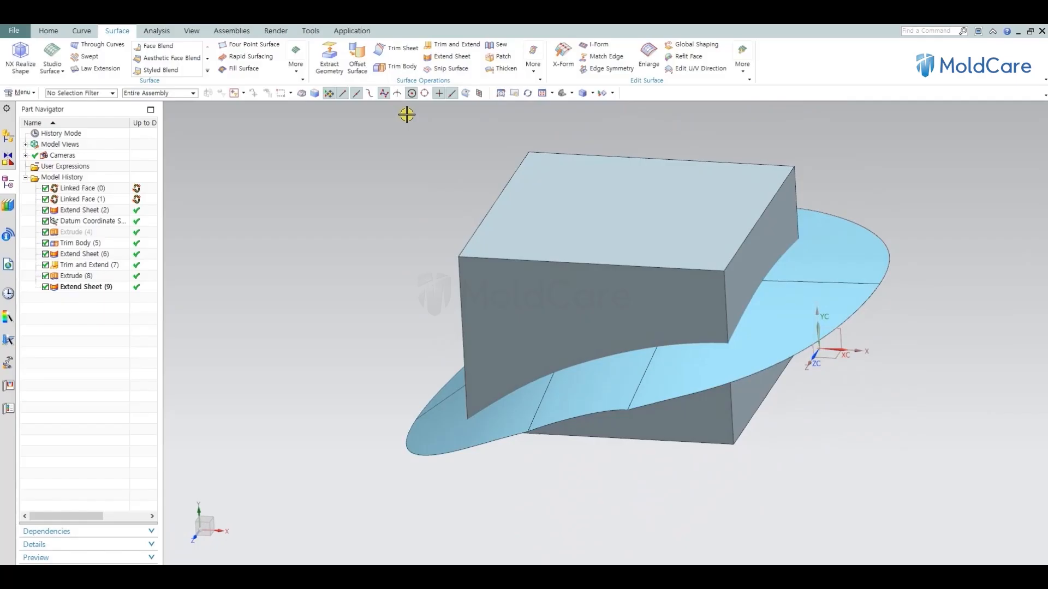
click(439, 58)
click(395, 68)
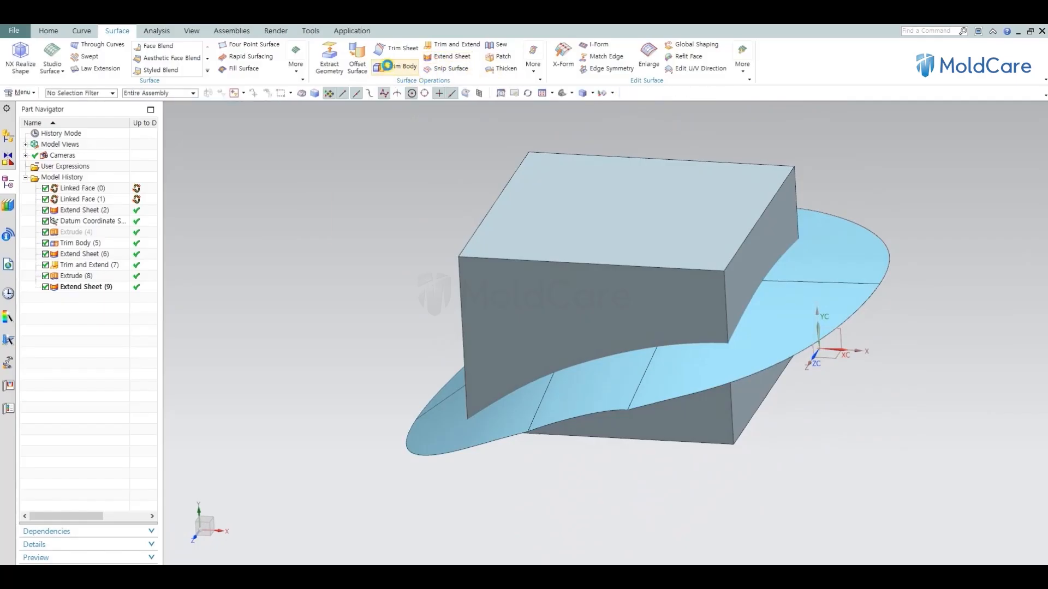
click(669, 251)
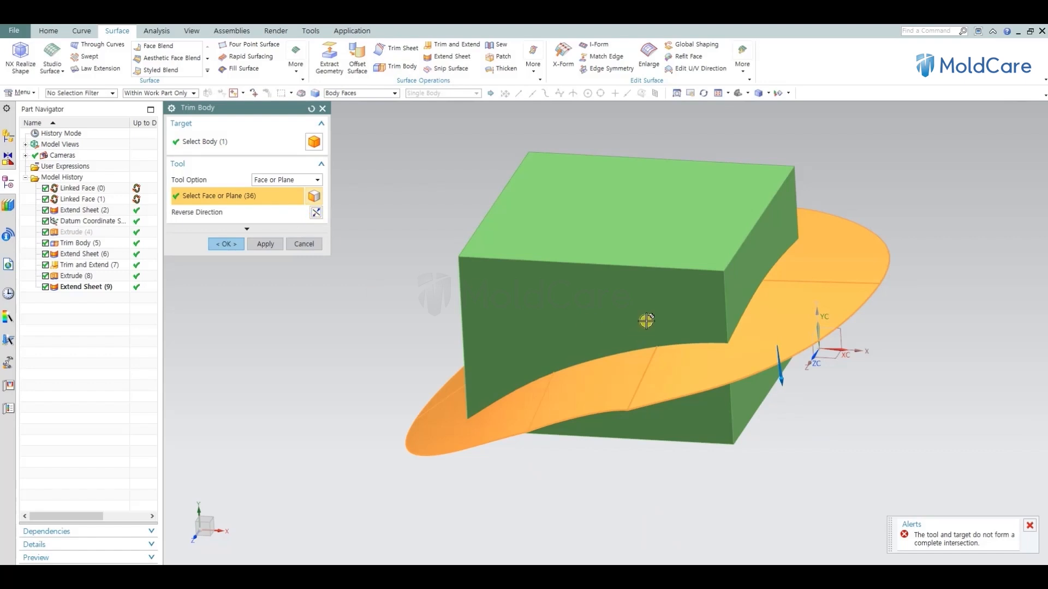
middle_drag(646, 321, 722, 414)
middle_click(664, 369)
middle_click(678, 373)
right_drag(890, 378, 890, 397)
middle_drag(889, 397, 850, 403)
key(Escape)
Step: Edit the flange's last Extend Sheet feature and set its offset to 40 mm
double_click(880, 280)
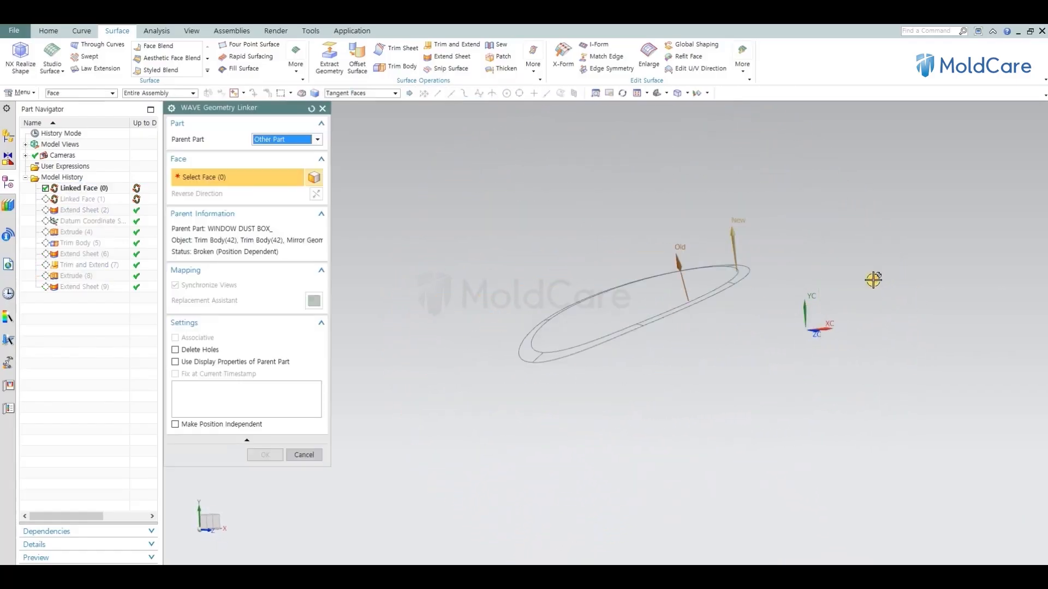
key(Escape)
double_click(82, 286)
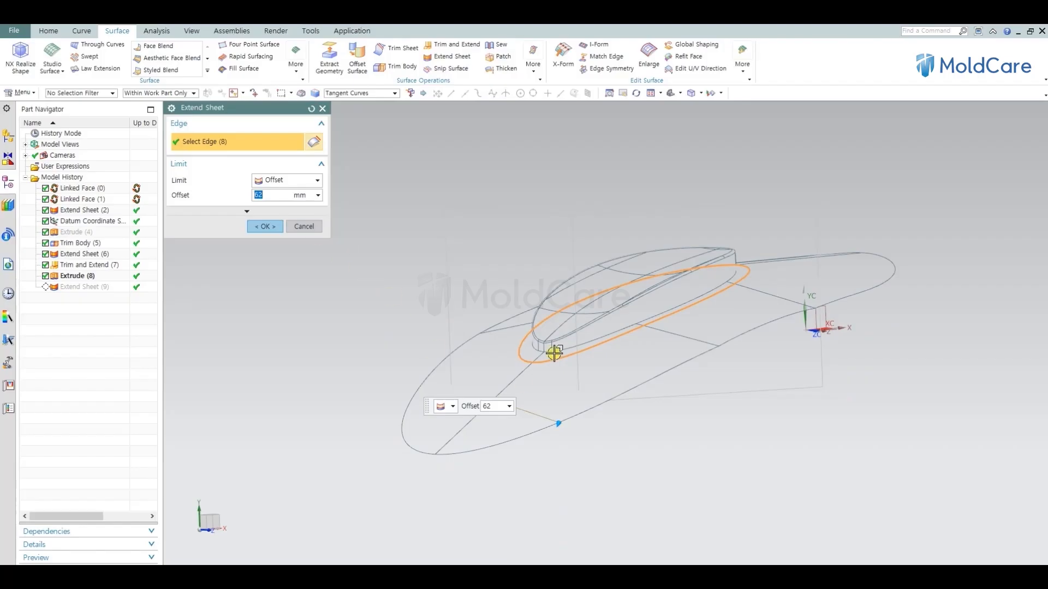
middle_drag(554, 353, 592, 415)
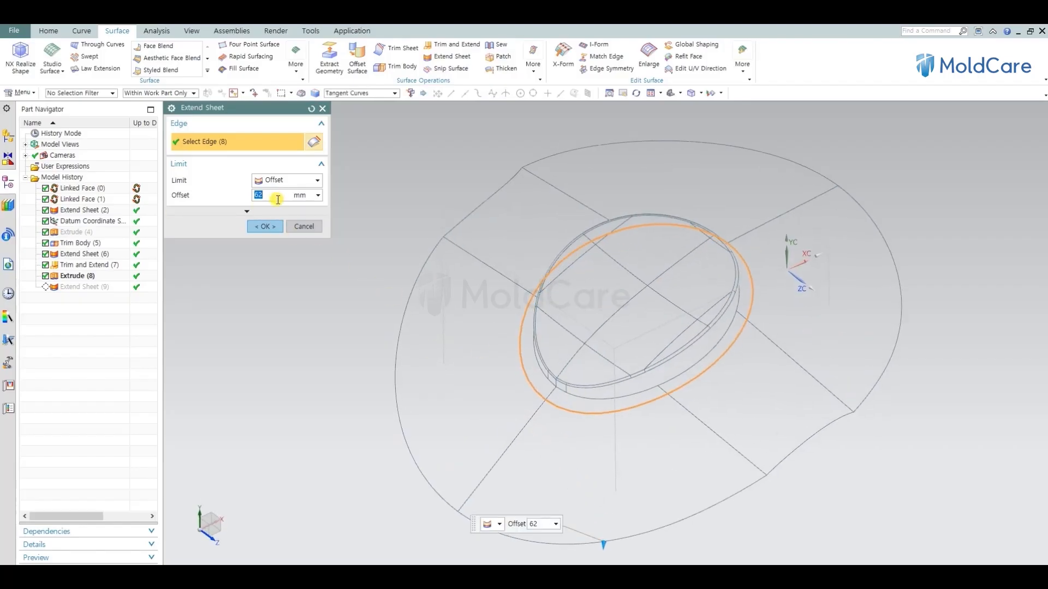
text(50)
key(Return)
text(40)
key(Return)
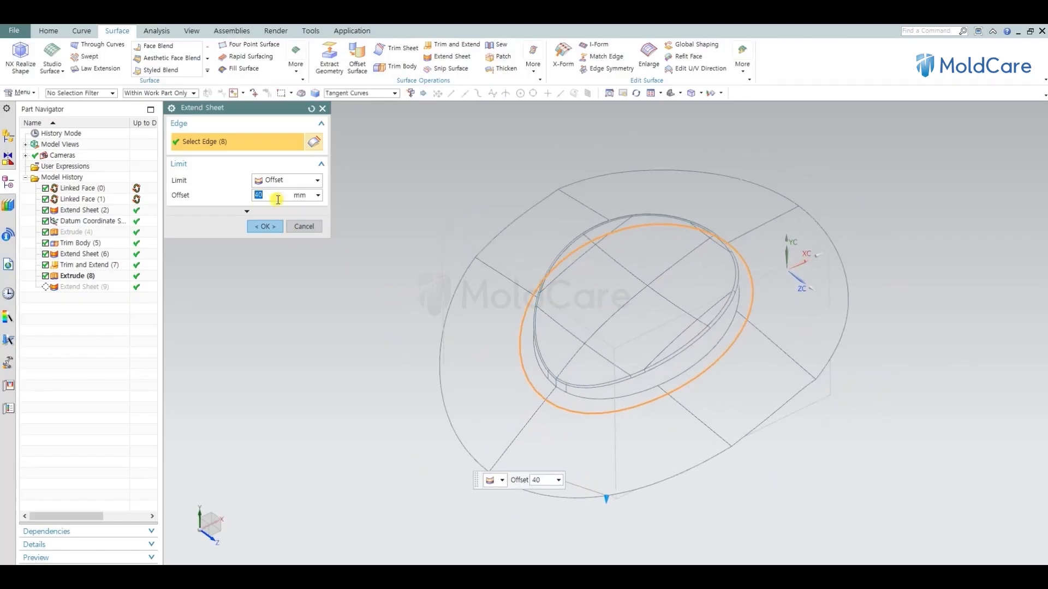
middle_click(506, 126)
Step: Try again to trim the block using the shortened flange sheet as the cutting face
right_drag(875, 271, 901, 256)
mouse_move(882, 259)
middle_down()
mouse_move(819, 295)
mouse_move(792, 286)
middle_up()
click(391, 71)
click(727, 264)
middle_click(728, 264)
click(817, 350)
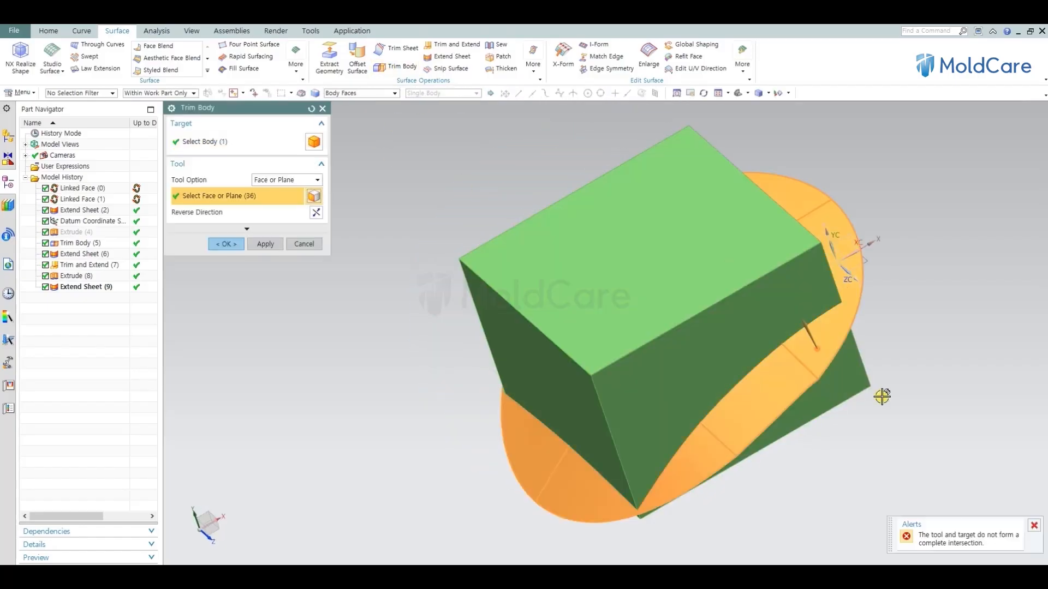
key(Escape)
Step: Hide the block, switch to the Modeling application and examine the raised window's rim on the sheet body
key(ctrl+b)
click(858, 382)
middle_click(868, 394)
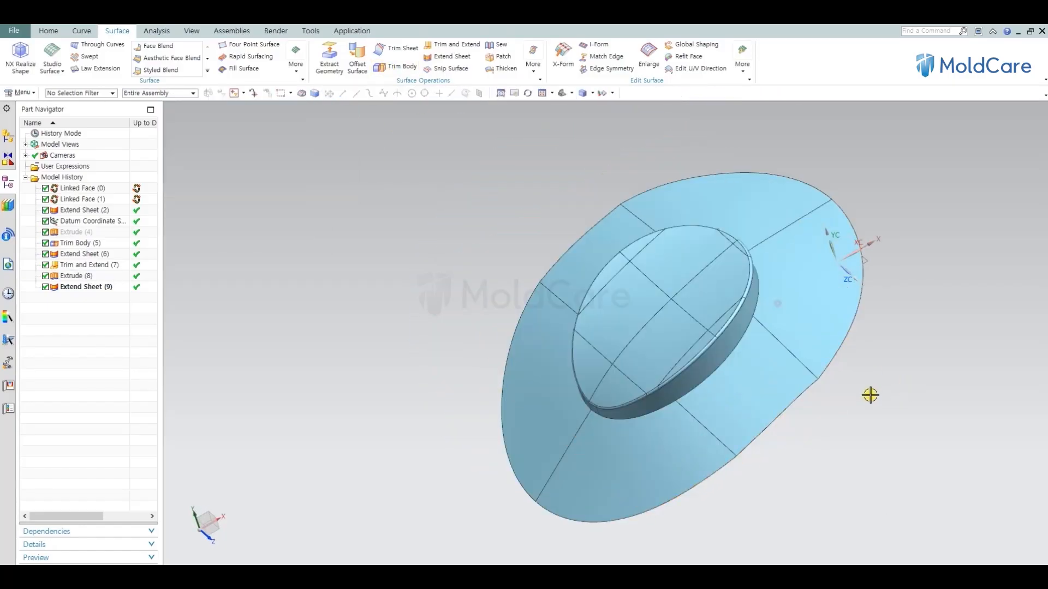
scroll(751, 274, up, 3)
middle_drag(751, 273, 665, 164)
key(ctrl+m)
scroll(664, 136, up, 8)
scroll(744, 269, down, 9)
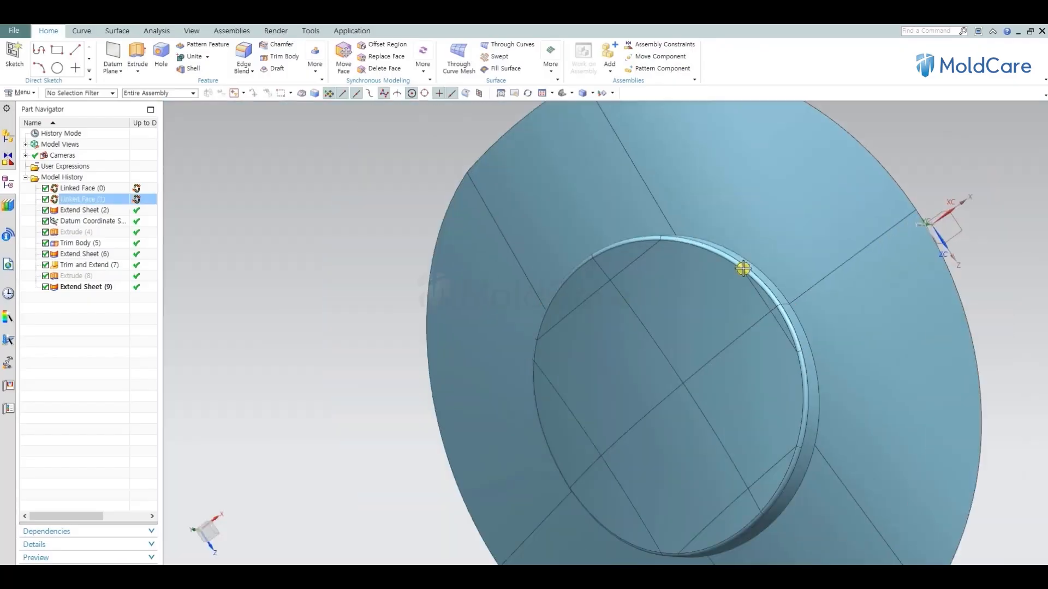
Step: Examine the raised window's rim and side wall on the sheet body from several angles and distances
scroll(743, 269, up, 12)
middle_drag(753, 289, 791, 260)
scroll(780, 318, down, 7)
middle_drag(780, 318, 728, 306)
scroll(728, 307, down, 8)
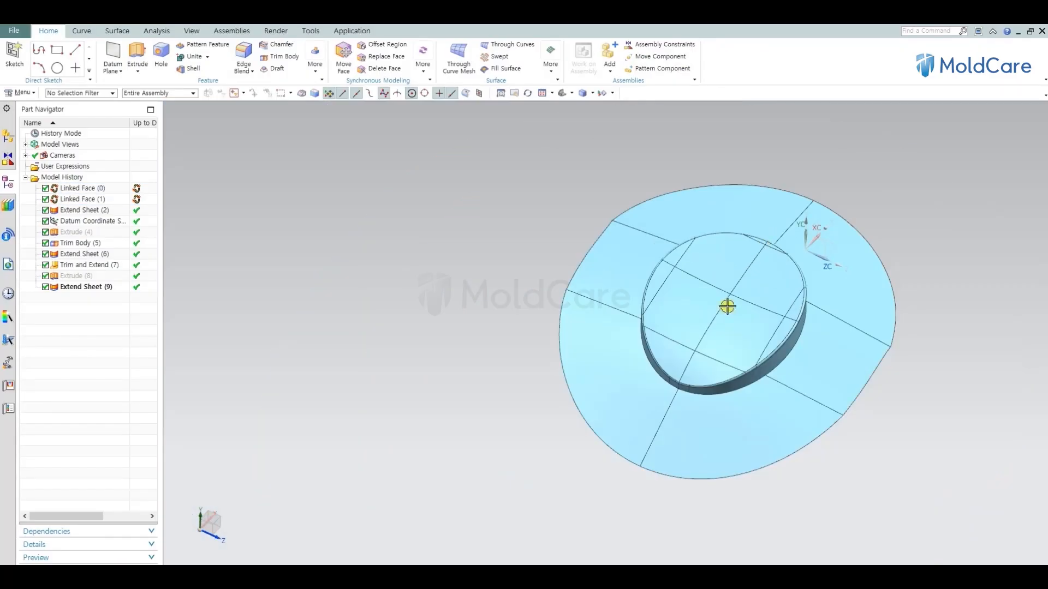
scroll(629, 411, up, 8)
scroll(638, 402, up, 5)
middle_drag(630, 412, 710, 382)
scroll(641, 393, down, 2)
scroll(658, 308, up, 8)
scroll(650, 306, down, 8)
scroll(635, 372, up, 10)
scroll(627, 360, down, 15)
scroll(710, 382, down, 4)
middle_drag(619, 333, 474, 300)
scroll(474, 300, down, 3)
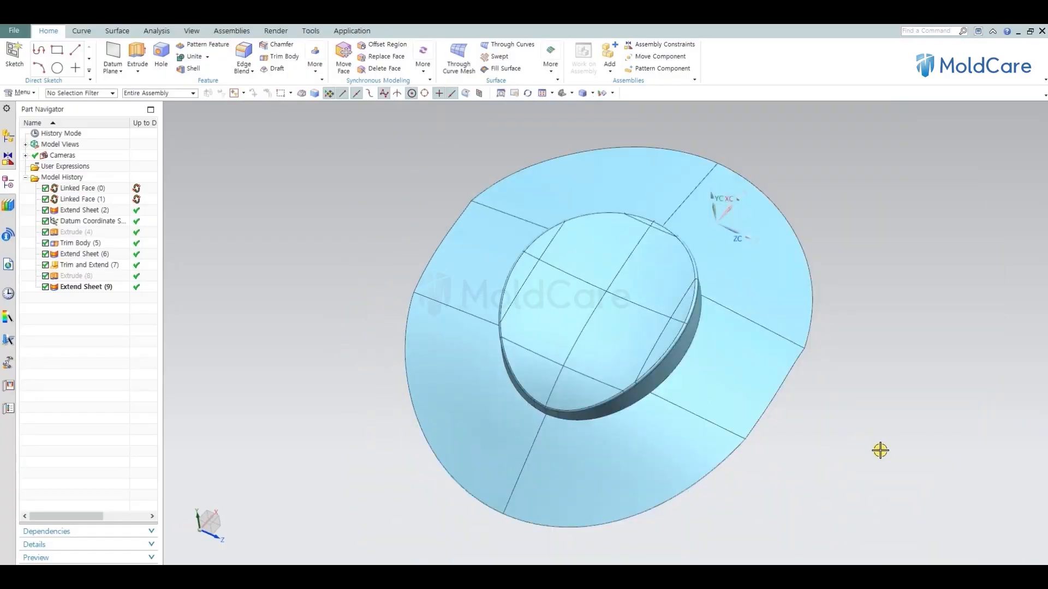
Step: Restore the hidden block and try to trim it using the complete window and flange sheet as the tool
click(878, 450)
key(ctrl+z)
middle_drag(589, 355, 674, 401)
click(277, 60)
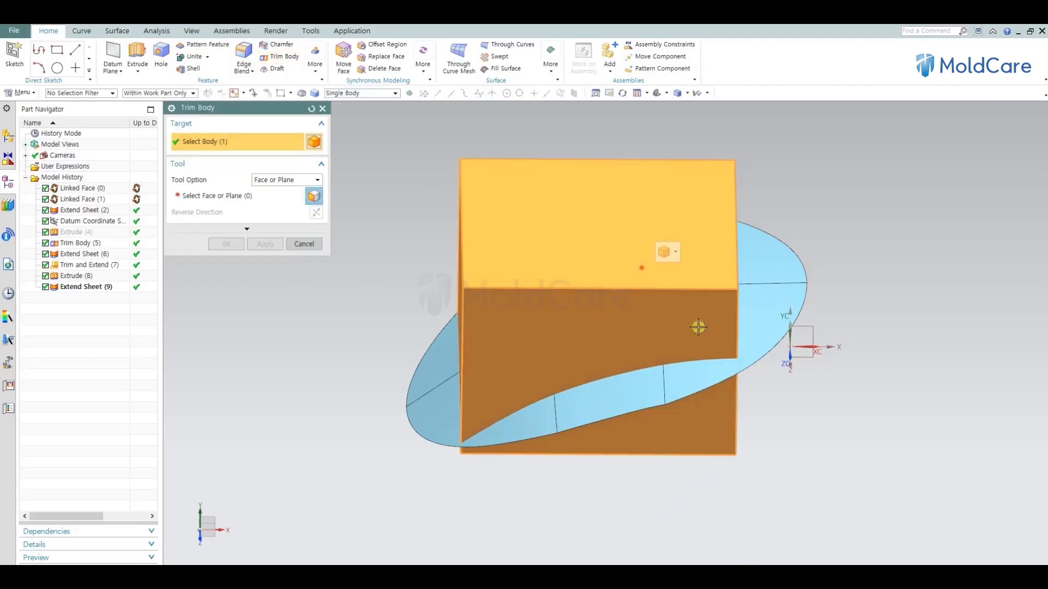
click(694, 325)
click(783, 352)
middle_click(808, 386)
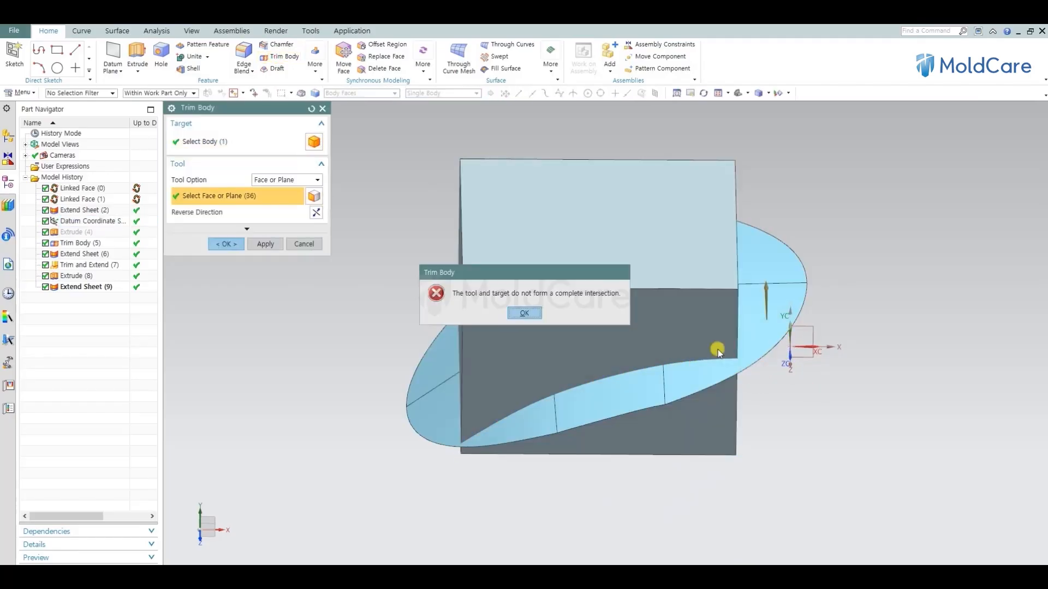
click(524, 313)
middle_drag(710, 368, 692, 393)
key(Escape)
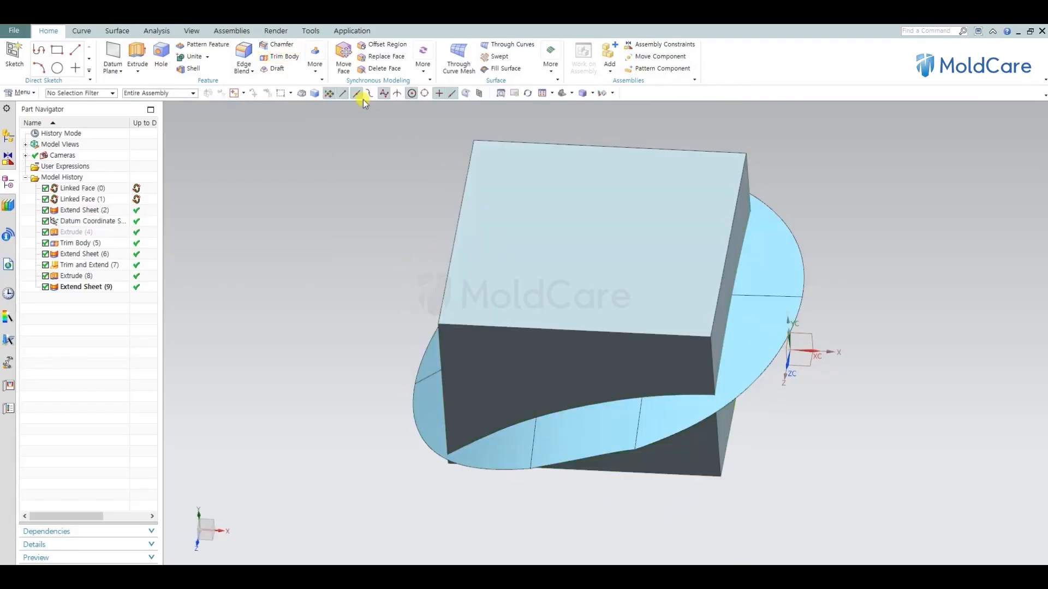
Step: Hide the block and trim the window and flange sheet in half at the datum plane through its centre
key(ctrl+b)
click(575, 293)
middle_click(576, 293)
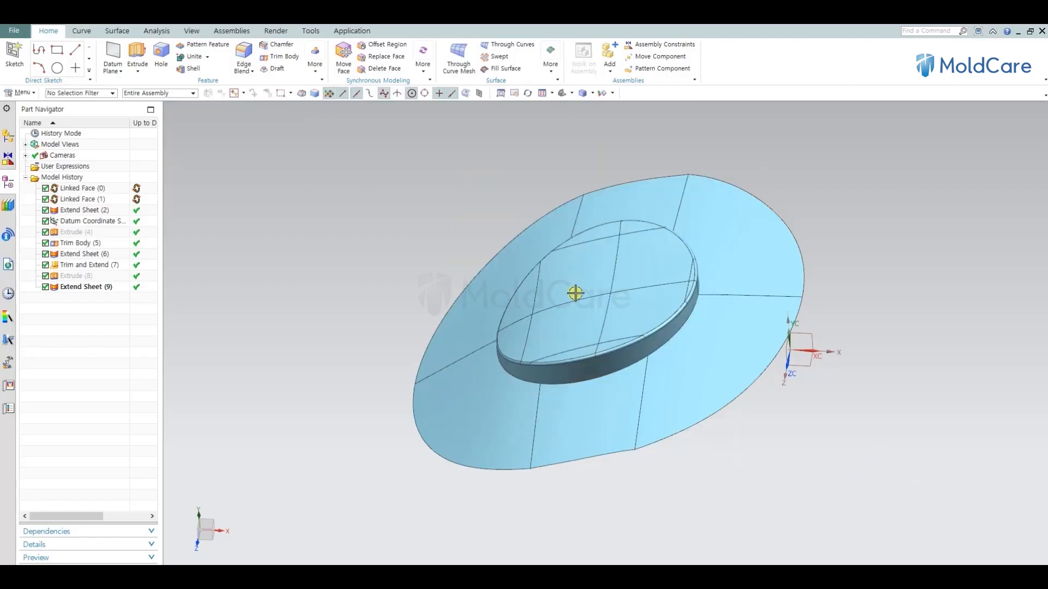
click(277, 61)
click(725, 365)
middle_click(831, 426)
click(800, 362)
middle_click(776, 447)
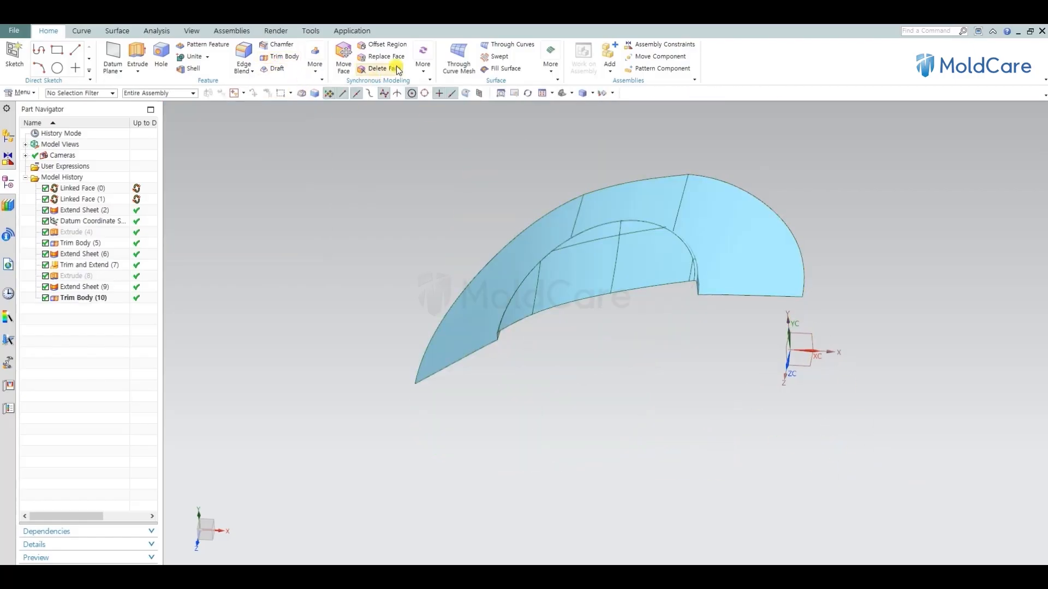
Step: Mirror the remaining half of the sheet about the same central datum plane using Mirror Geometry
click(314, 60)
click(509, 253)
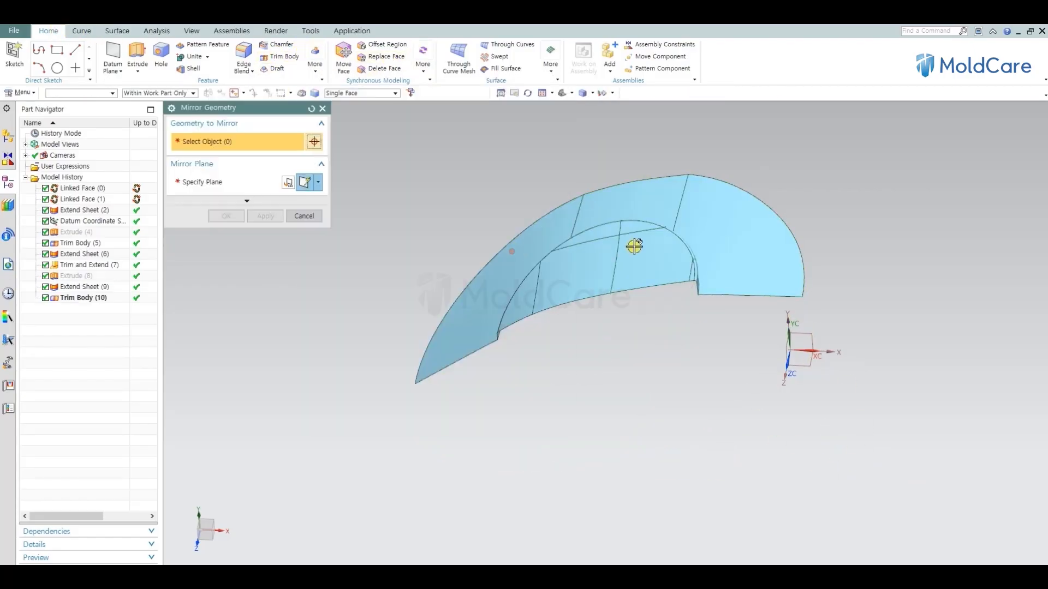
click(633, 246)
middle_click(812, 400)
click(802, 363)
middle_click(869, 430)
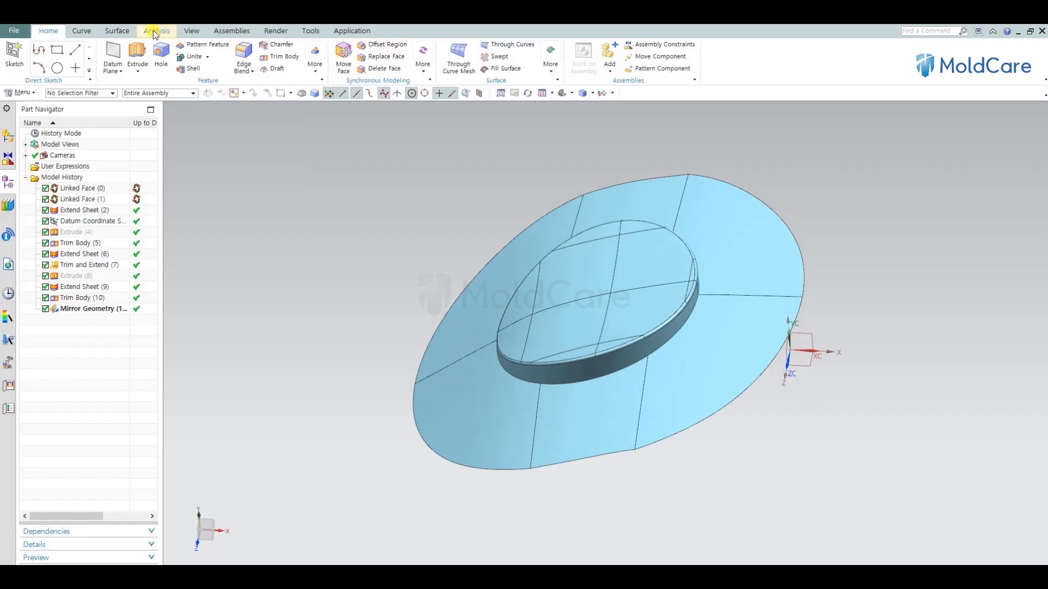
Step: Sew the original half sheet and its mirrored copy into one sheet body
click(116, 31)
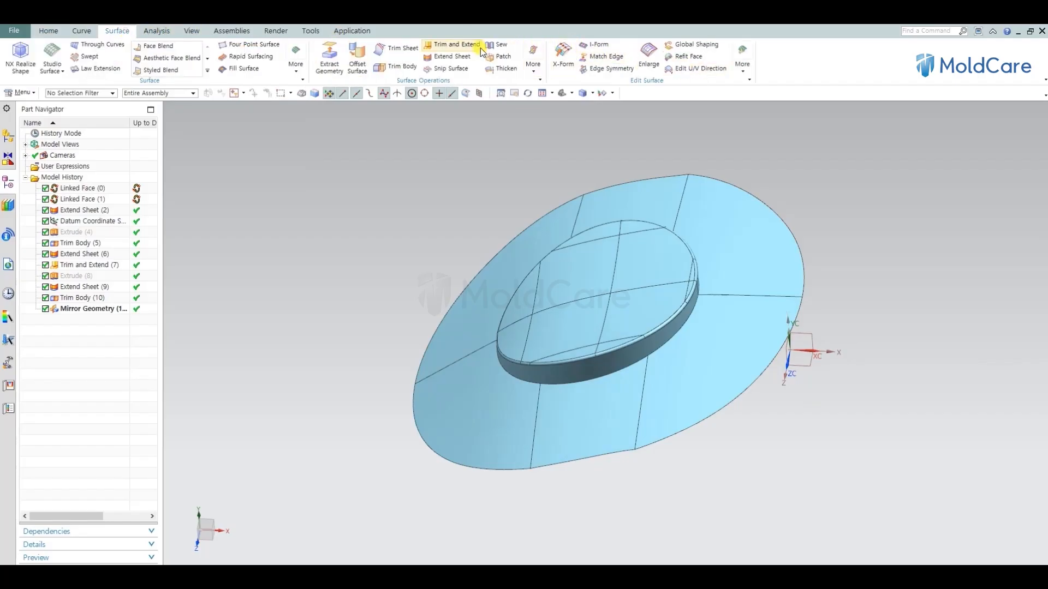
click(499, 45)
click(683, 204)
click(680, 335)
middle_click(840, 472)
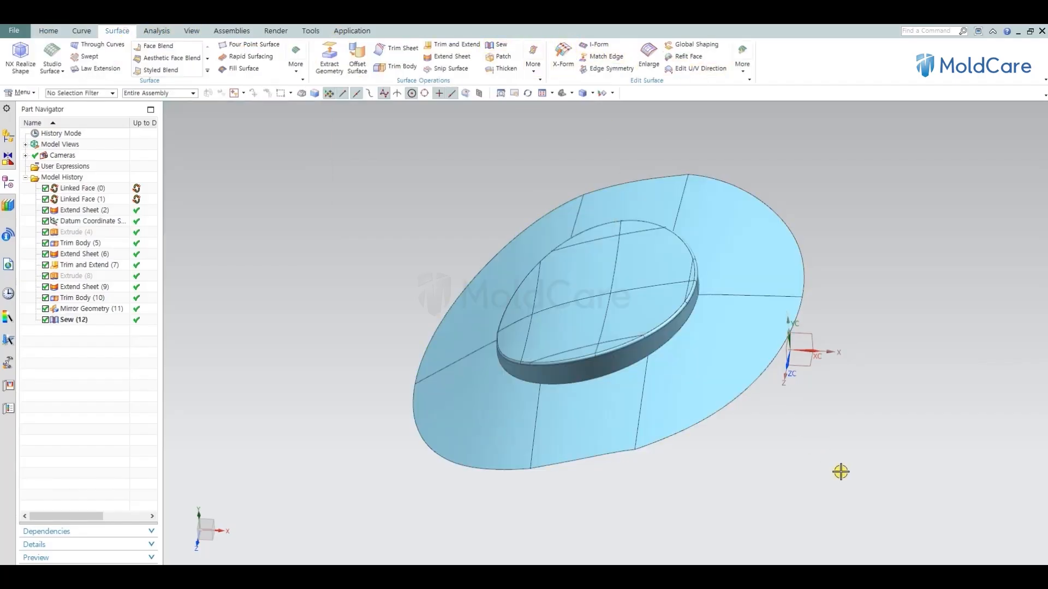
Step: Show the hidden block and trim it with the sewn sheet, reversing the direction to keep the upper portion
key(ctrl+shift+u)
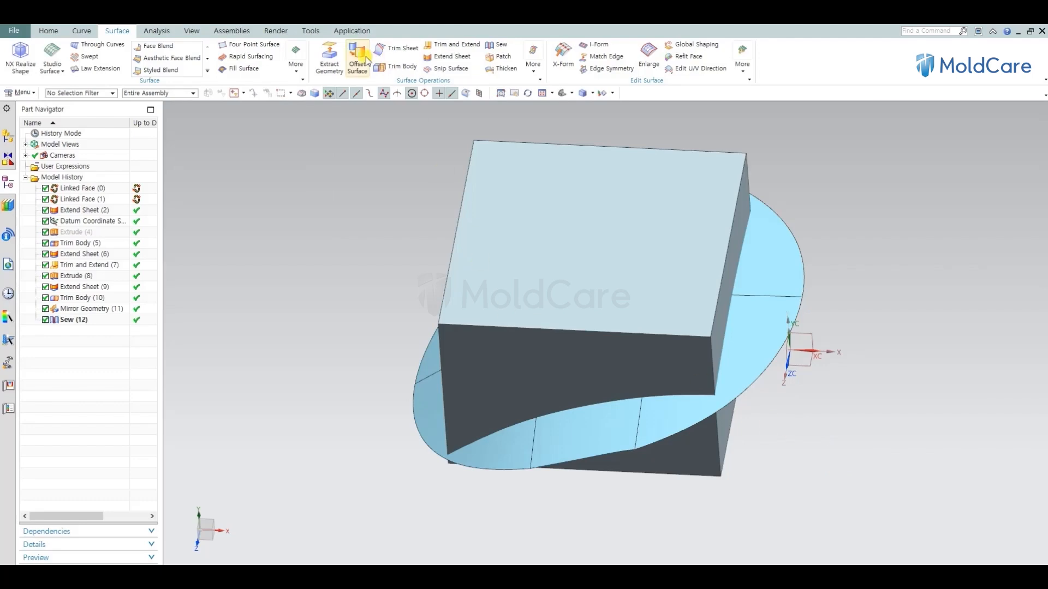
click(386, 68)
click(666, 234)
click(760, 344)
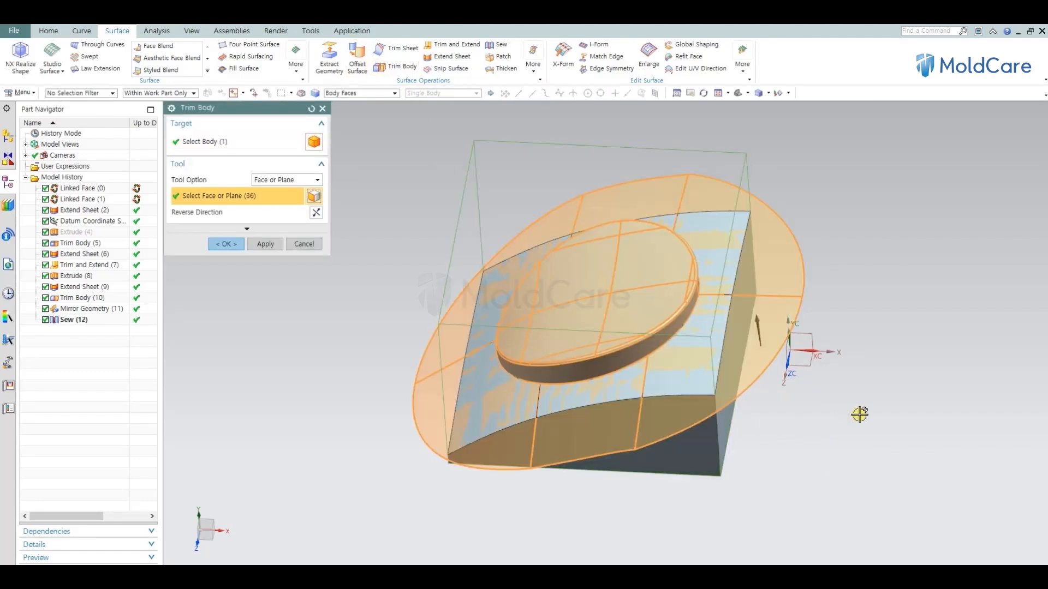
click(316, 214)
middle_click(795, 466)
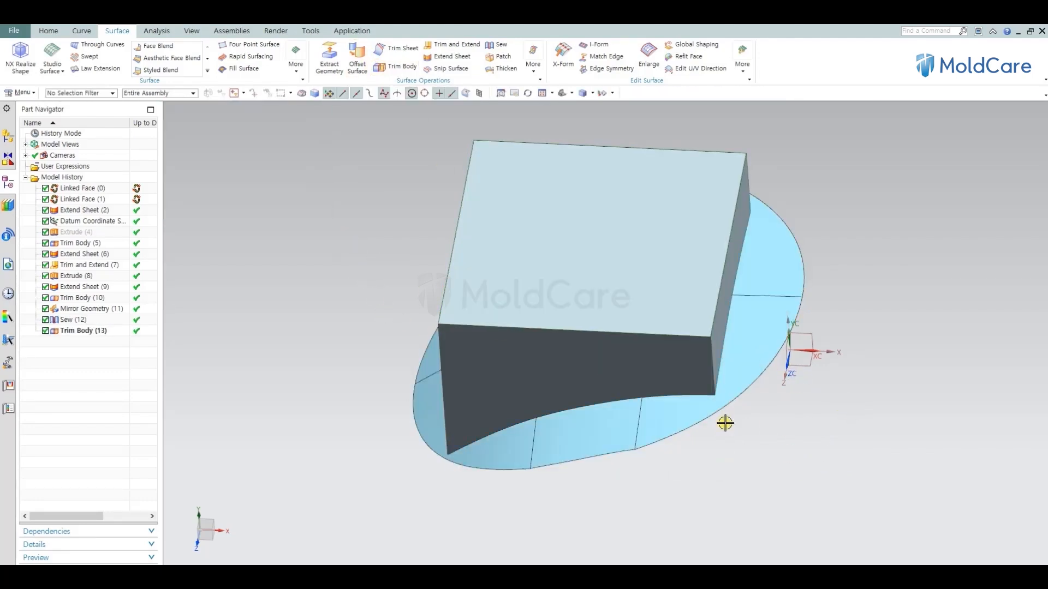
middle_drag(726, 424, 704, 372)
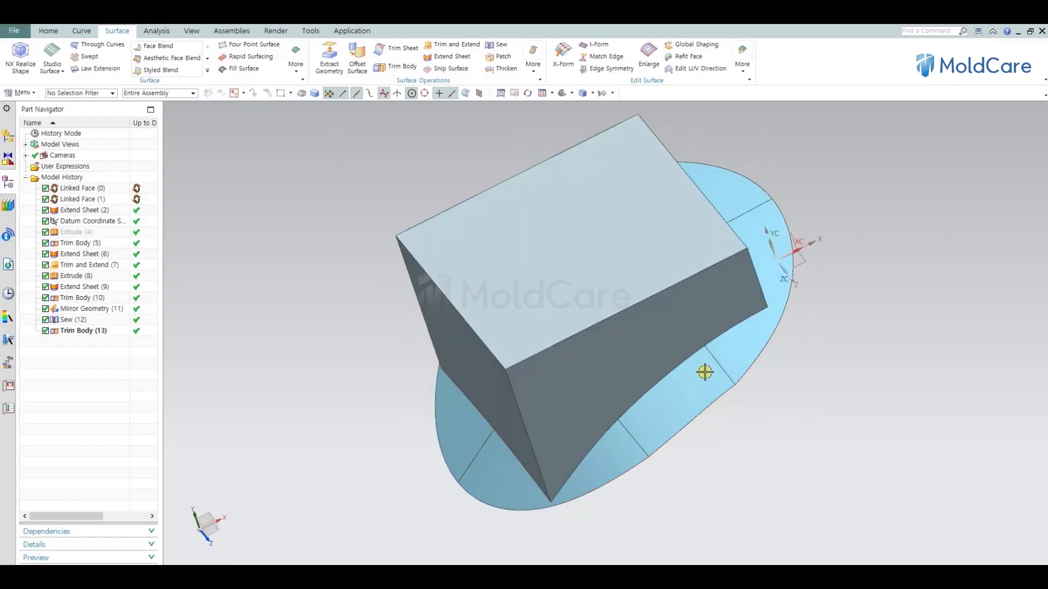
click(76, 277)
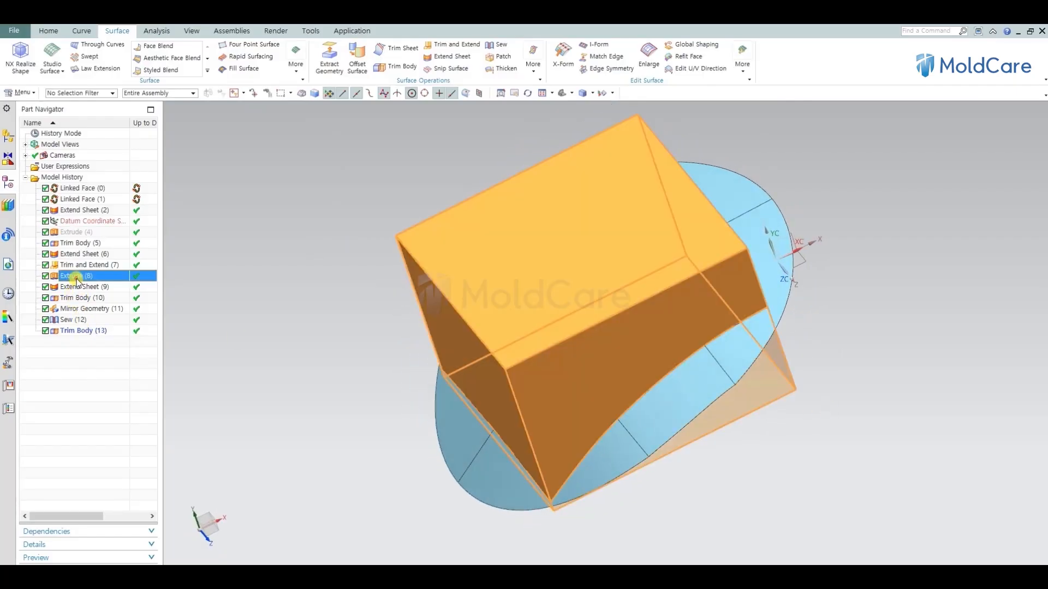
right_click(76, 276)
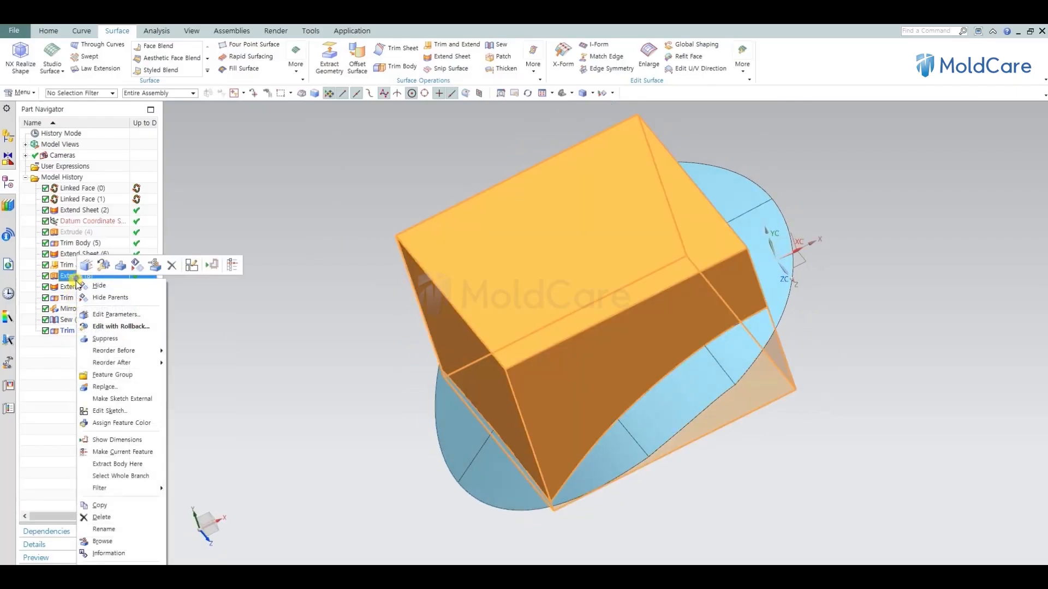
click(140, 399)
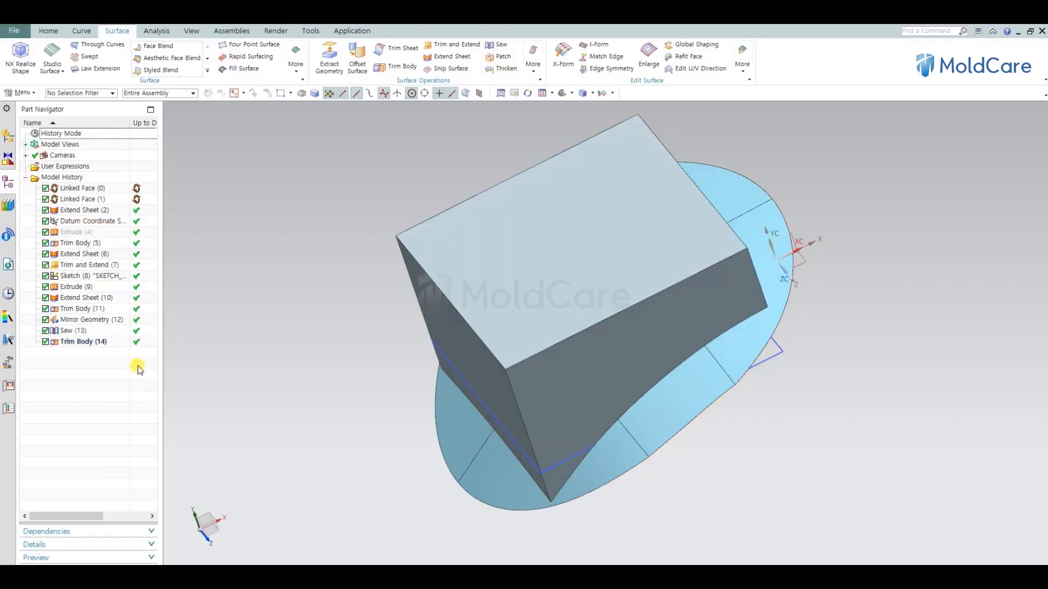
key(ctrl+z)
Step: Roll the model history back to Trim and Extend (7) and inspect the raised window sheet from several angles
right_click(83, 269)
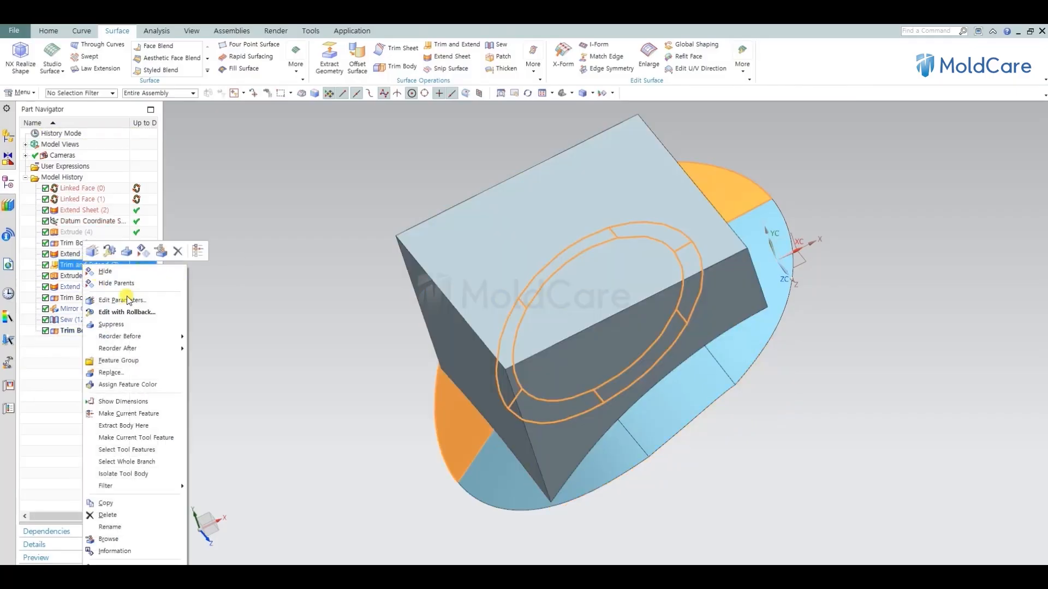
click(158, 415)
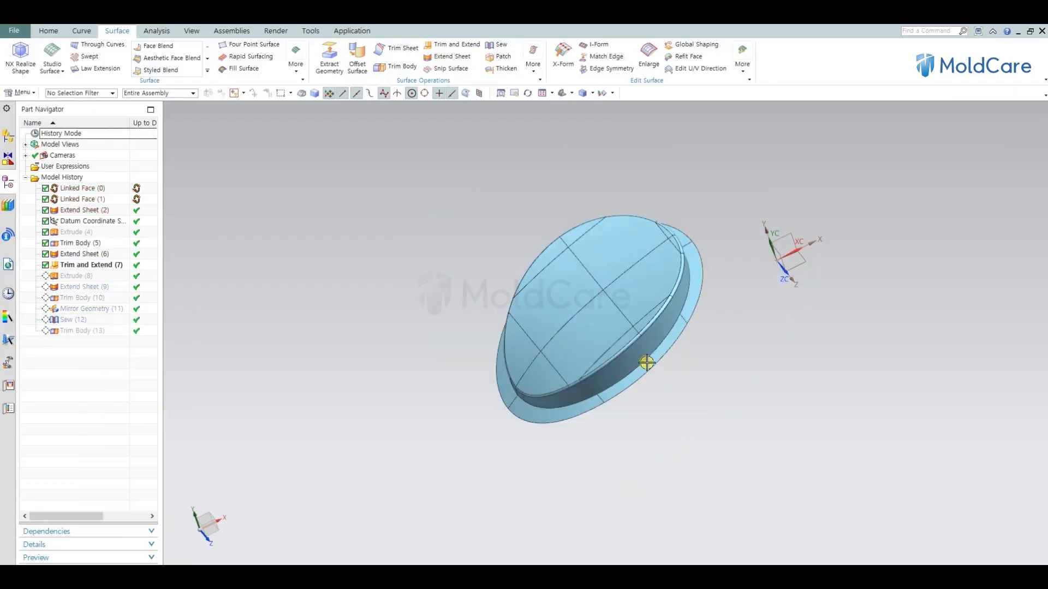
middle_drag(647, 363, 674, 366)
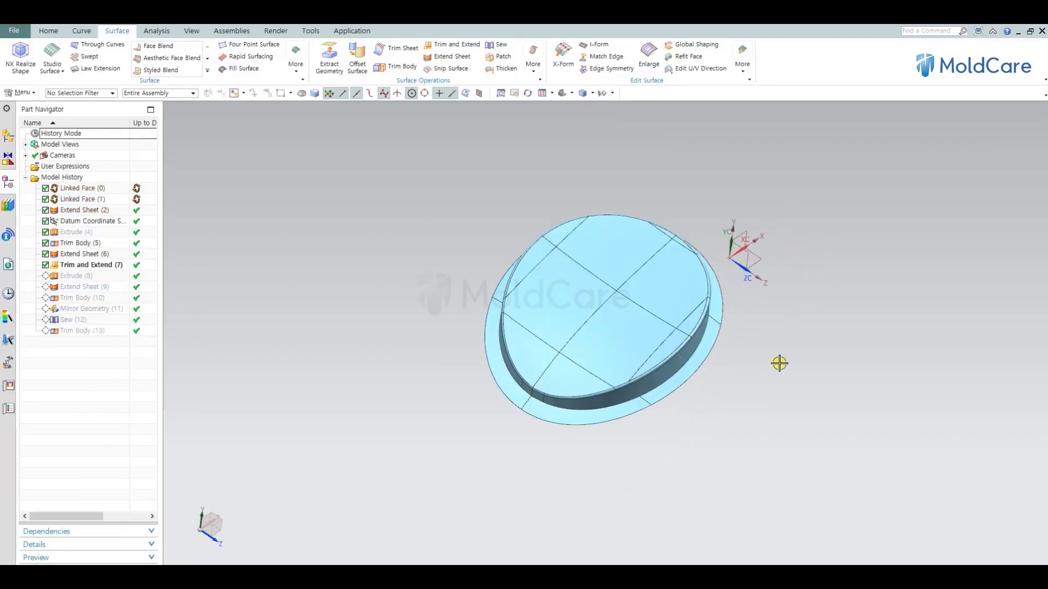
middle_drag(828, 369, 853, 336)
right_drag(853, 336, 856, 354)
middle_drag(783, 329, 856, 306)
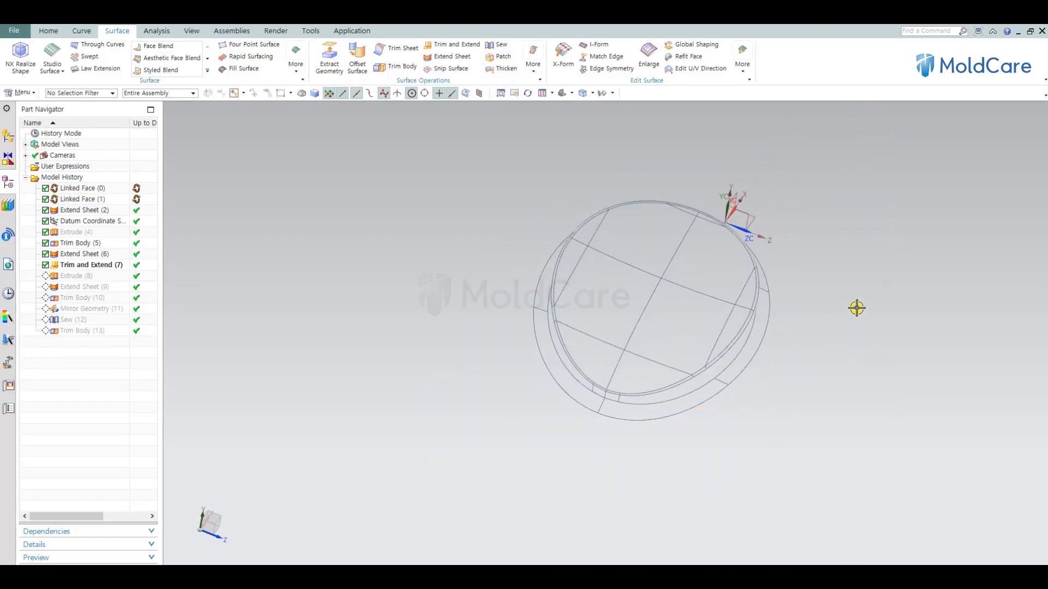
right_drag(856, 306, 854, 292)
mouse_move(854, 293)
middle_down()
mouse_move(714, 304)
mouse_move(730, 344)
mouse_move(720, 337)
middle_up()
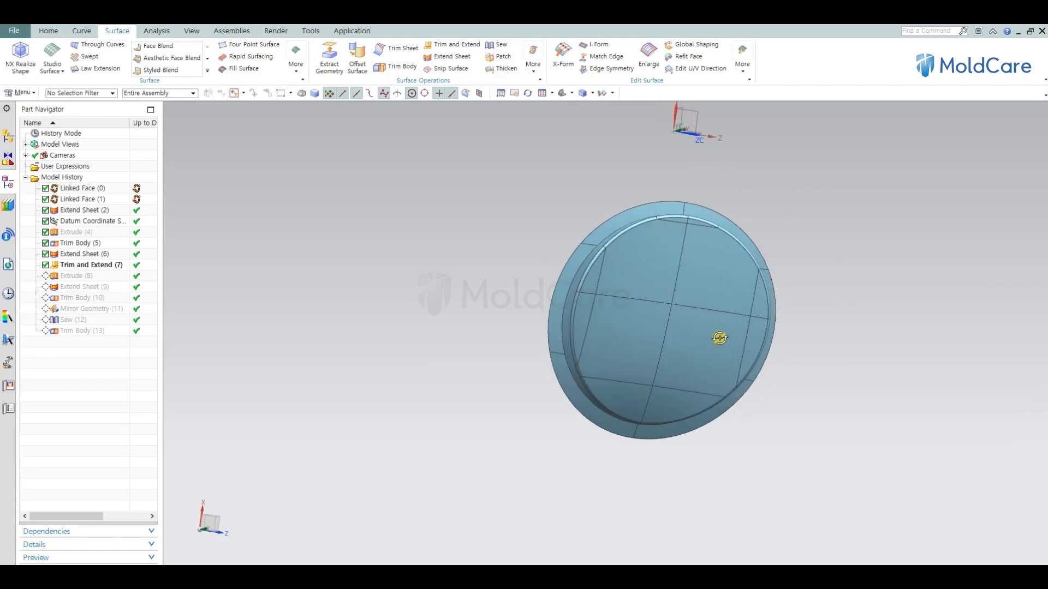
scroll(818, 305, up, 2)
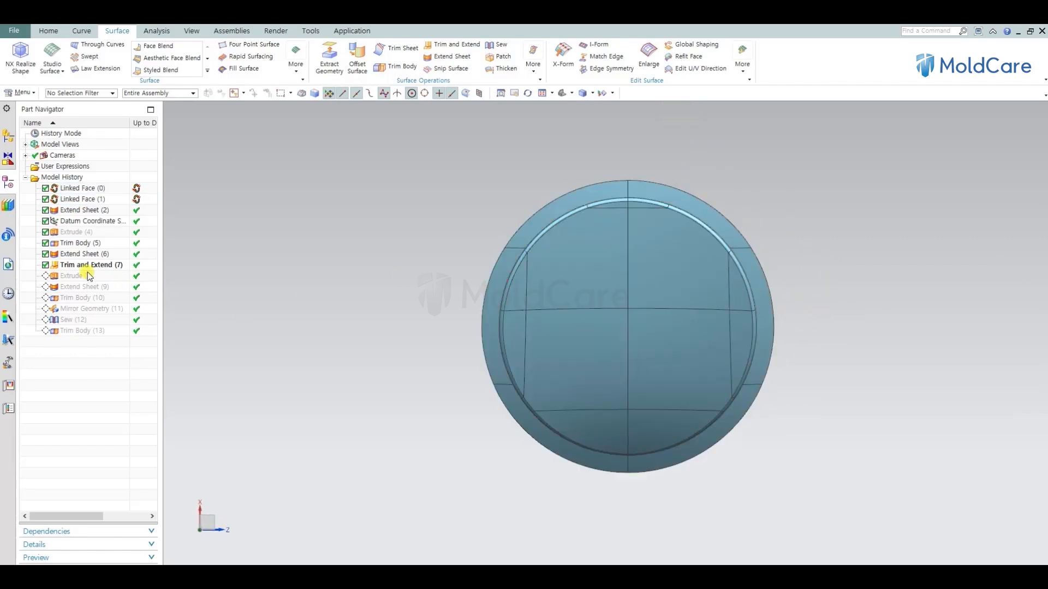
Step: Advance the model history through the block's Extrude (8) to Extend Sheet (9), reviewing each feature
right_click(65, 277)
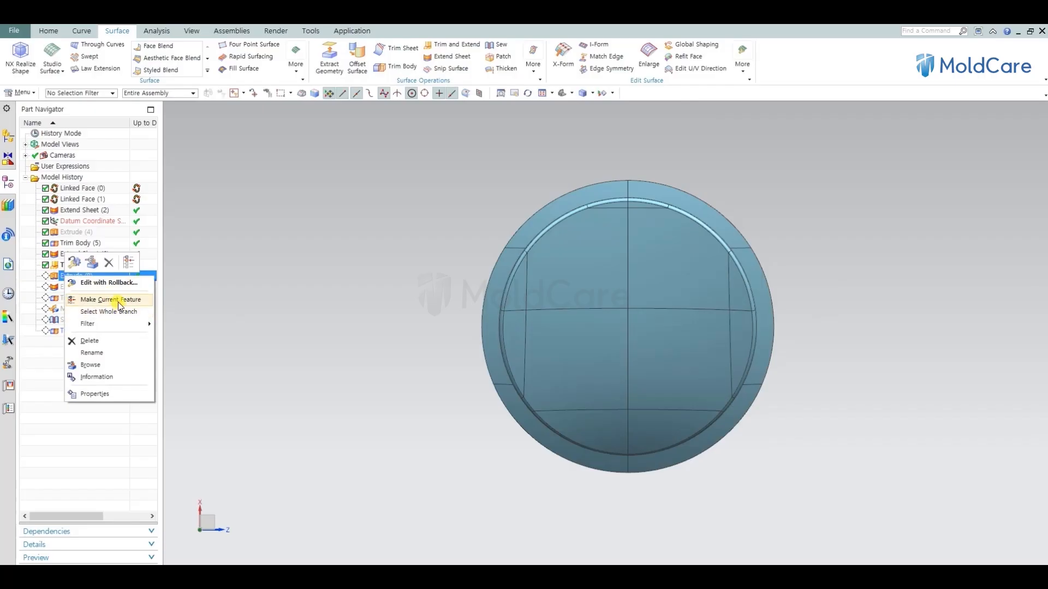
click(119, 304)
middle_drag(436, 327, 508, 303)
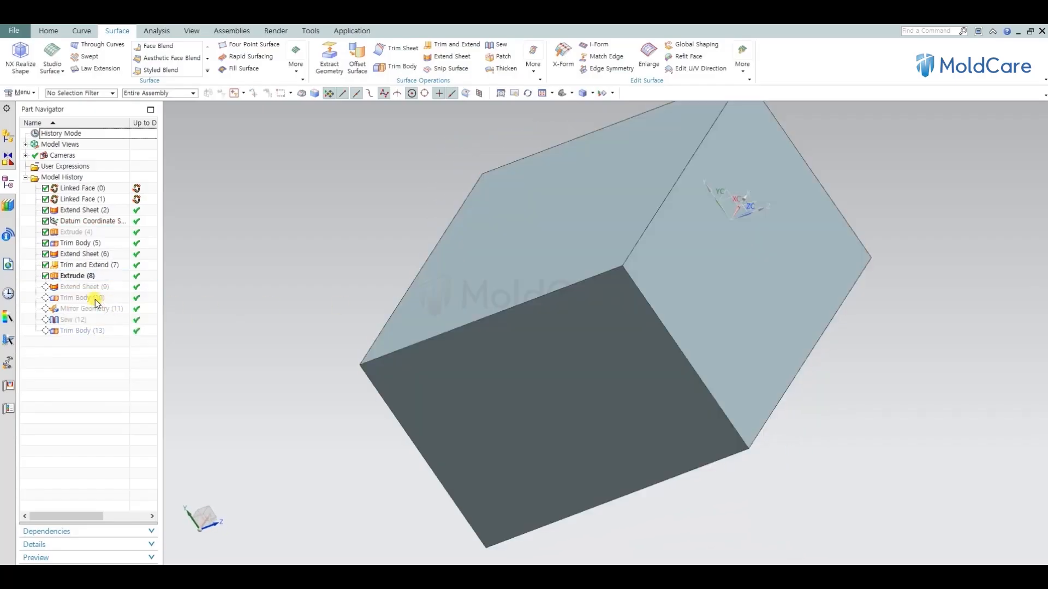
right_click(81, 286)
click(123, 326)
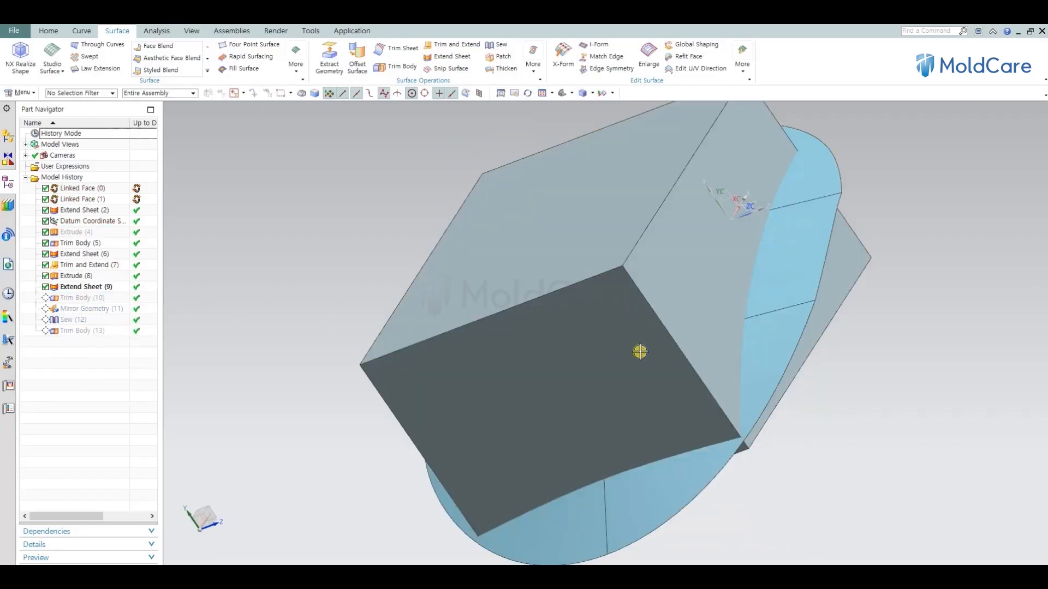
Step: Hide the block and inspect the extended flange sheet around the window
right_click(824, 436)
key(ctrl+b)
click(676, 350)
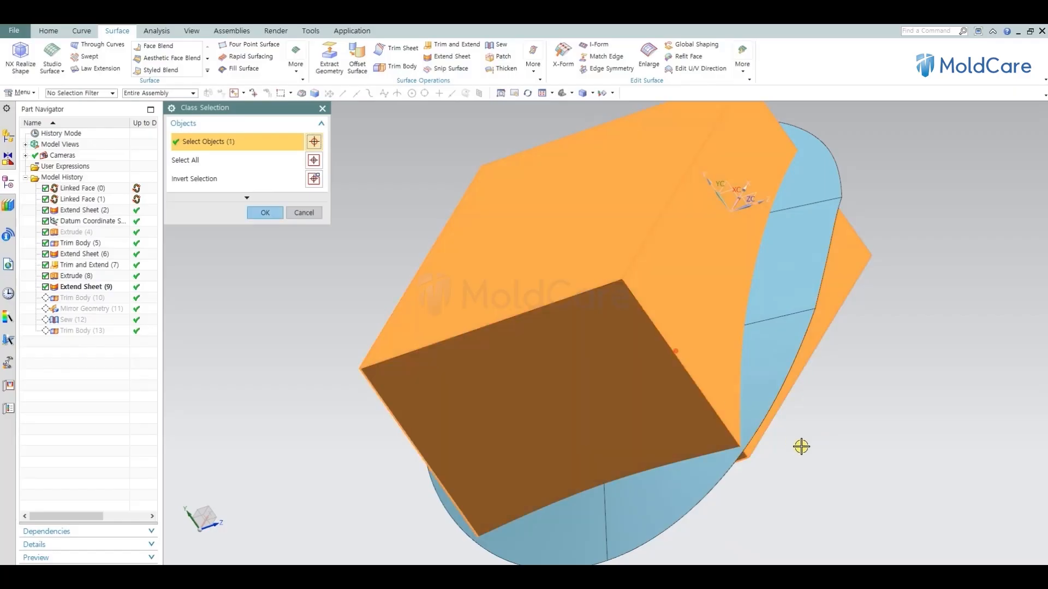
middle_click(801, 447)
middle_drag(722, 423, 749, 397)
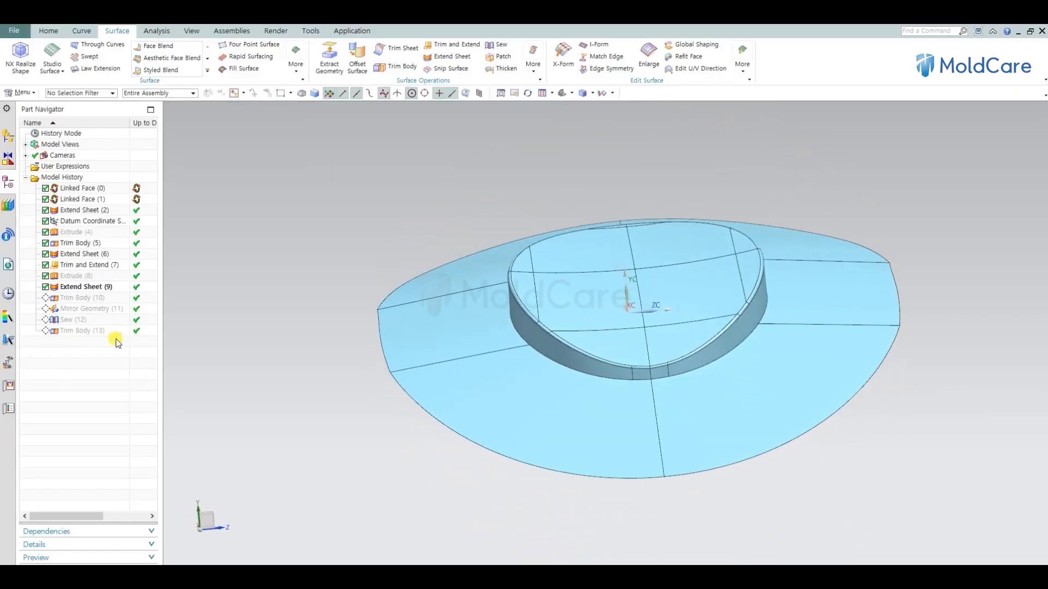
Step: Advance the history to Trim Body (10), and suppress and unsuppress it to compare the full and halved sheet
right_click(69, 301)
click(124, 337)
middle_drag(596, 444, 574, 457)
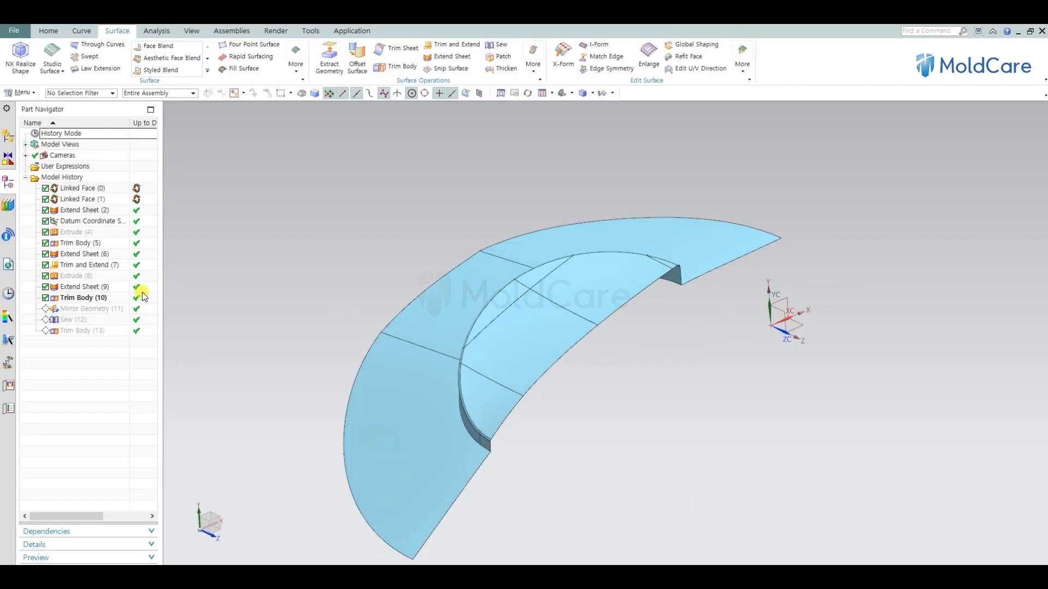
click(46, 298)
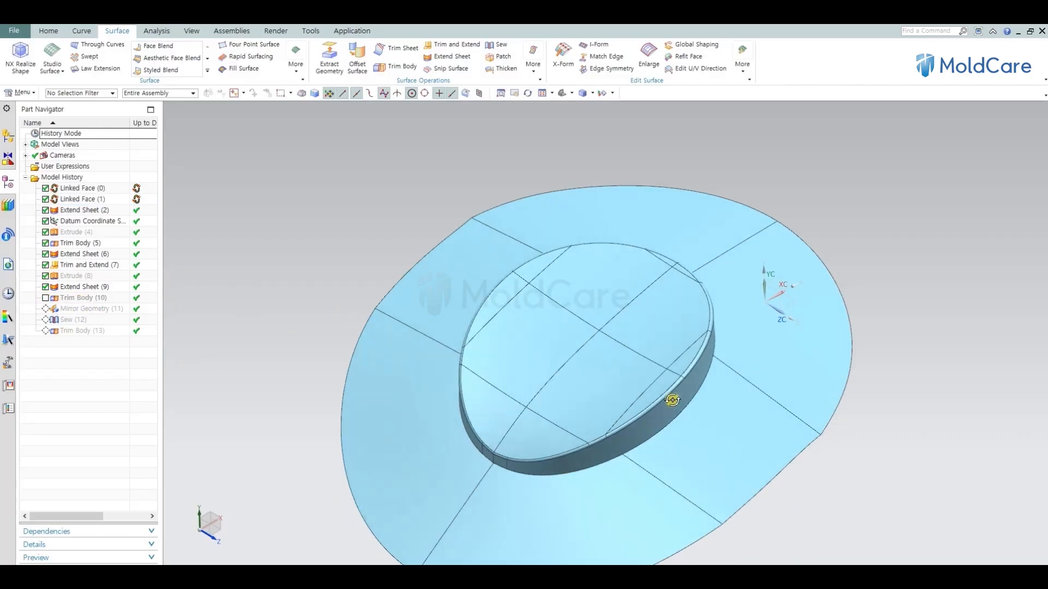
click(45, 298)
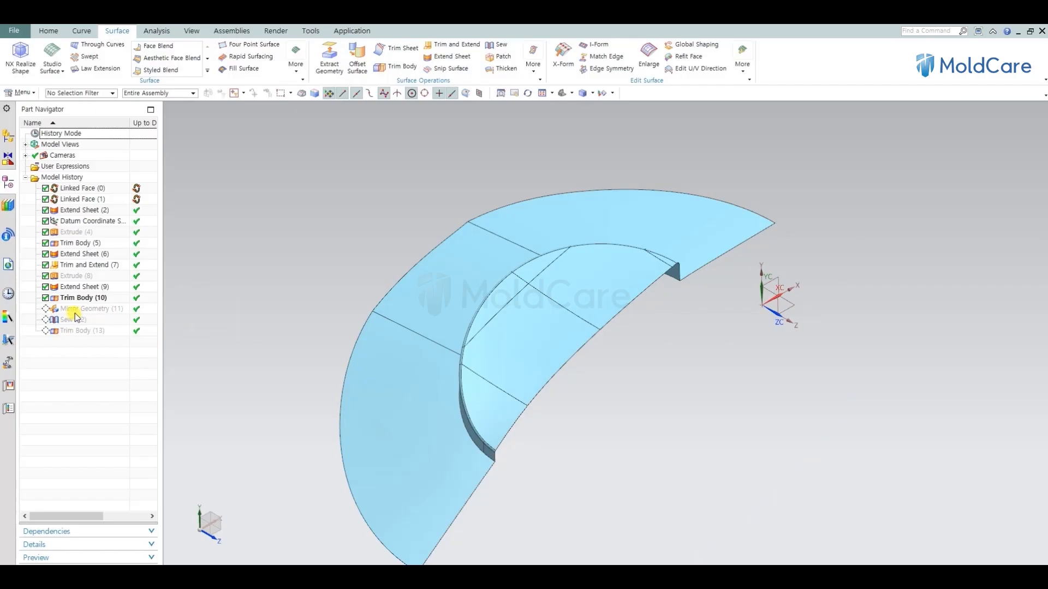
Step: Advance the model history through Mirror Geometry (11) and Sew (12) to Trim Body (13), reviewing each result
right_click(76, 310)
click(117, 346)
click(72, 321)
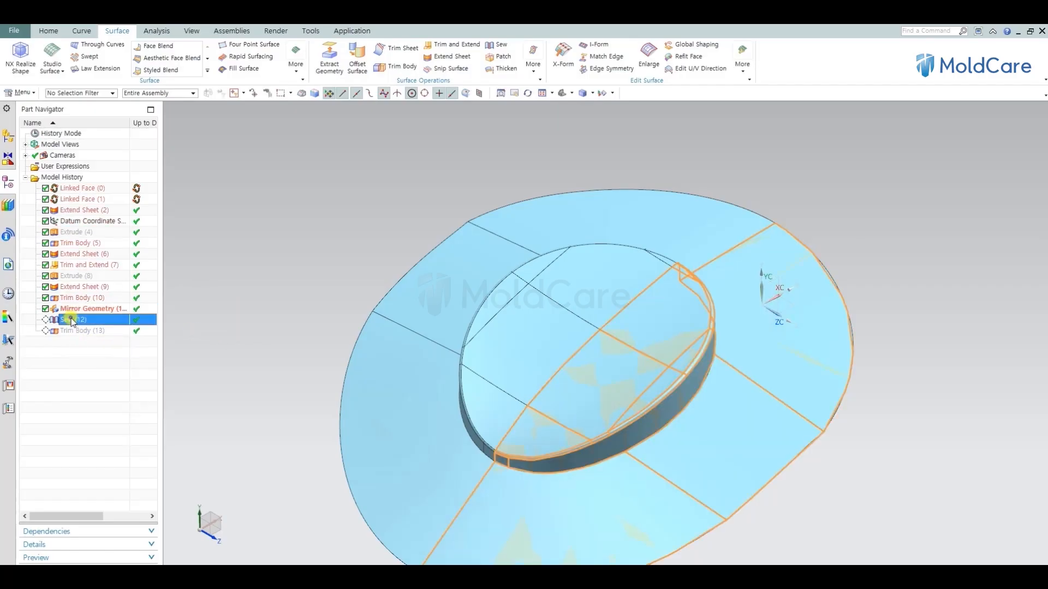
right_click(72, 321)
click(109, 355)
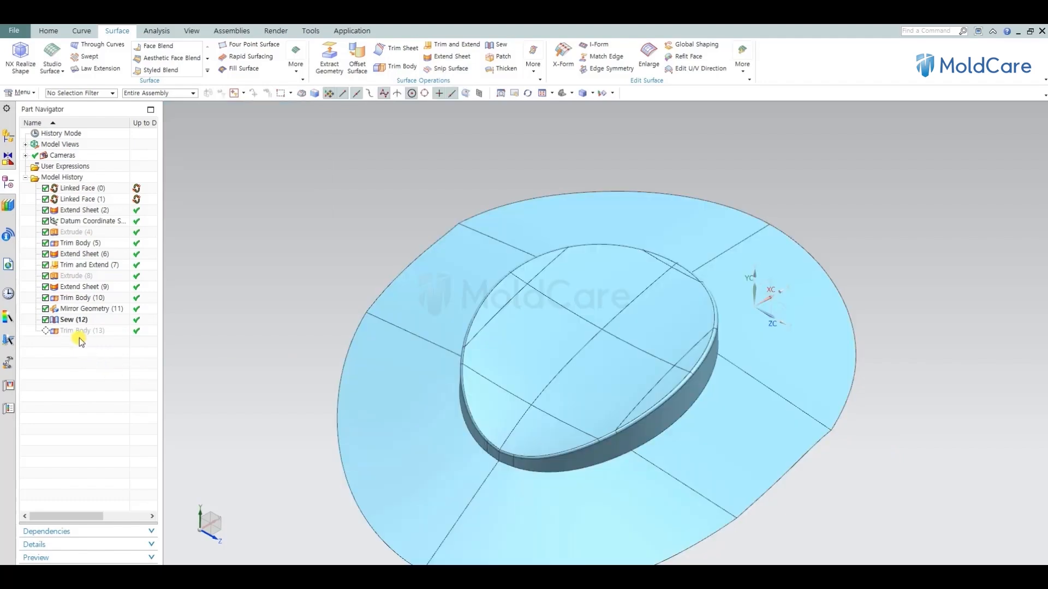
right_click(70, 331)
click(147, 380)
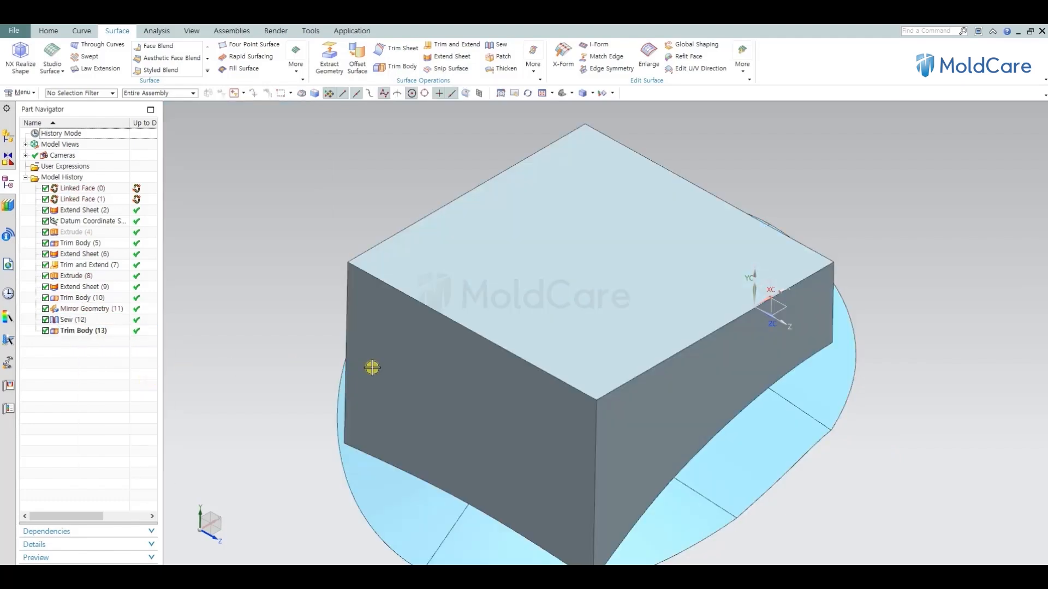
Step: Hide the sheet bodies used for trimming, leaving only the trimmed block displayed
middle_drag(372, 368, 542, 343)
middle_drag(537, 331, 694, 351)
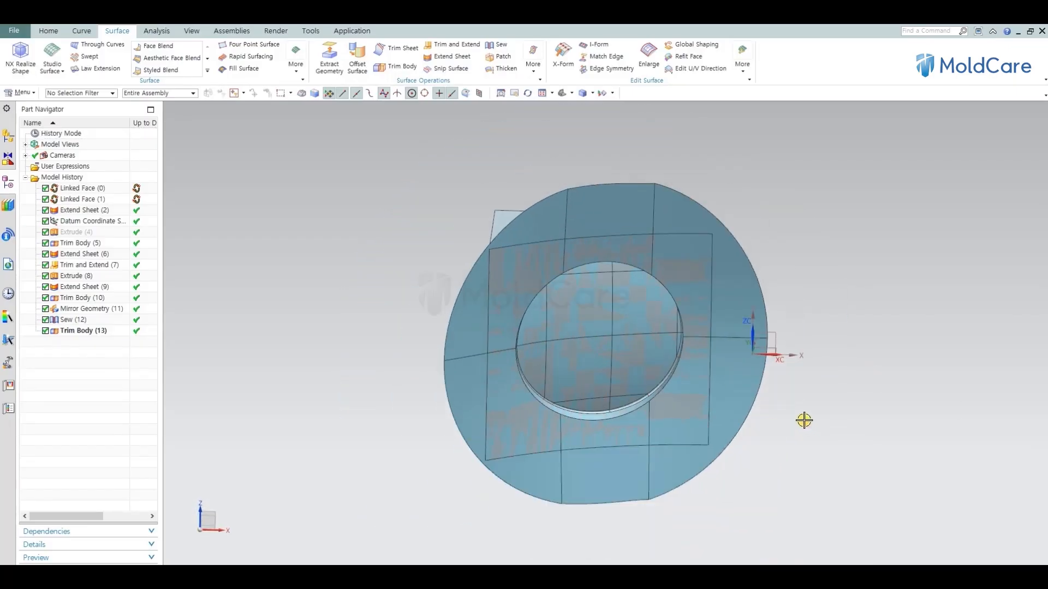
key(ctrl+b)
click(745, 397)
middle_click(817, 459)
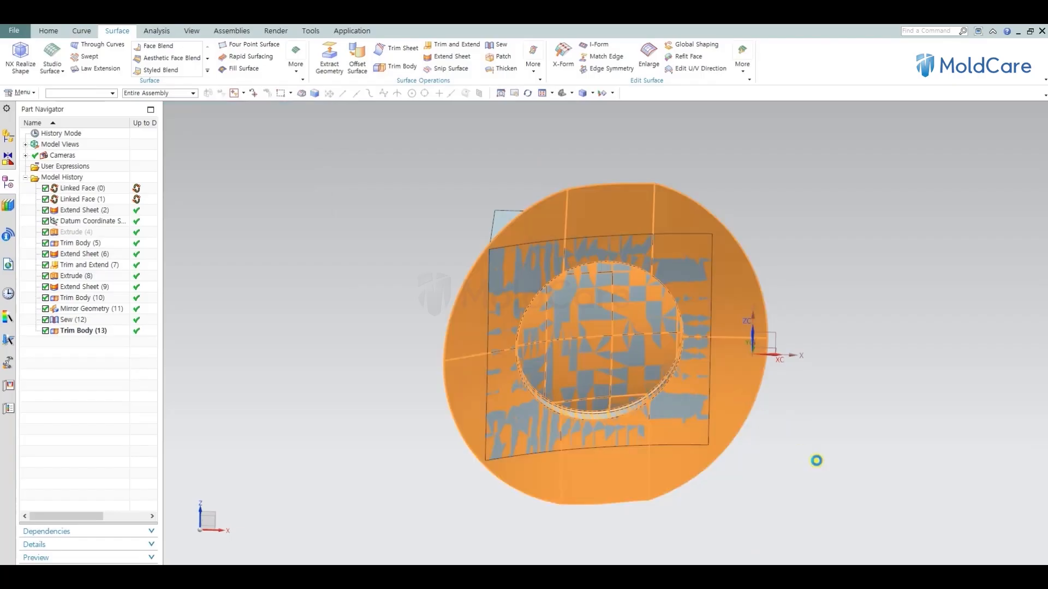
middle_click(822, 461)
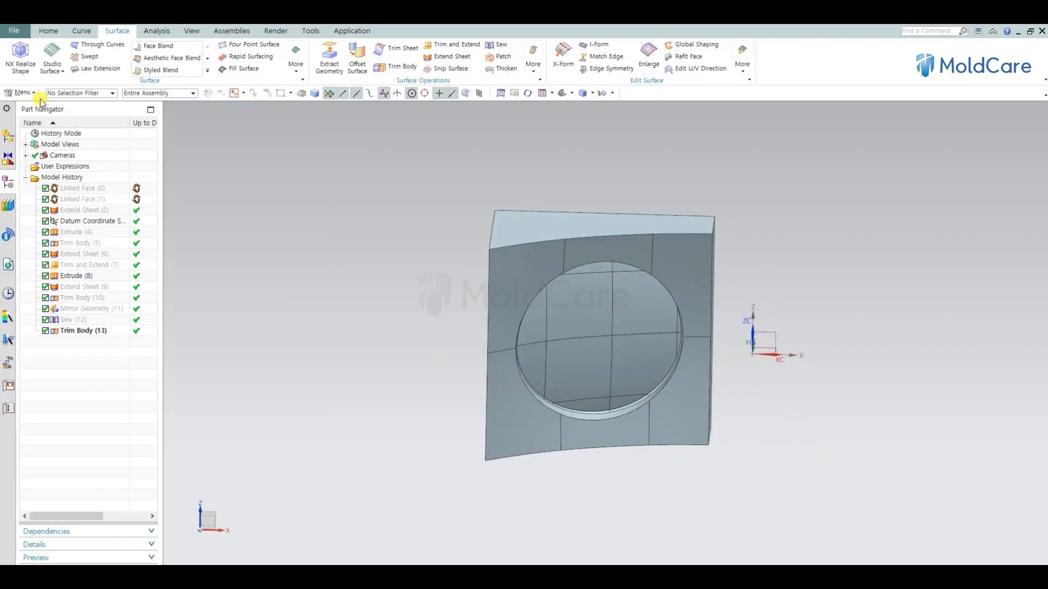
Step: Add a new reference set named REFERENCE_SET1 containing only the trimmed block
click(22, 93)
click(48, 156)
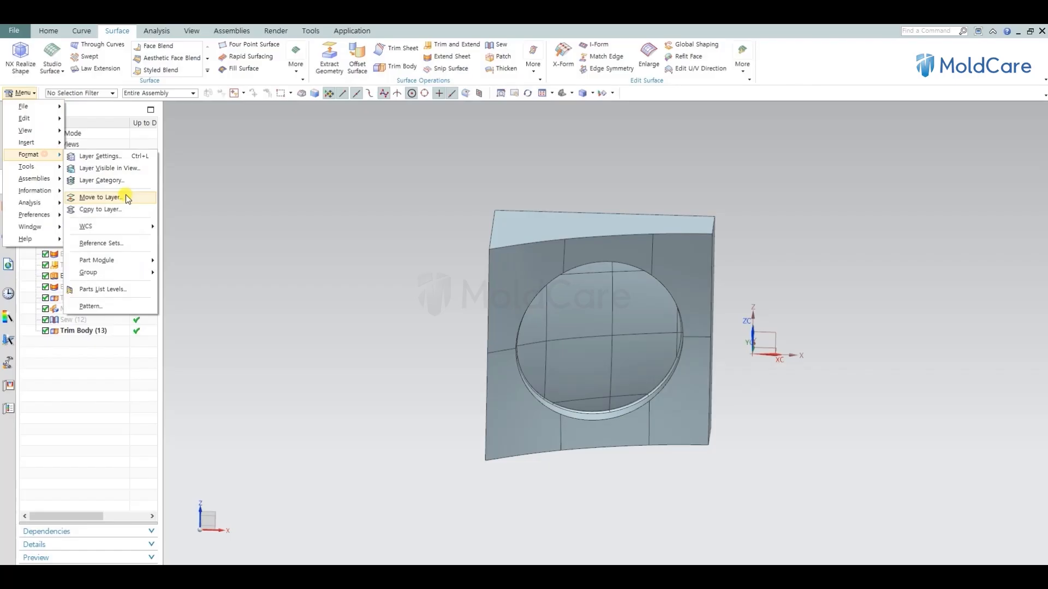
click(119, 243)
click(309, 174)
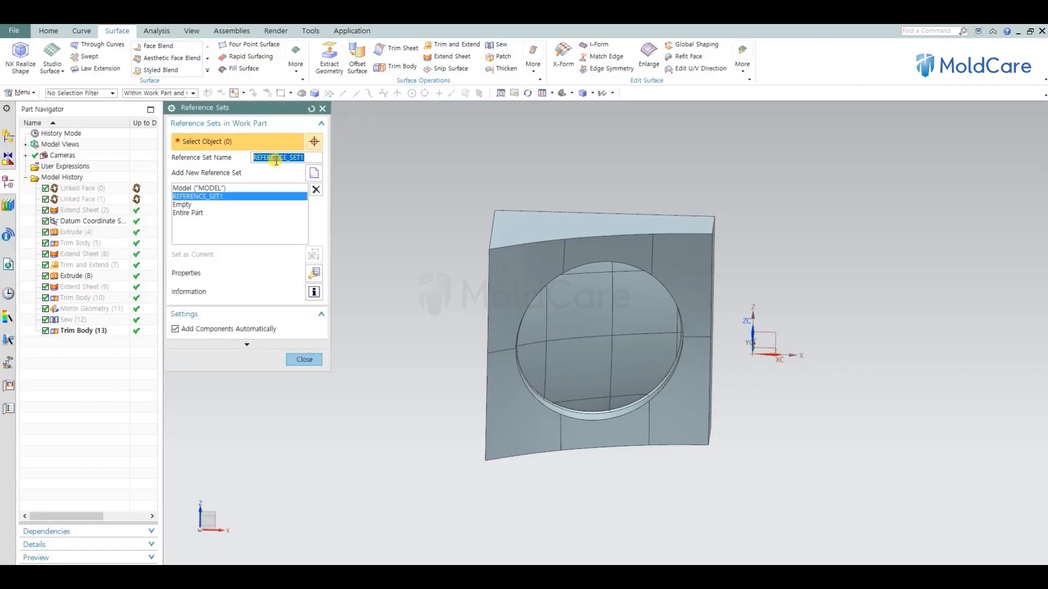
click(536, 288)
middle_click(791, 480)
Step: Inspect the trimmed block from both sides and return to displaying the parent assembly ASSY JIG
middle_drag(697, 430, 680, 470)
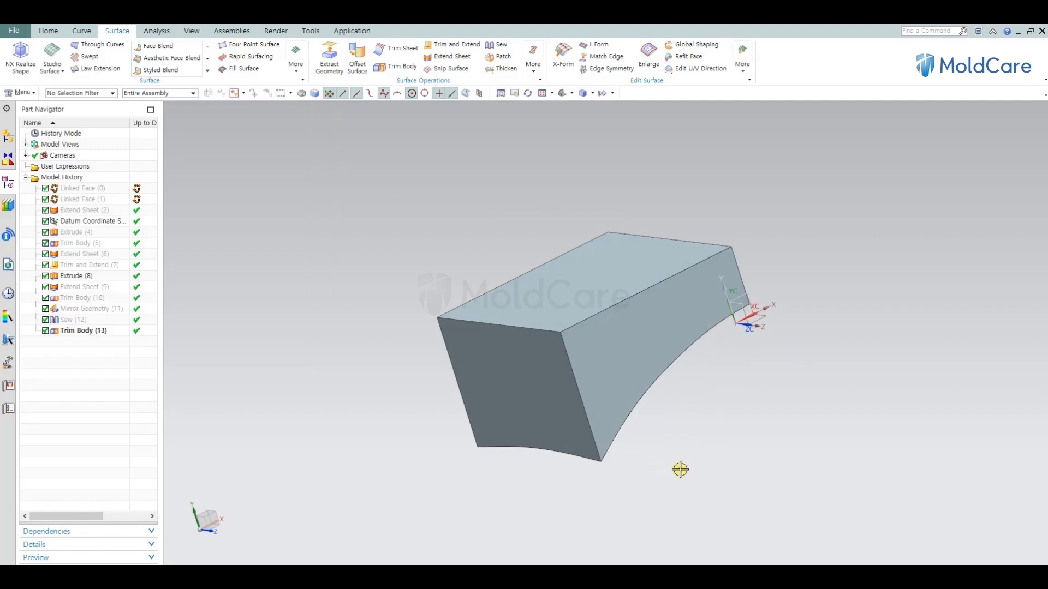
key(d)
key(Escape)
middle_drag(604, 414, 562, 372)
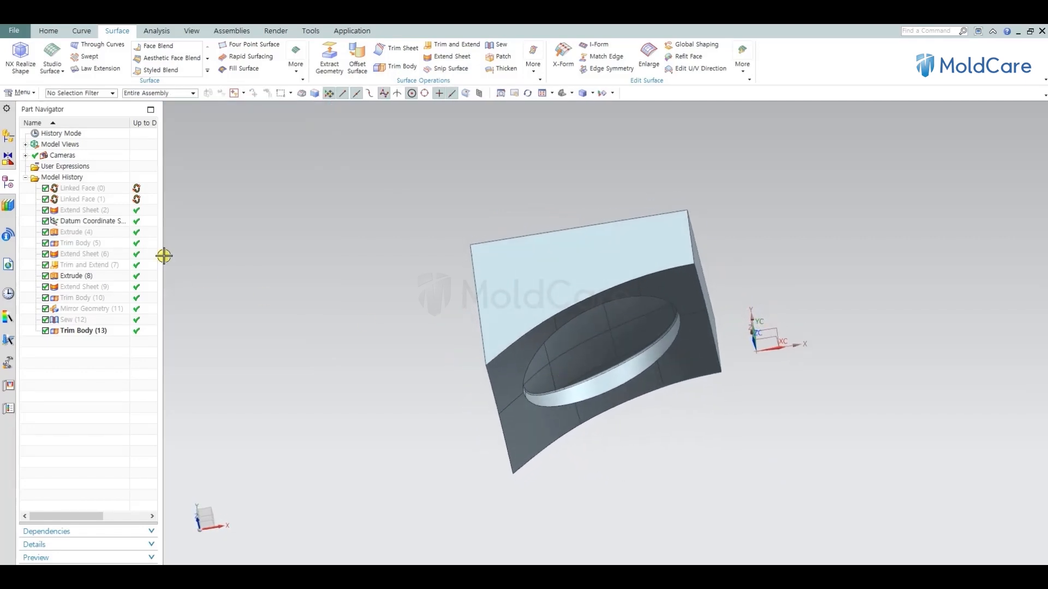
click(8, 138)
click(70, 144)
click(166, 149)
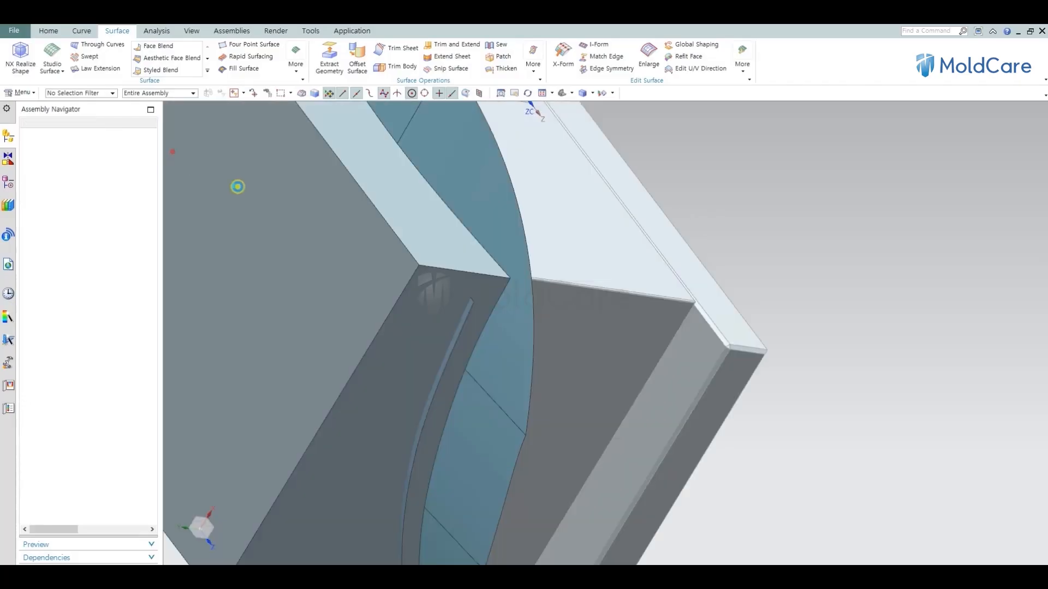
Step: Replace the HORN component's reference set with the new block-only set
click(70, 254)
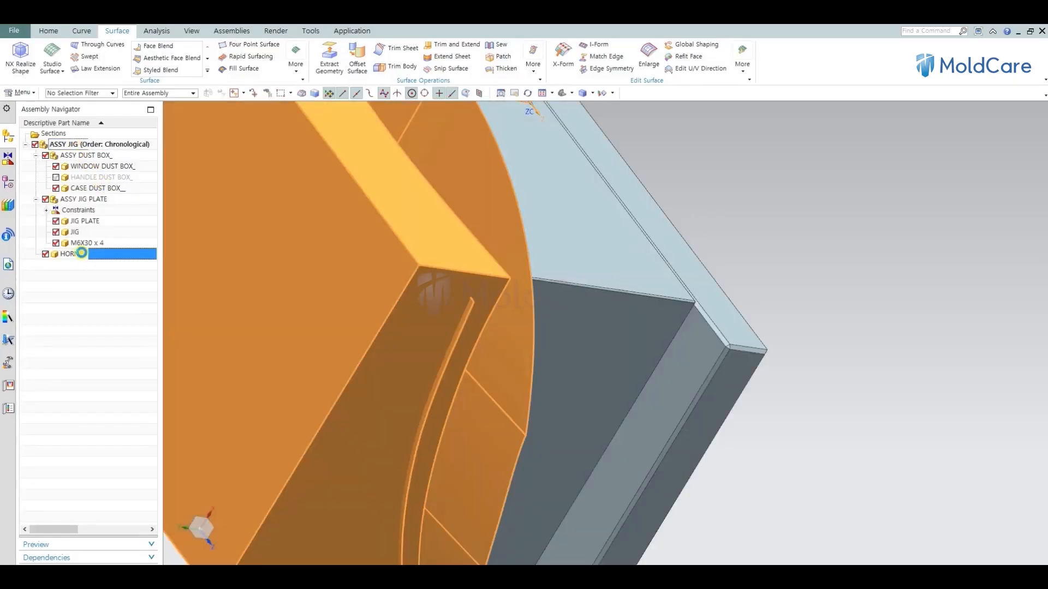
right_click(82, 255)
mouse_move(150, 315)
click(212, 328)
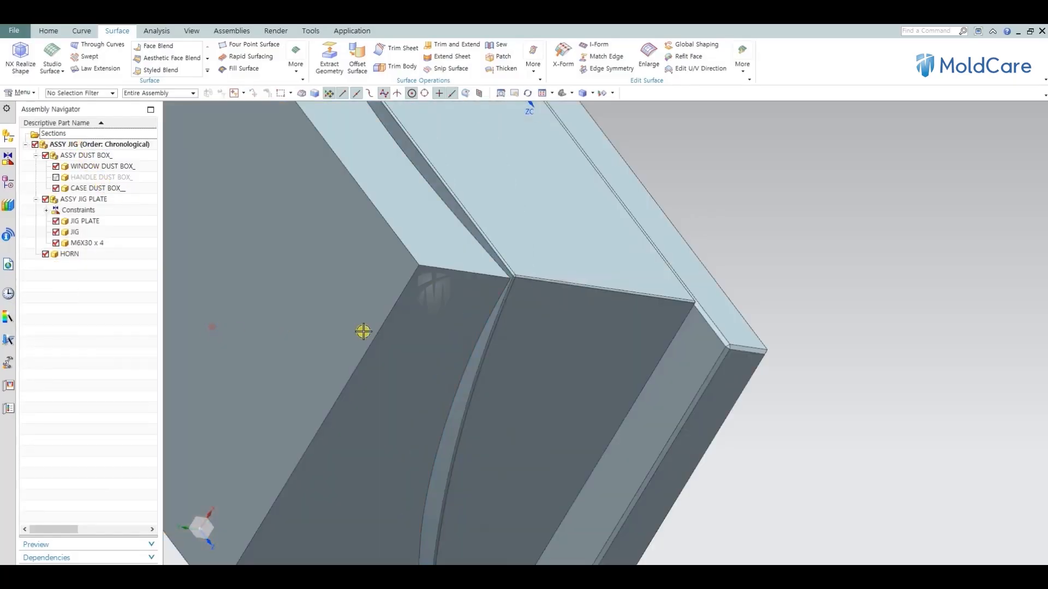
Step: Examine how the horn block sits over the window and case in the assembly, ending in a side view
middle_drag(363, 332, 502, 249)
scroll(501, 249, down, 2)
middle_drag(530, 328, 578, 374)
key(F8)
scroll(351, 346, up, 5)
middle_drag(351, 346, 464, 380)
scroll(388, 353, down, 4)
middle_drag(580, 357, 409, 334)
key(F8)
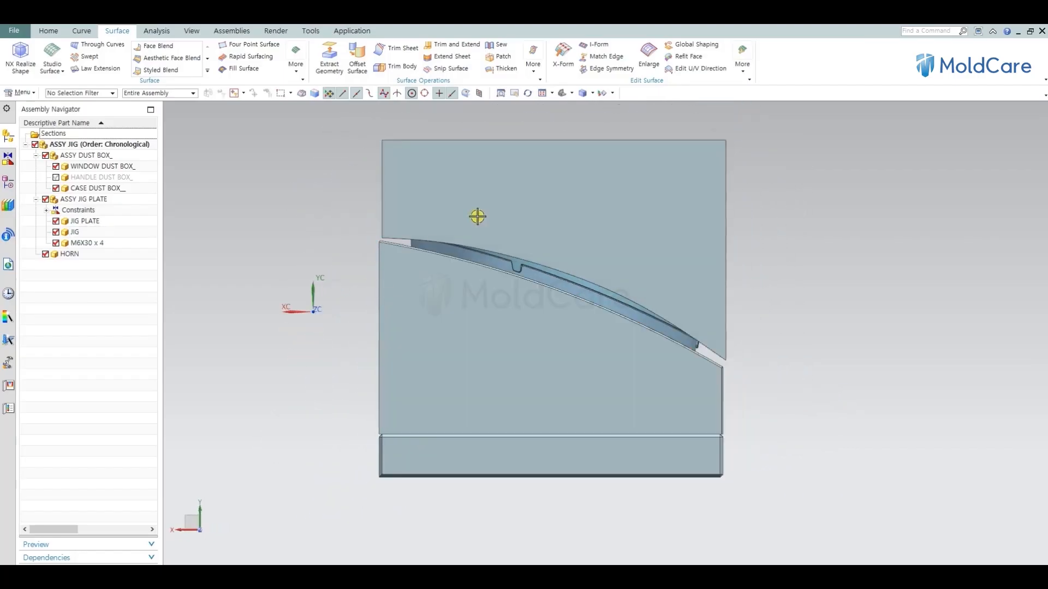
Step: Section the assembly and examine the contact between the horn and the window's raised edge on both sides
click(107, 255)
right_click(107, 255)
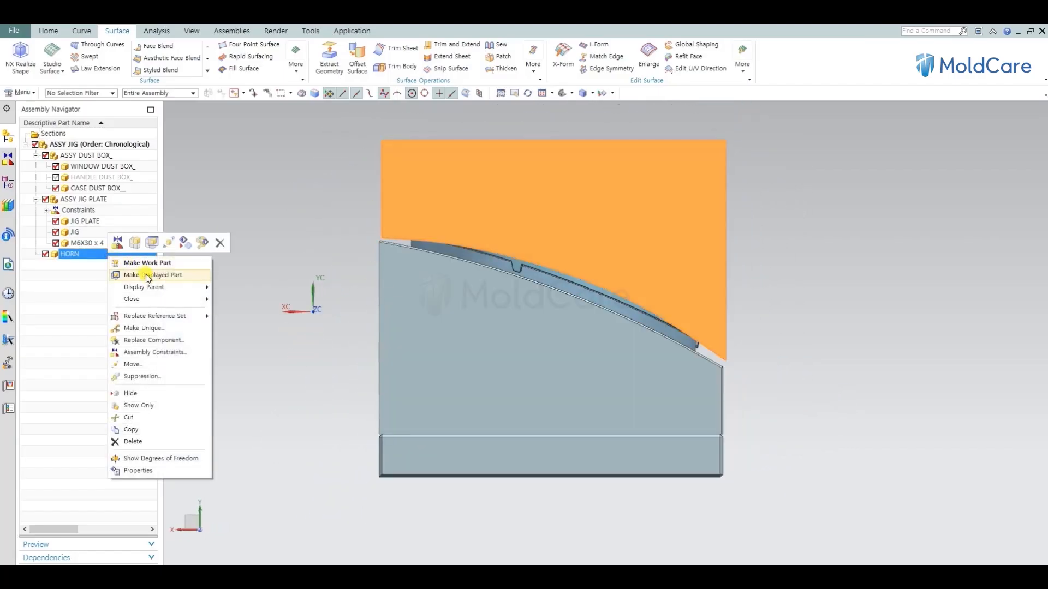
click(192, 31)
click(346, 60)
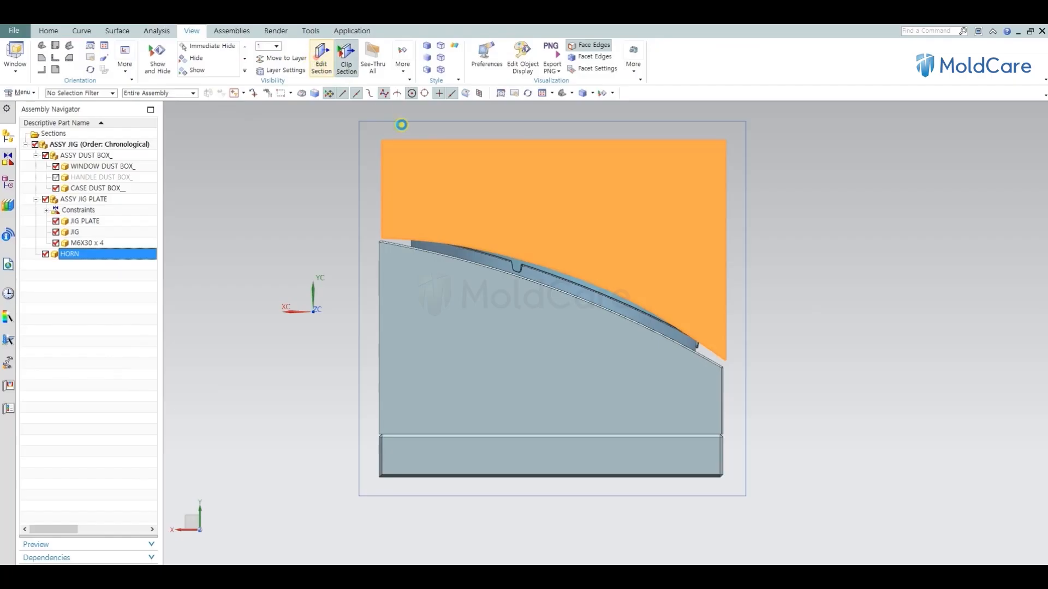
scroll(404, 204, up, 5)
scroll(404, 203, up, 2)
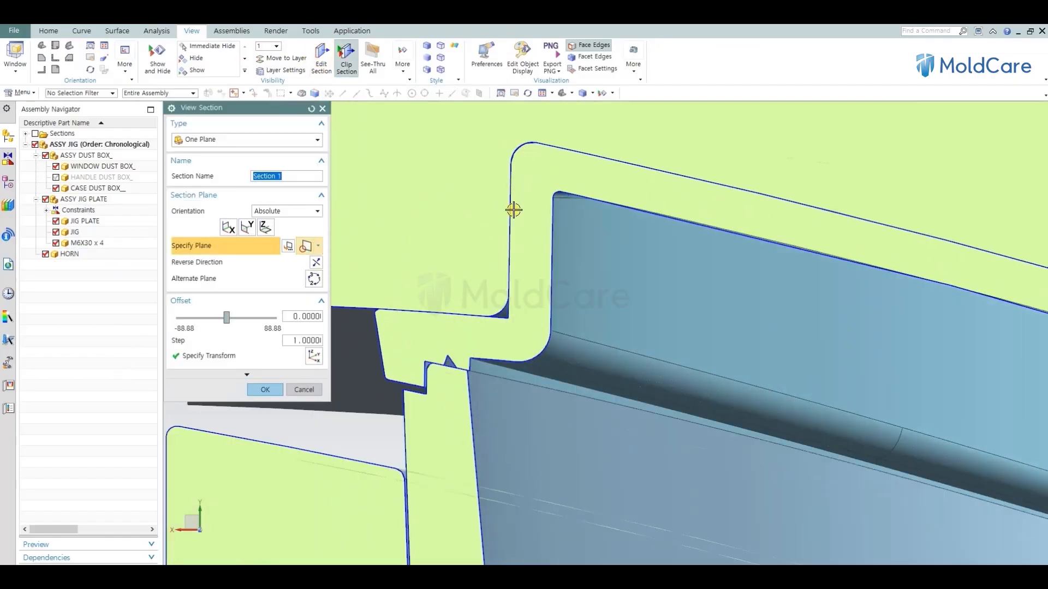
scroll(513, 209, down, 6)
scroll(757, 328, up, 5)
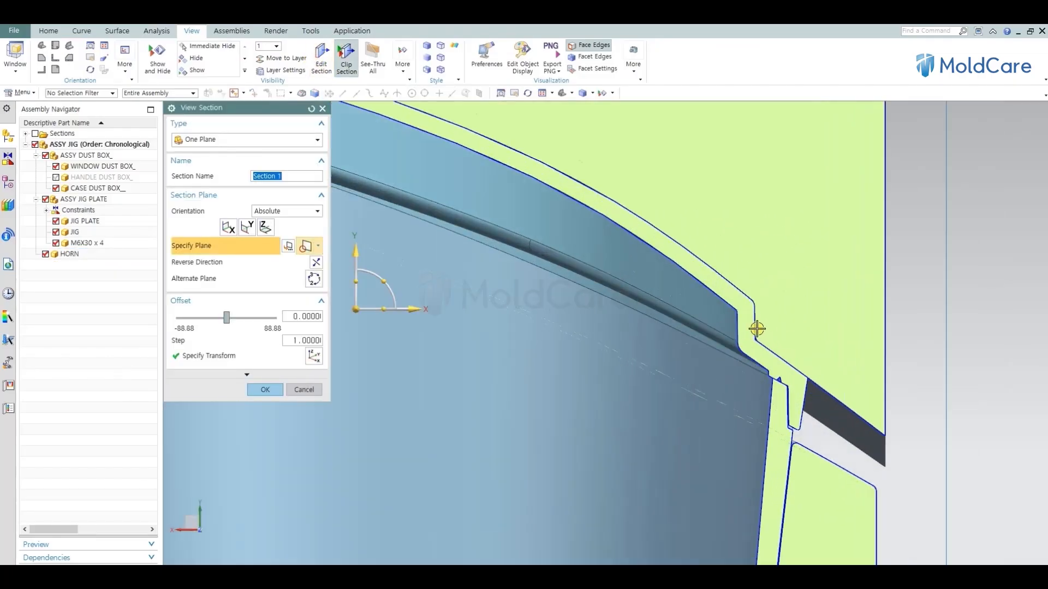
scroll(791, 331, down, 3)
scroll(796, 359, up, 3)
scroll(786, 346, down, 1)
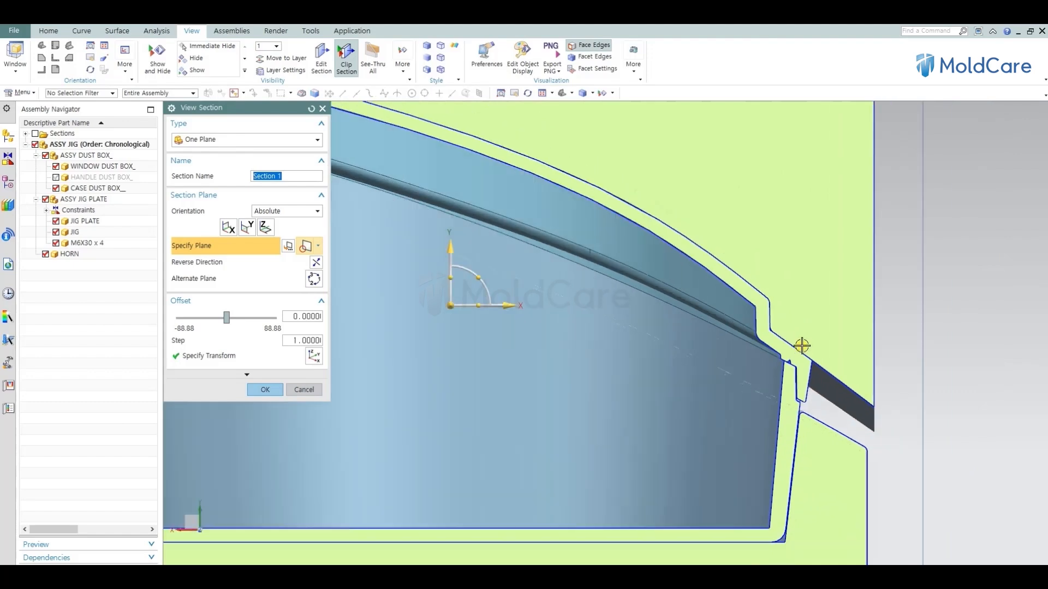
scroll(802, 345, down, 2)
key(Escape)
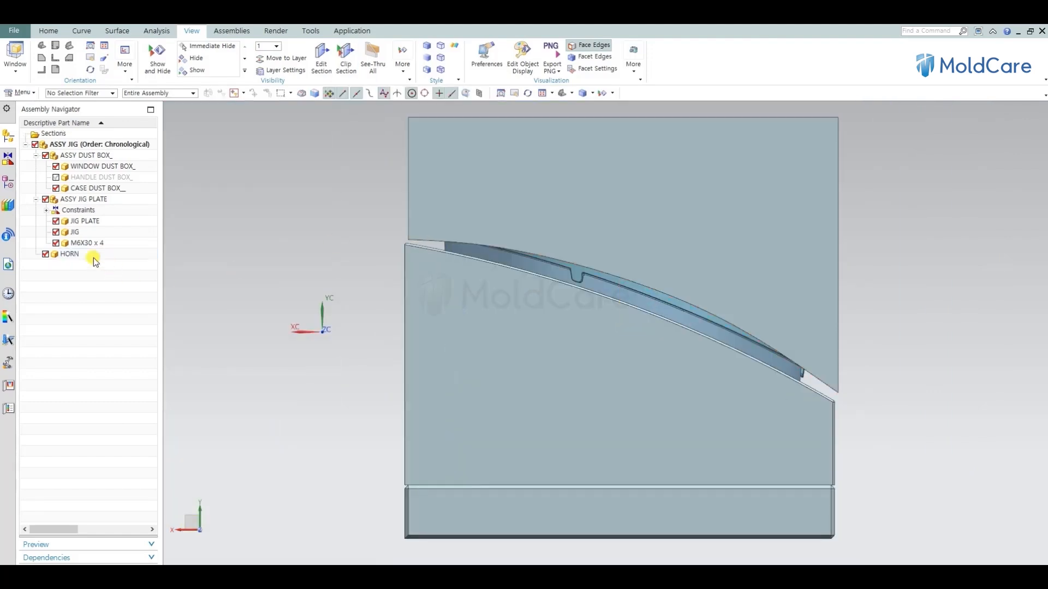
Step: Make HORN the displayed part and turn its pocket side into view
right_click(75, 254)
click(123, 273)
middle_drag(608, 277, 562, 194)
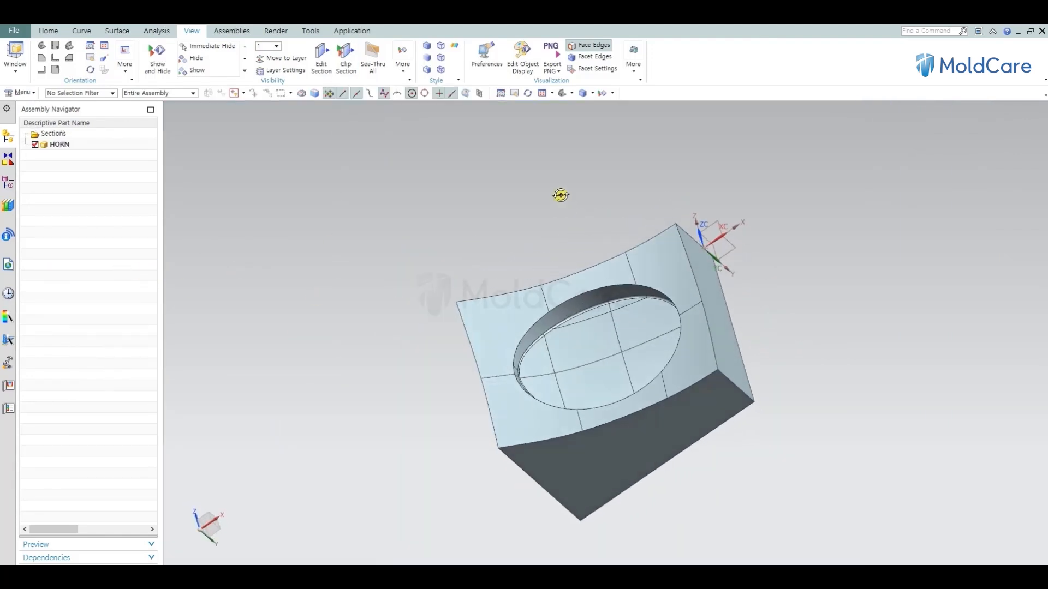
Step: Delete the blend faces running around the pocket between its side wall and floor
scroll(543, 348, up, 6)
ctrl+shift+right_drag(553, 288, 536, 288)
click(531, 262)
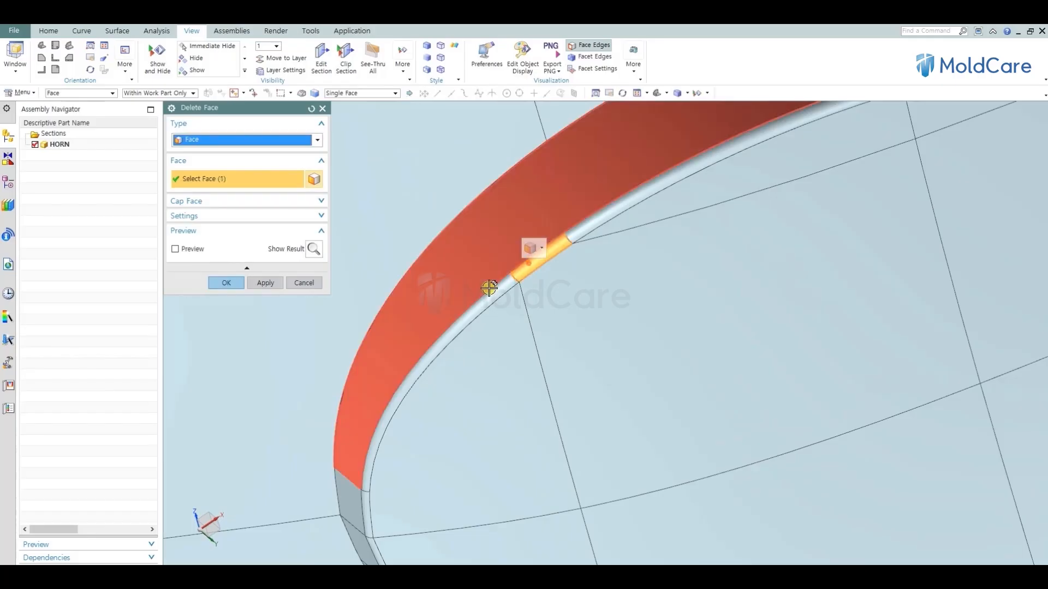
click(490, 295)
click(627, 202)
scroll(657, 358, down, 5)
middle_drag(657, 358, 564, 274)
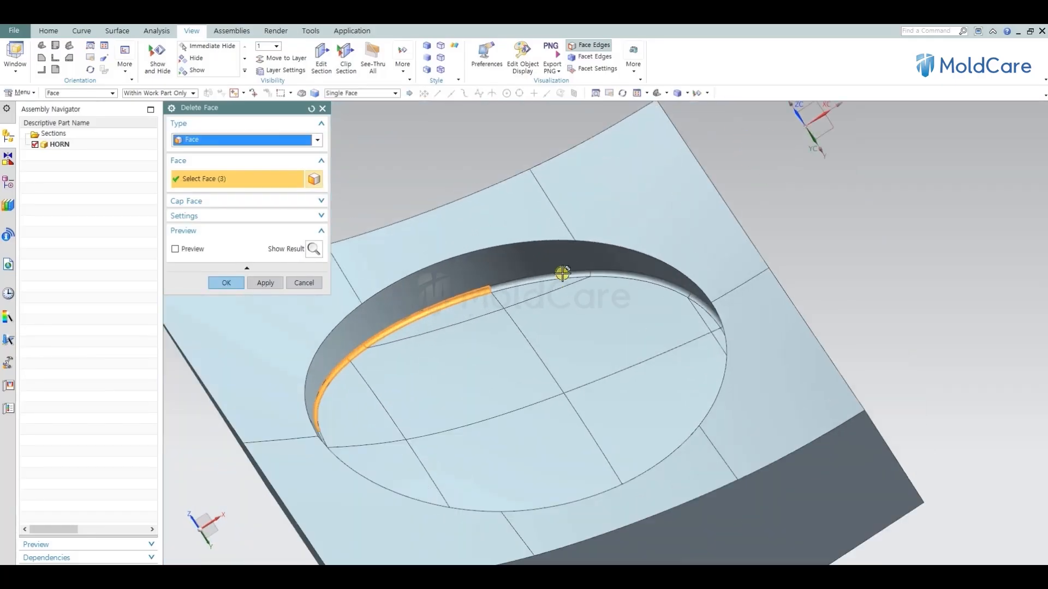
scroll(564, 274, up, 2)
click(564, 278)
click(648, 280)
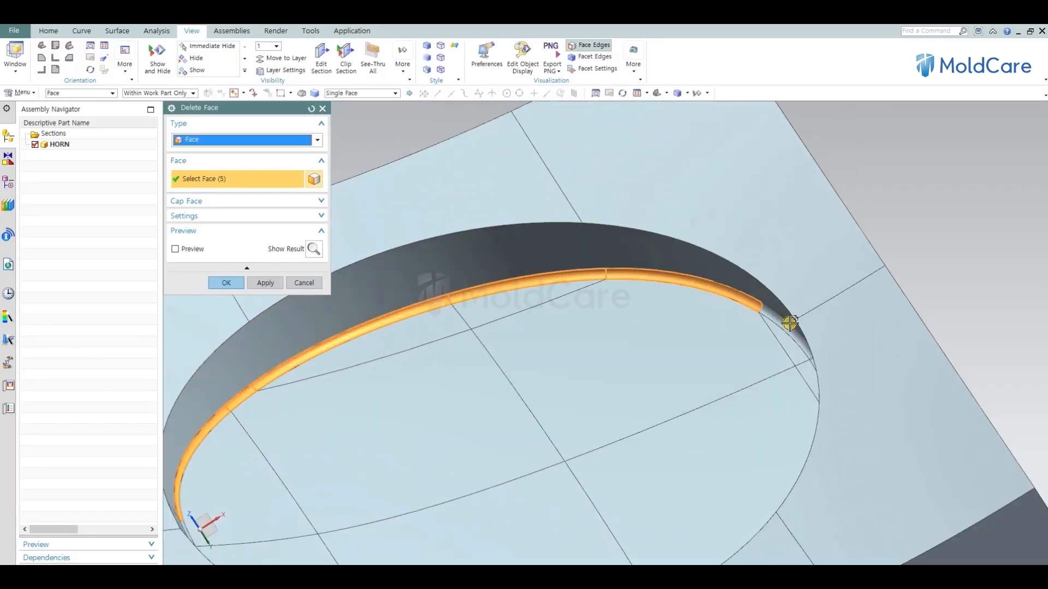
scroll(610, 288, down, 4)
scroll(690, 400, up, 4)
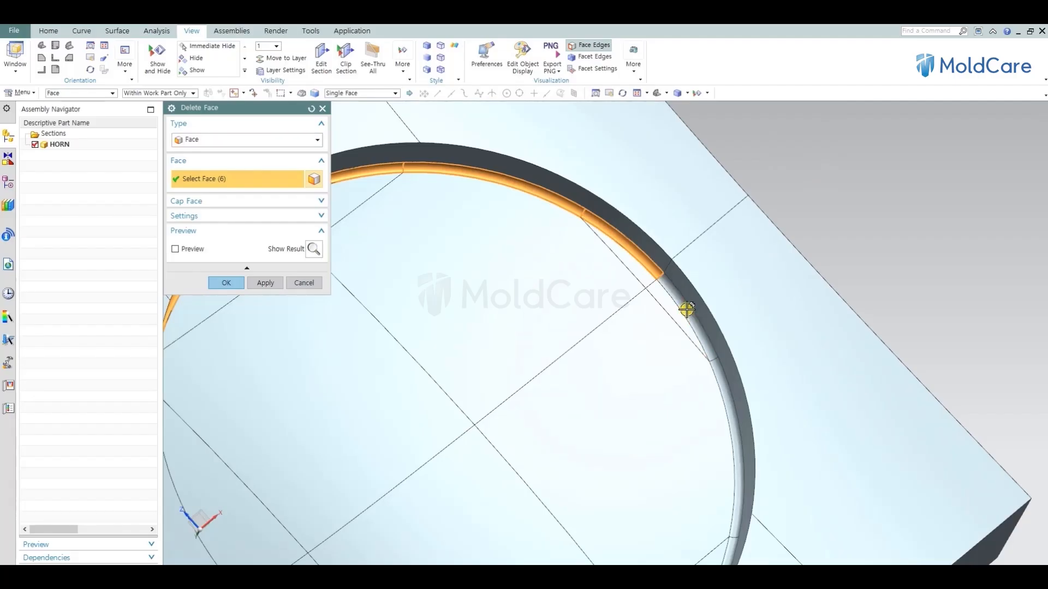
click(687, 309)
click(725, 382)
scroll(686, 333, down, 5)
middle_drag(678, 419, 678, 453)
scroll(669, 403, up, 4)
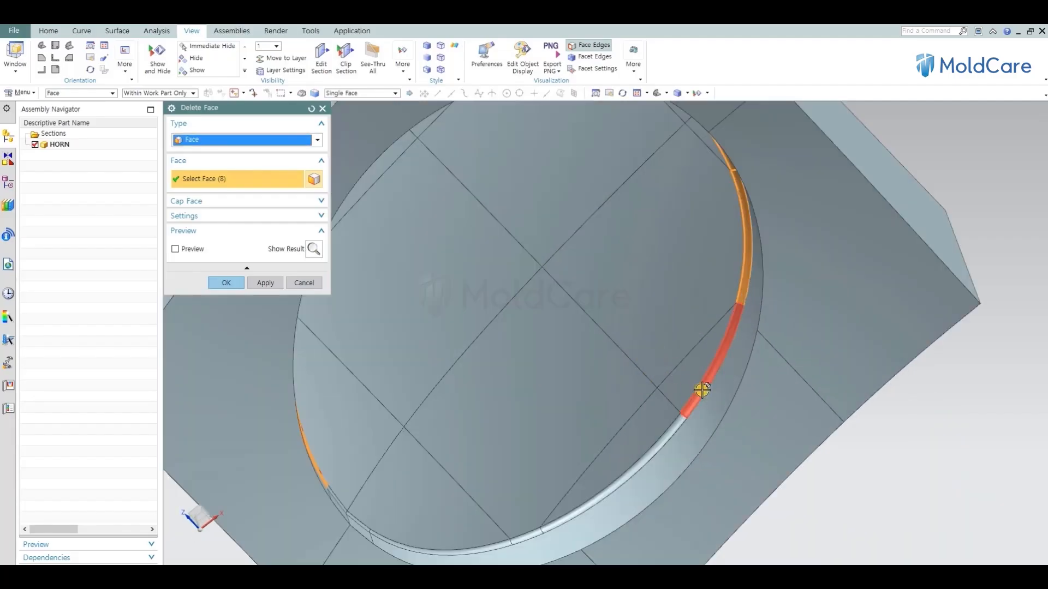
click(702, 390)
click(636, 460)
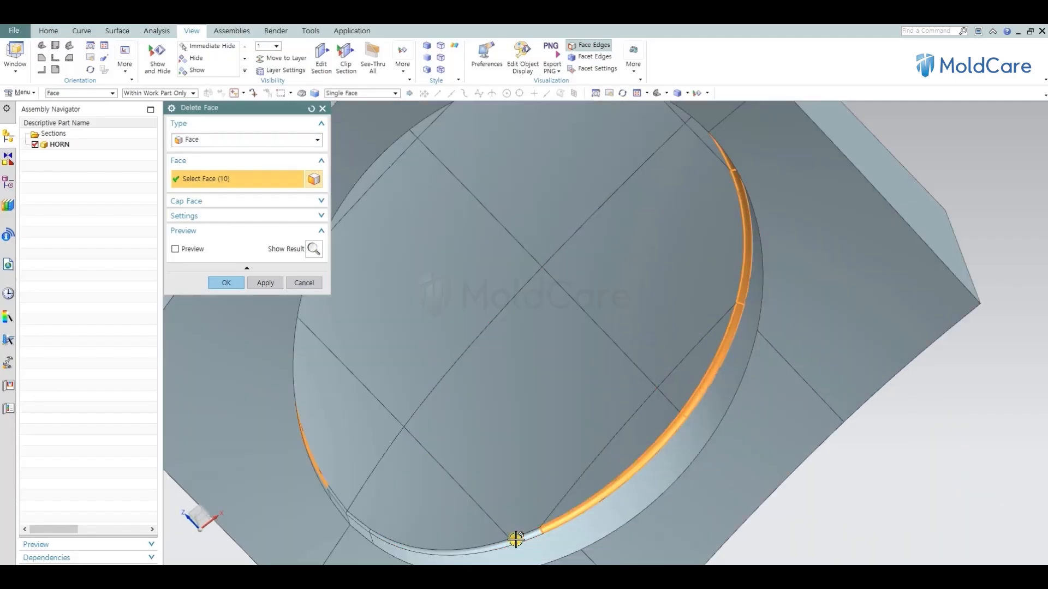
click(515, 539)
click(483, 547)
scroll(423, 409, down, 3)
middle_drag(399, 384, 353, 492)
scroll(367, 482, up, 5)
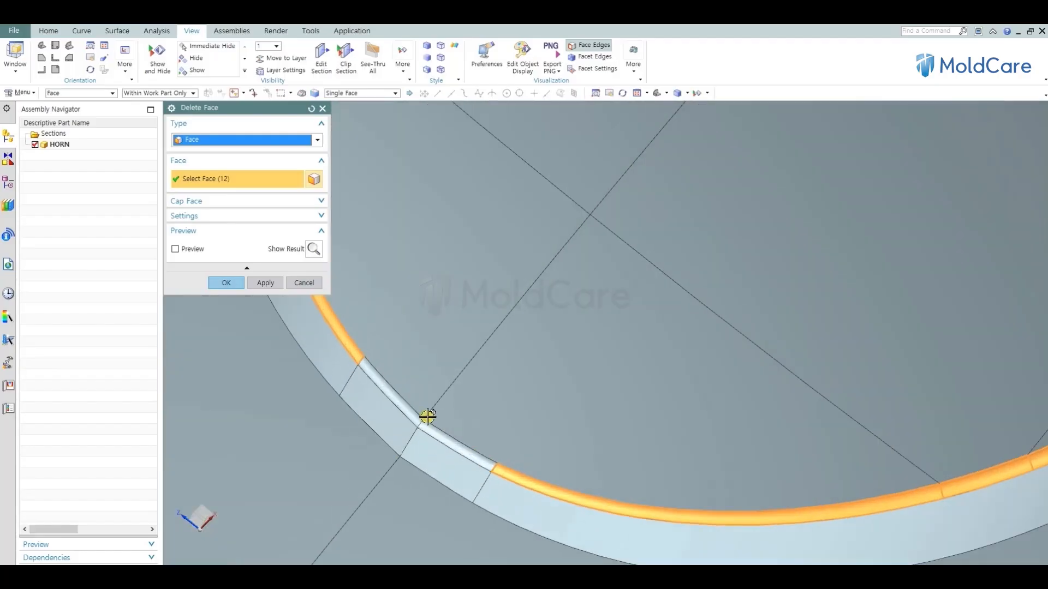
middle_click(591, 454)
Step: Offset the pocket's side wall faces by 1 mm in the reversed direction to widen the pocket
scroll(502, 415, down, 5)
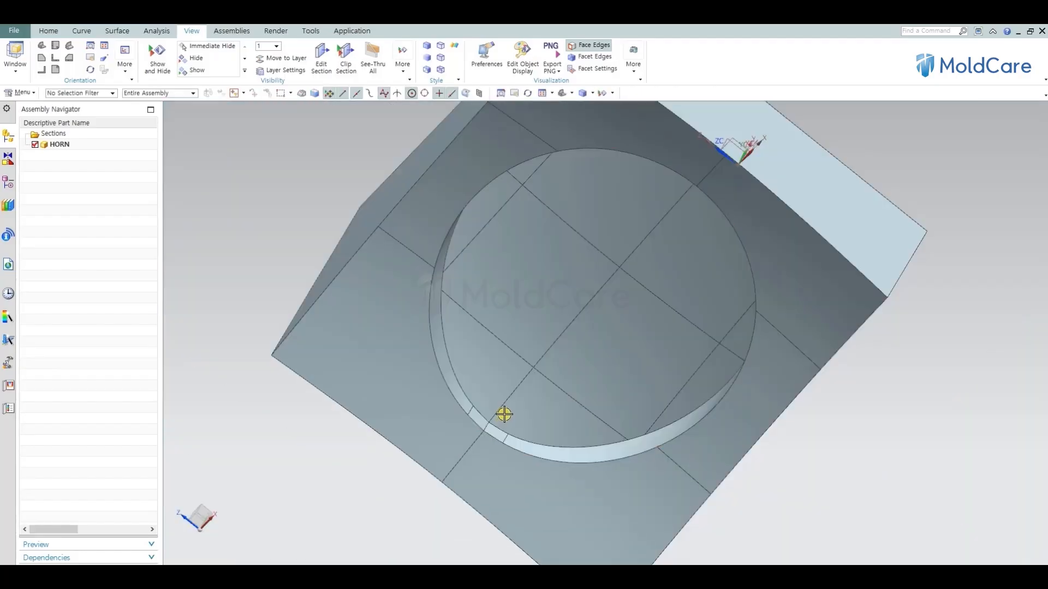
middle_drag(502, 415, 500, 368)
key(o)
click(468, 263)
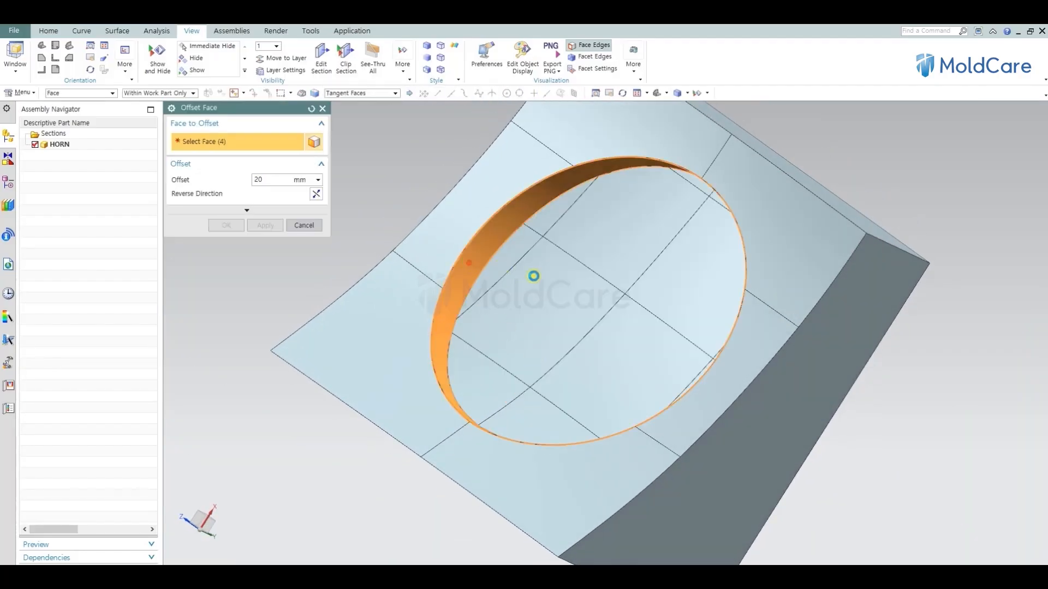
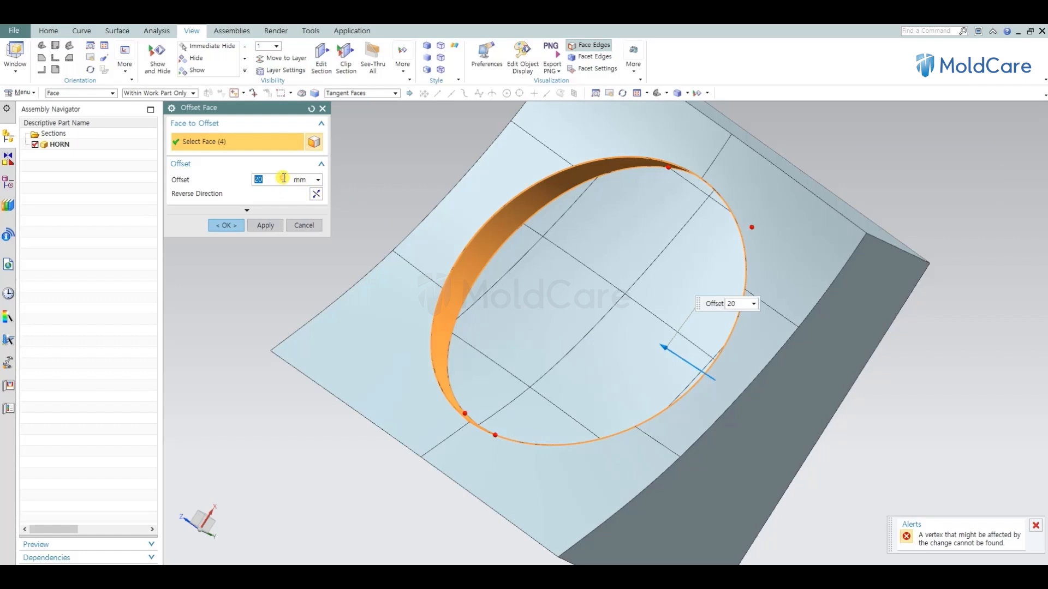
key(Return)
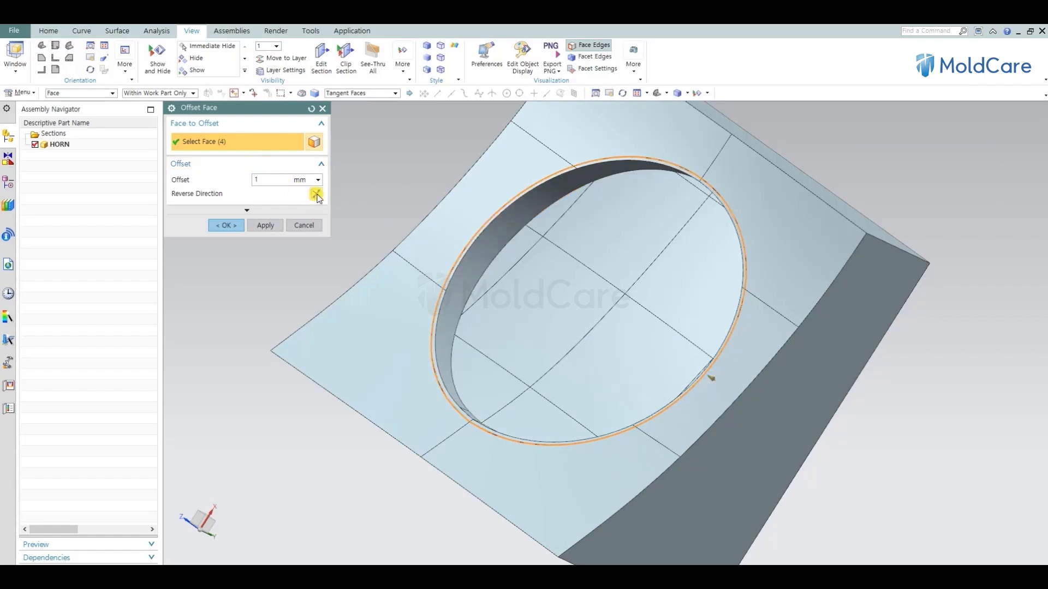
click(316, 195)
middle_click(514, 327)
Step: Offset the pocket's floor faces by 1 mm in the reversed direction to deepen the pocket
middle_drag(512, 328, 533, 300)
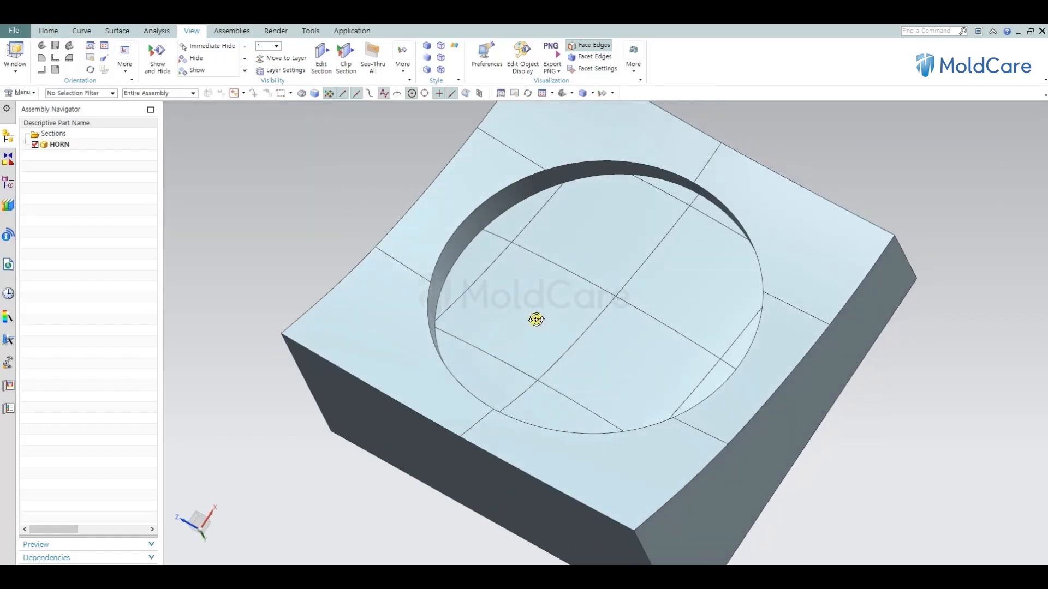
key(F4)
click(570, 253)
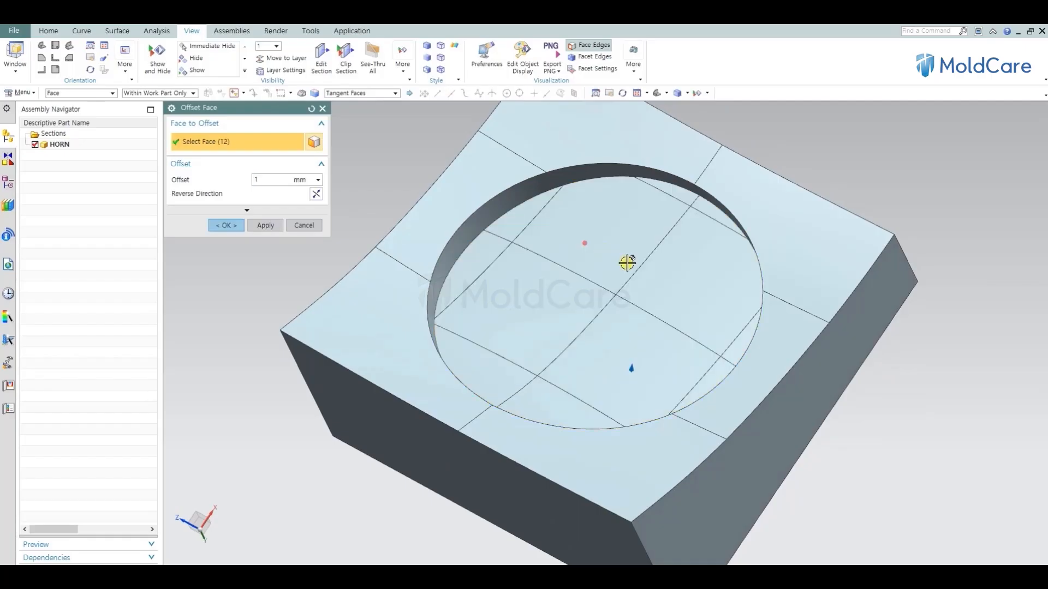
click(316, 194)
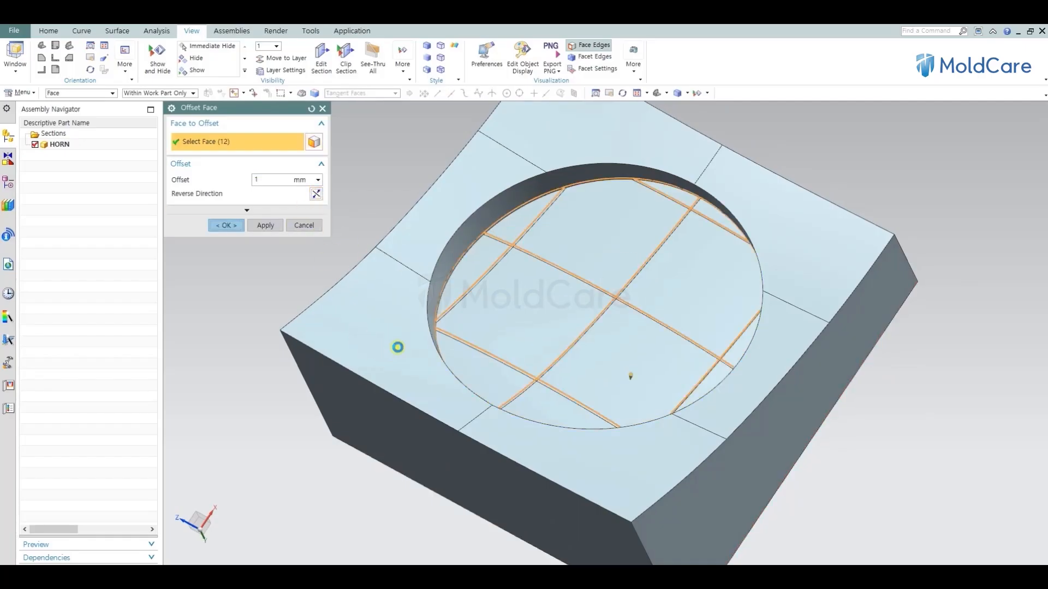
middle_click(398, 347)
Step: Blend the pocket's rim edges with a 0.5 mm radius
mouse_move(374, 346)
middle_down()
mouse_move(388, 405)
mouse_move(390, 344)
mouse_move(379, 333)
middle_up()
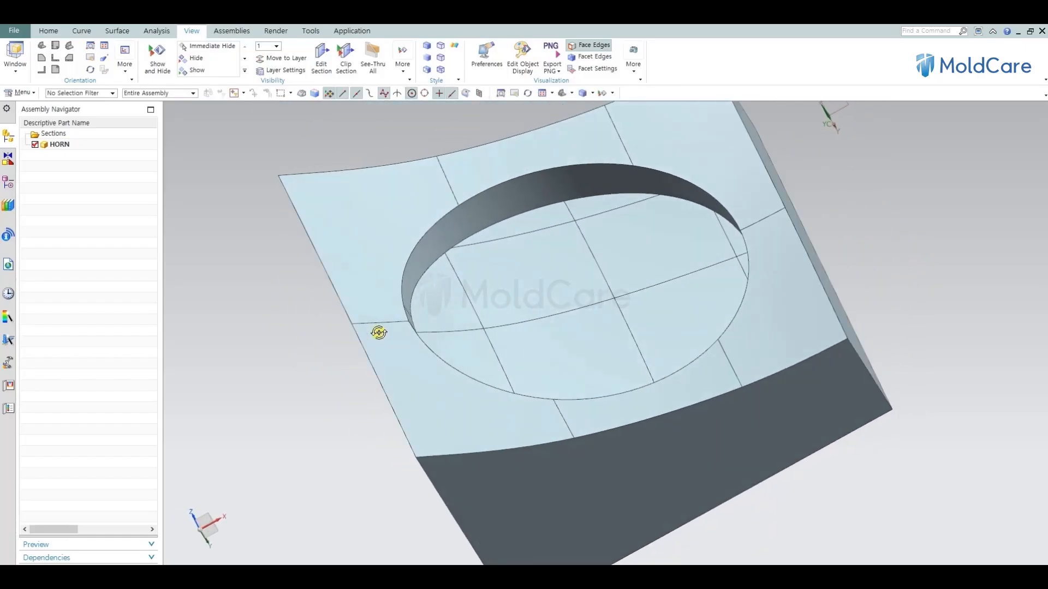
key(b)
click(437, 225)
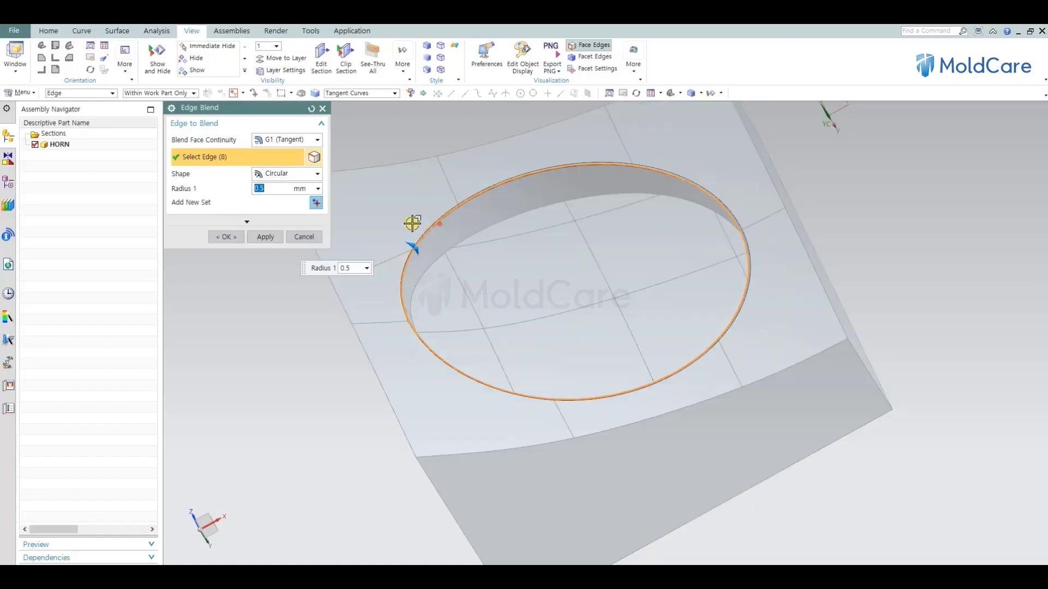
middle_click(507, 307)
middle_drag(507, 308, 521, 380)
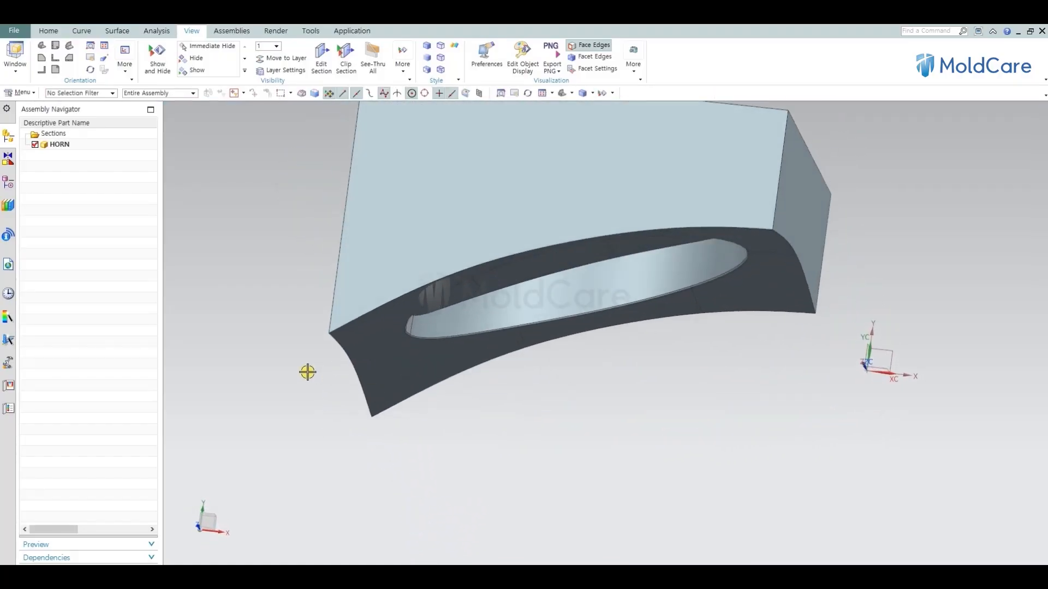
middle_drag(351, 351, 610, 222)
middle_drag(370, 299, 551, 325)
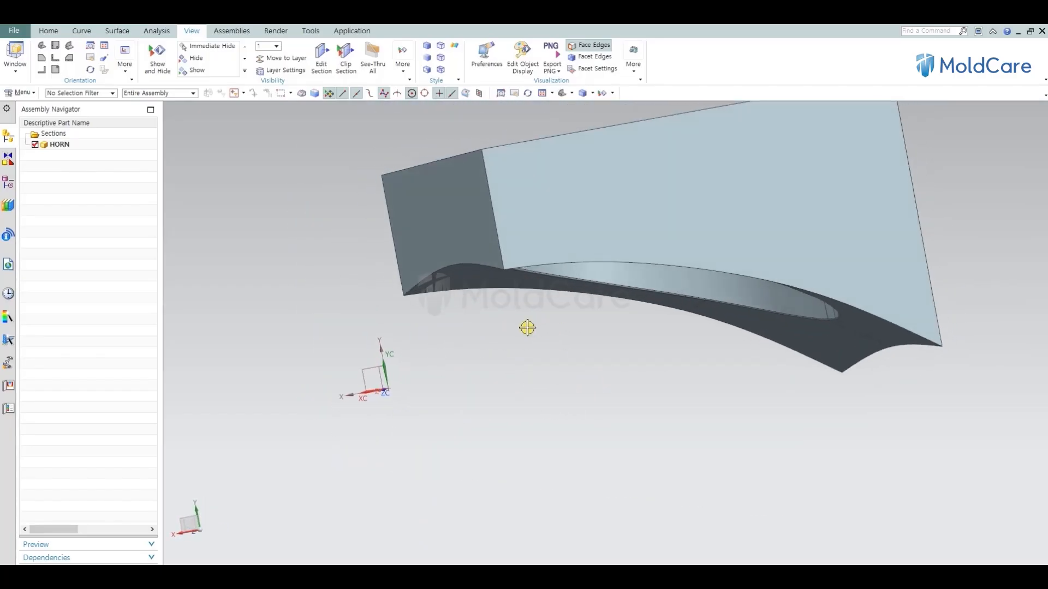
key(F8)
key(x)
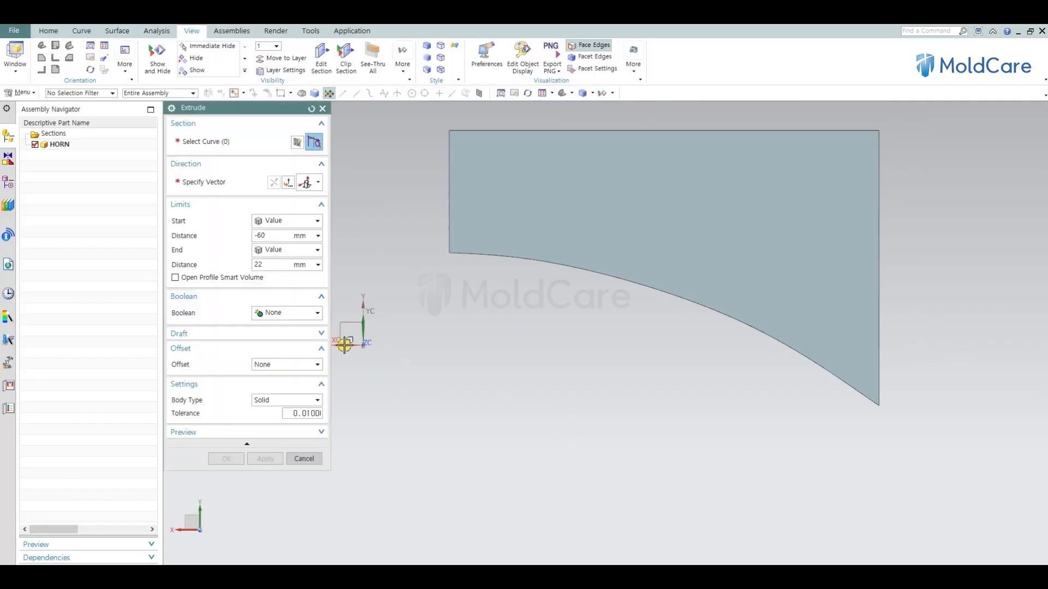
click(347, 328)
right_click(750, 415)
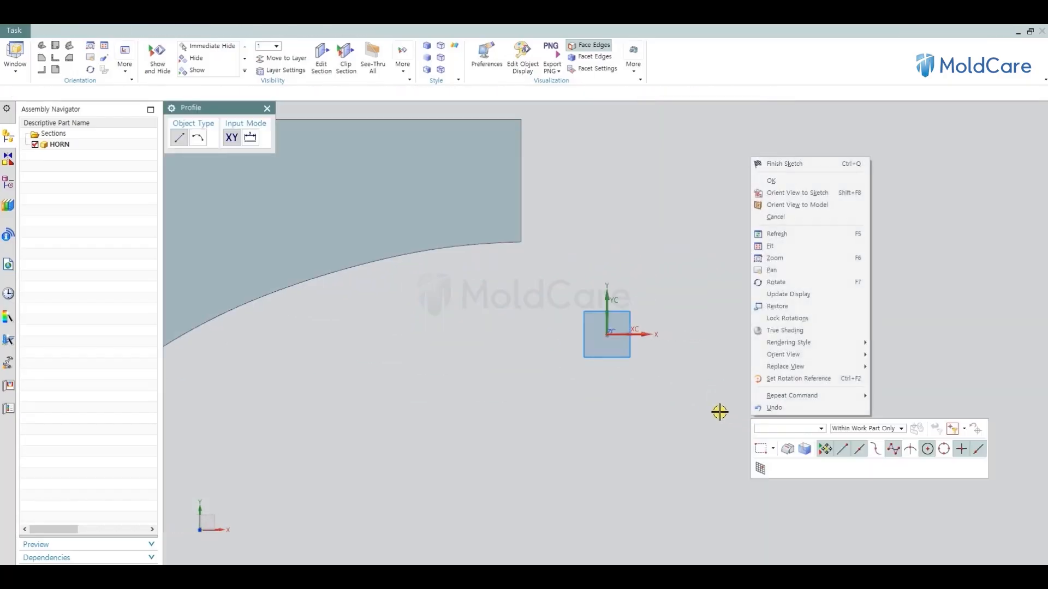
key(Escape)
key(Escape)
scroll(697, 360, down, 4)
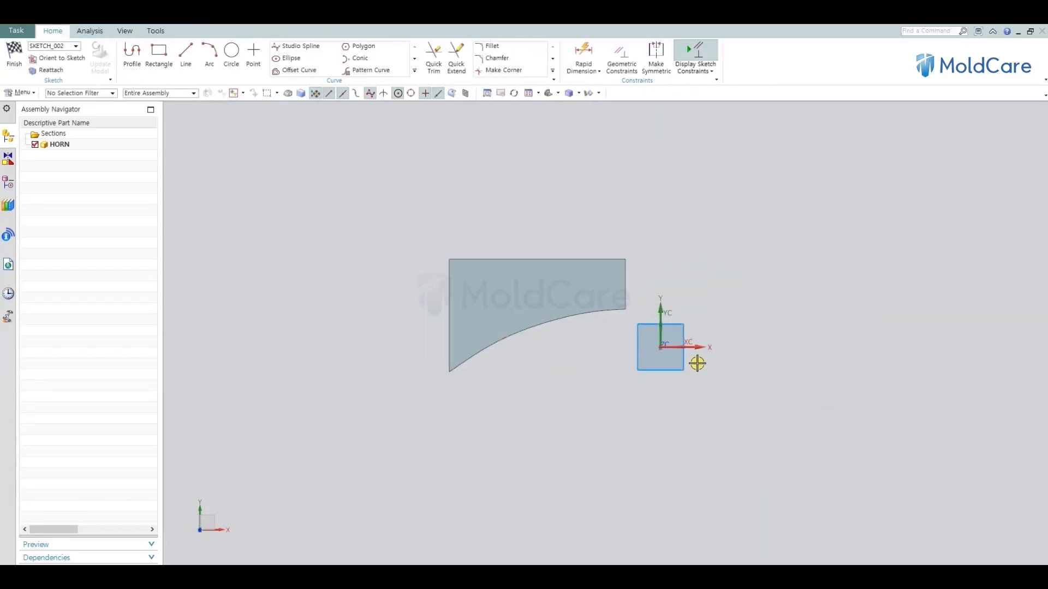
click(19, 62)
click(453, 317)
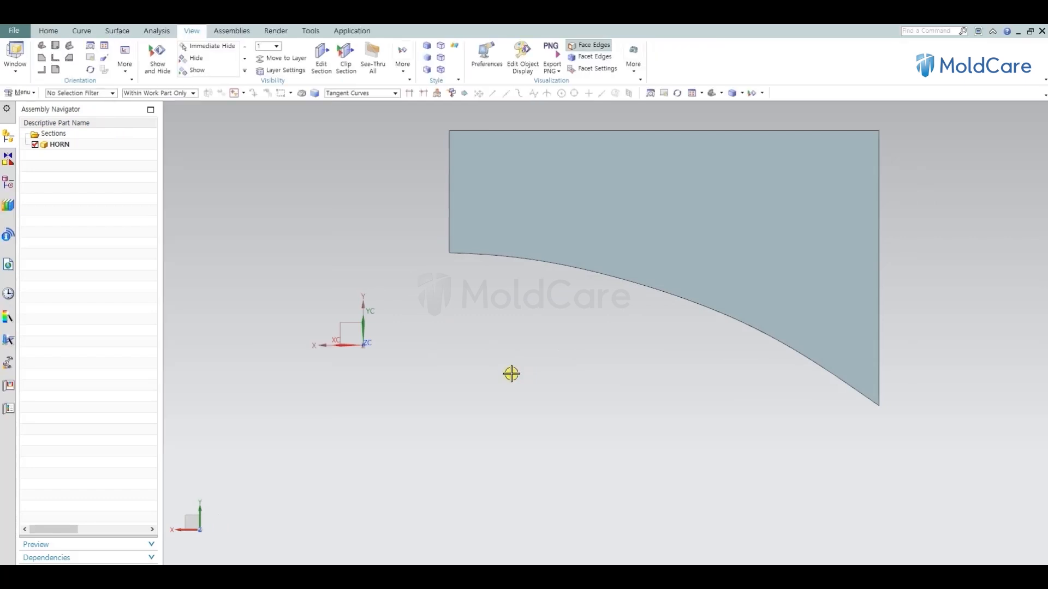
Step: Show the block in wireframe and sketch a horizontal line about 34.6 mm long across its lower pointed corner for an extrude section
click(577, 372)
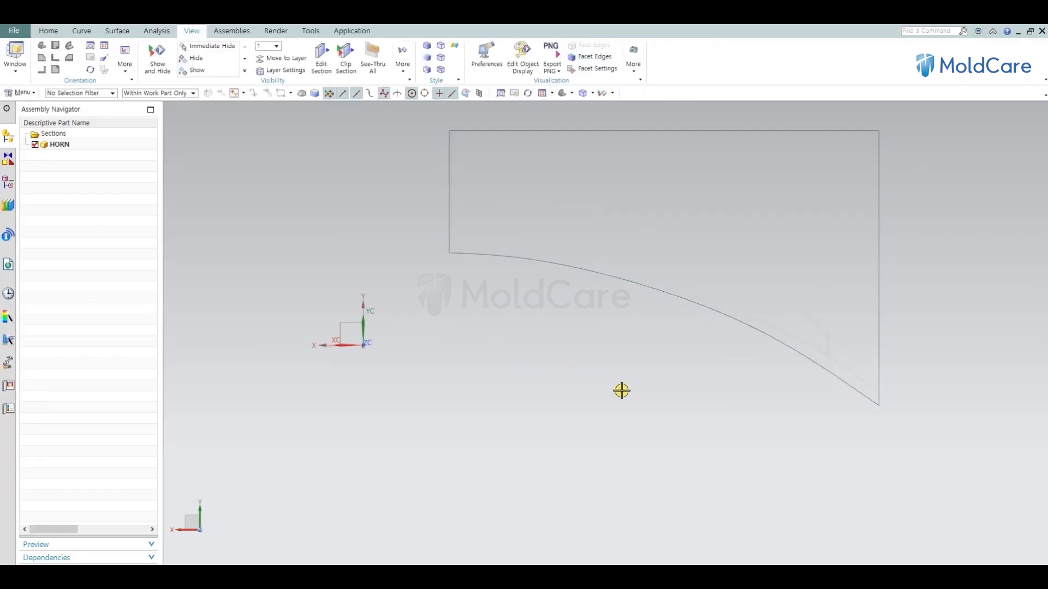
click(353, 319)
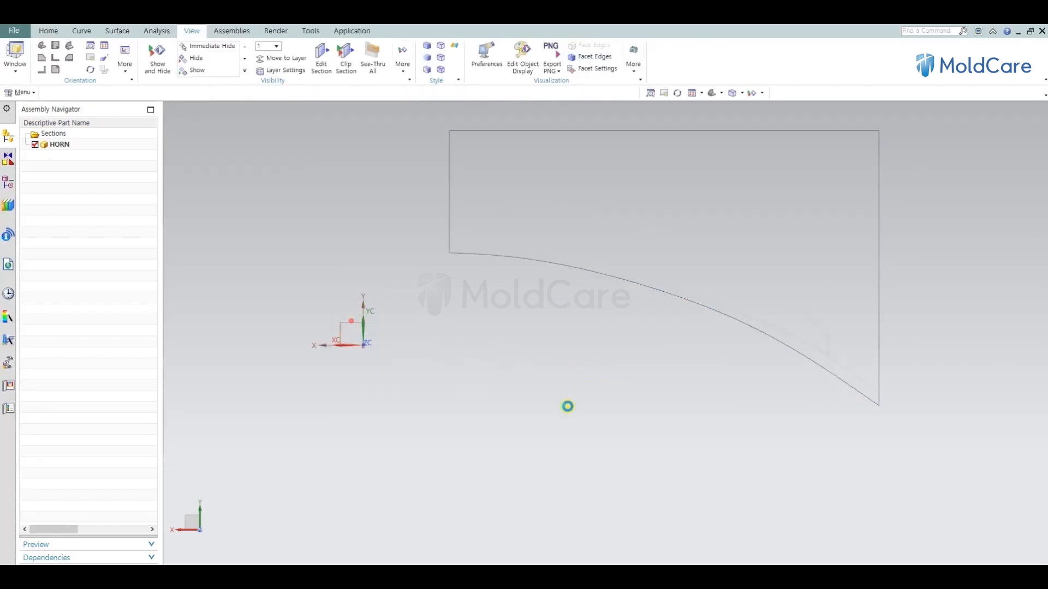
scroll(475, 367, up, 3)
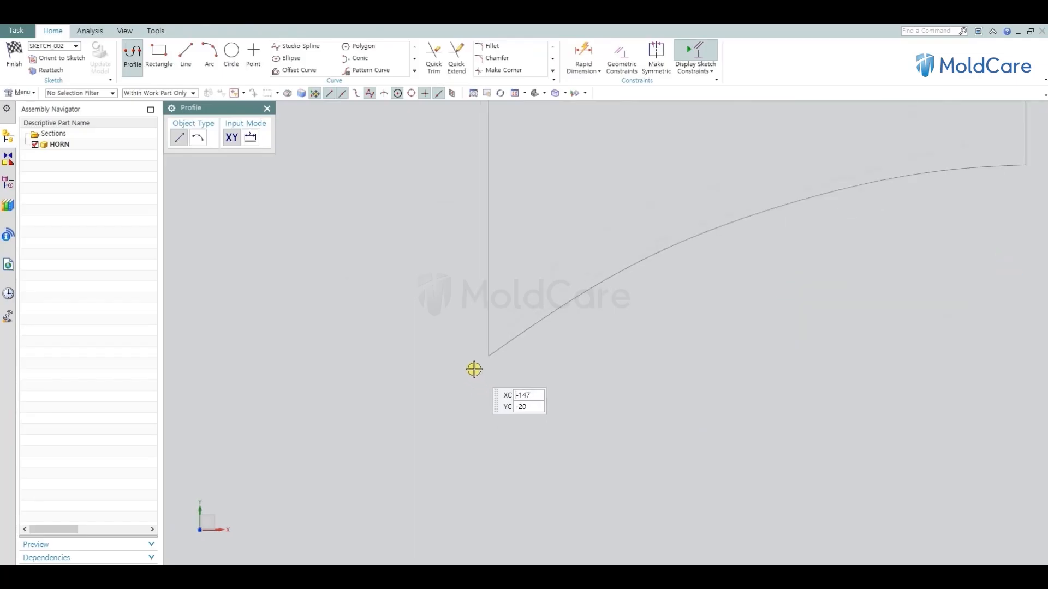
click(181, 56)
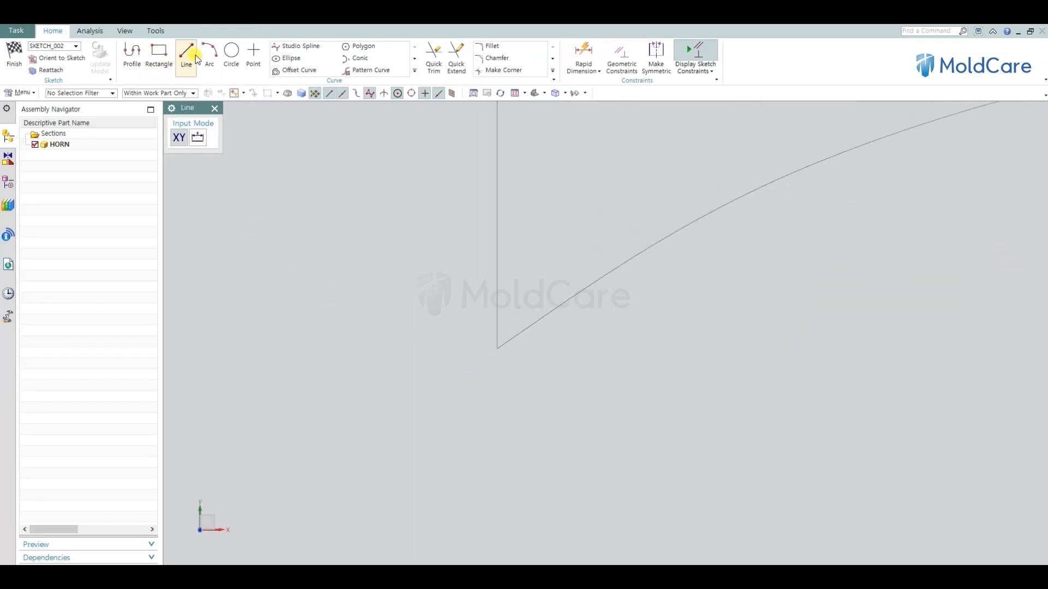
scroll(522, 301, up, 2)
click(395, 300)
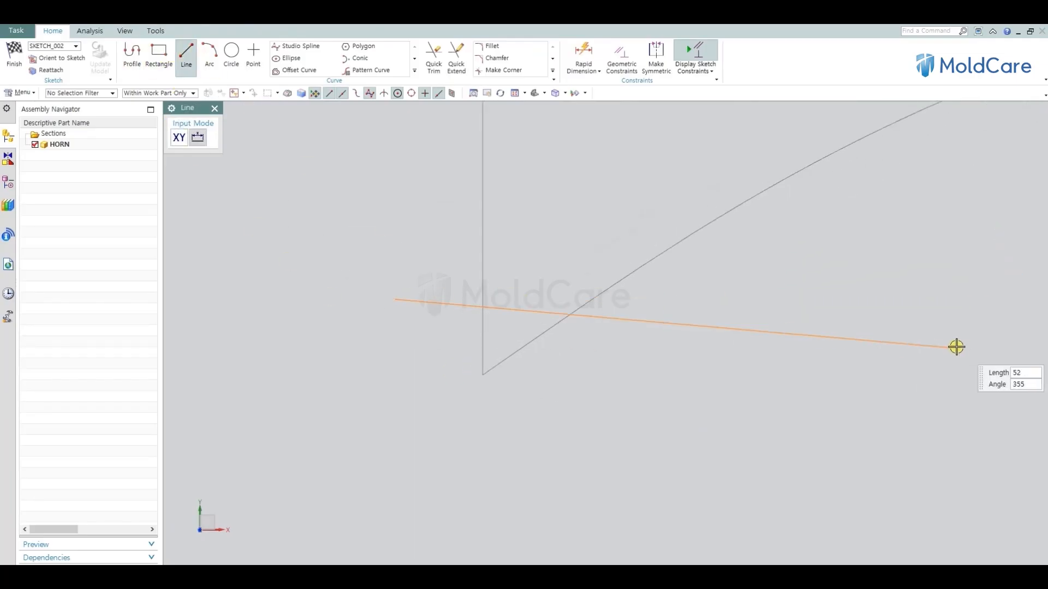
click(931, 300)
key(Escape)
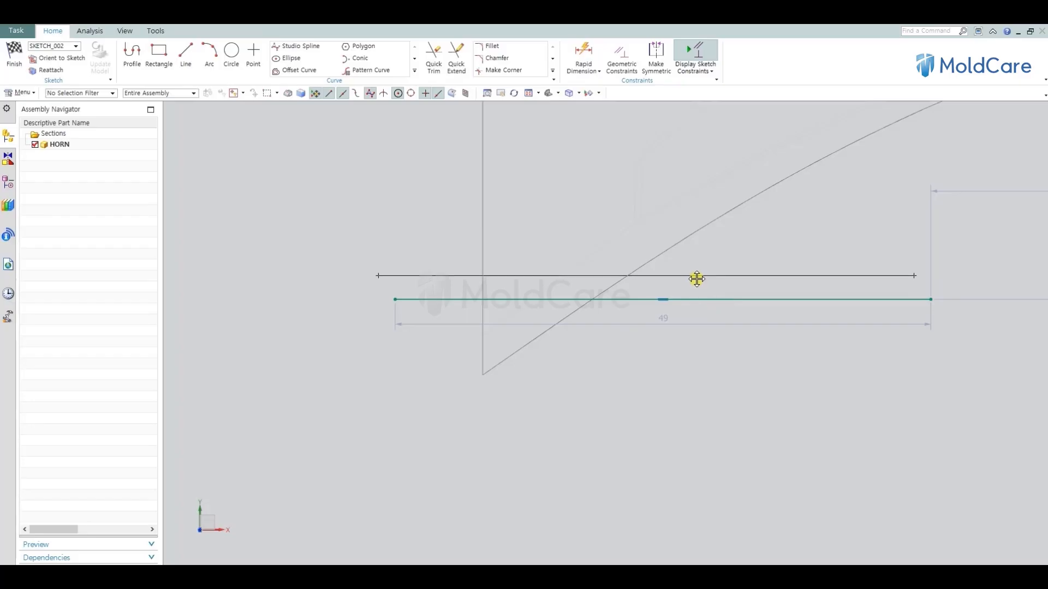
drag(697, 279, 697, 279)
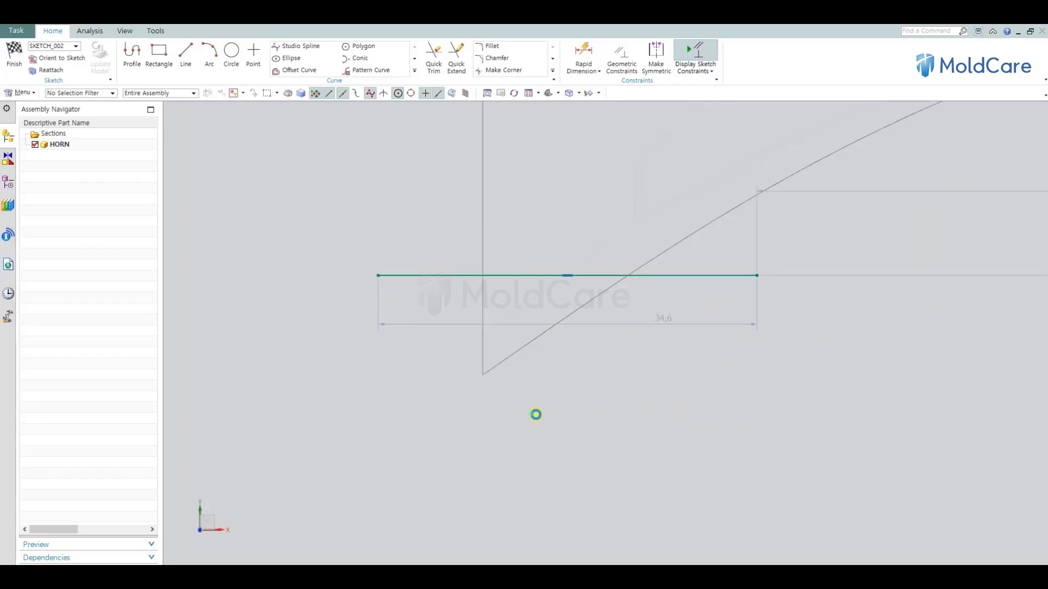
Step: Dimension the vertical distance from the block's lower corner point to the line, set it to 9 mm, and finish the sketch
click(482, 374)
click(461, 276)
click(434, 319)
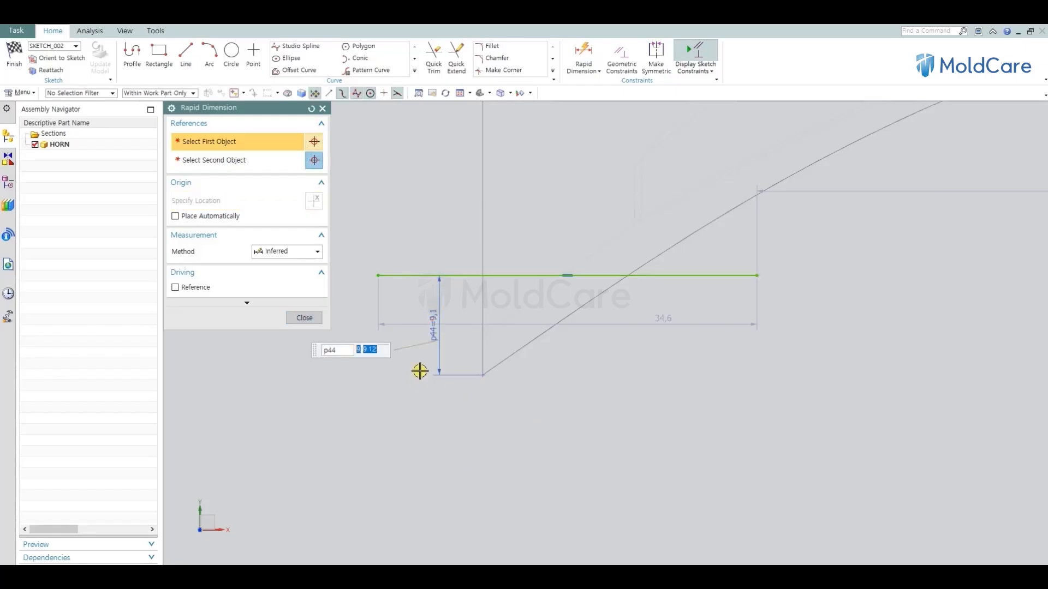
key(Escape)
double_click(435, 316)
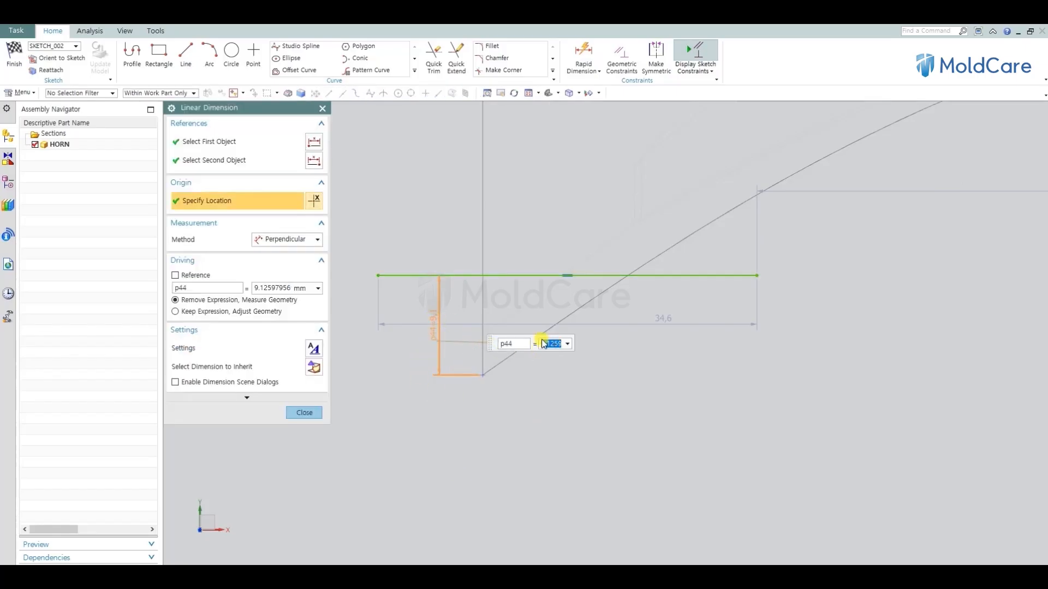
text(9)
middle_click(729, 476)
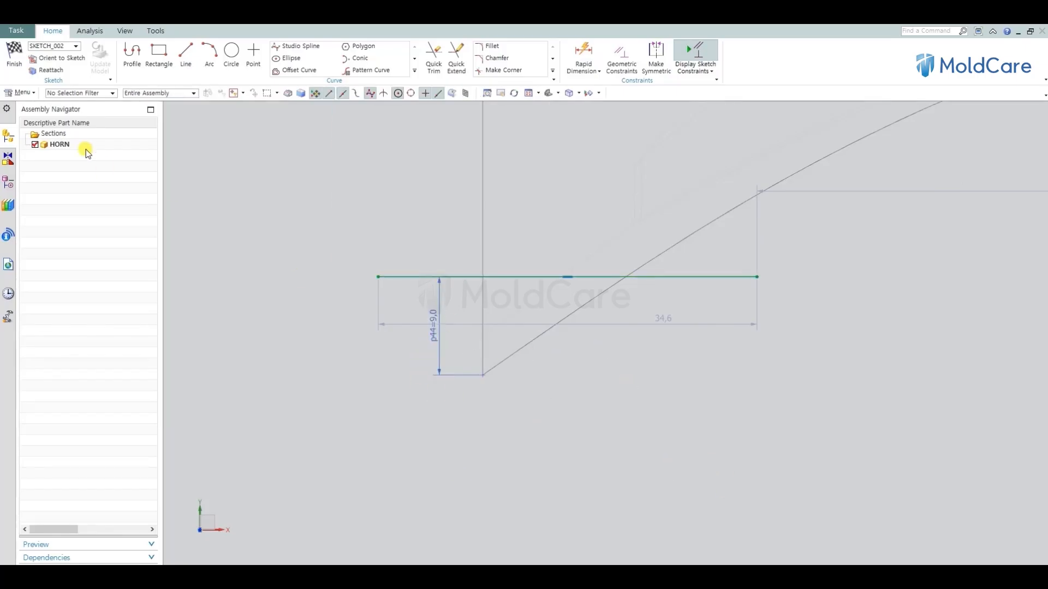
click(15, 55)
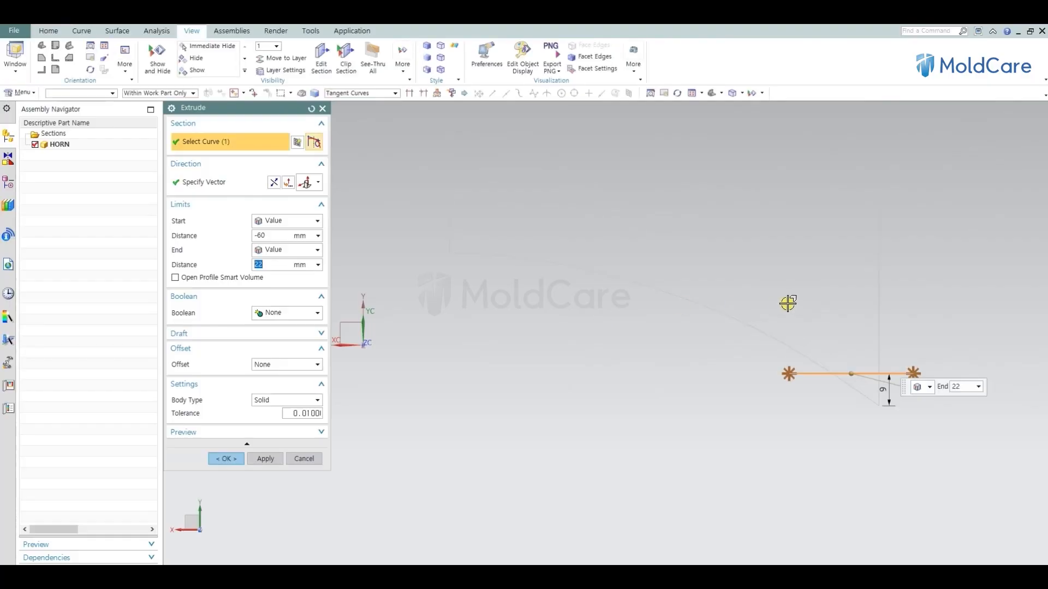
Step: Extrude the line into a sheet extending past both sides of the block, with an end distance of 90 mm
scroll(742, 345, down, 3)
drag(719, 356, 735, 356)
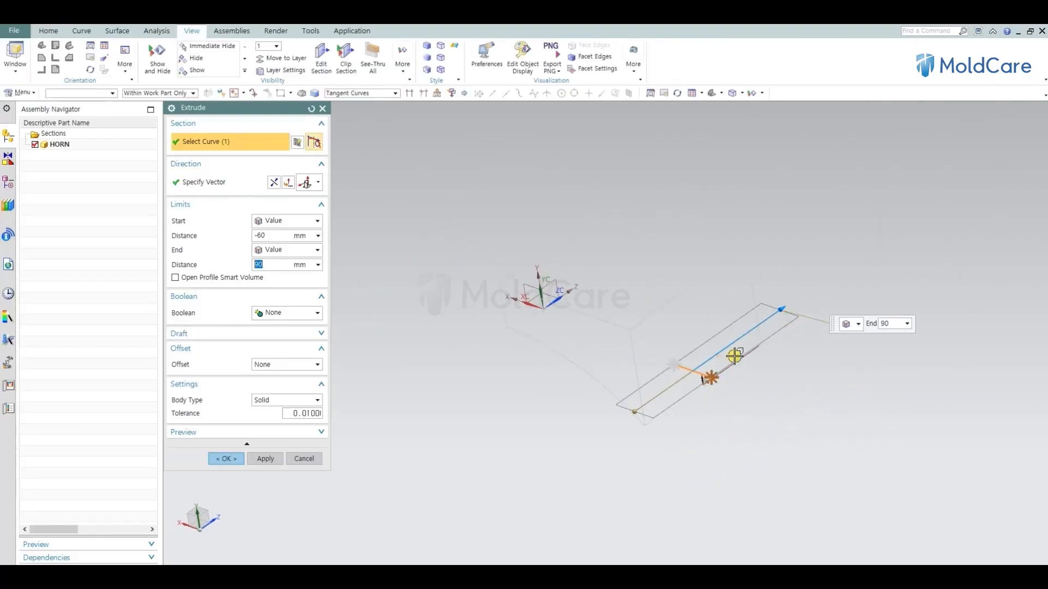
drag(642, 416, 595, 439)
middle_click(786, 467)
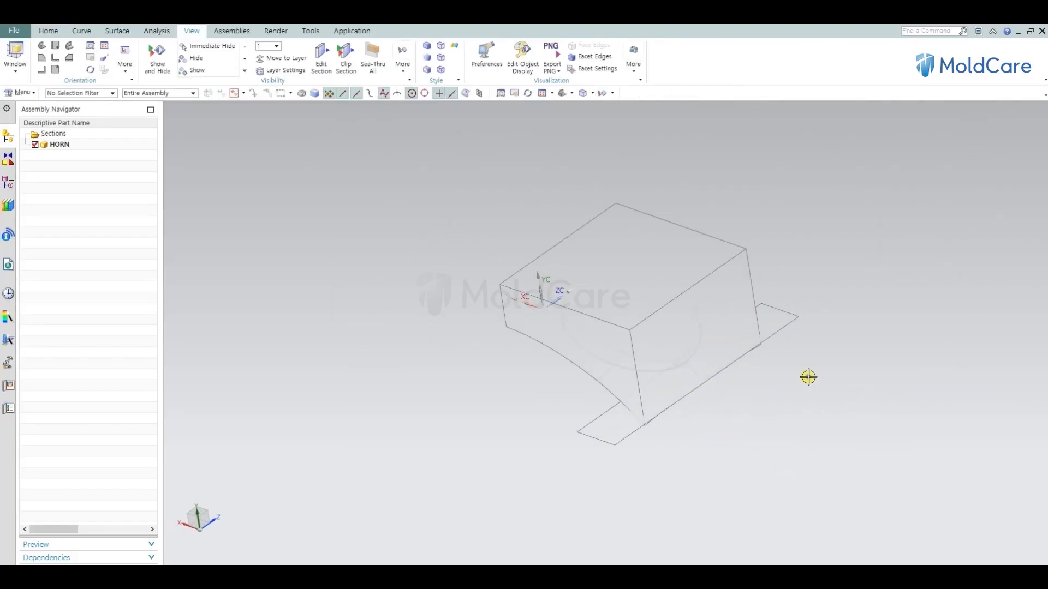
Step: Return to the shaded display and trim the block's pointed lower corner with the extruded sheet
right_drag(808, 376, 782, 360)
click(50, 31)
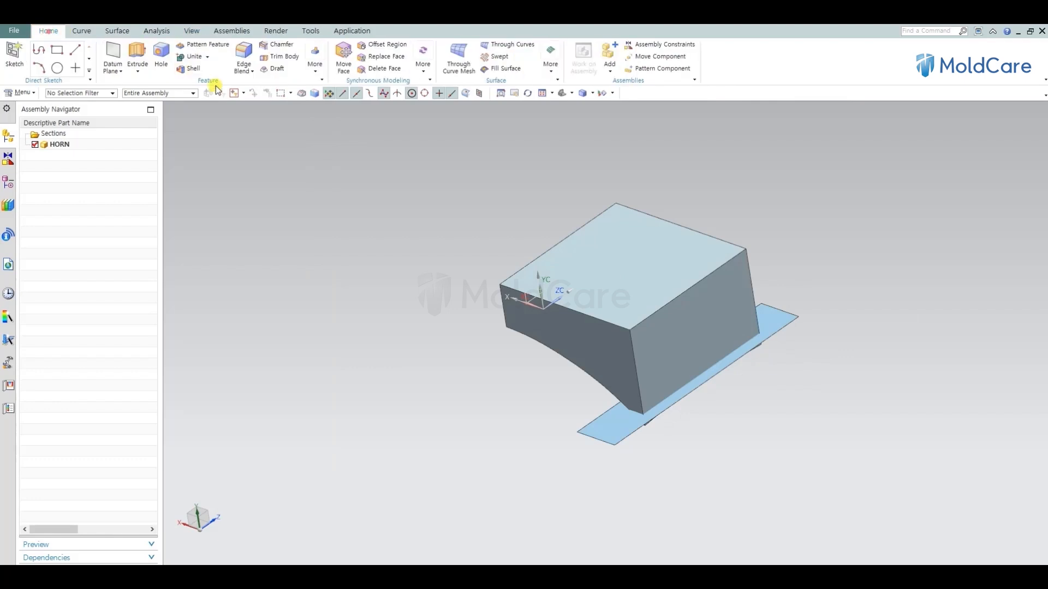
click(271, 59)
click(695, 276)
click(795, 323)
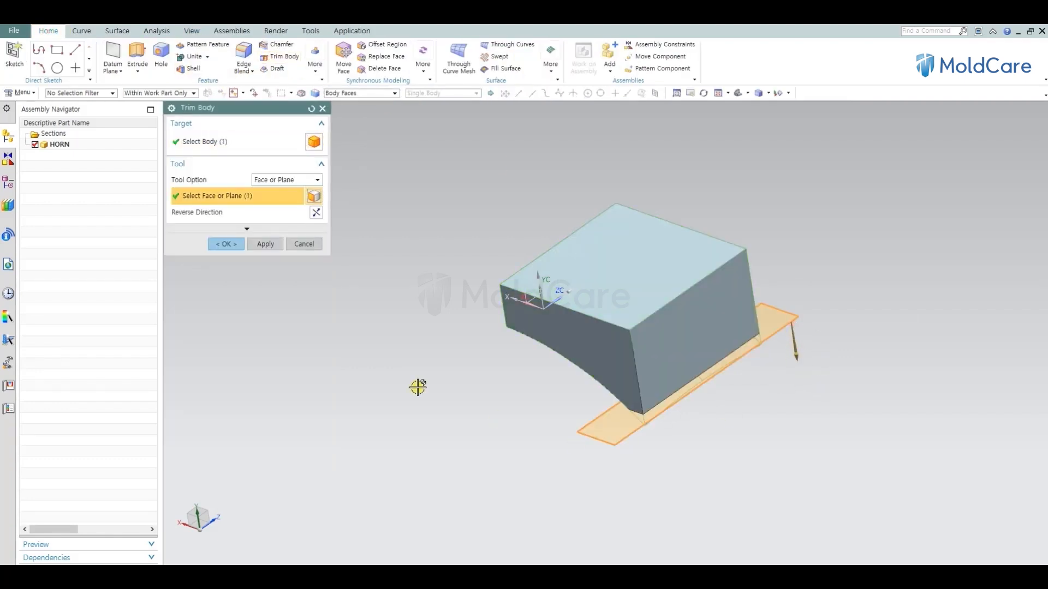
middle_click(354, 323)
Step: Move the trimming sheet to layer 25
key(ctrl+j)
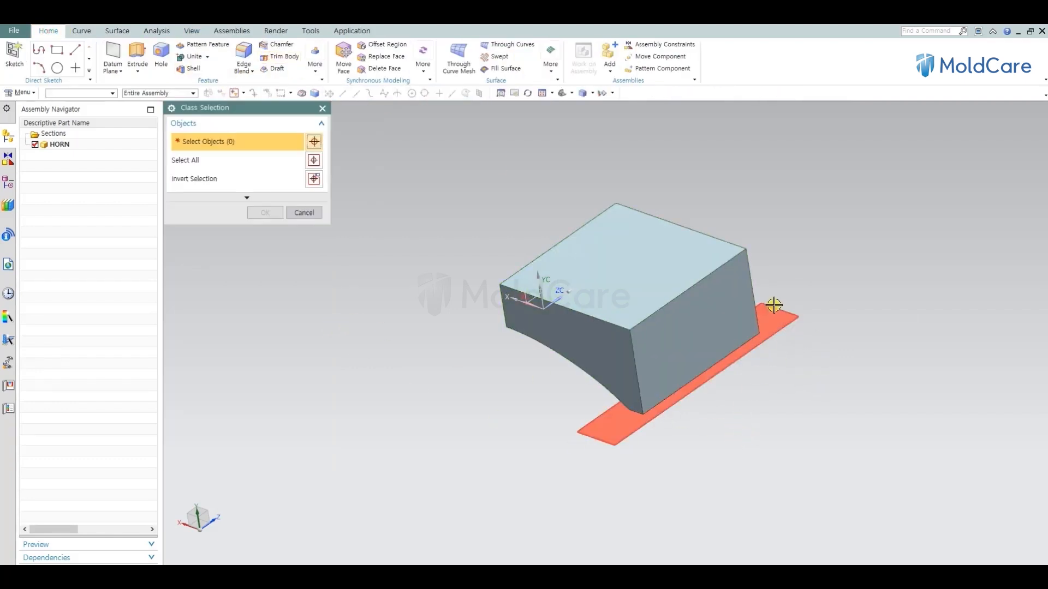
click(780, 319)
middle_click(851, 430)
text(25)
key(Return)
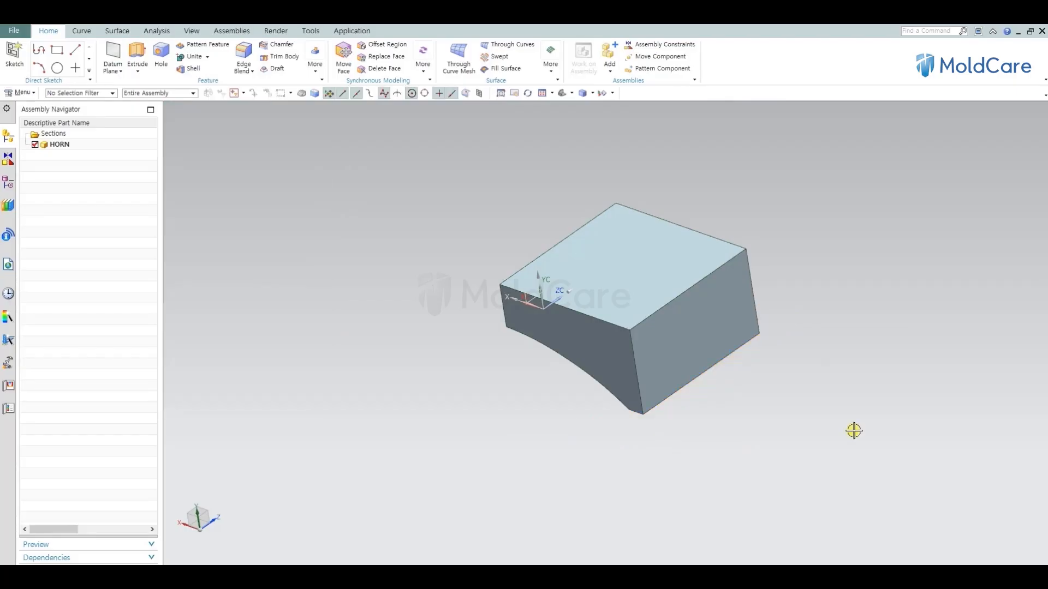
Step: Chamfer the block's top outline and vertical corner edges with a symmetric 0.5 mm distance
middle_drag(683, 409, 716, 328)
key(c)
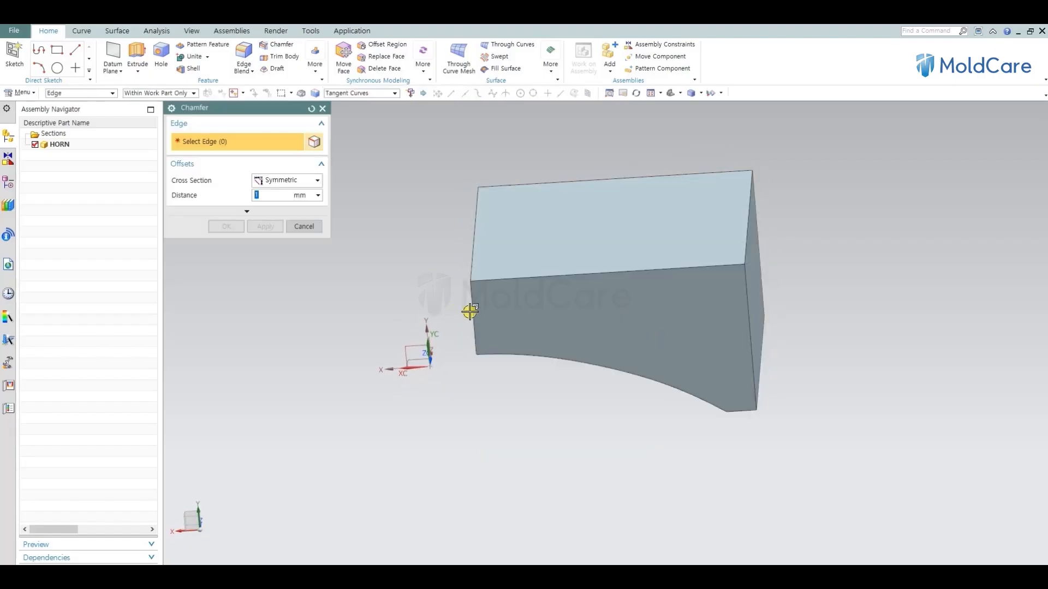
click(473, 310)
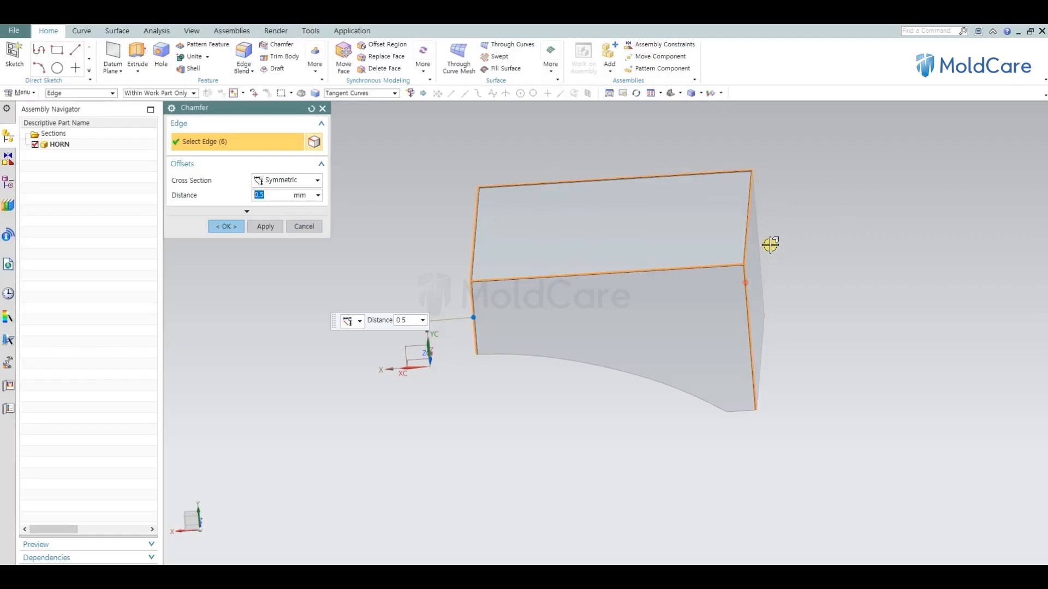
middle_drag(693, 304, 744, 331)
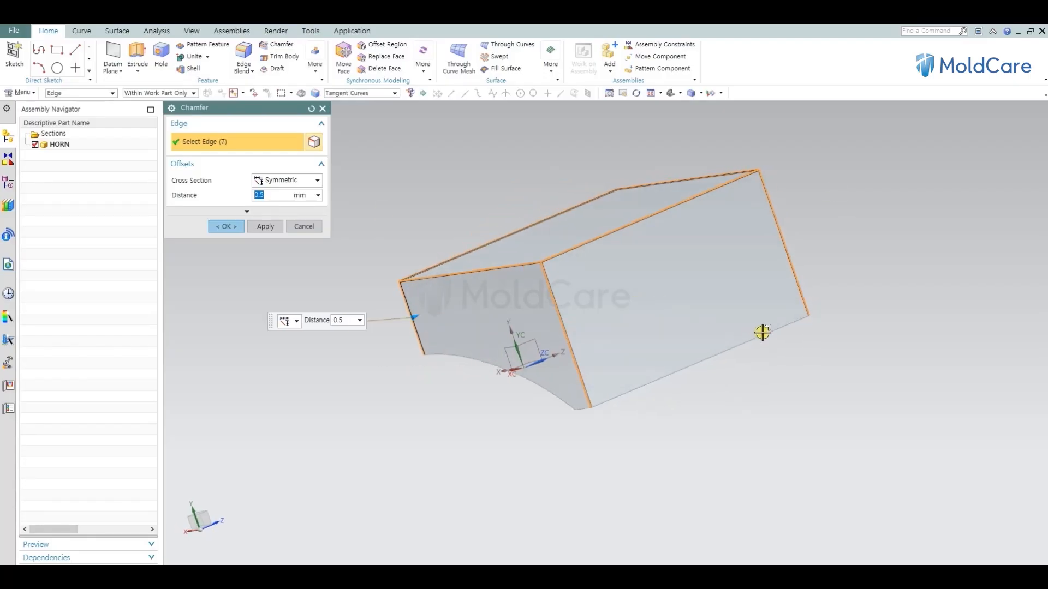
middle_click(600, 398)
Step: Edit the 0.5 mm chamfer to add the missing vertical corner edge and remove the end face's lower edge
mouse_move(601, 398)
middle_down()
mouse_move(722, 433)
mouse_move(614, 391)
mouse_move(557, 390)
mouse_move(479, 346)
mouse_move(585, 447)
mouse_move(571, 444)
mouse_move(611, 382)
middle_up()
scroll(688, 239, up, 5)
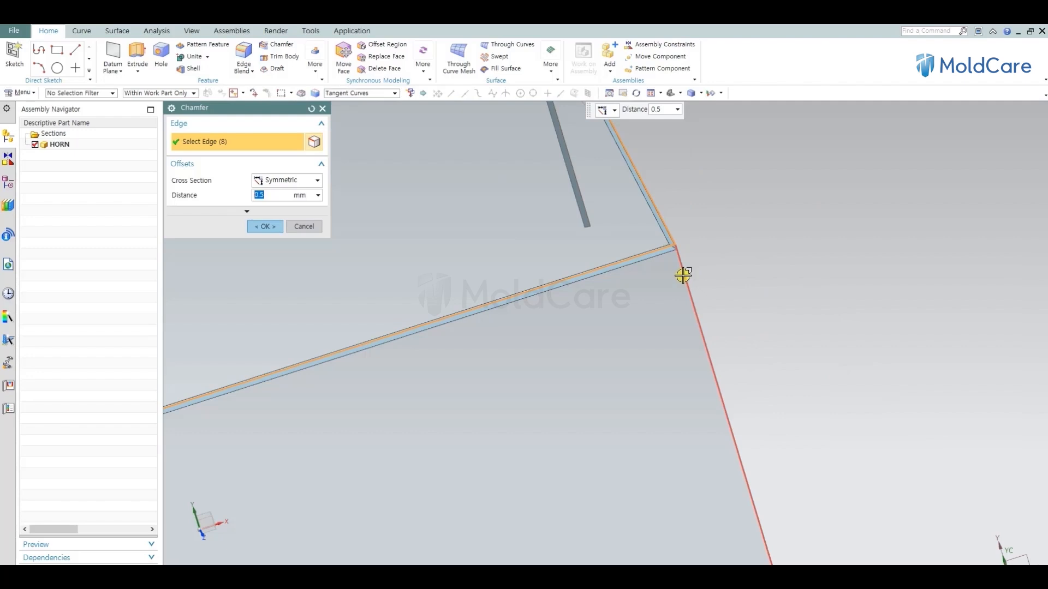
scroll(745, 279, down, 5)
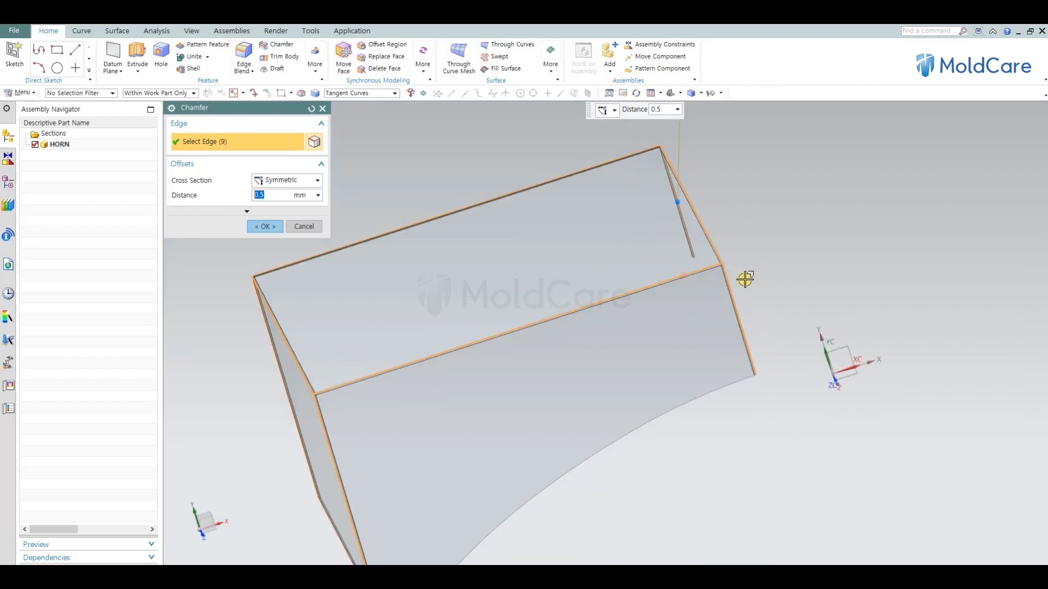
mouse_move(744, 279)
middle_down()
mouse_move(633, 331)
mouse_move(636, 354)
mouse_move(712, 341)
mouse_move(739, 326)
mouse_move(753, 293)
middle_up()
scroll(627, 306, up, 6)
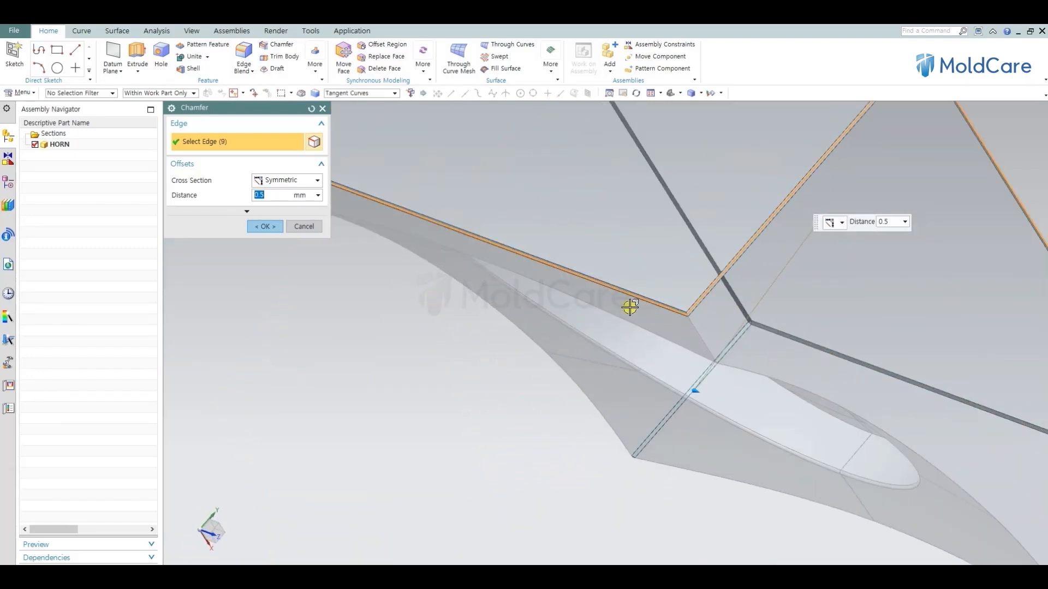
click(682, 320)
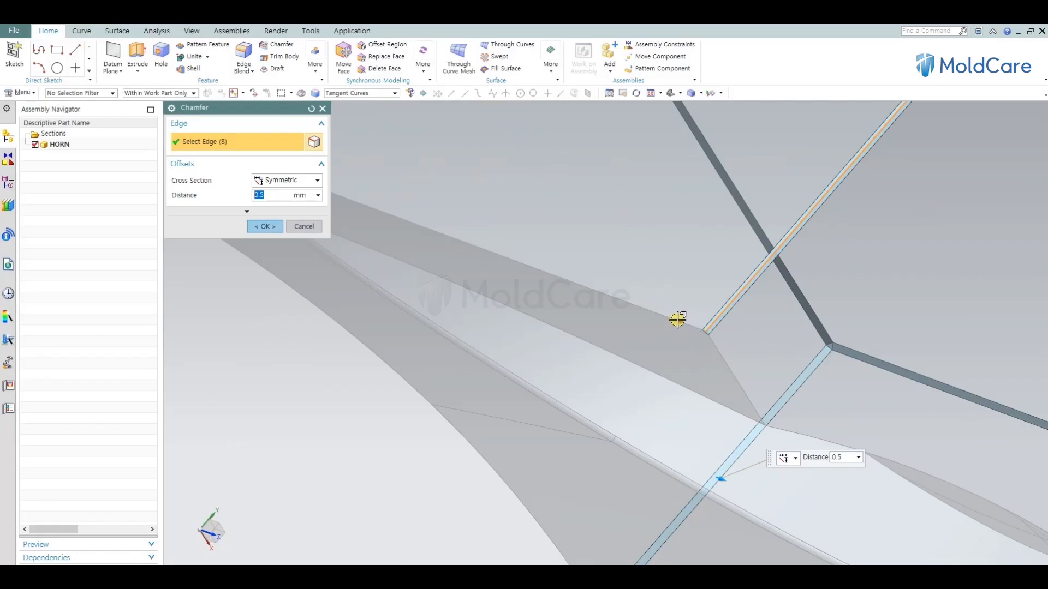
scroll(659, 342, down, 7)
middle_click(890, 358)
Step: Orient the view to the block's top face and start an Extrude section sketch on that face
middle_drag(672, 304, 731, 371)
middle_drag(555, 212, 688, 329)
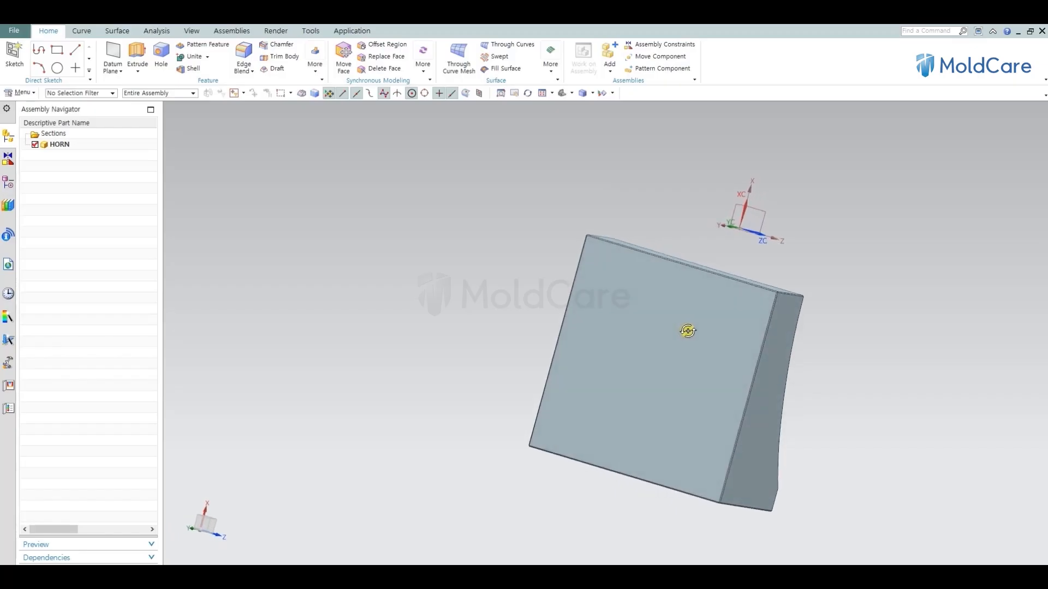
key(F8)
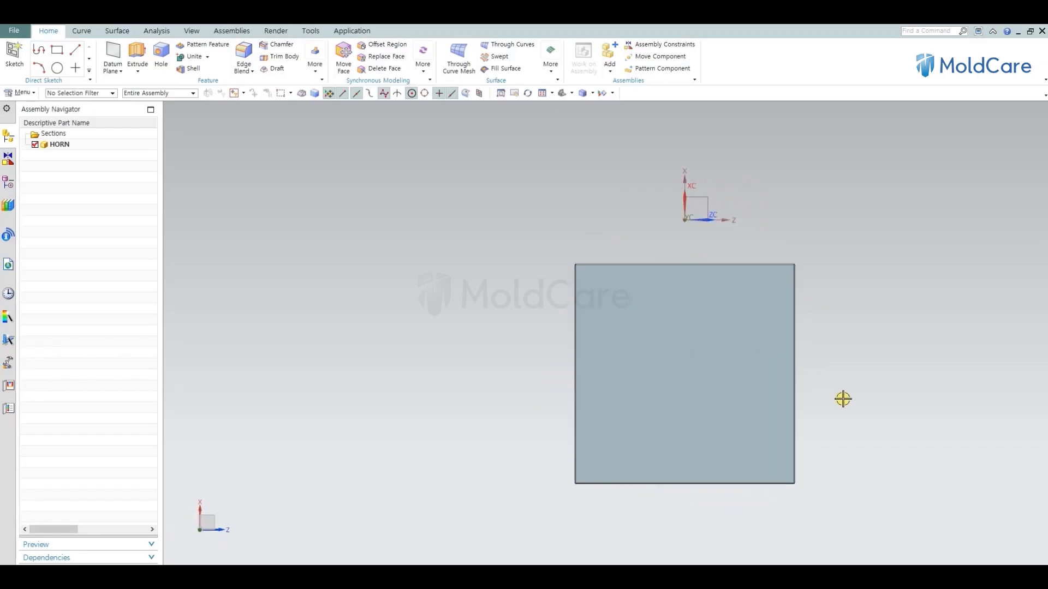
key(x)
click(697, 369)
scroll(802, 507, up, 5)
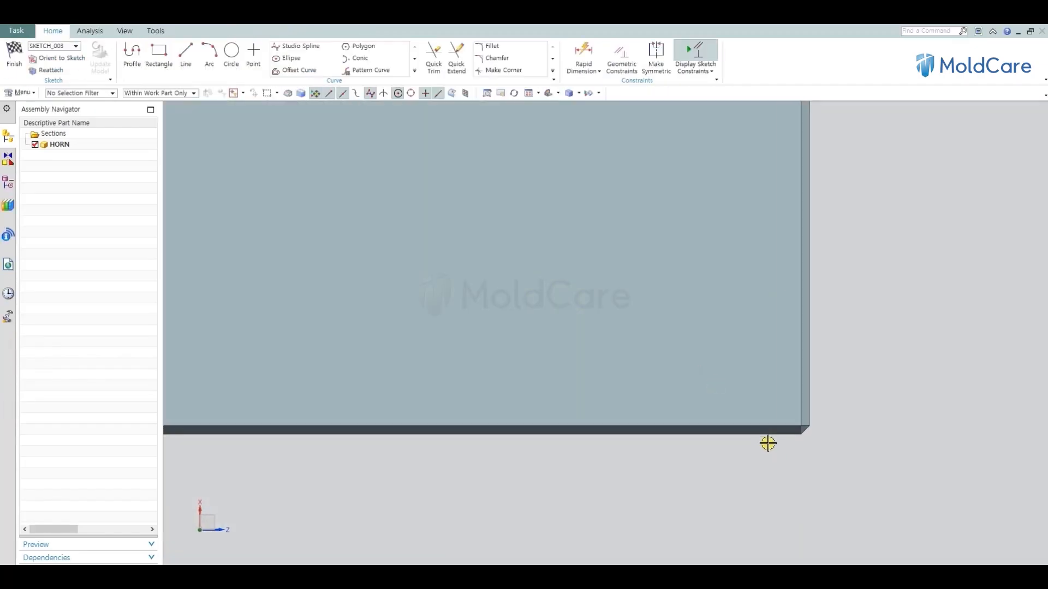
Step: Draw a horizontal line across the top face between the midpoints of its two side chamfer edges
scroll(803, 436, up, 3)
click(188, 56)
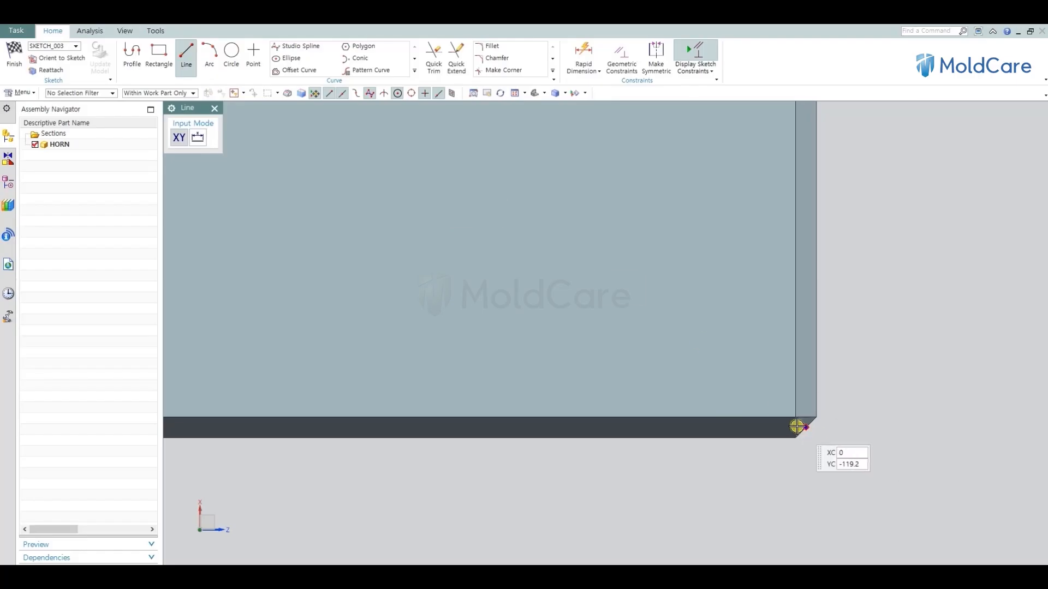
scroll(794, 425, down, 4)
scroll(780, 362, down, 3)
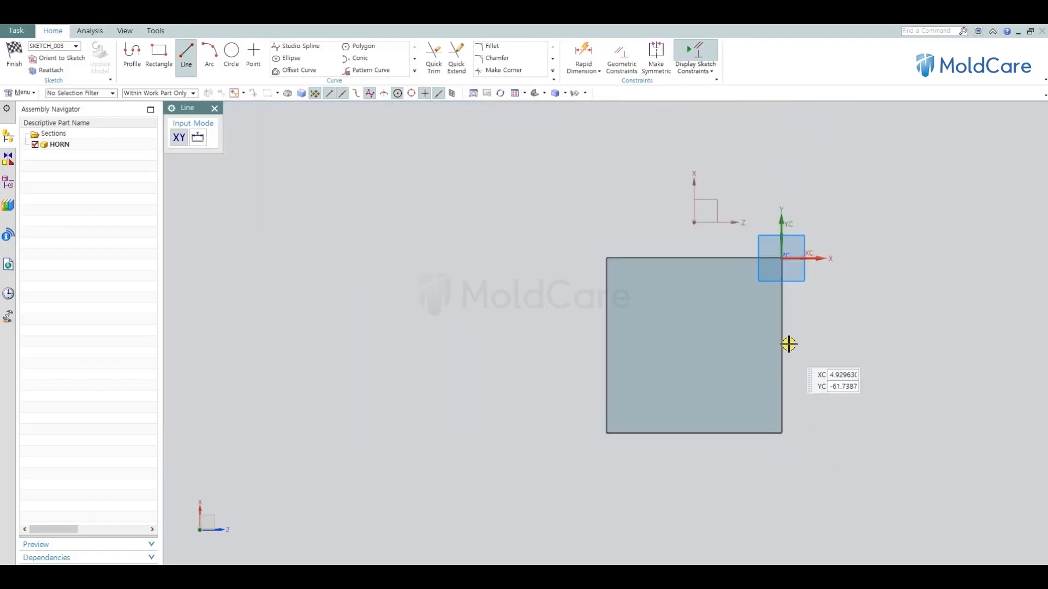
scroll(789, 344, up, 4)
scroll(768, 355, down, 3)
scroll(762, 412, up, 3)
scroll(715, 475, up, 2)
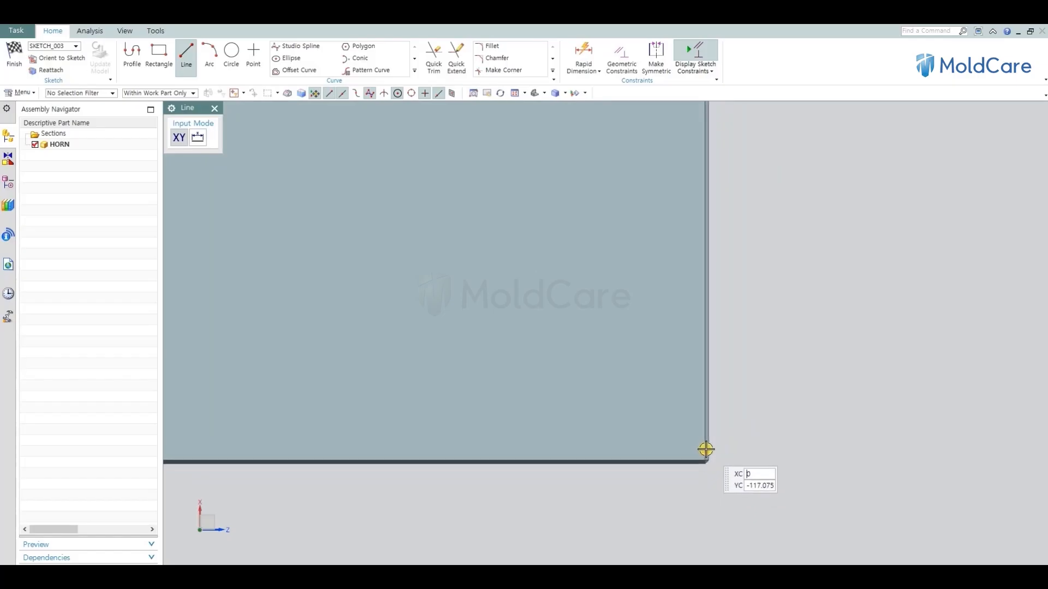
scroll(706, 382, up, 1)
scroll(734, 374, down, 3)
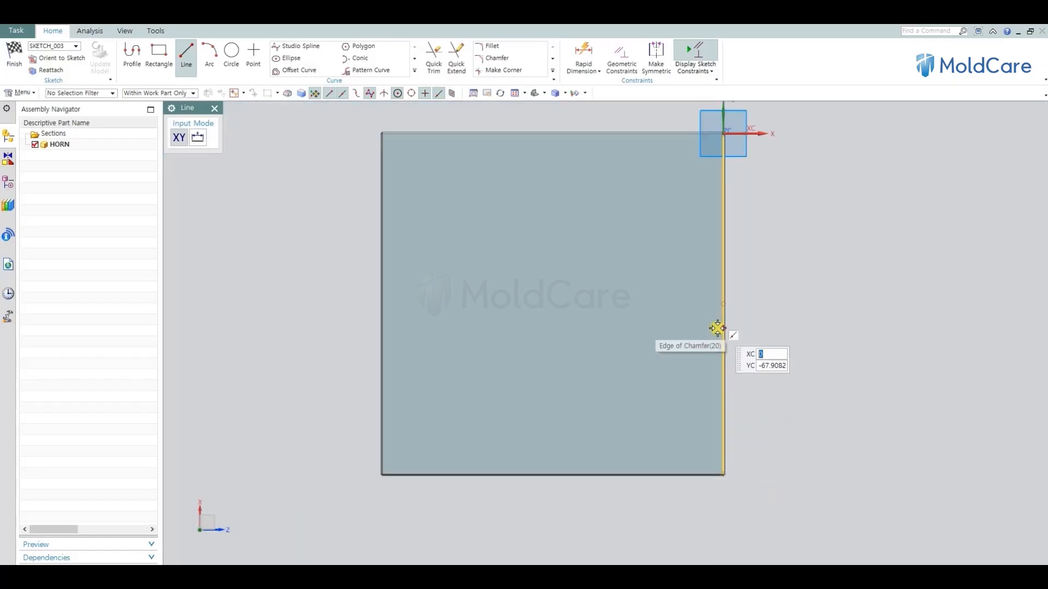
click(721, 306)
scroll(363, 304, up, 3)
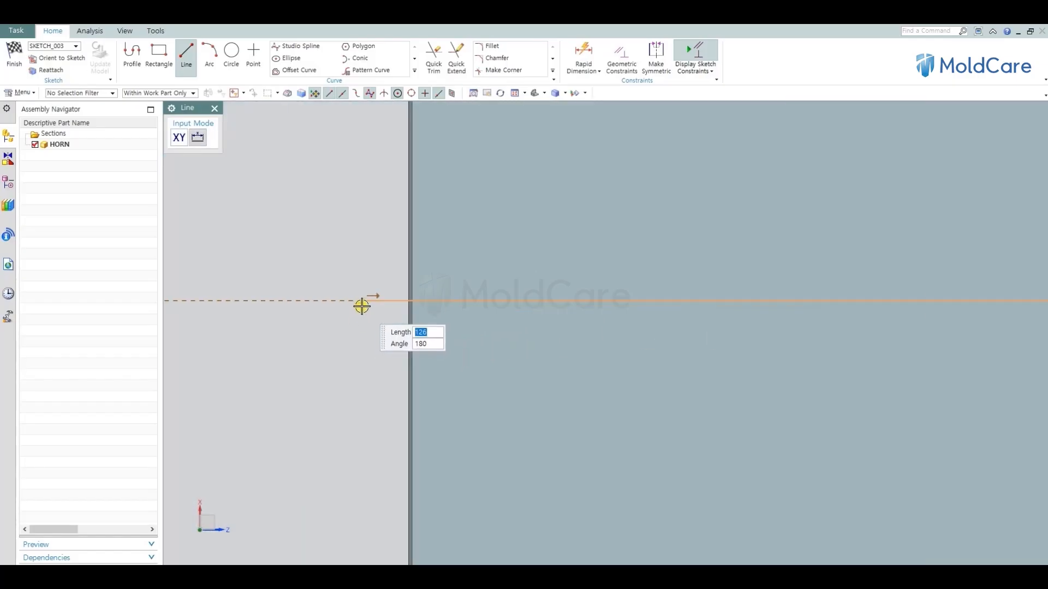
click(452, 293)
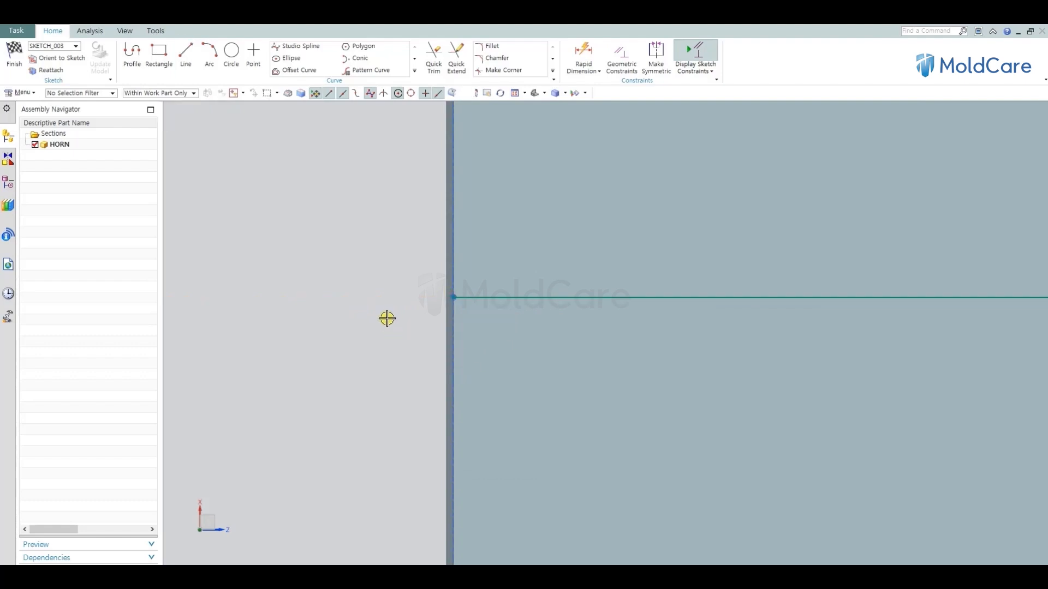
Step: Draw a vertical line from the midpoint of the face's upper edge down past the horizontal line
click(241, 75)
scroll(579, 227, up, 3)
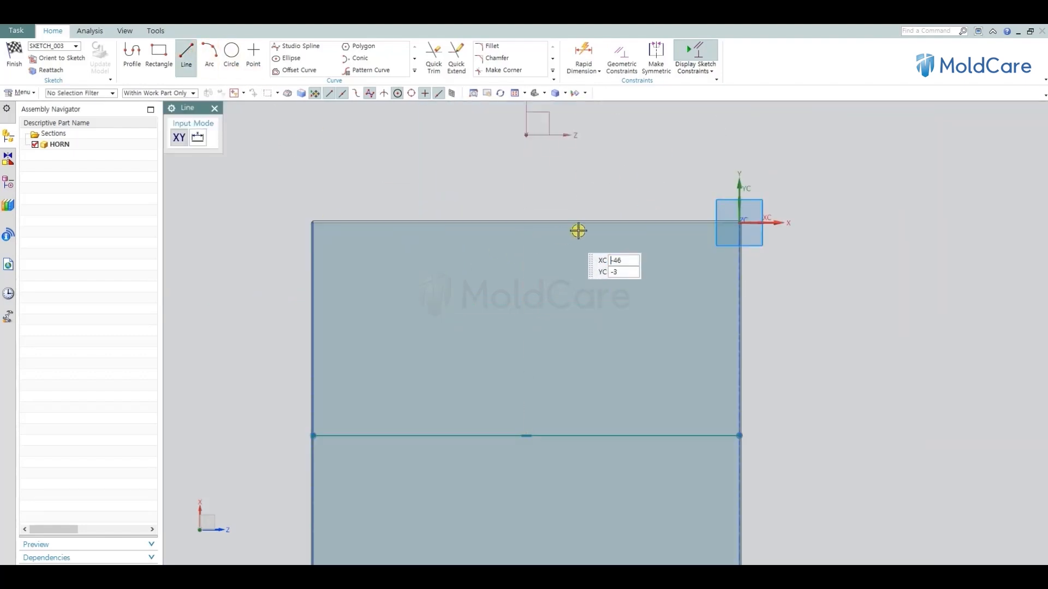
scroll(536, 221, up, 3)
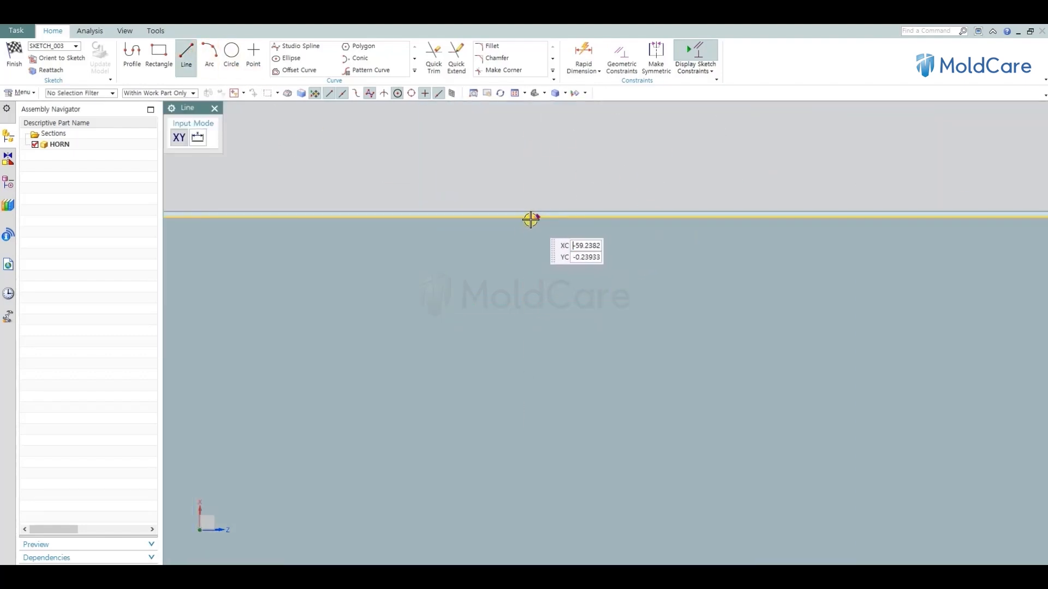
click(529, 220)
scroll(528, 220, down, 5)
click(524, 495)
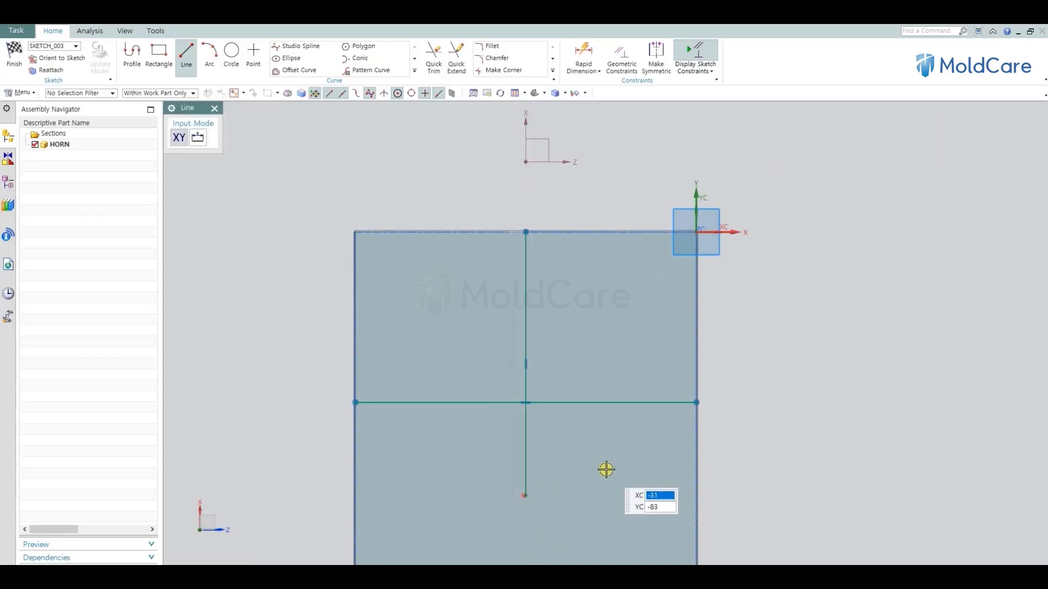
key(Escape)
Step: Trim off the horizontal line's left half and the vertical line's lower end, and convert both remaining lines to reference
click(435, 55)
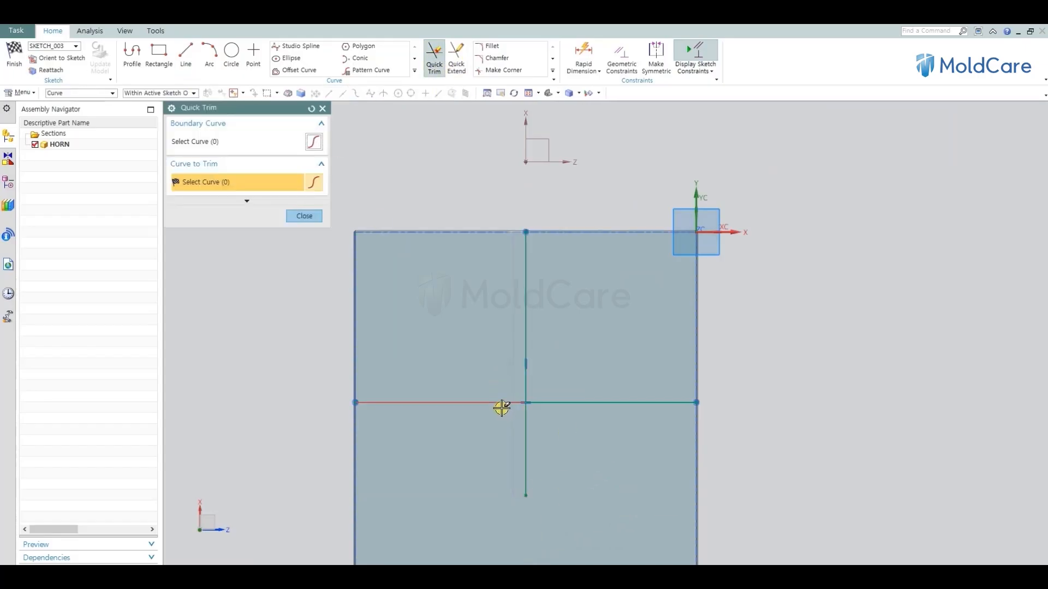
key(Escape)
scroll(610, 263, down, 2)
scroll(580, 382, up, 4)
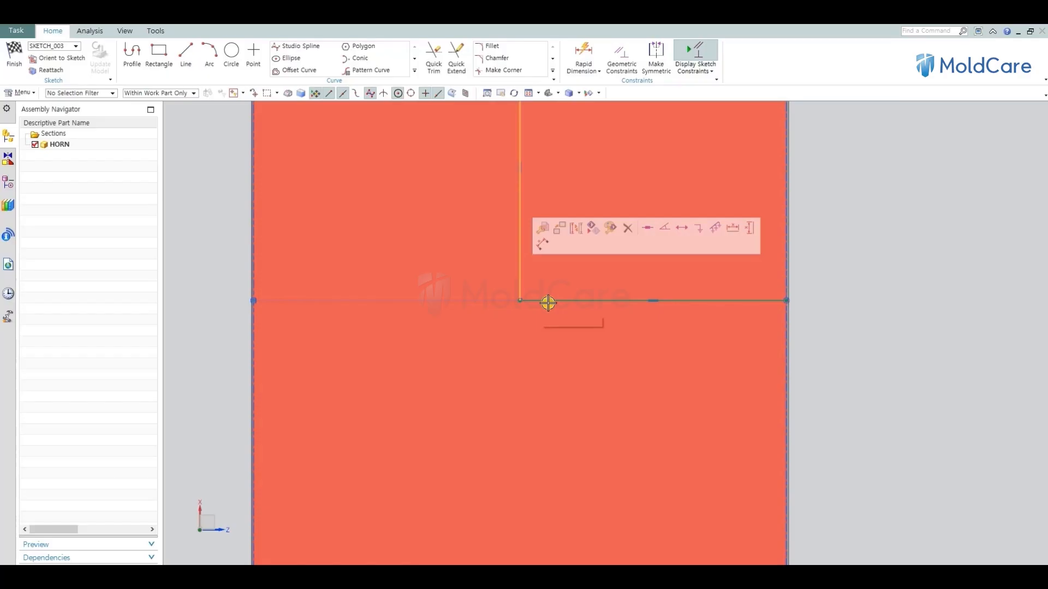
click(550, 301)
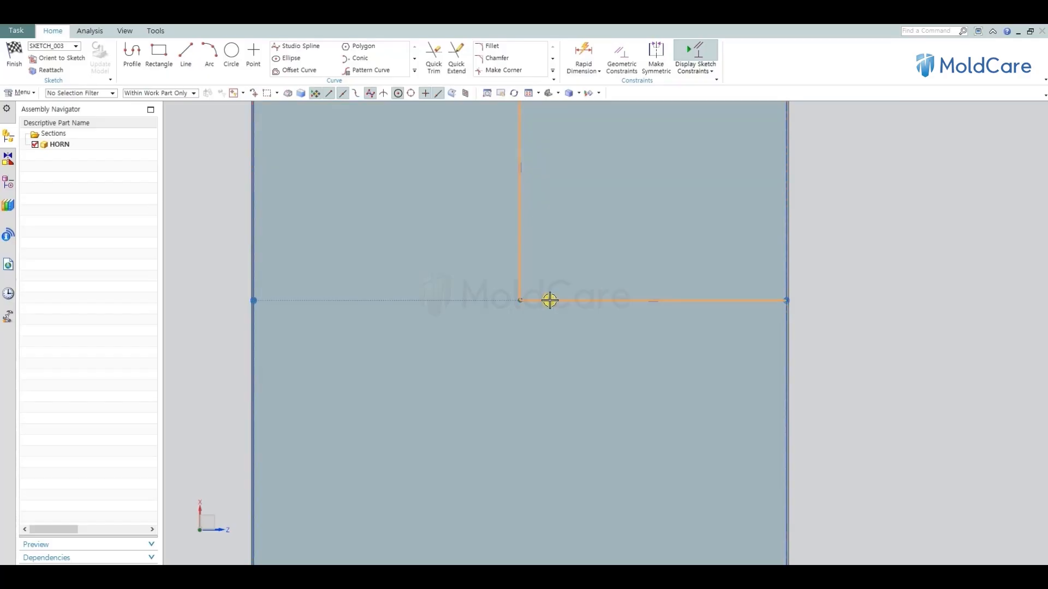
right_drag(550, 300, 570, 321)
Step: Sketch a circle about 35 mm in diameter centred on the corner where the two reference lines meet
click(231, 54)
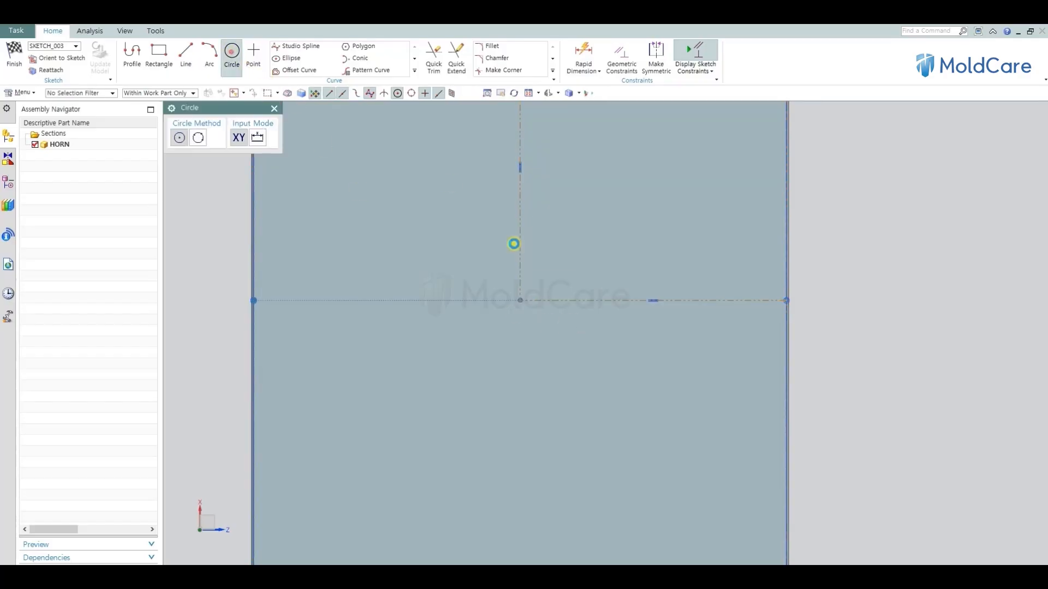
click(518, 300)
click(585, 351)
key(Escape)
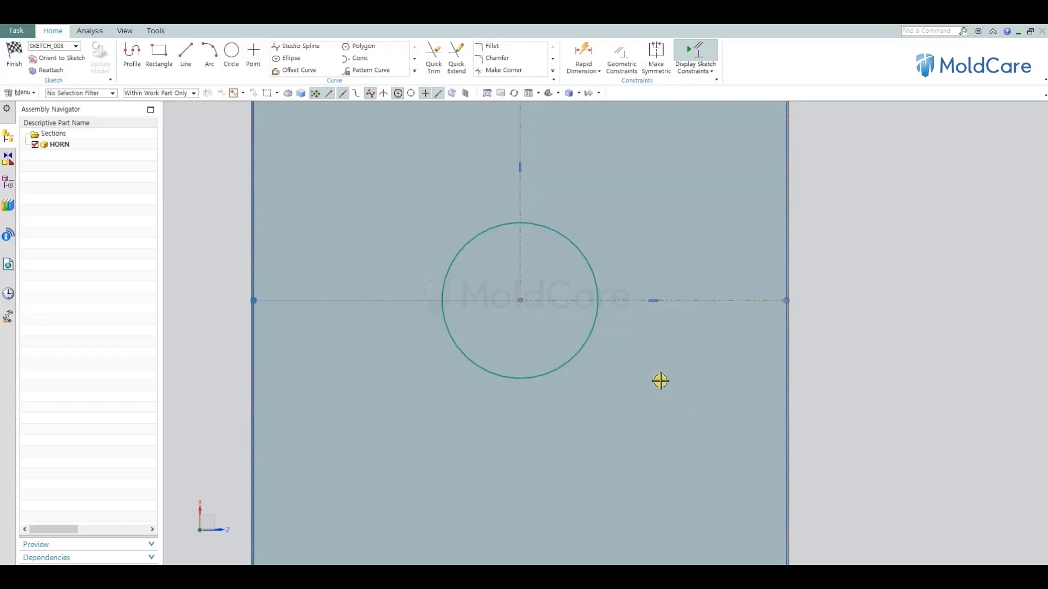
Step: Dimension the circle's diameter and set it to 9.5 mm
key(d)
click(591, 266)
click(664, 250)
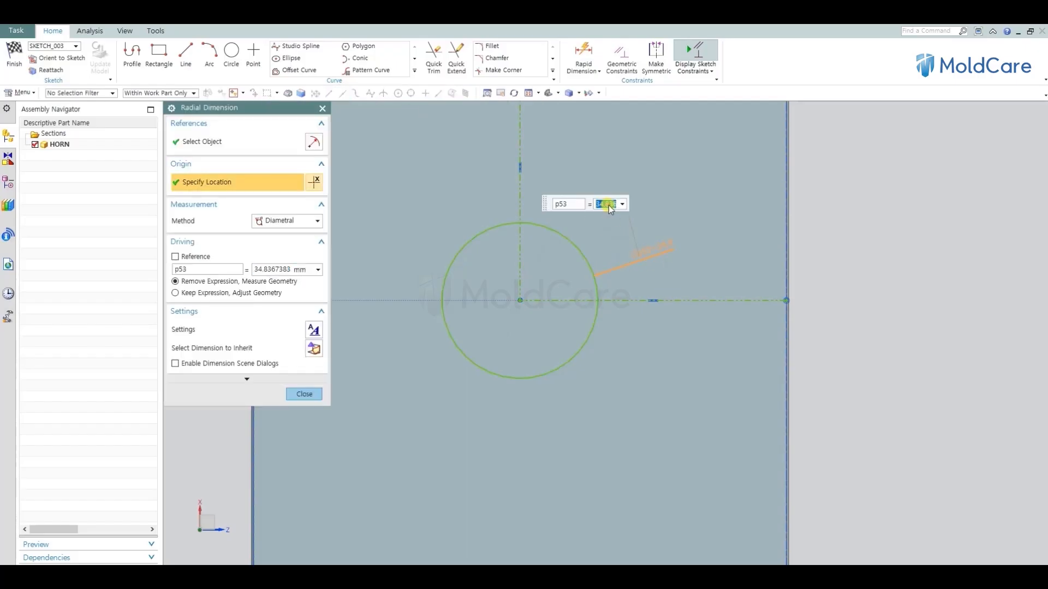
text(5)
key(Return)
text(8)
key(Return)
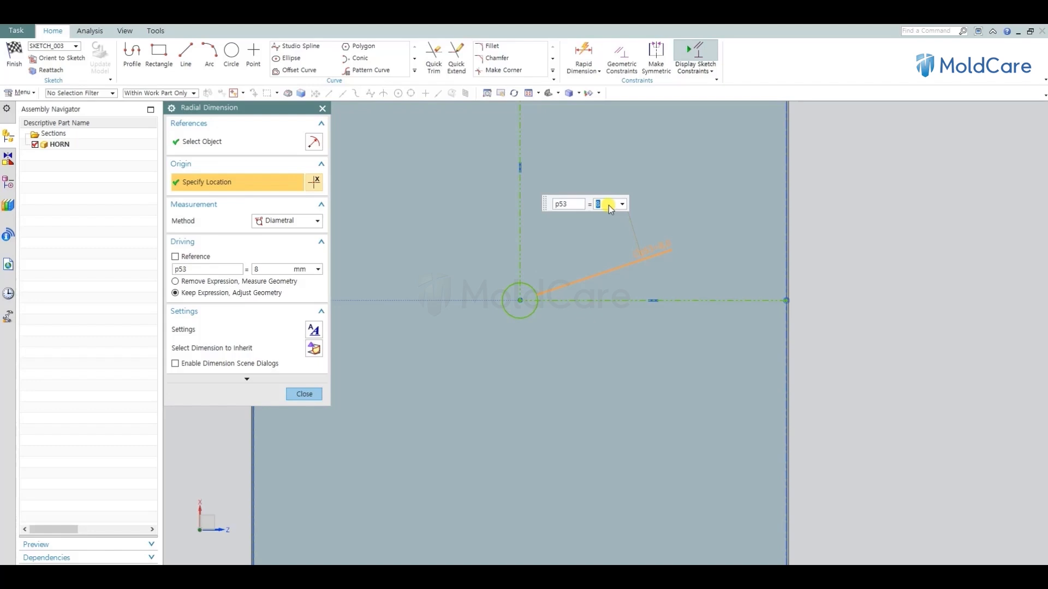
text(9.5)
middle_click(598, 413)
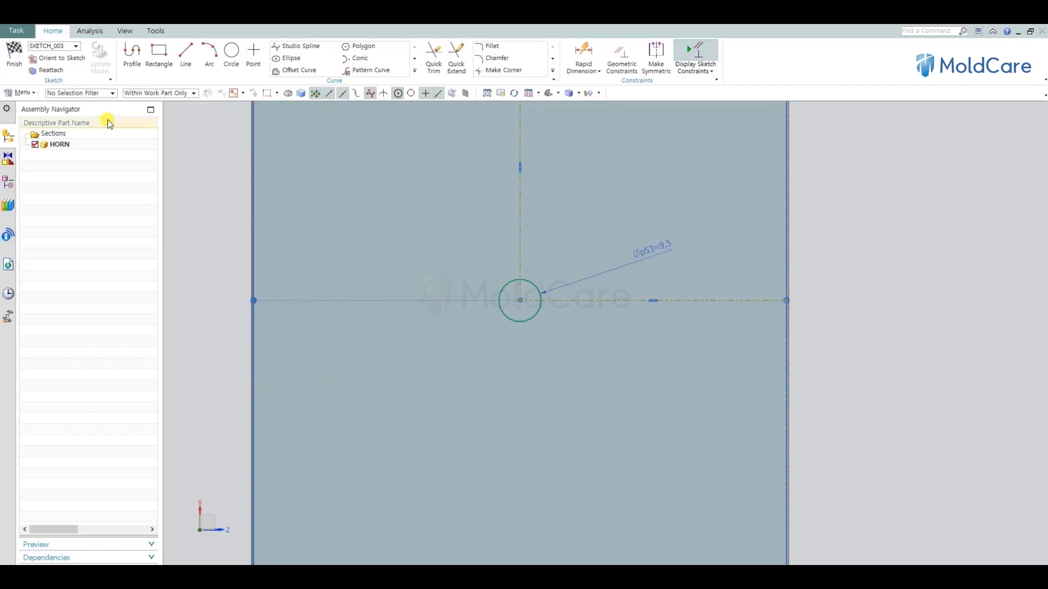
Step: Finish the sketch and extrude the circle as a separate solid from -20 mm to 90 mm
click(23, 60)
mouse_move(704, 421)
middle_down()
mouse_move(713, 355)
mouse_move(661, 301)
middle_up()
scroll(660, 301, down, 3)
middle_drag(639, 382, 557, 360)
scroll(676, 333, up, 4)
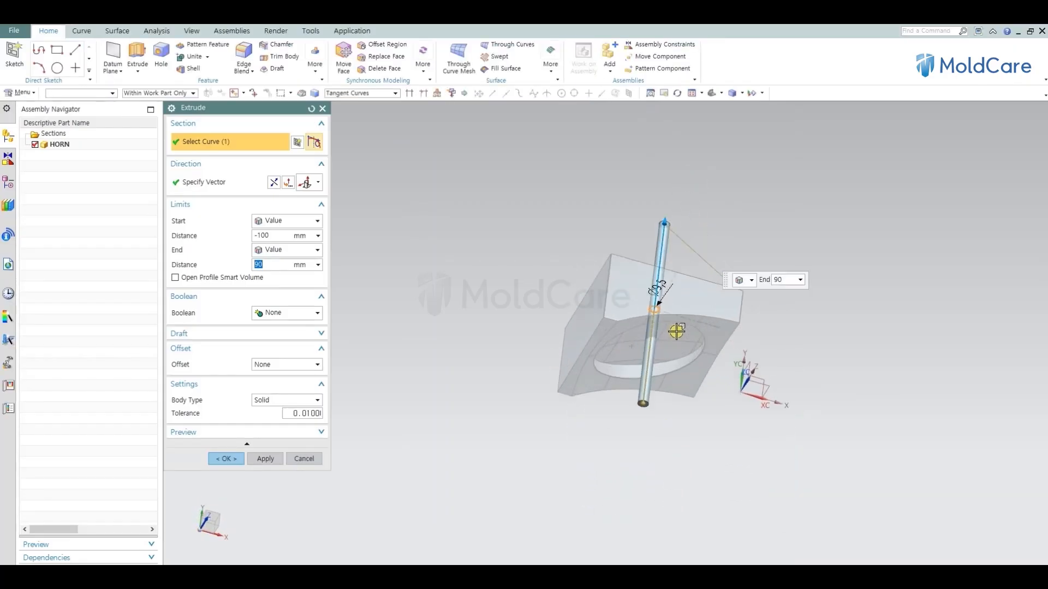
drag(624, 459, 667, 274)
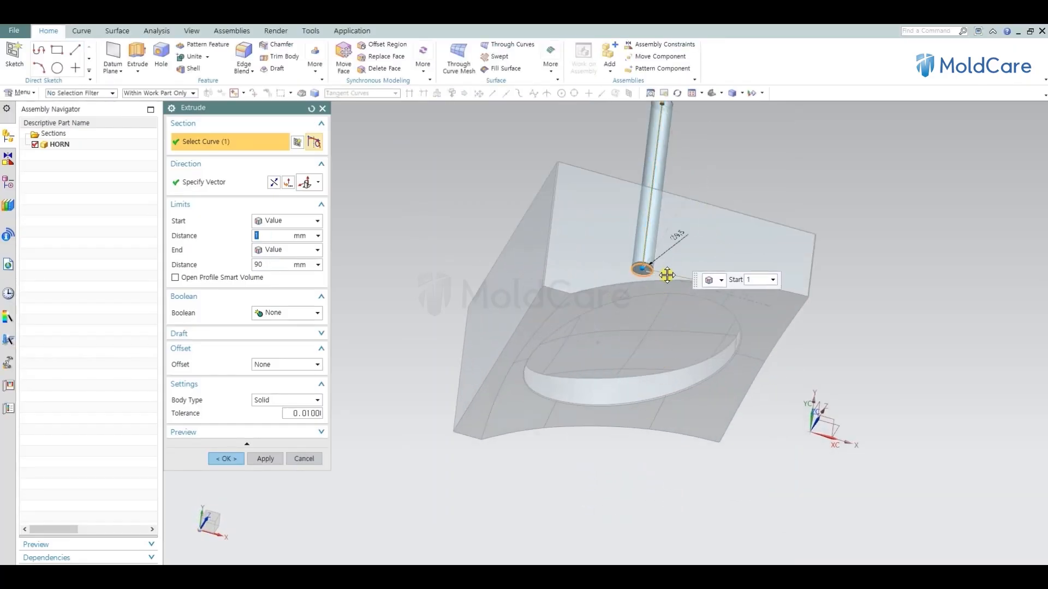
middle_drag(666, 273, 689, 258)
scroll(651, 264, up, 3)
drag(650, 264, 614, 350)
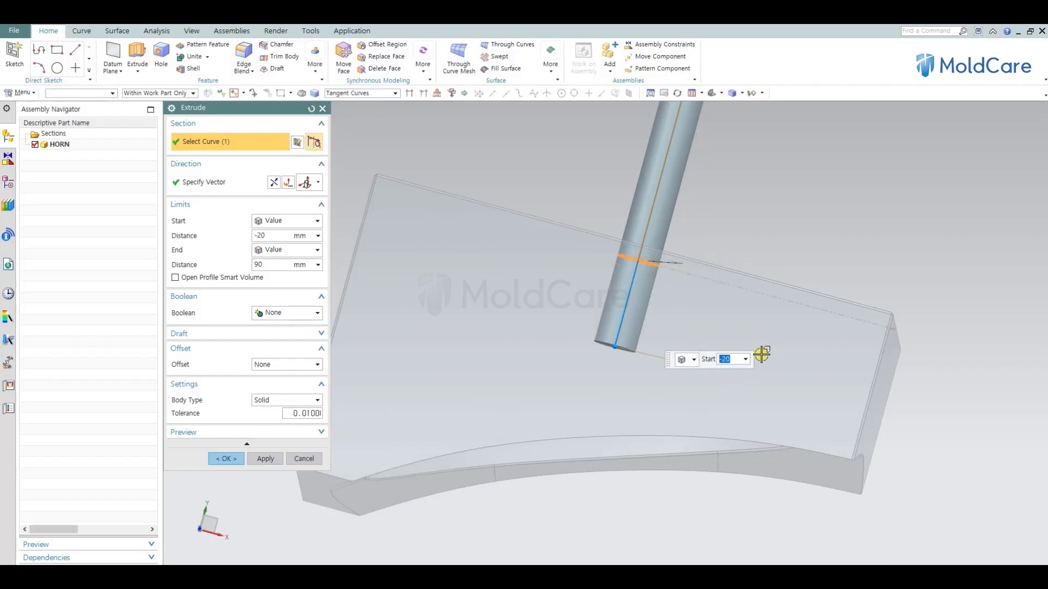
middle_click(799, 352)
Step: Subtract the extruded cylinder from the horn block to cut a blind hole in its top face
middle_drag(800, 352, 755, 387)
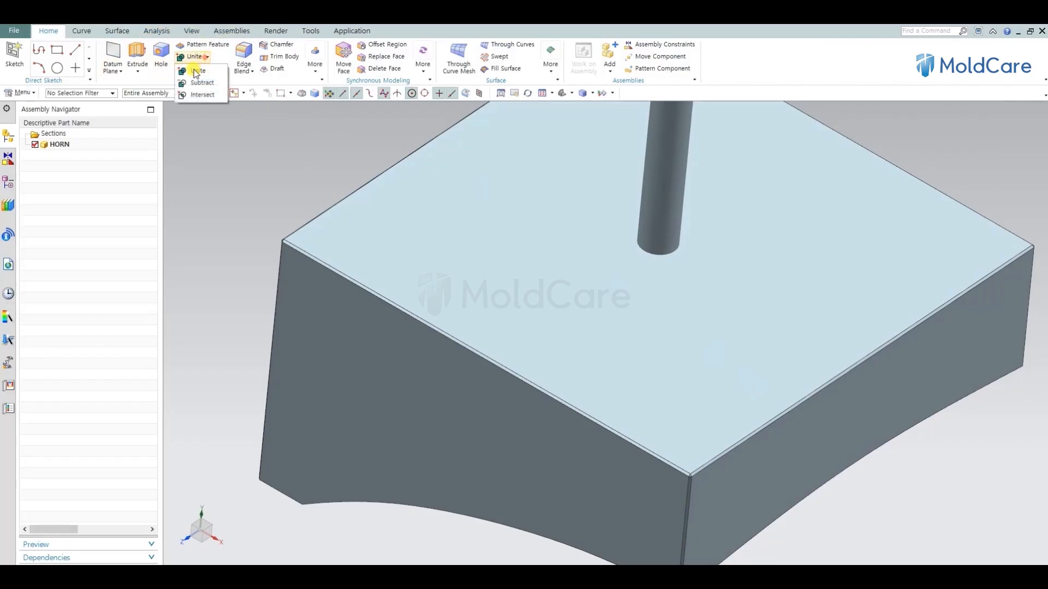
click(193, 87)
click(535, 278)
click(667, 206)
middle_click(742, 327)
Step: Display HORN's parent assembly ASSY JIG and examine the gap between the horn and the jig from several sides
scroll(742, 328, down, 3)
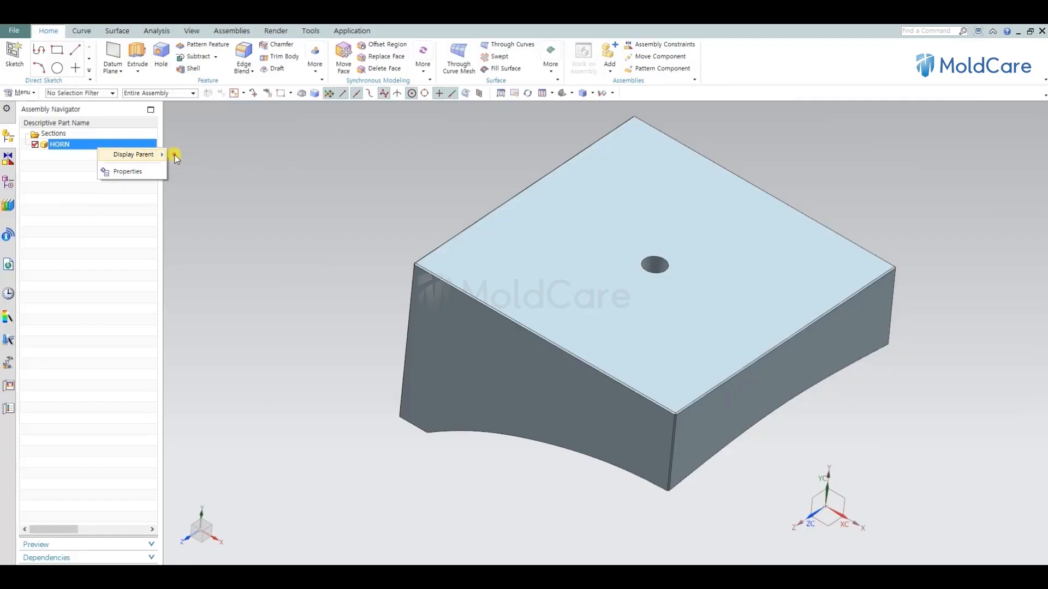
click(174, 157)
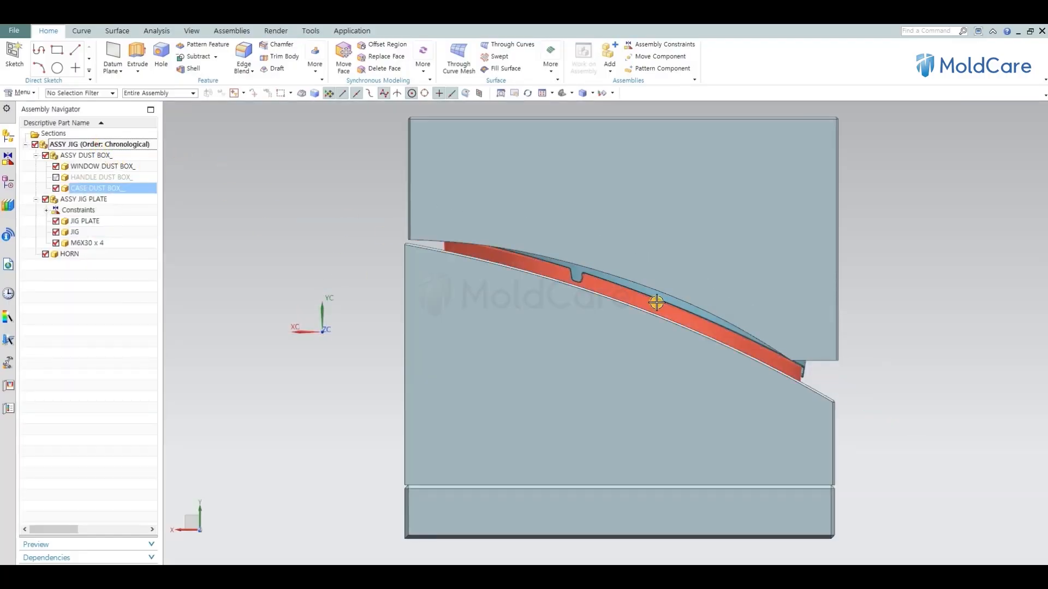
scroll(496, 234, up, 4)
scroll(497, 275, down, 5)
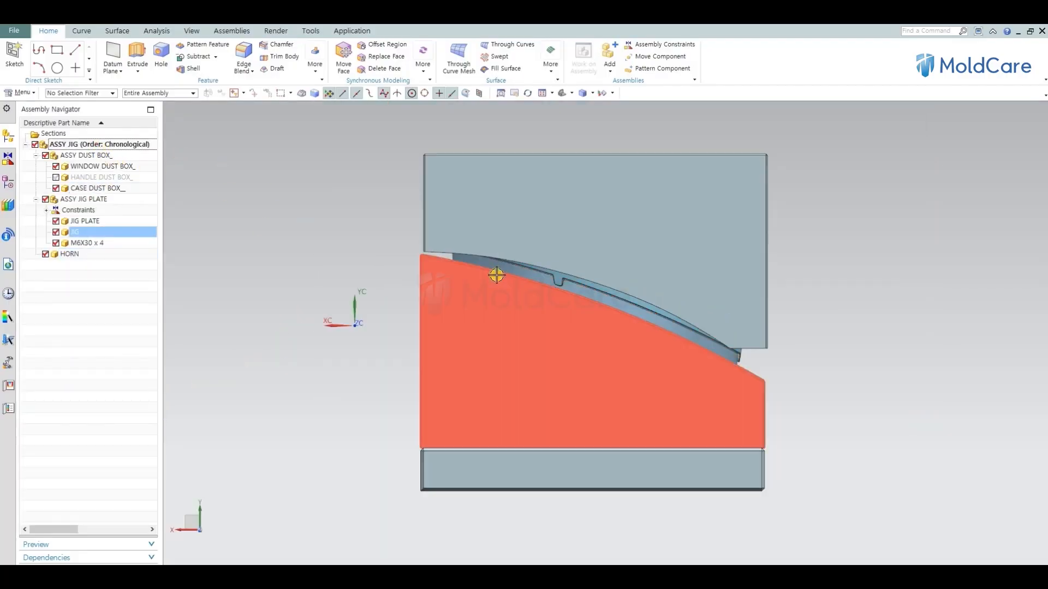
middle_drag(414, 243, 604, 330)
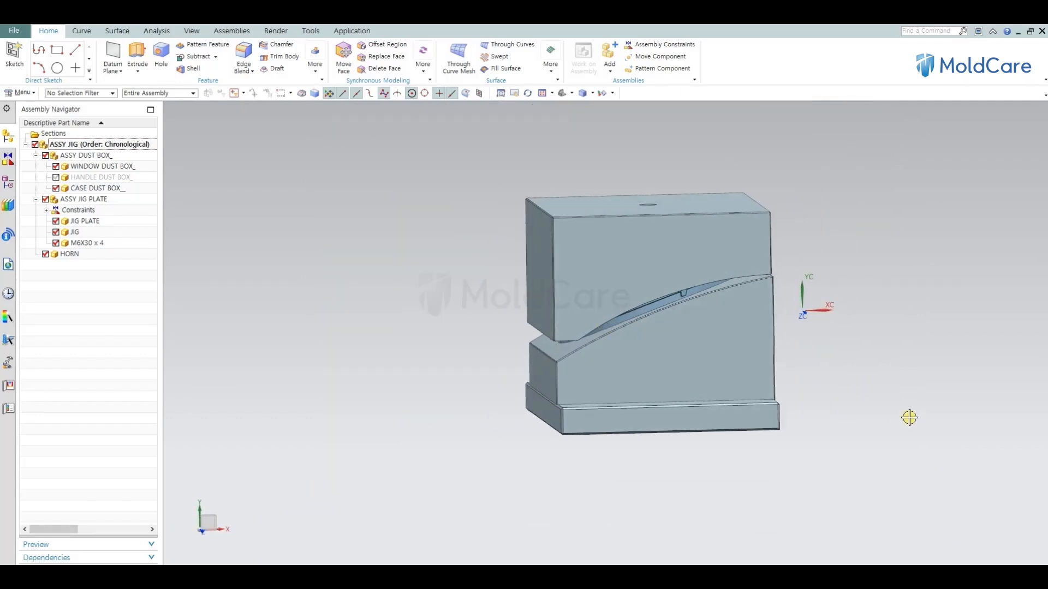
middle_drag(490, 307, 693, 360)
Step: Change the HORN component's display color to light blue
click(884, 431)
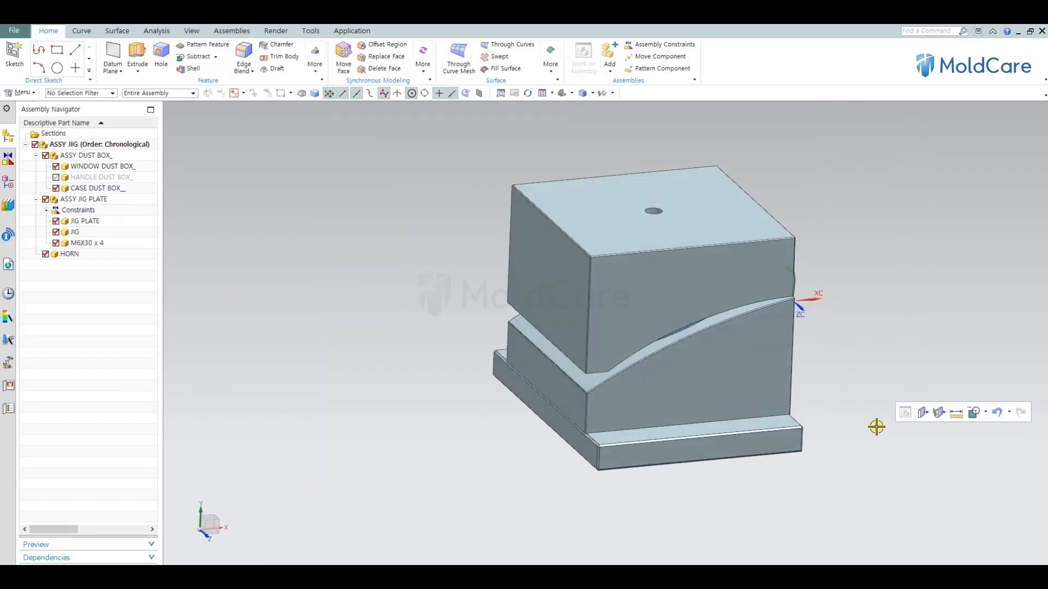
key(ctrl+b)
click(651, 294)
click(265, 212)
click(294, 173)
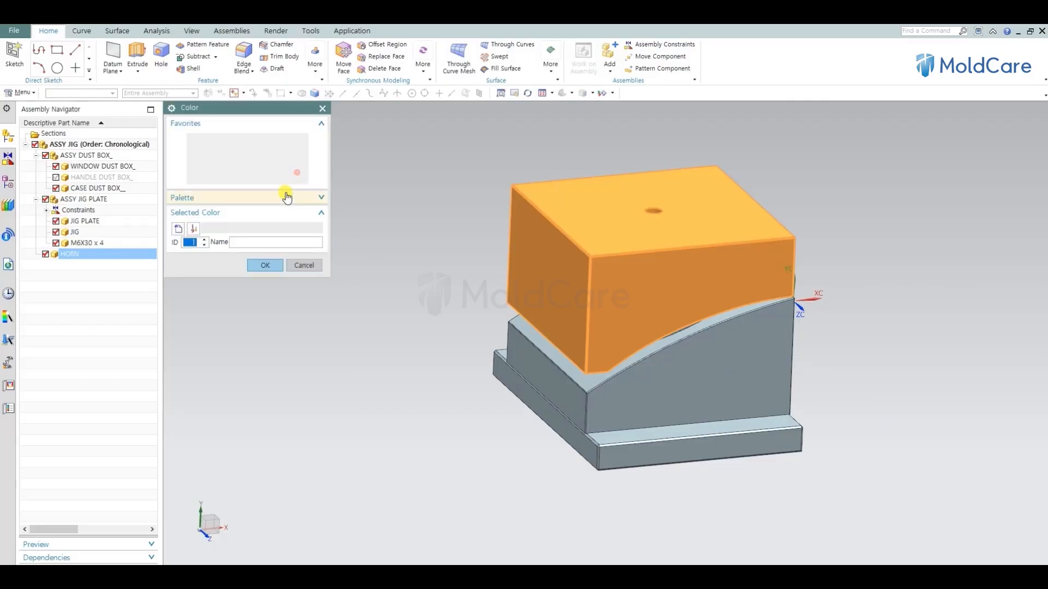
click(275, 180)
click(266, 265)
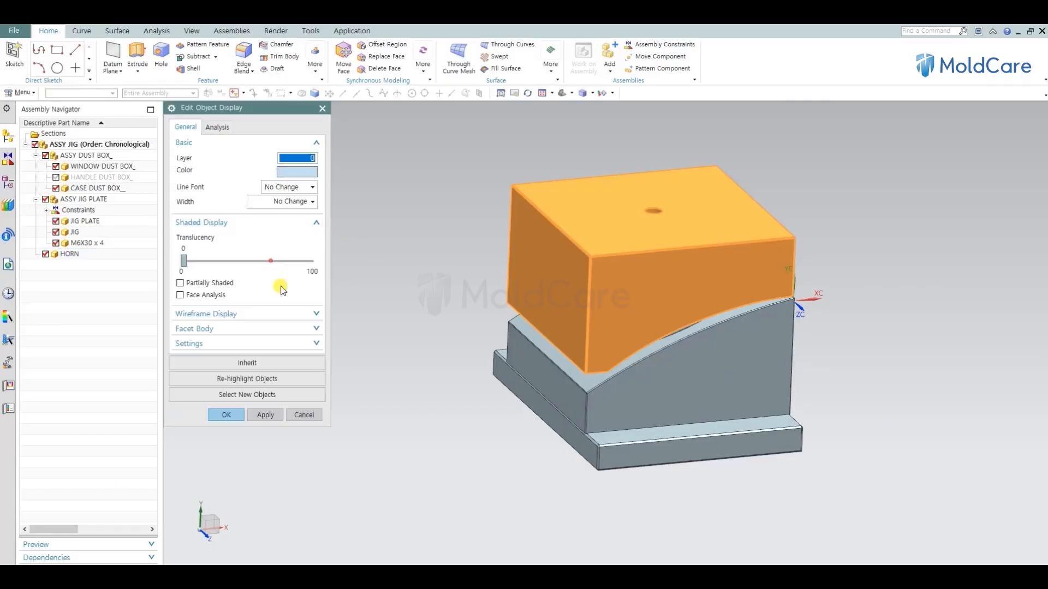
click(266, 415)
click(226, 415)
Step: Change the JIG PLATE component's display color to Deep Sky (ID 205)
middle_drag(497, 416, 700, 507)
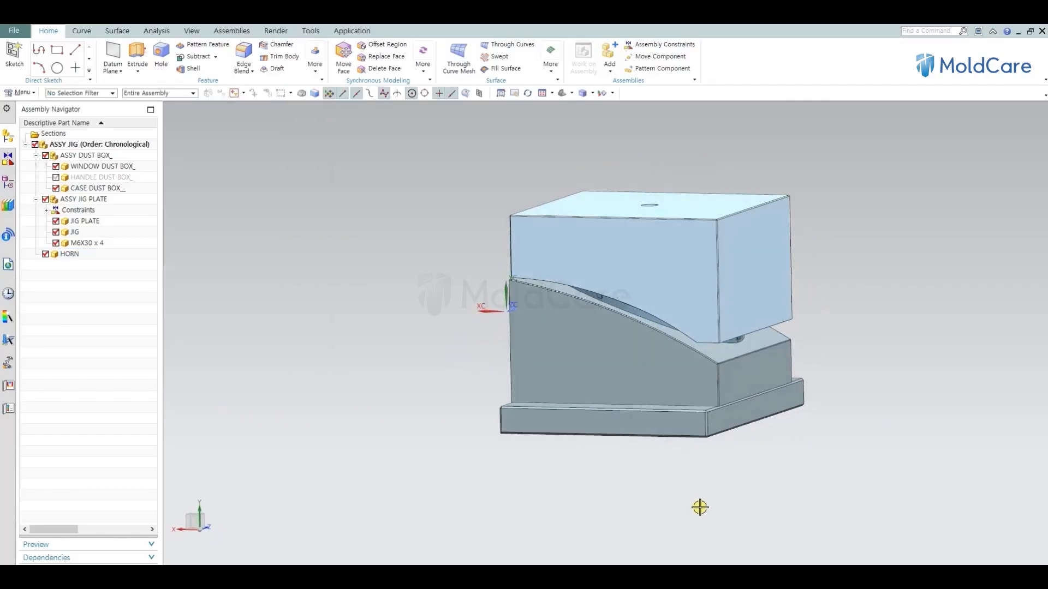
key(ctrl+j)
click(697, 432)
click(264, 211)
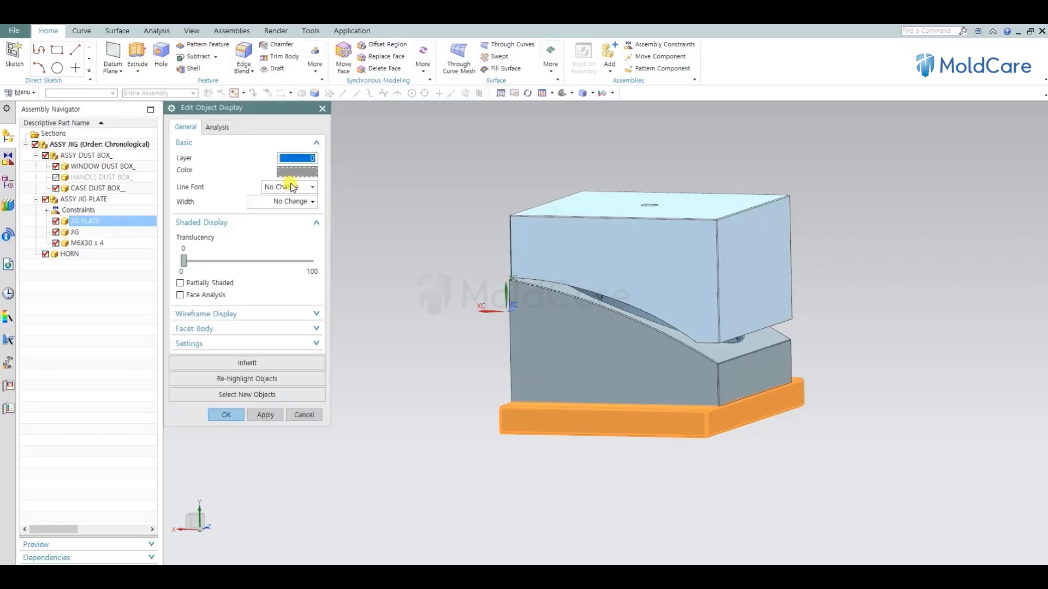
click(297, 170)
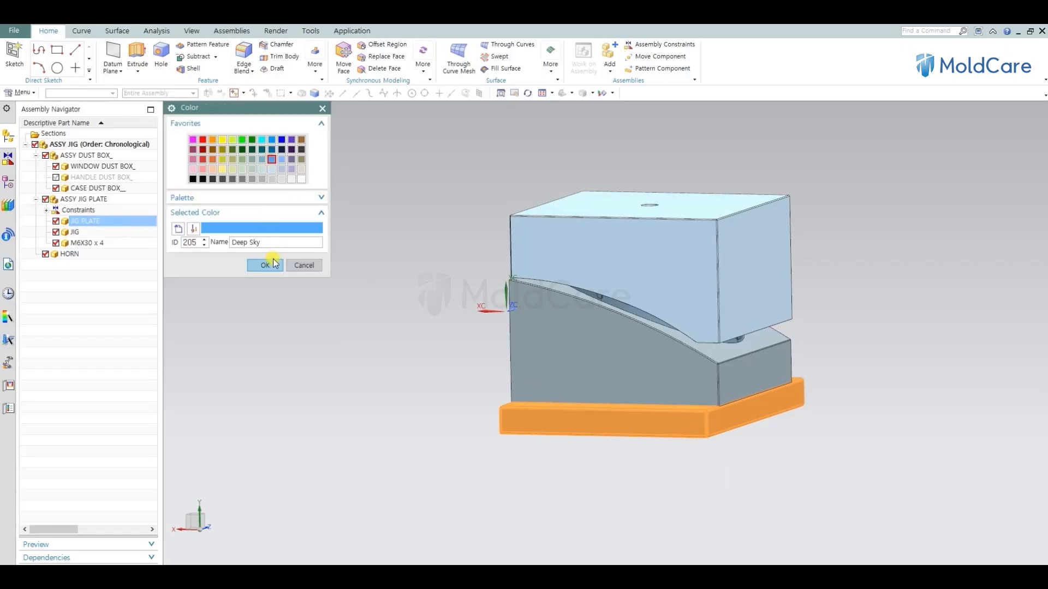
click(265, 266)
click(270, 416)
click(304, 415)
Step: Section the ASSY JIG assembly from the front view and examine the gap between HORN, WINDOW DUST BOX_ and CASE DUST BOX__
middle_drag(358, 411, 559, 388)
key(F8)
click(192, 30)
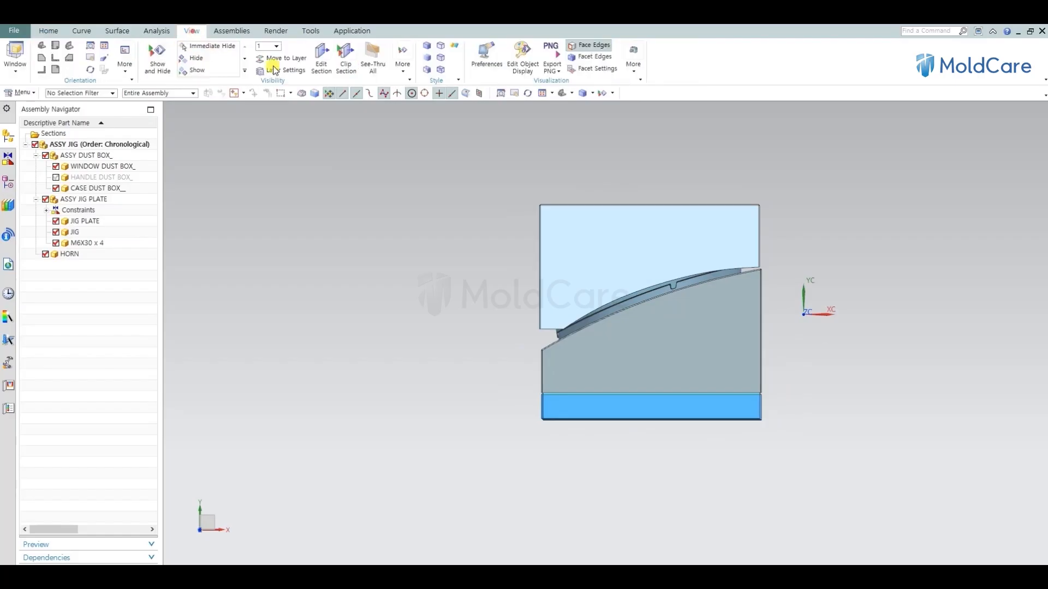
click(322, 59)
scroll(671, 262, up, 5)
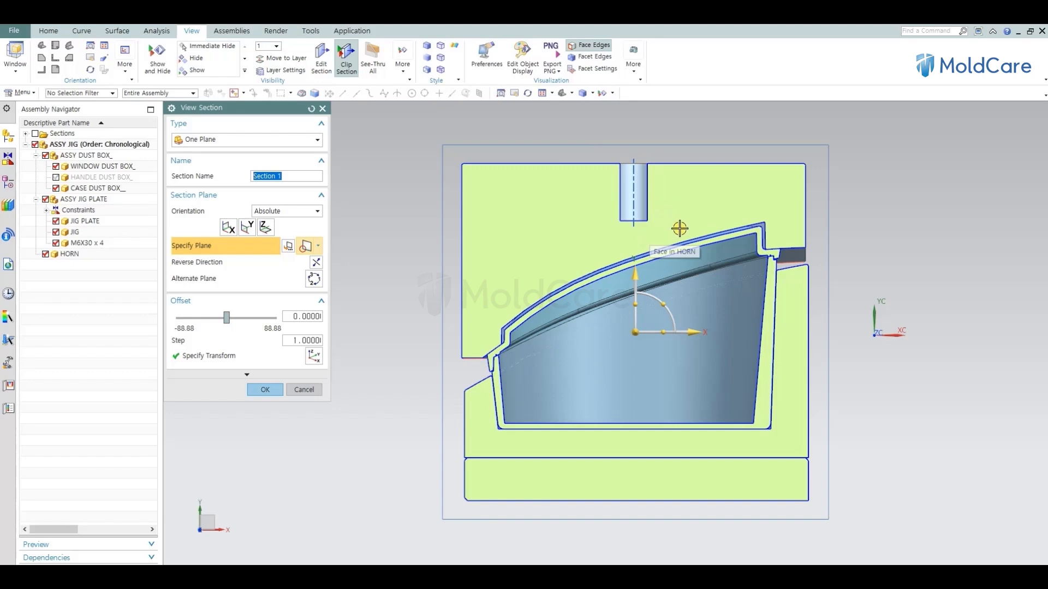
scroll(480, 356, up, 5)
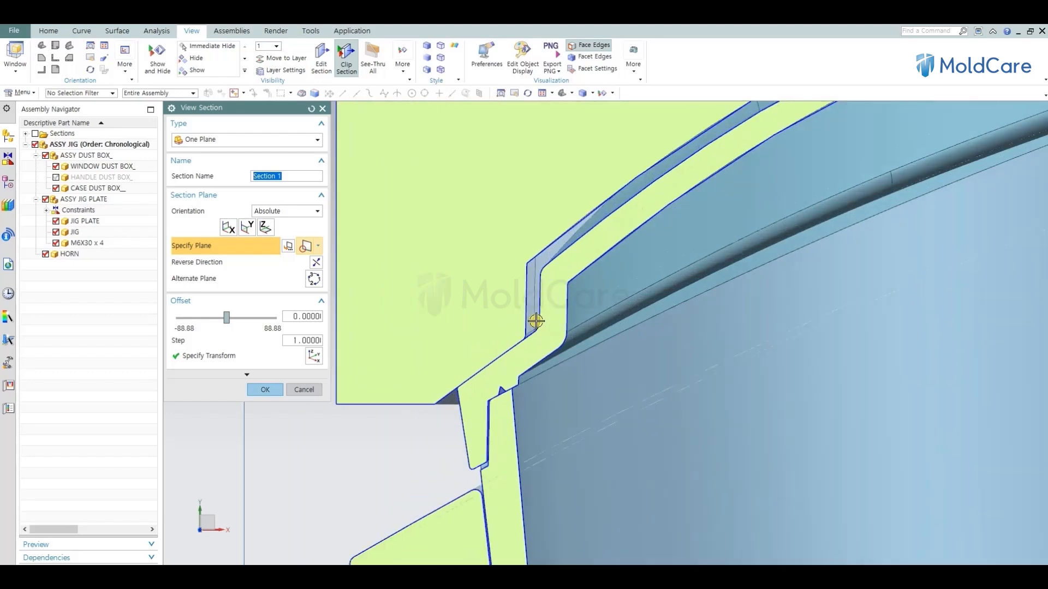
scroll(567, 240, down, 5)
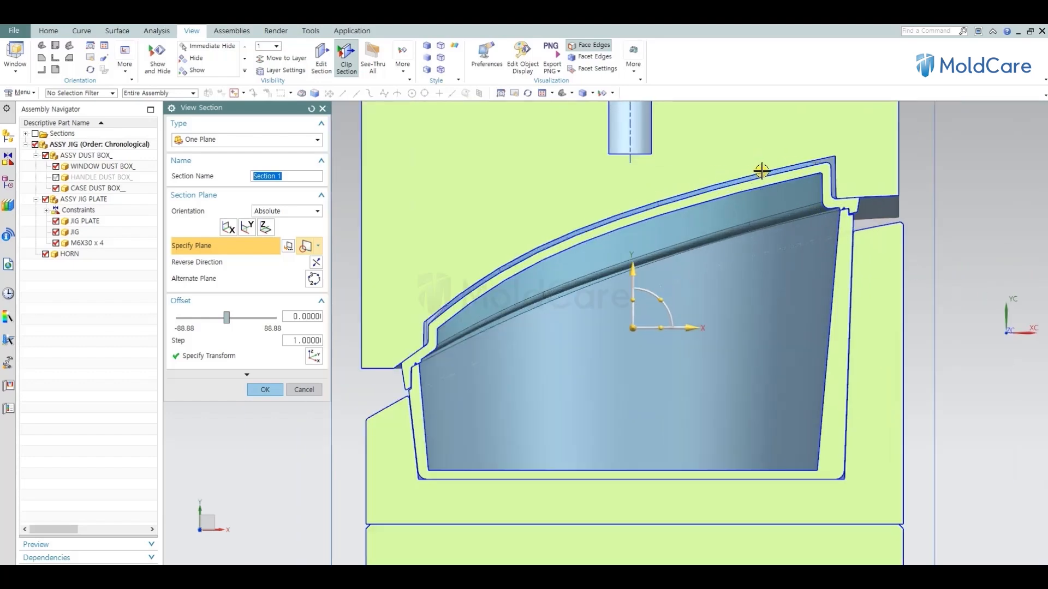
scroll(411, 380, up, 3)
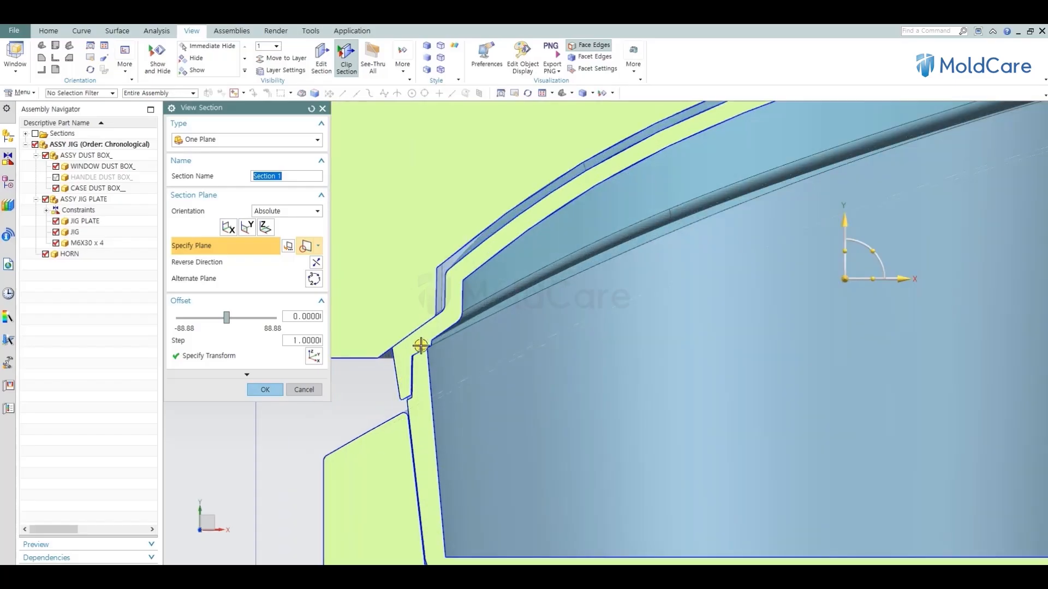
scroll(414, 341, down, 3)
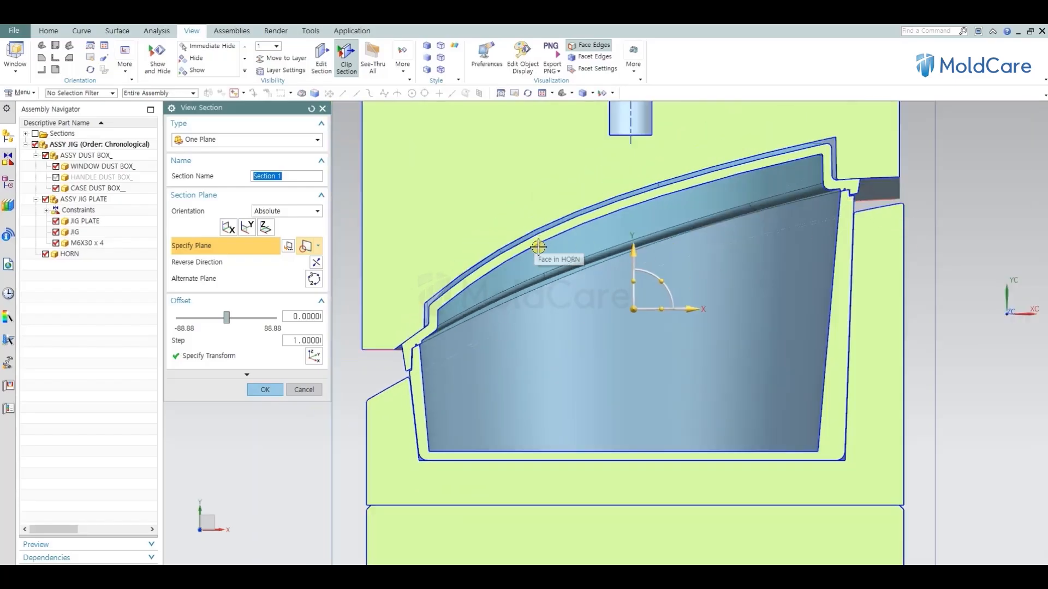
scroll(393, 424, up, 2)
middle_drag(393, 424, 445, 378)
scroll(520, 286, down, 3)
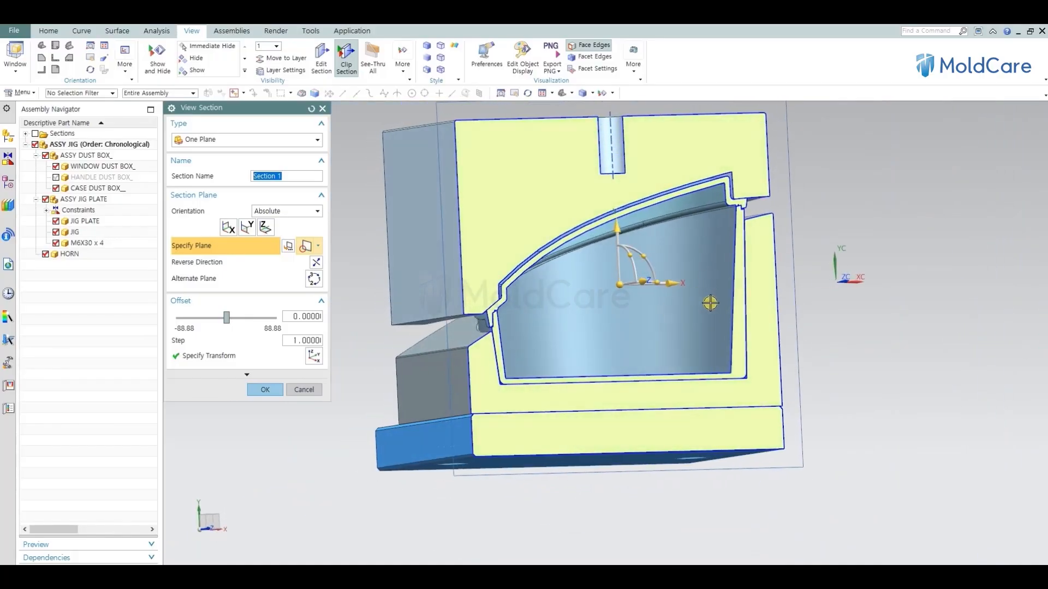
middle_drag(710, 304, 690, 332)
Step: Inspect how the case and its feet fit in the jig with the section plane offset to 29 and 8, without keeping the section
drag(628, 298, 647, 334)
scroll(585, 394, up, 5)
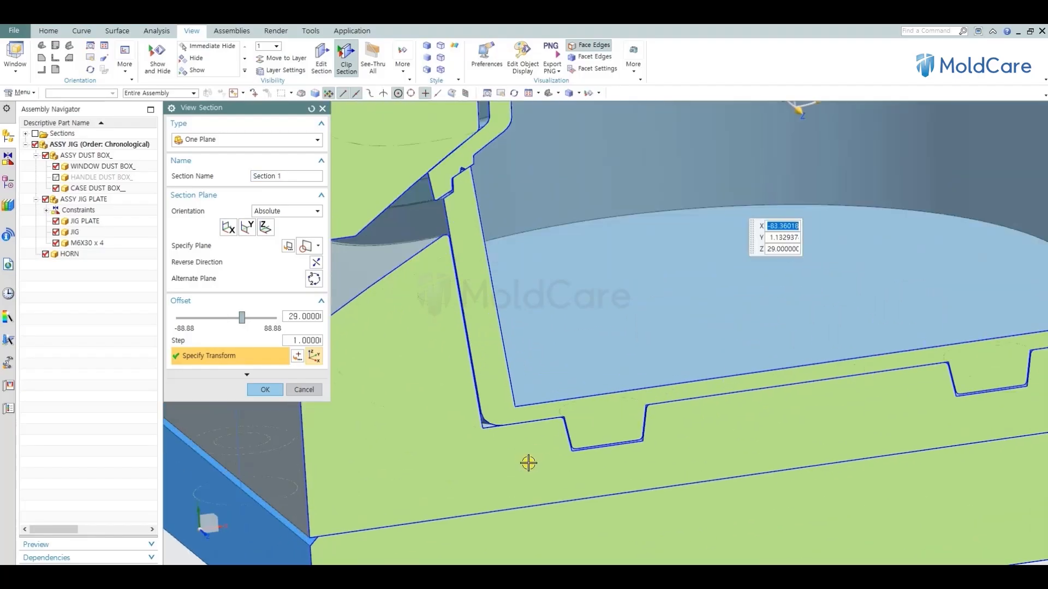
middle_drag(562, 416, 543, 420)
scroll(544, 368, down, 4)
middle_drag(812, 388, 775, 415)
mouse_move(703, 296)
mouse_down()
mouse_move(725, 464)
mouse_move(712, 295)
mouse_move(710, 303)
mouse_up()
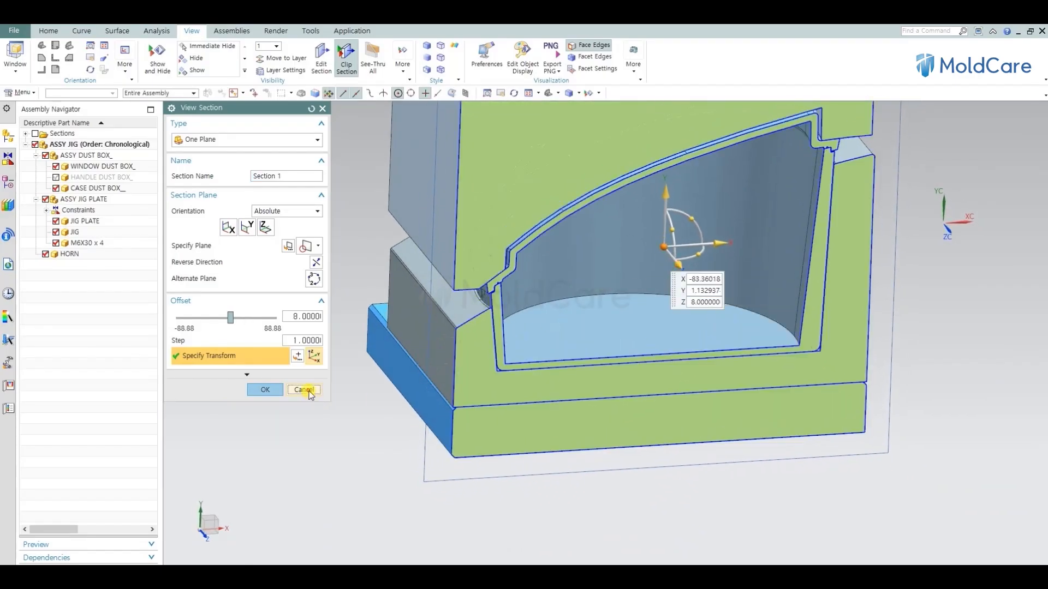
click(304, 389)
scroll(526, 374, down, 3)
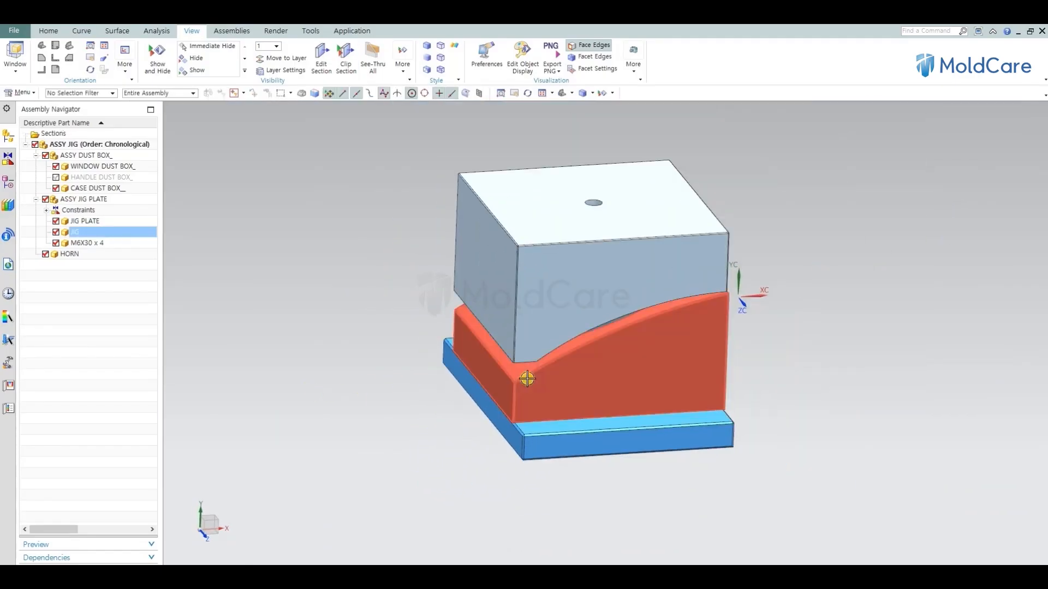
Step: Hide the HORN, JIG, JIG PLATE and M6X30 x 4 screw components so only the window and case remain
click(694, 289)
key(ctrl+b)
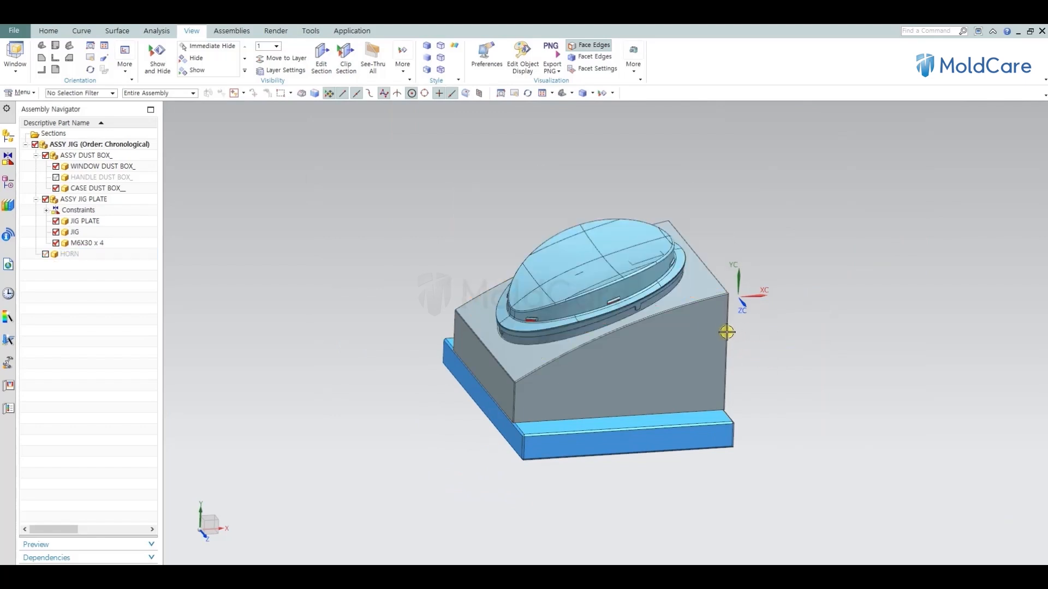
click(635, 333)
click(574, 359)
key(ctrl+b)
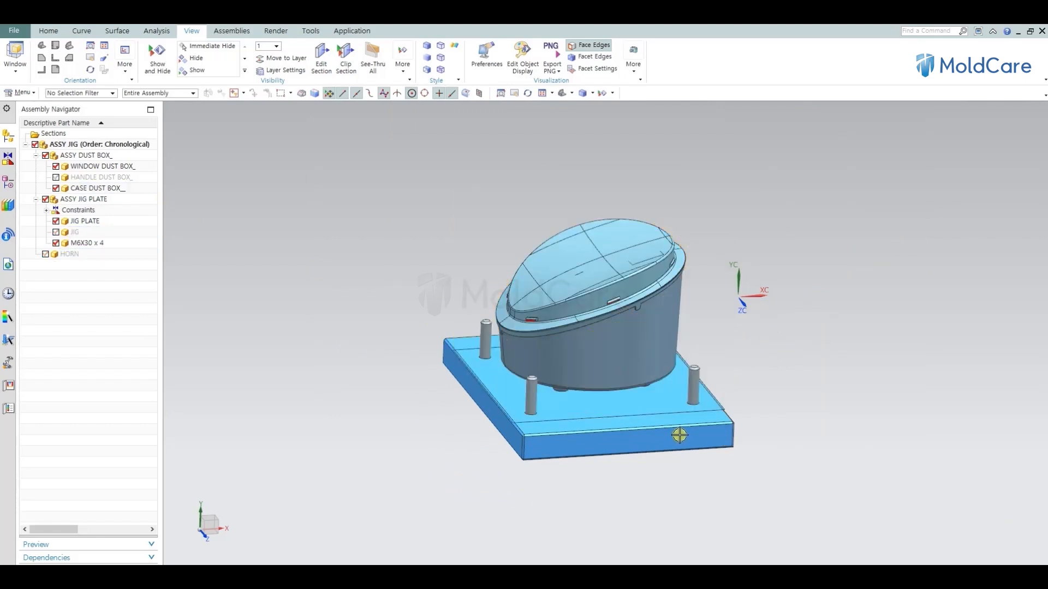
click(676, 432)
key(ctrl+b)
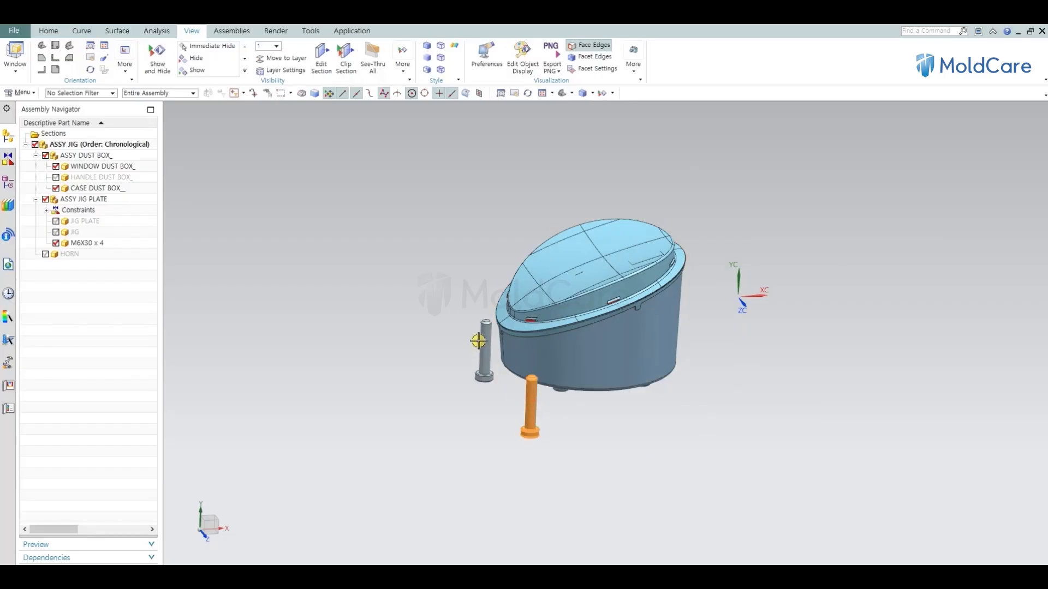
click(483, 344)
key(ctrl+b)
middle_drag(601, 416, 723, 360)
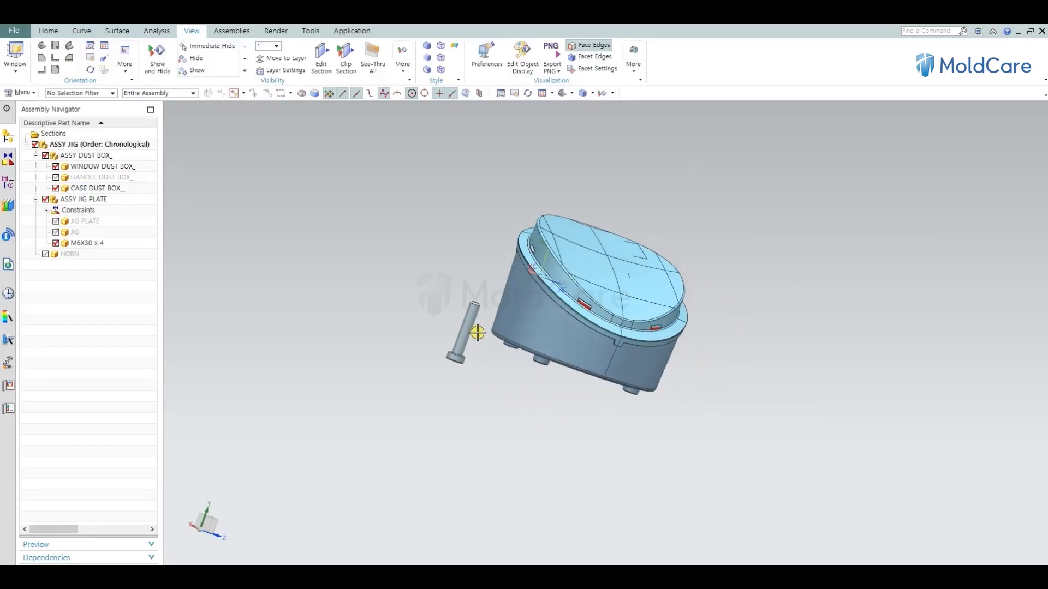
key(ctrl+b)
Step: Examine the small side tab and the seam between WINDOW DUST BOX_ and CASE DUST BOX__ up close from several angles
middle_drag(554, 347, 627, 381)
key(F8)
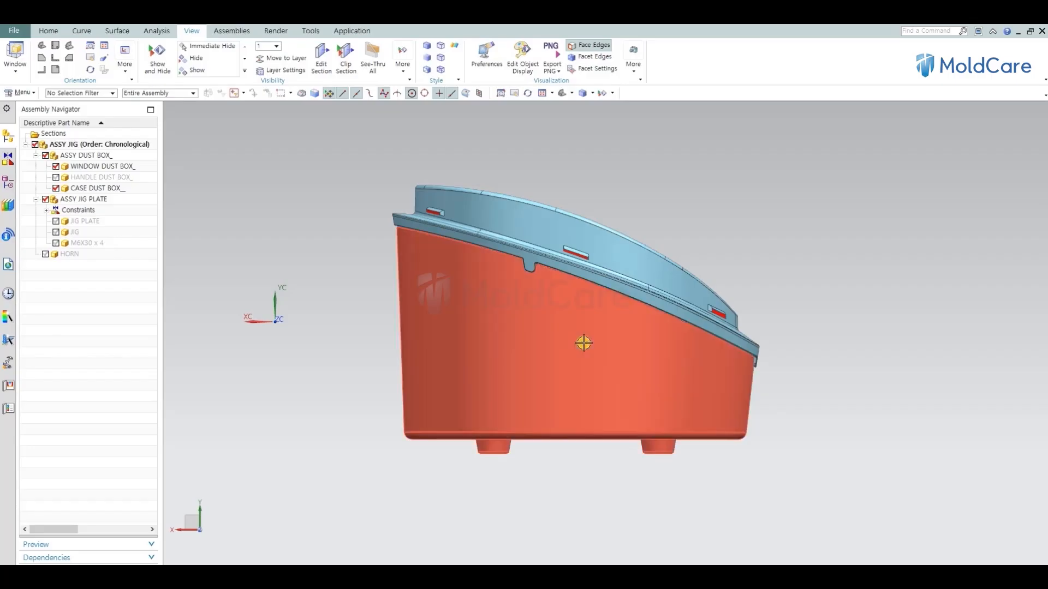
middle_drag(601, 384, 568, 387)
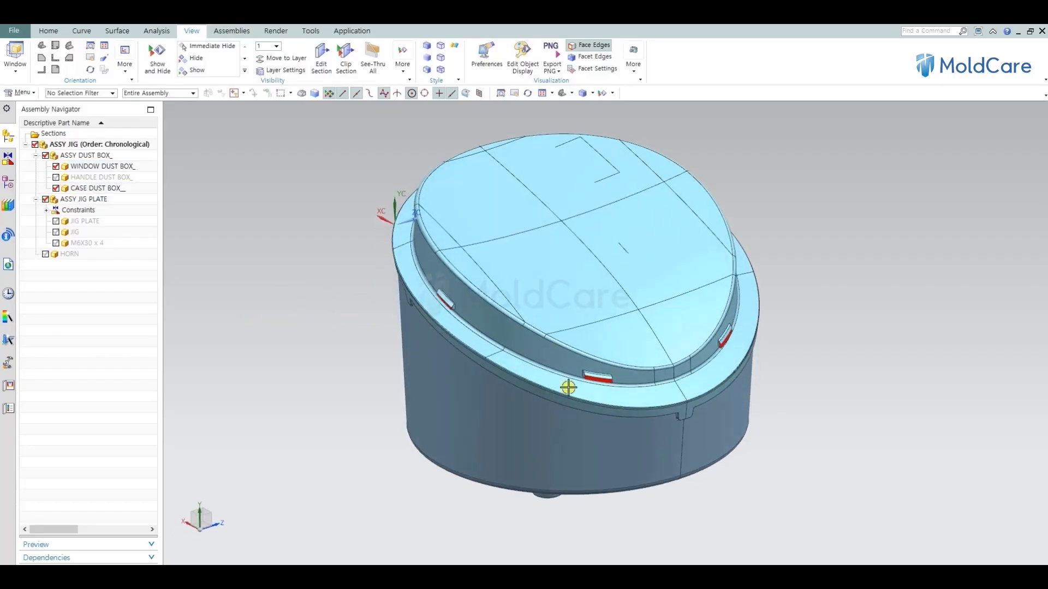
mouse_move(679, 367)
middle_down()
mouse_move(650, 400)
mouse_move(735, 401)
mouse_move(664, 377)
mouse_move(674, 370)
middle_up()
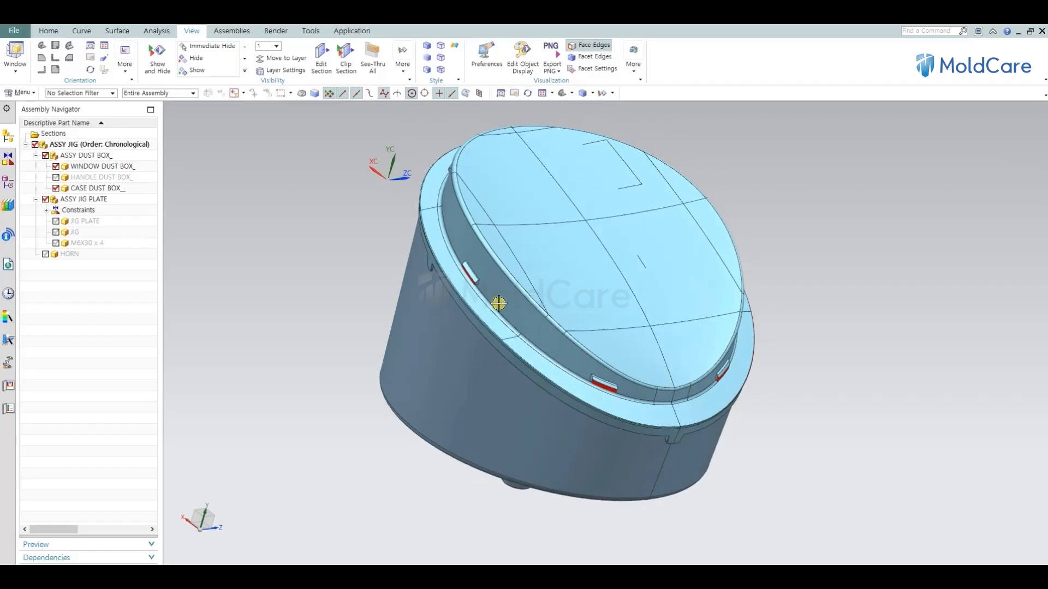
scroll(673, 370, up, 5)
middle_drag(449, 295, 475, 269)
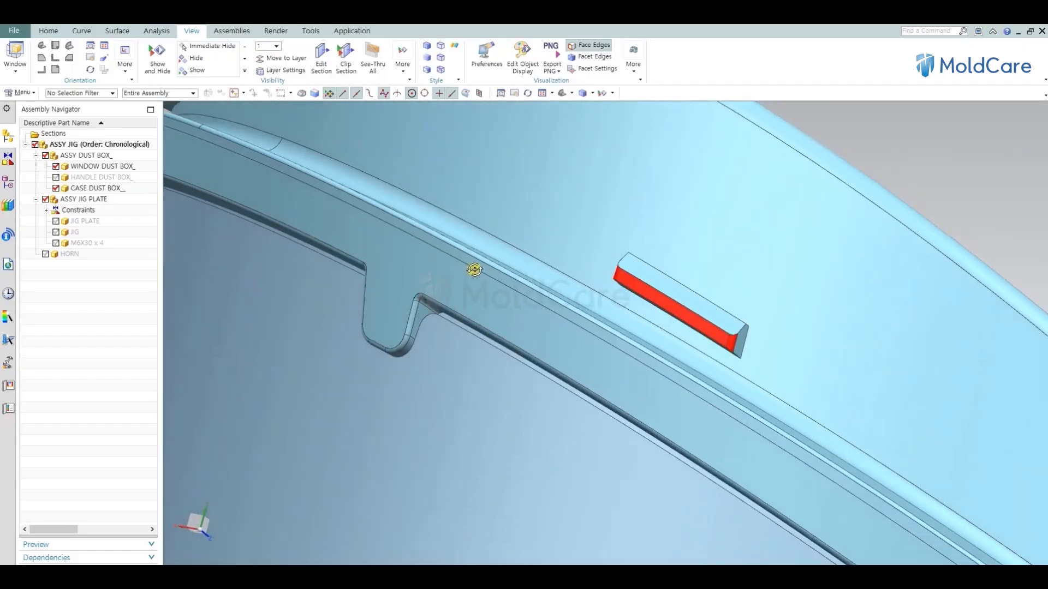
scroll(387, 329, up, 3)
middle_drag(422, 343, 423, 369)
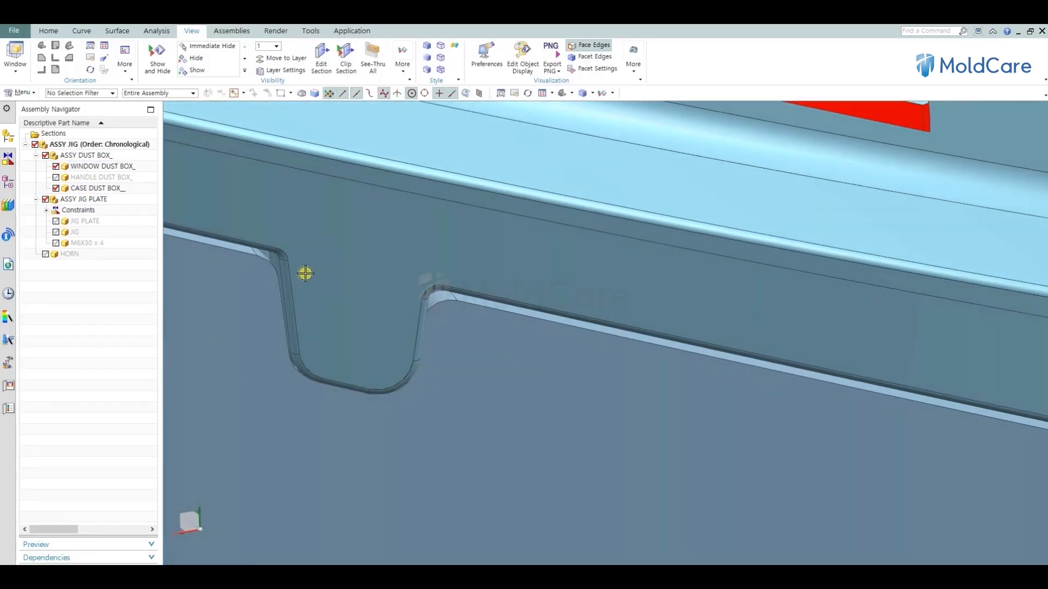
scroll(337, 313, down, 7)
middle_drag(486, 333, 390, 342)
scroll(391, 342, up, 6)
scroll(646, 316, down, 8)
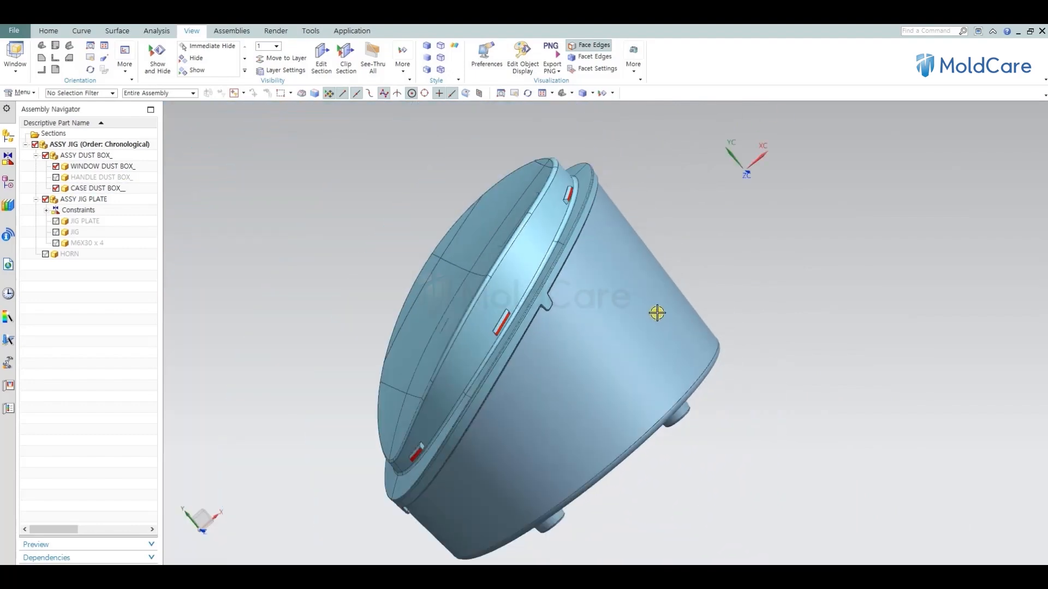
middle_drag(659, 309, 589, 297)
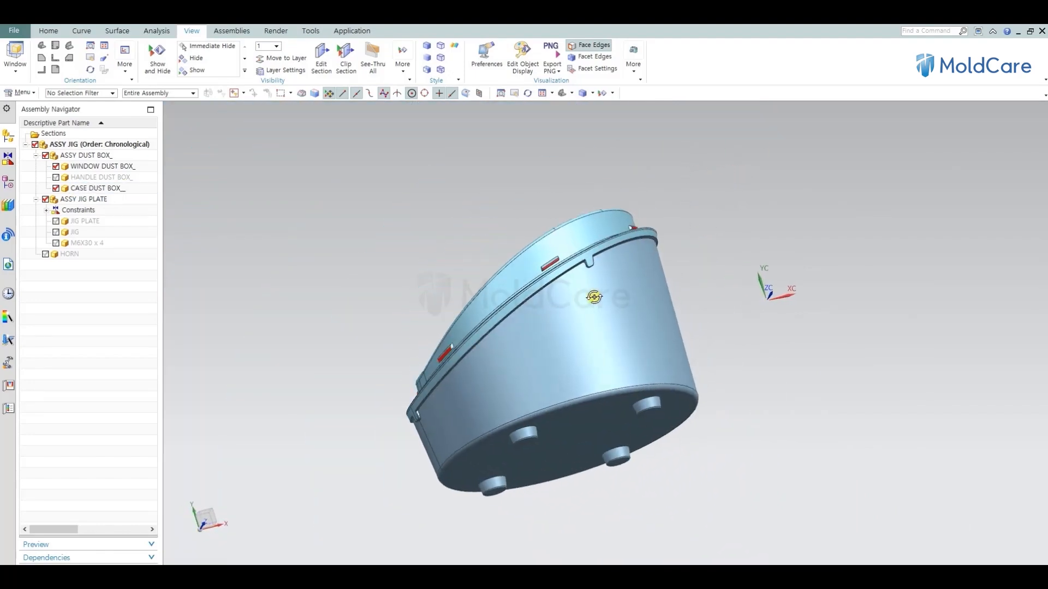
scroll(587, 273, up, 8)
scroll(587, 279, down, 10)
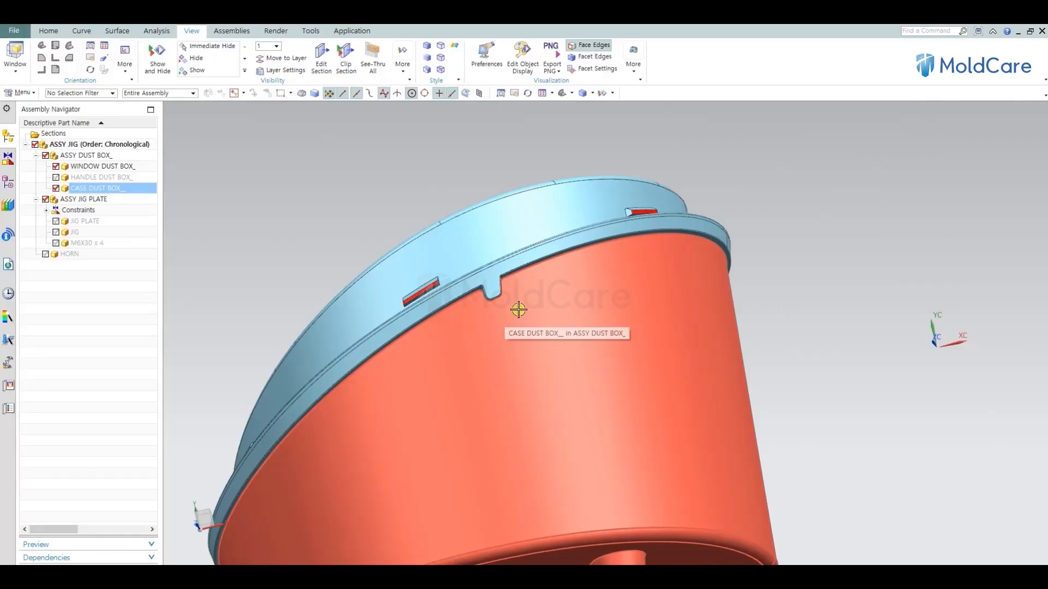
key(F8)
scroll(530, 361, up, 1)
scroll(657, 224, down, 2)
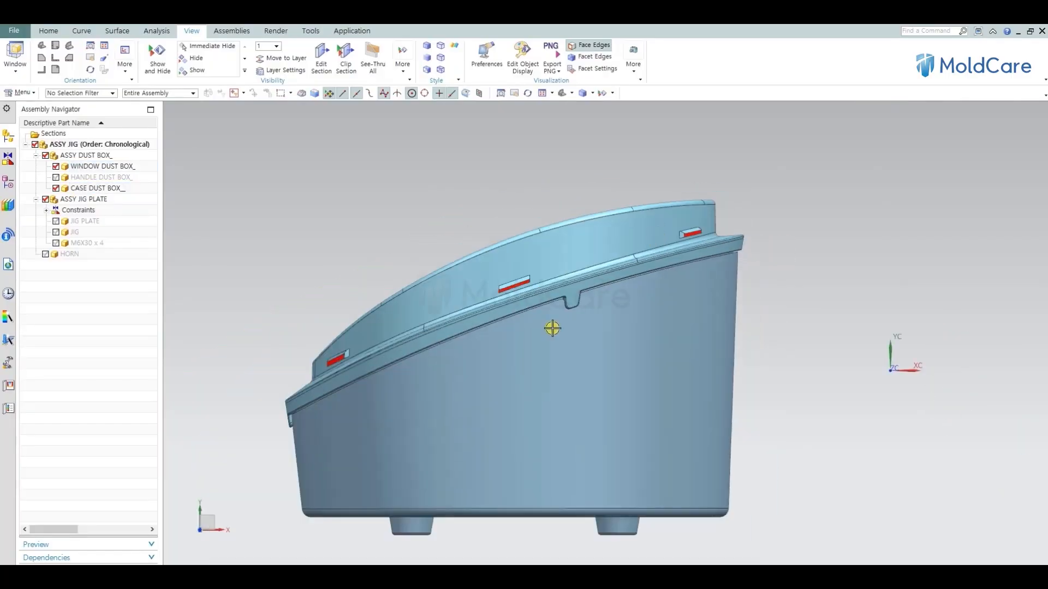
Step: Compare the locating tabs on the front and sides of the window's rim and look at the underside of the case
middle_drag(616, 290, 730, 296)
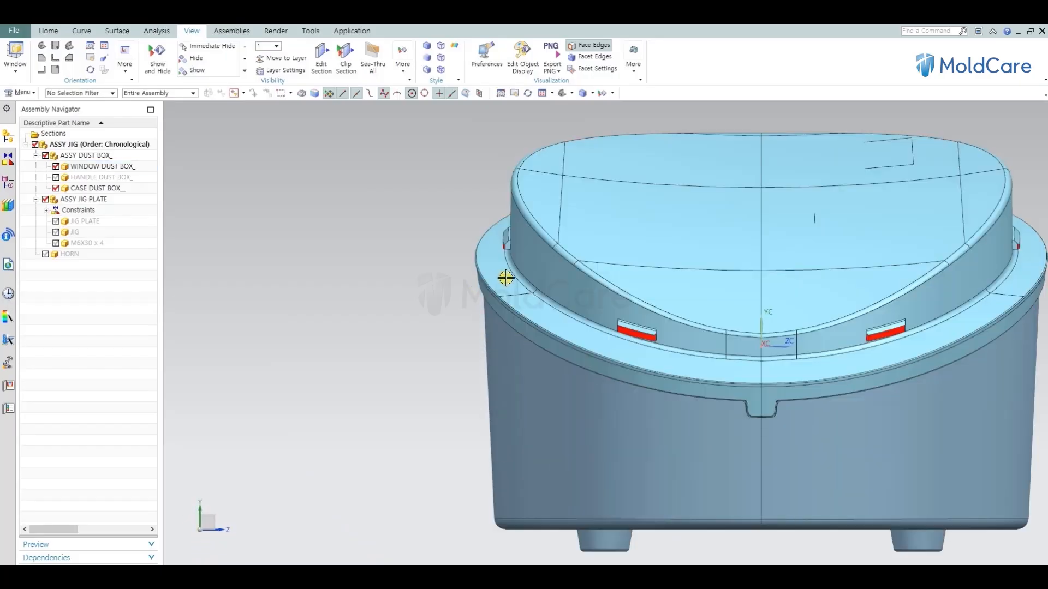
middle_drag(503, 277, 483, 292)
scroll(483, 292, down, 4)
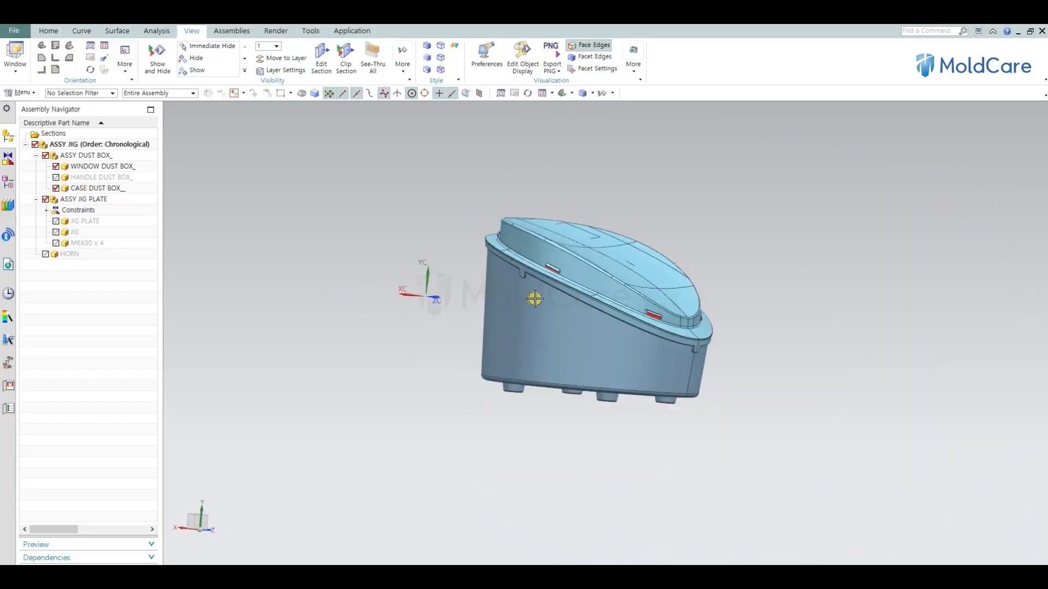
scroll(528, 260, up, 3)
middle_drag(529, 259, 571, 280)
key(F8)
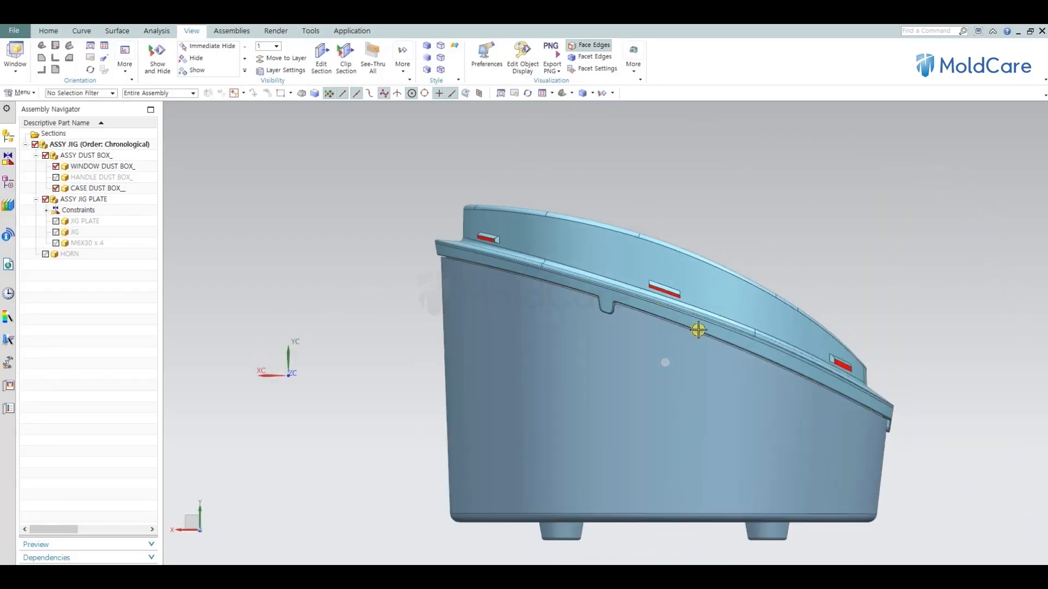
scroll(620, 298, up, 3)
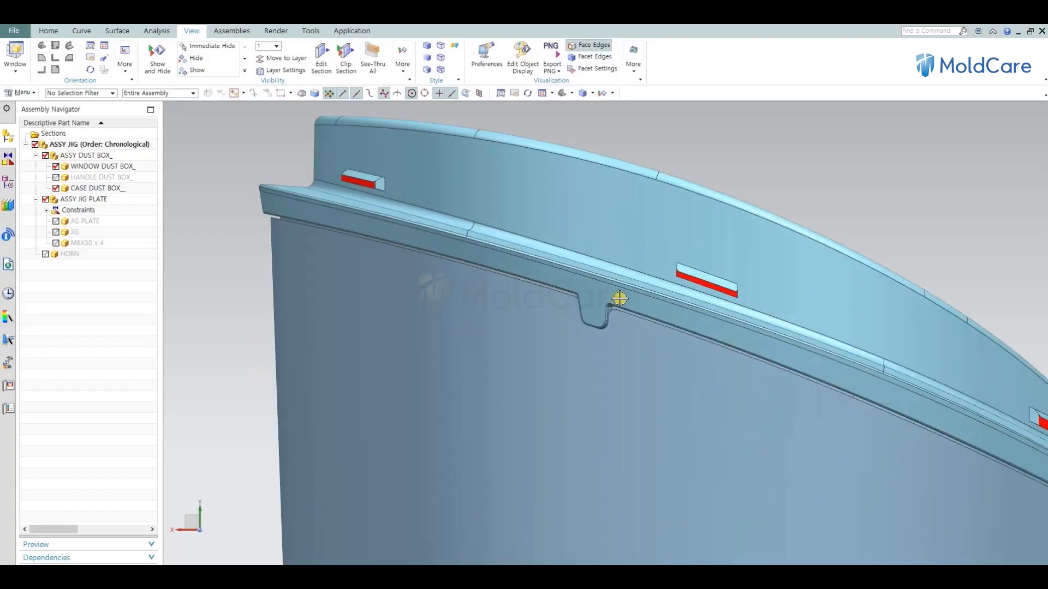
scroll(559, 342, down, 4)
middle_drag(751, 398, 602, 420)
scroll(699, 346, up, 1)
middle_drag(699, 346, 554, 224)
scroll(640, 310, down, 2)
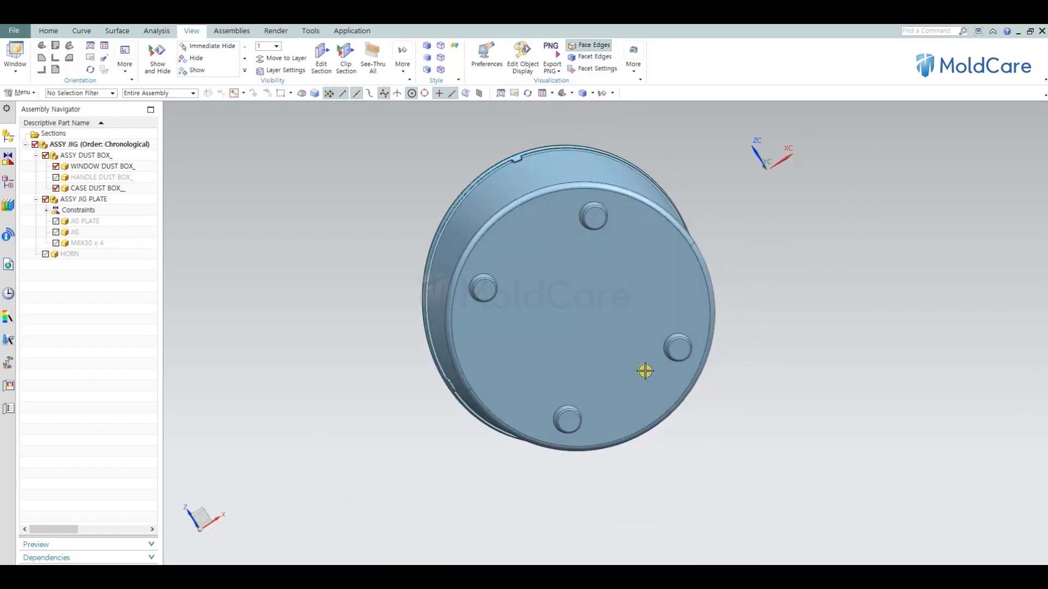
Step: Examine the fit of the window's side tab in the case notch in close-up, along with the front tab
middle_drag(646, 371, 610, 251)
scroll(610, 250, up, 3)
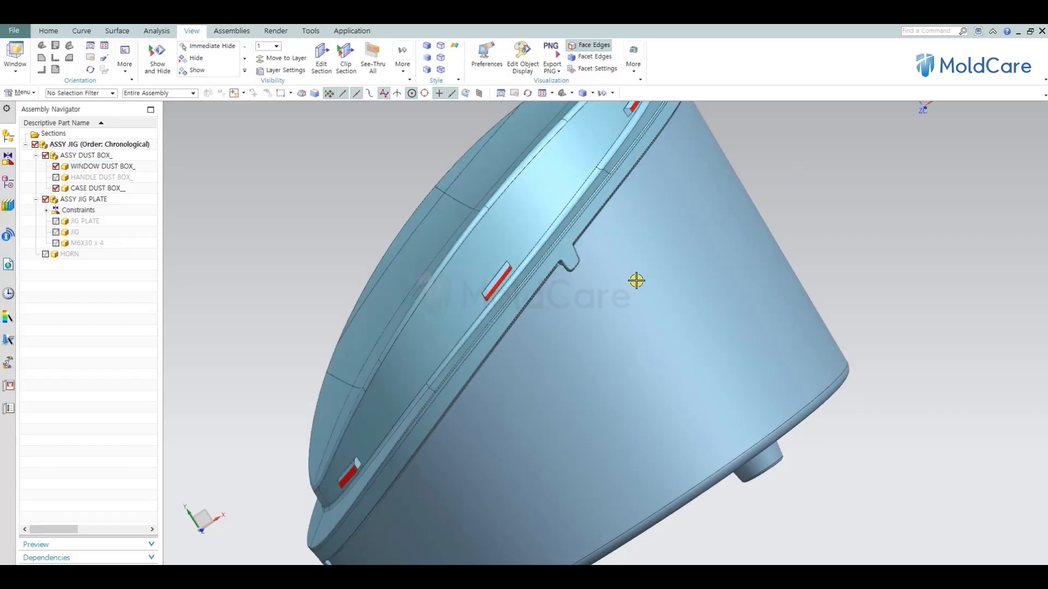
scroll(538, 226, up, 3)
scroll(620, 301, up, 3)
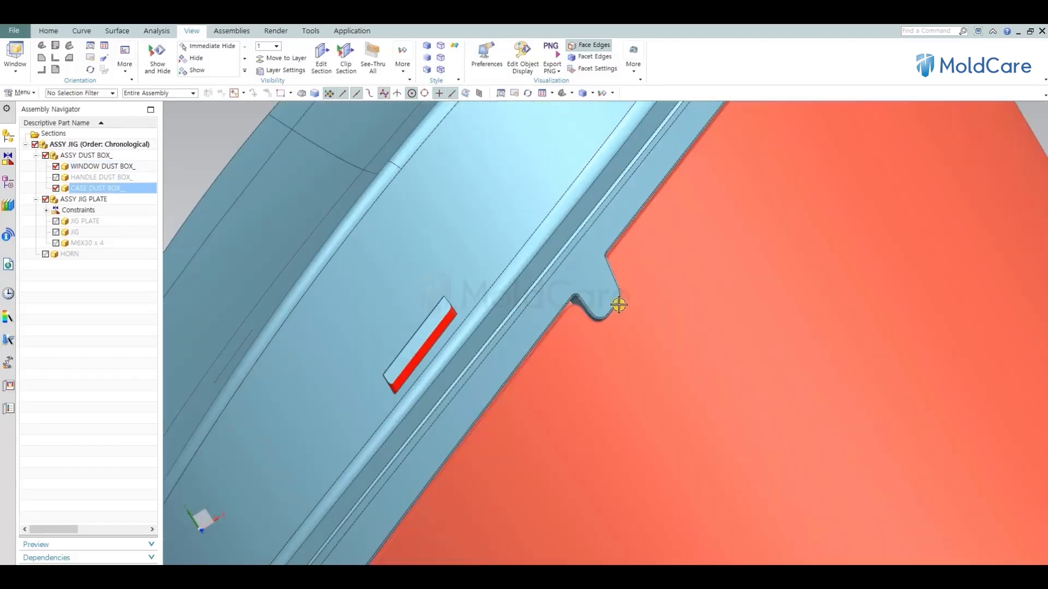
middle_drag(559, 278, 651, 311)
scroll(581, 274, down, 5)
scroll(582, 274, up, 3)
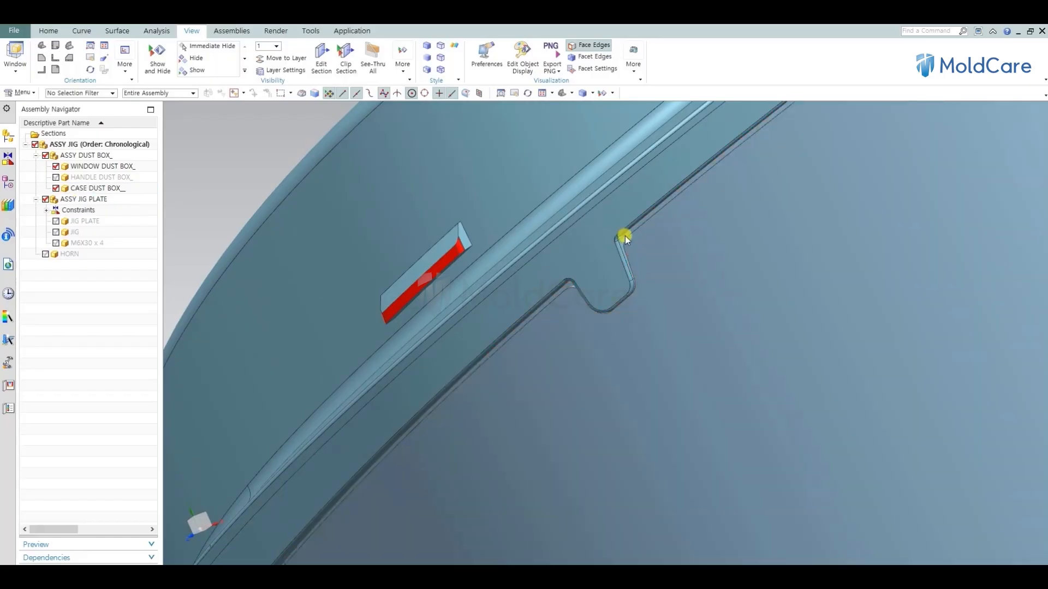
middle_drag(624, 259, 664, 243)
scroll(688, 245, down, 5)
middle_drag(667, 300, 684, 316)
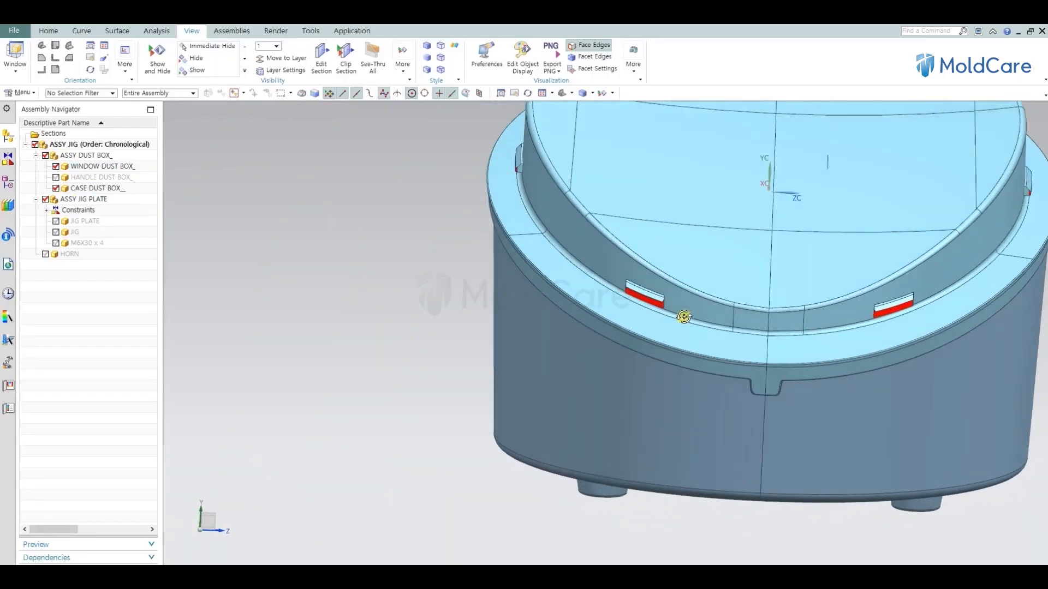
scroll(596, 382, down, 5)
middle_drag(596, 381, 646, 325)
Step: Show HANDLE DUST BOX_ and use a one-plane section view to examine the handle, window and case joints at both ends of the rim
click(56, 177)
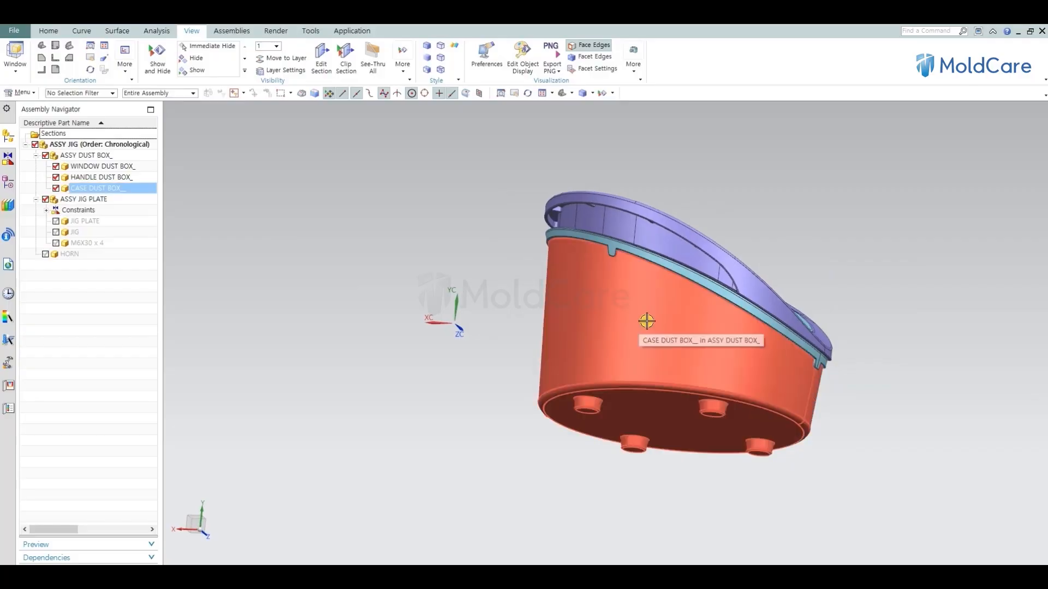
key(F8)
click(325, 59)
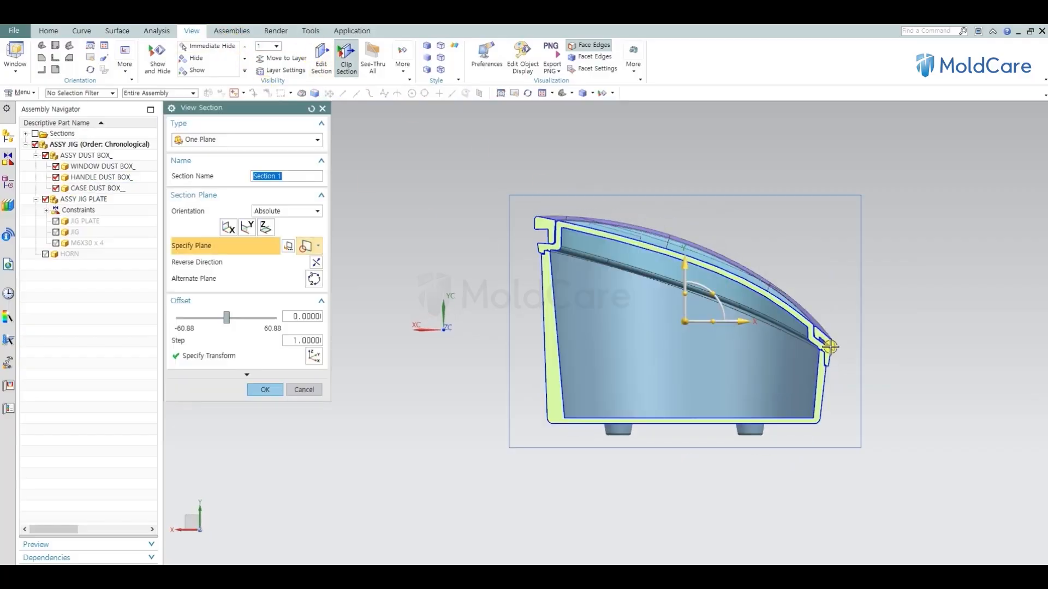
scroll(554, 253, up, 5)
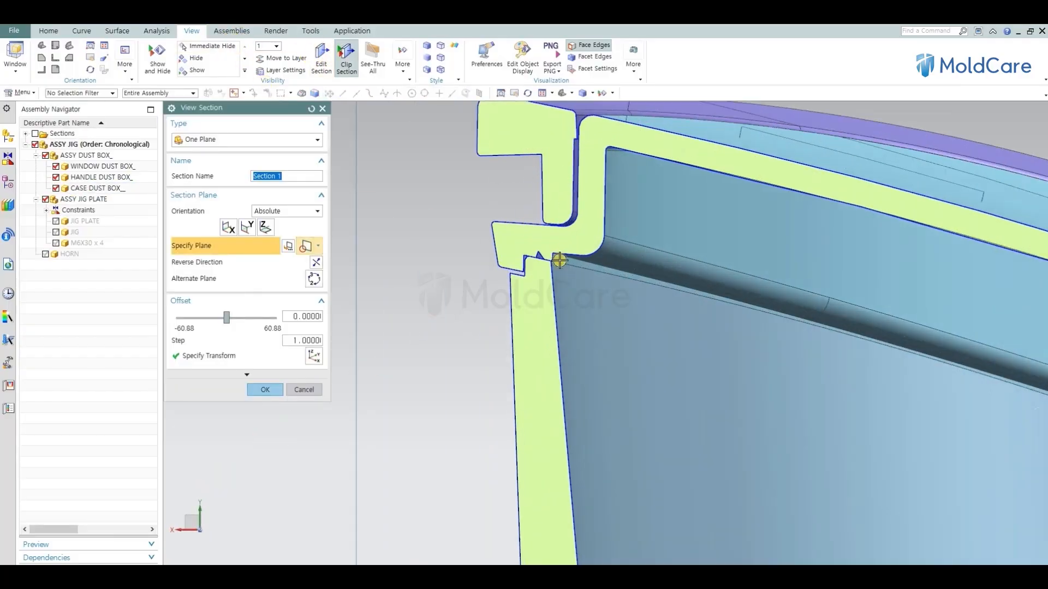
scroll(551, 265, down, 5)
scroll(879, 366, up, 5)
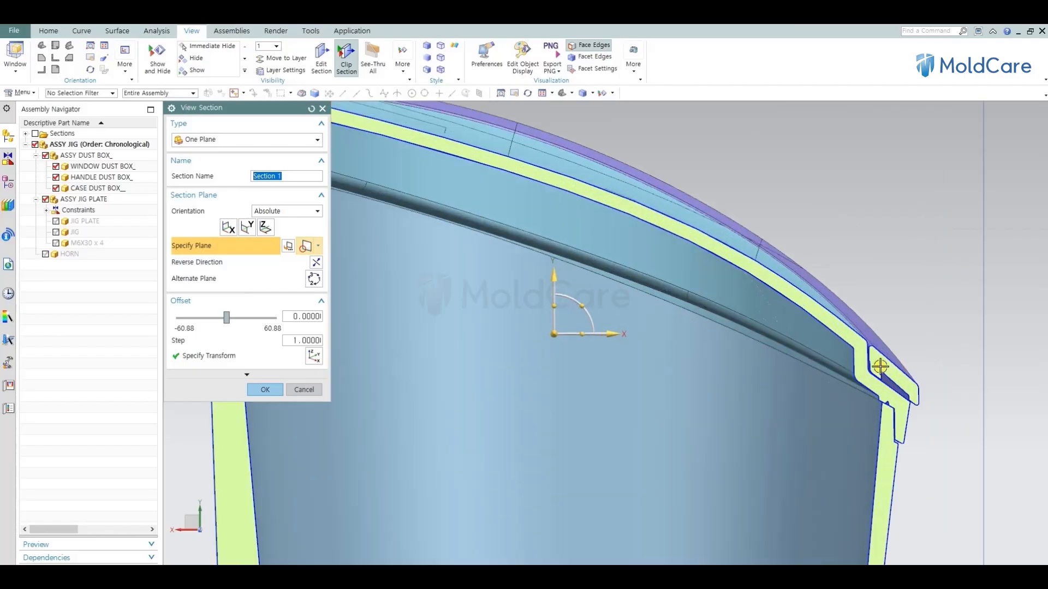
scroll(880, 367, down, 5)
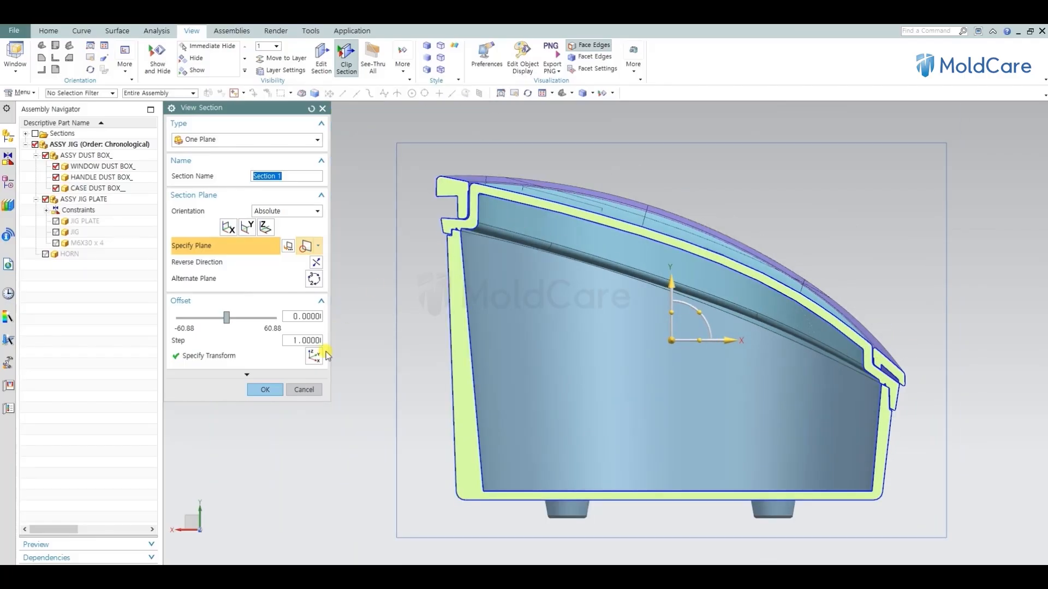
Step: Reverse the section direction, inspect the cut dust box from the other side, and discard the section
click(318, 263)
middle_drag(553, 311, 523, 322)
click(304, 389)
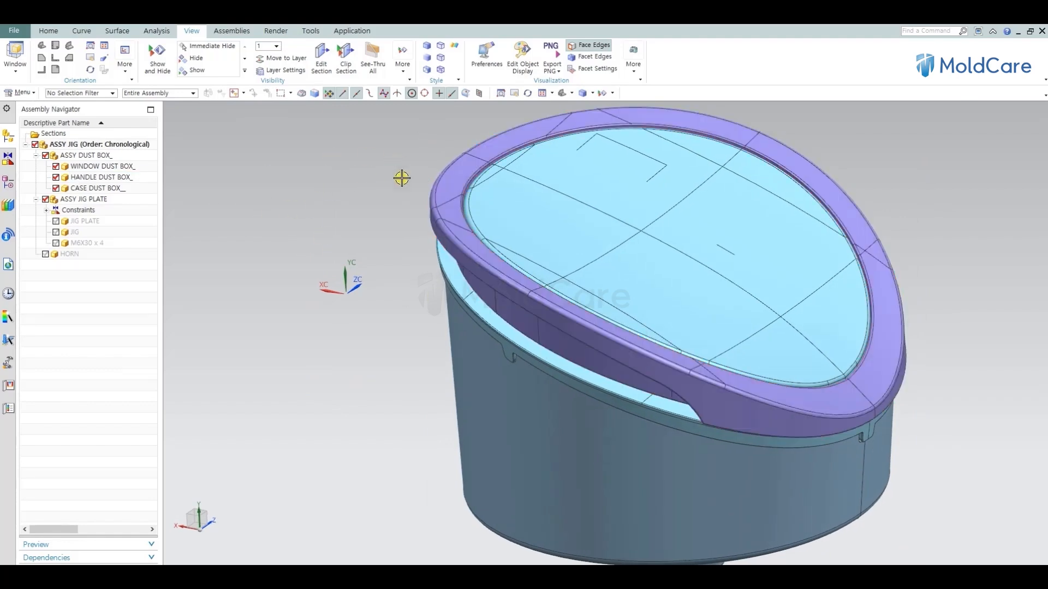
Step: Hide the HANDLE DUST BOX_ component and look over the exposed window rim and case from both sides
middle_drag(401, 178, 447, 184)
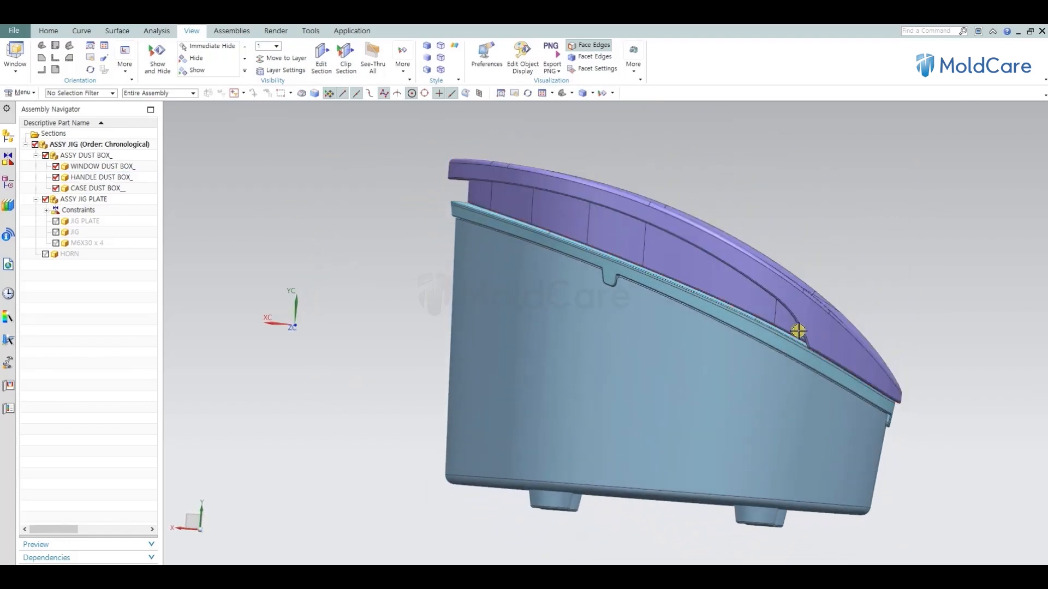
middle_drag(875, 346, 833, 398)
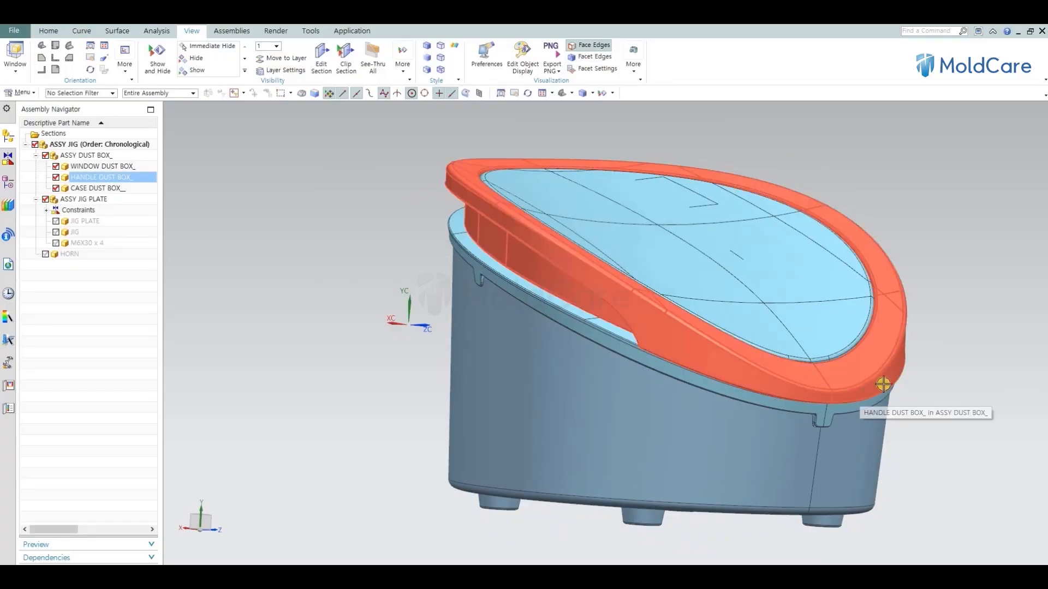
key(ctrl+b)
click(878, 367)
middle_click(917, 445)
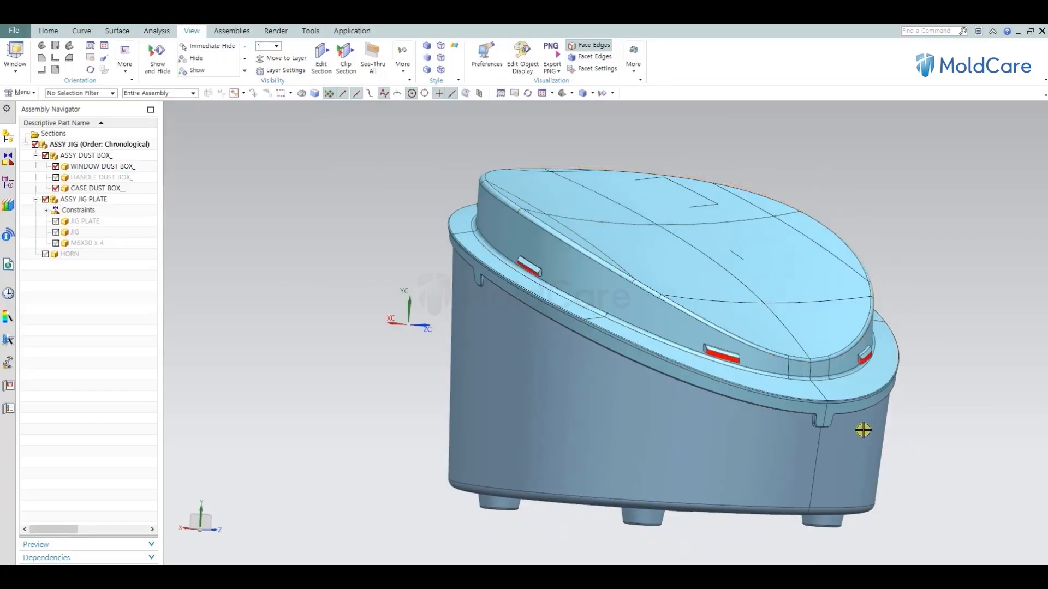
middle_drag(861, 428, 750, 435)
scroll(731, 409, down, 4)
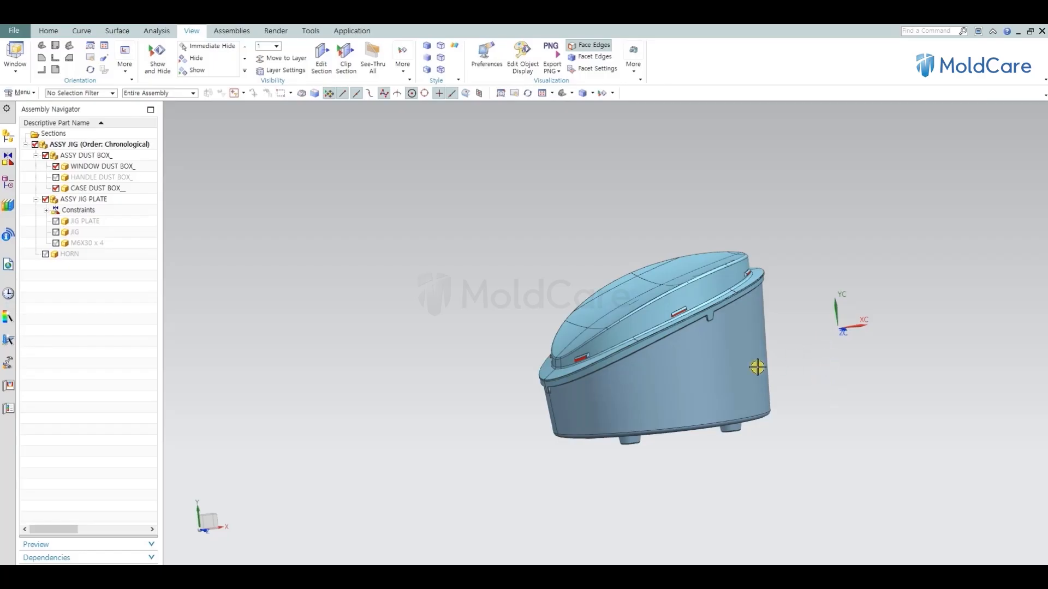
middle_drag(757, 368, 726, 361)
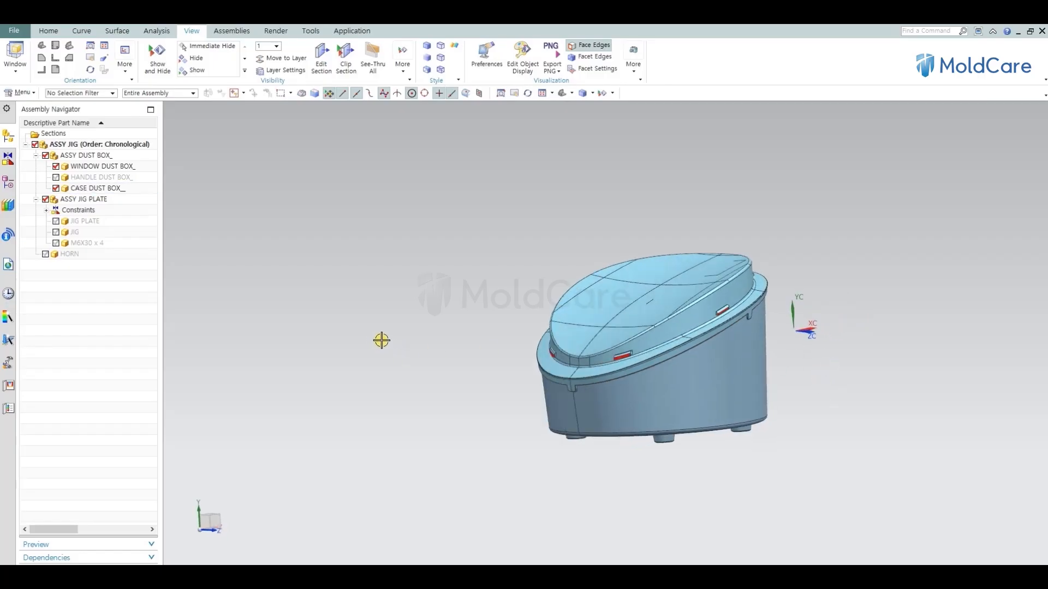